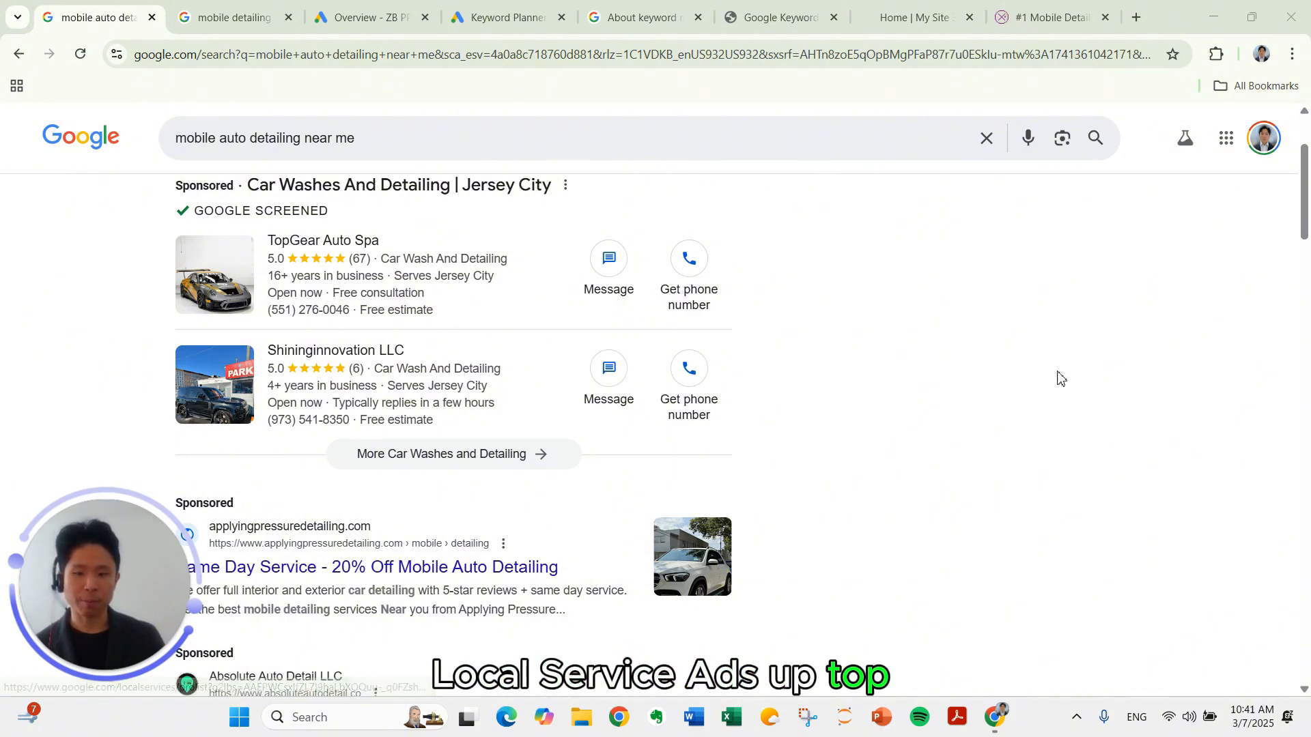
# Examine the ads, local businesses, FAQs and organic listings in the "mobile auto detailing near me" search results.
pyautogui.scroll(-6, 1055, 373)
pyautogui.scroll(-2, 1185, 321)
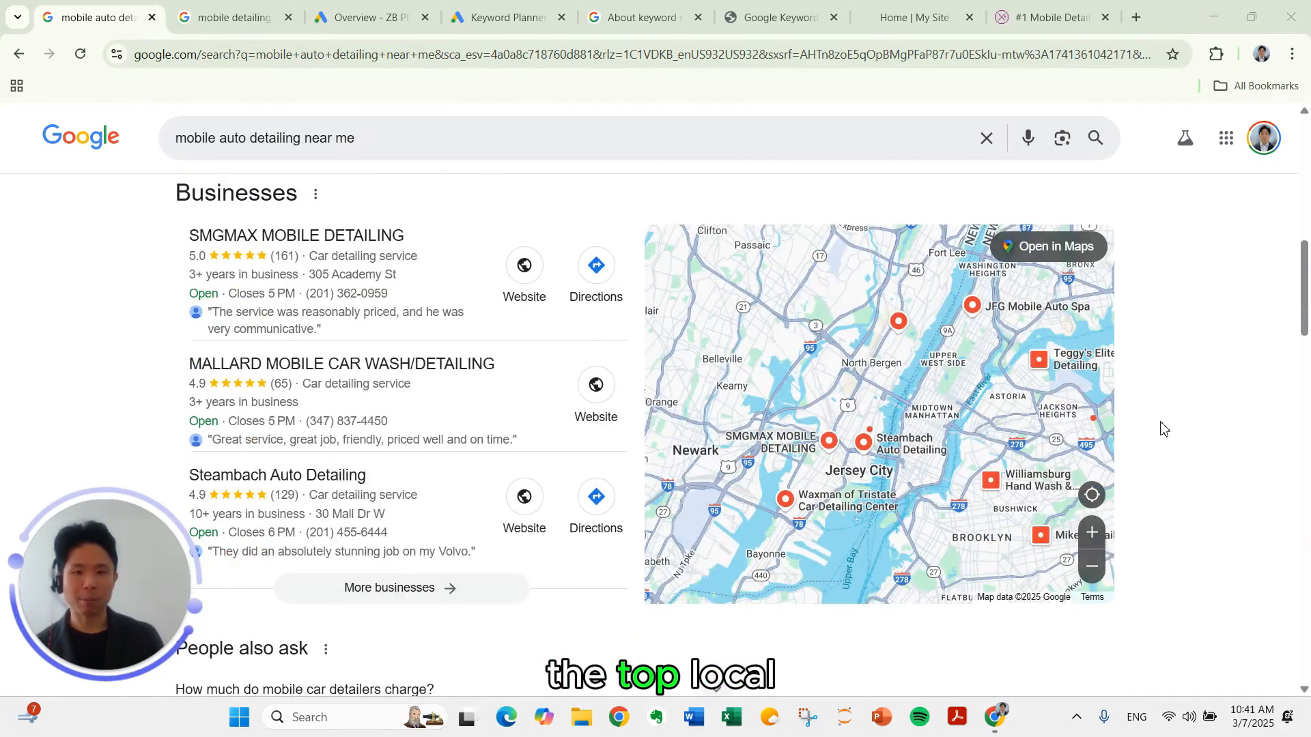
pyautogui.scroll(-5, 1163, 428)
pyautogui.scroll(-1, 563, 387)
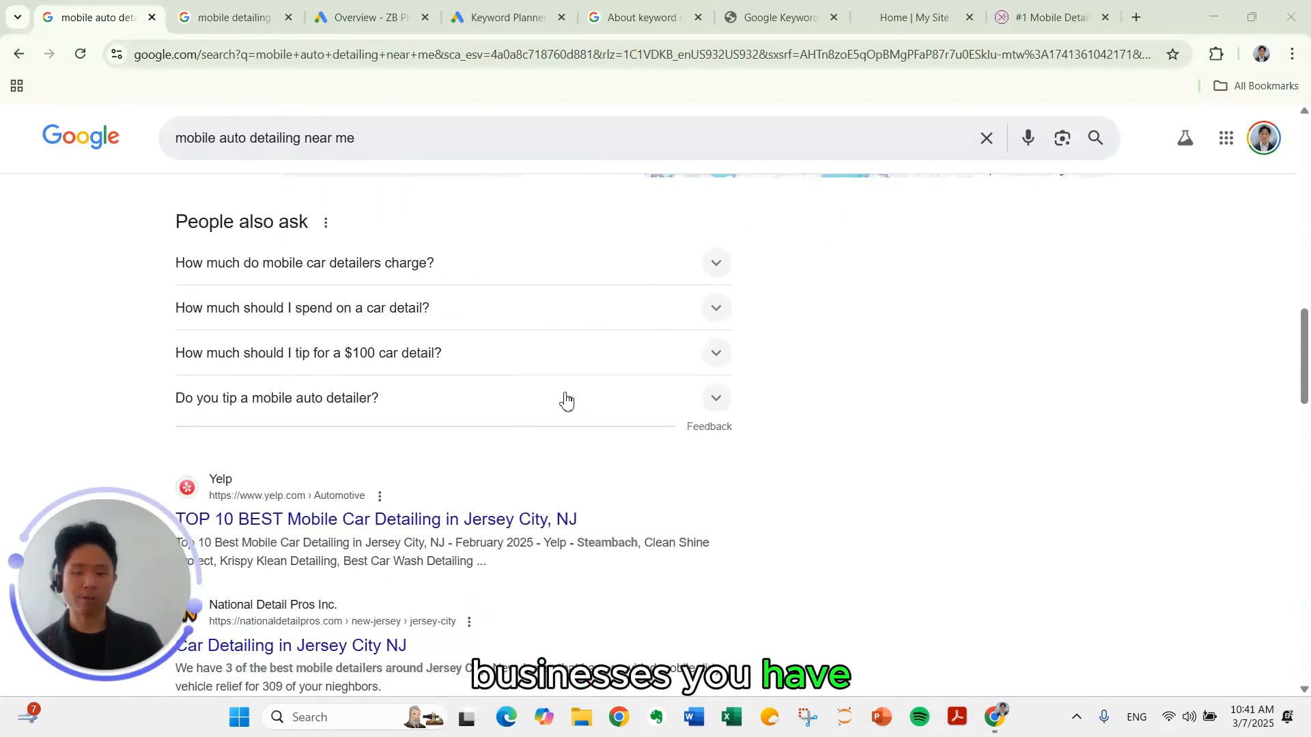
pyautogui.scroll(-2, 567, 389)
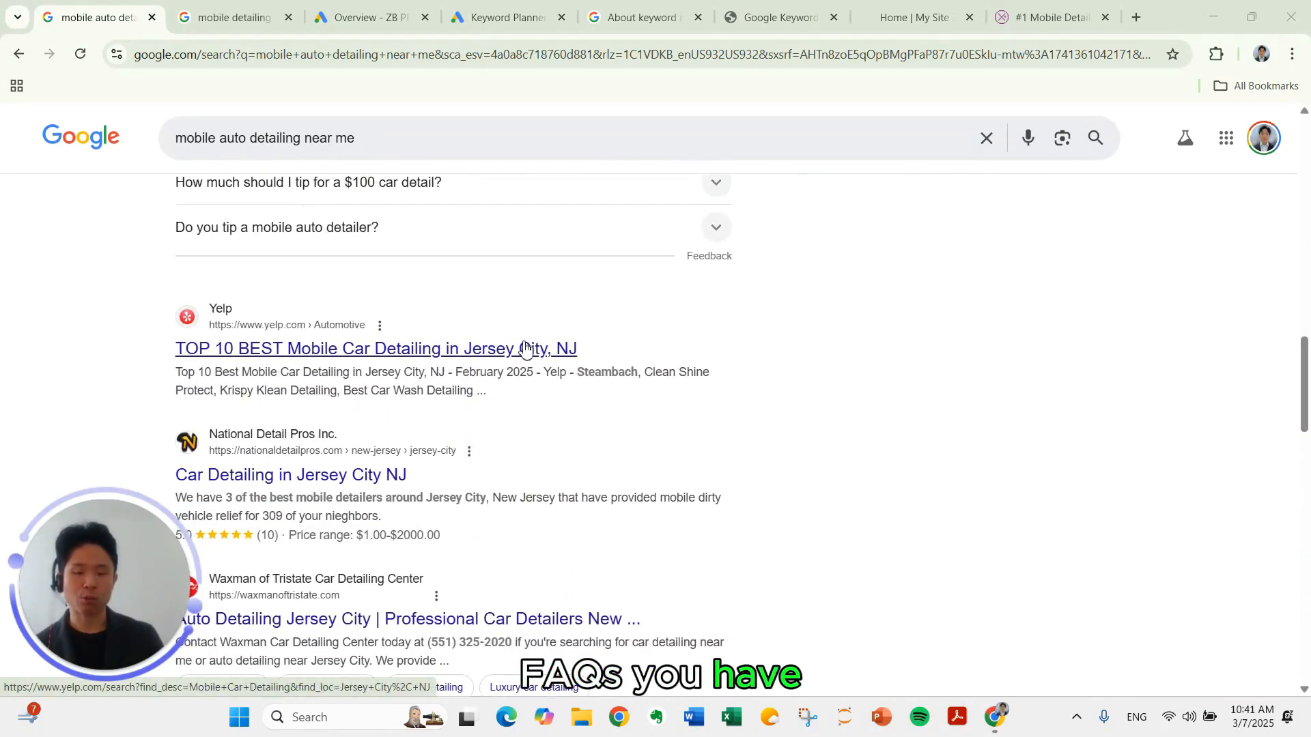
pyautogui.scroll(-5, 526, 345)
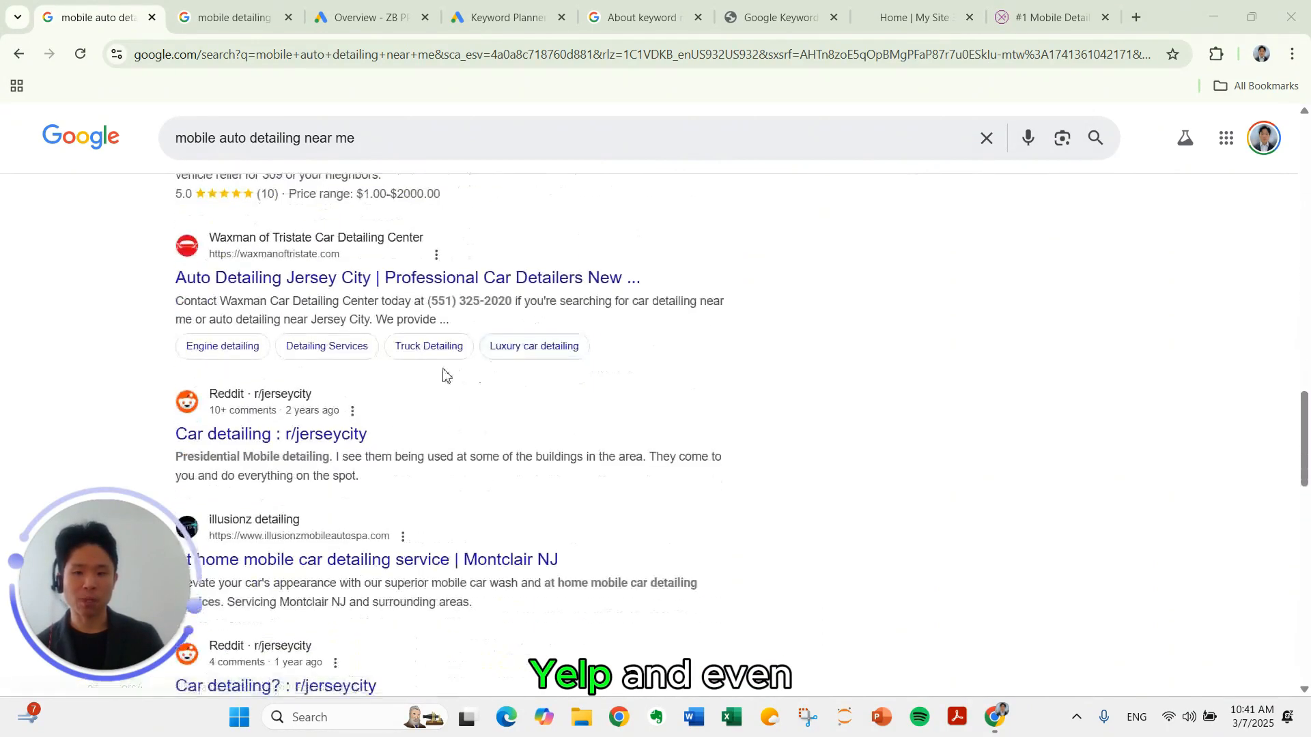
pyautogui.scroll(-1, 352, 447)
pyautogui.scroll(-2, 923, 430)
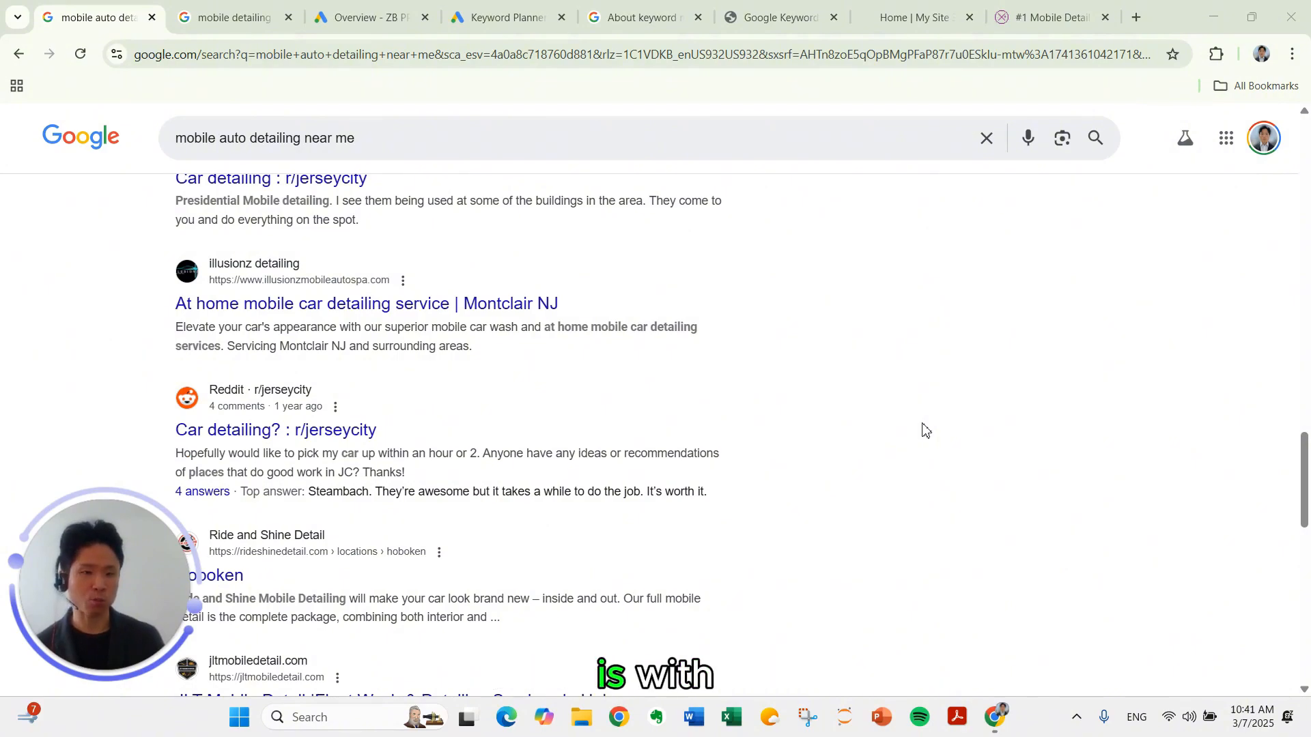
pyautogui.scroll(5, 1137, 464)
pyautogui.scroll(15, 1137, 464)
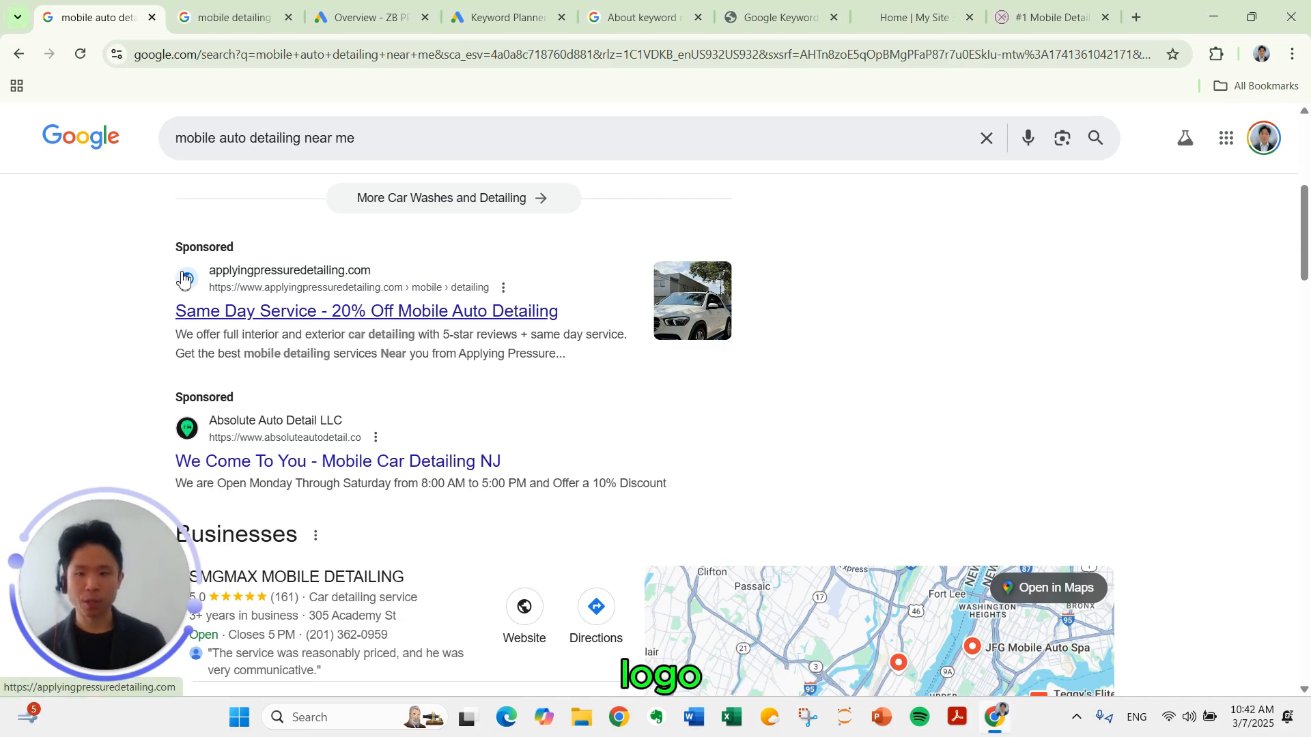
# Compare the sponsored ad headlines and descriptions in the "mobile detailing atlanta" search results.
pyautogui.hotkey('ctrl', 'Tab')
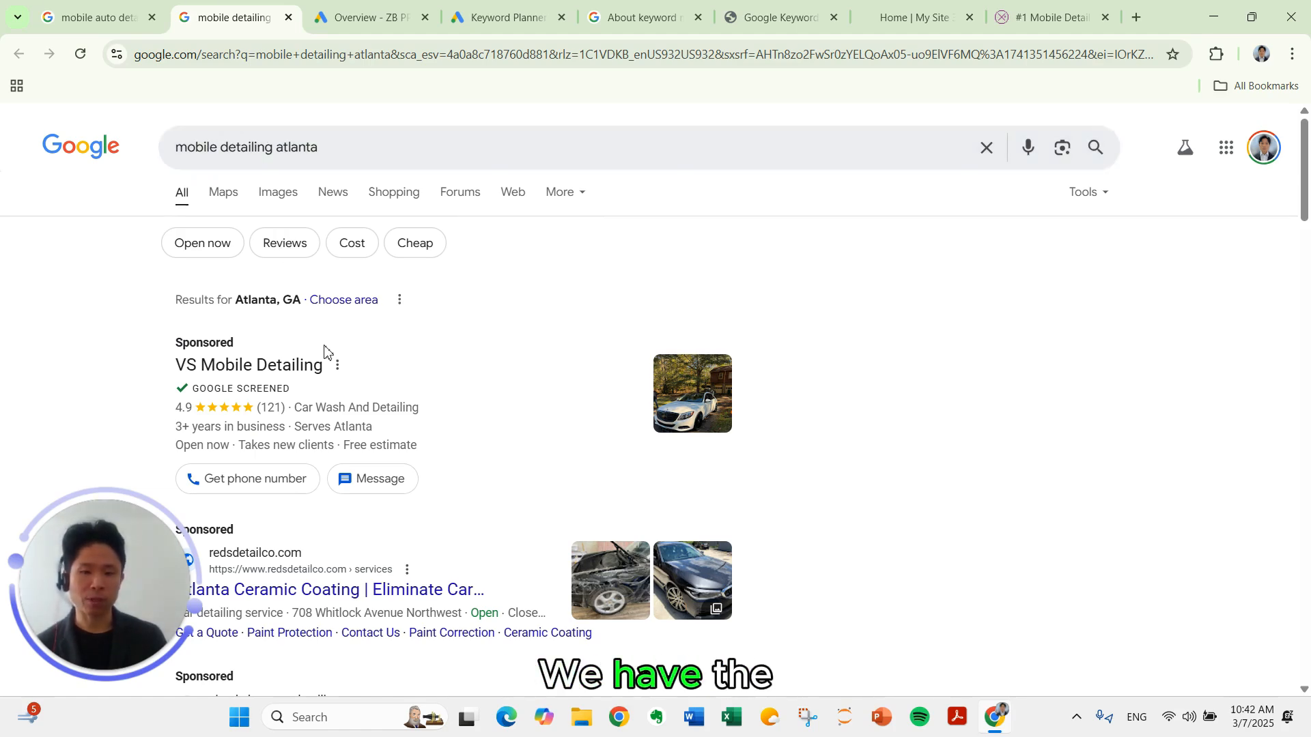
pyautogui.scroll(-1, 326, 345)
pyautogui.scroll(-3, 326, 339)
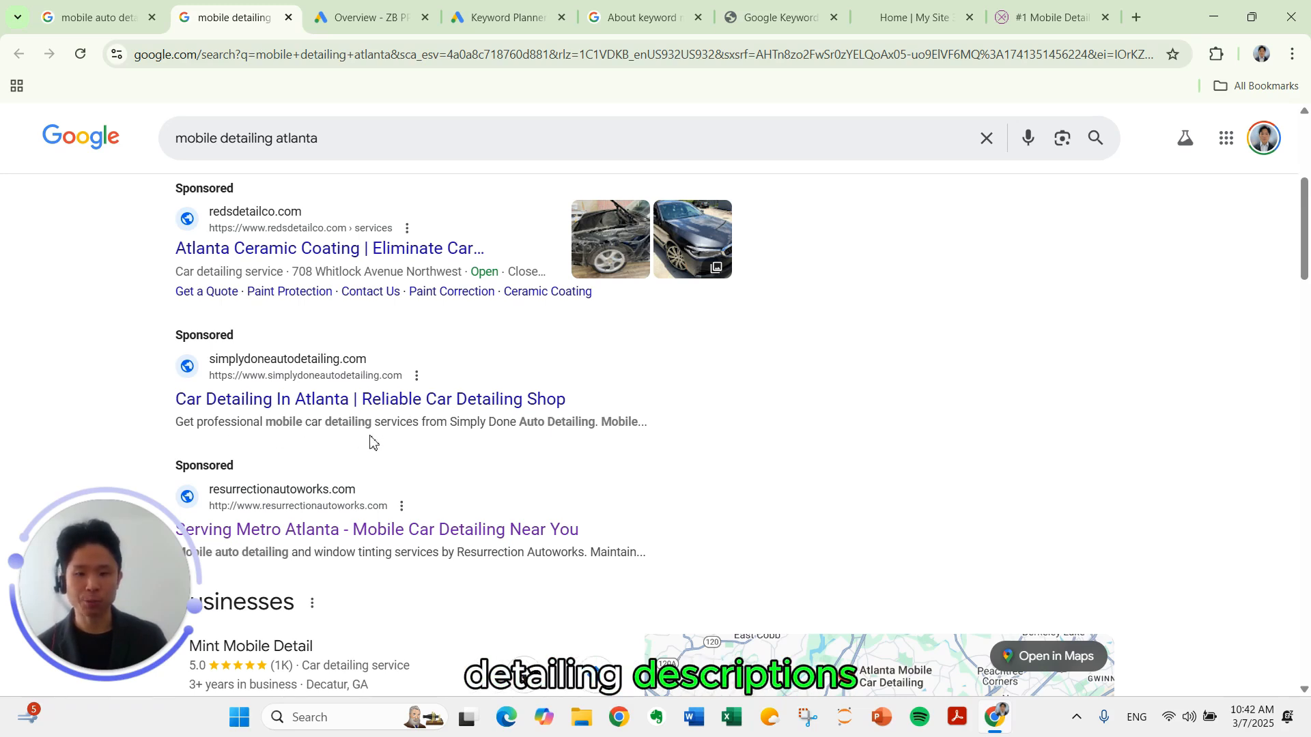
pyautogui.scroll(-1, 379, 461)
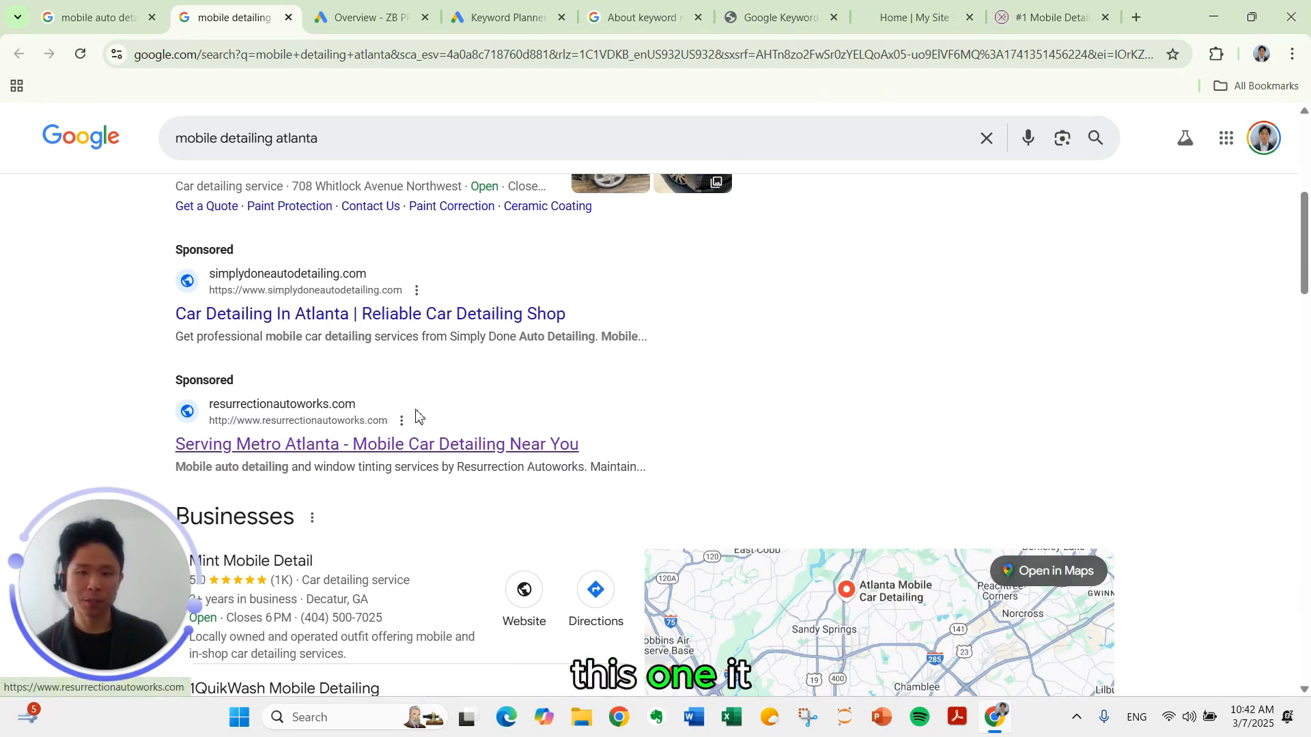
pyautogui.scroll(1, 481, 383)
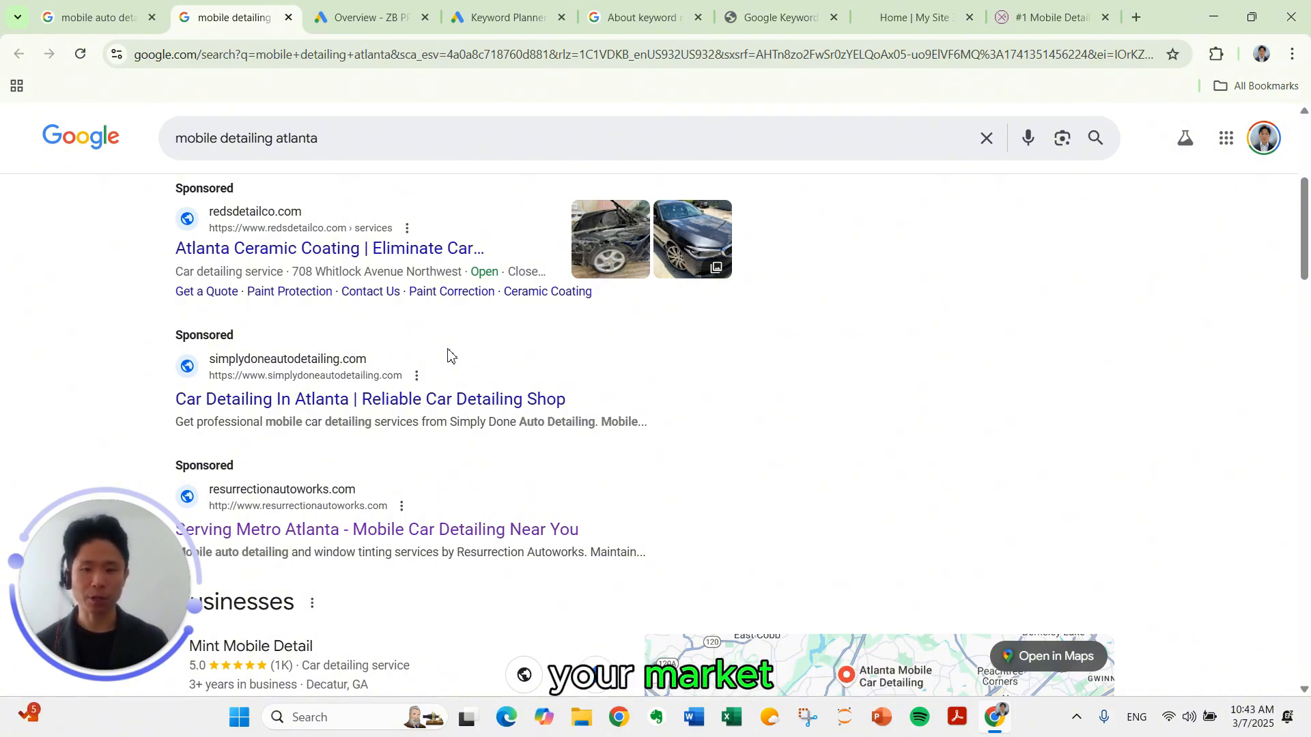
# Switch to Google Ads and start a new campaign with the Leads objective, without adding a conversion goal.
pyautogui.hotkey('ctrl', 'Tab')
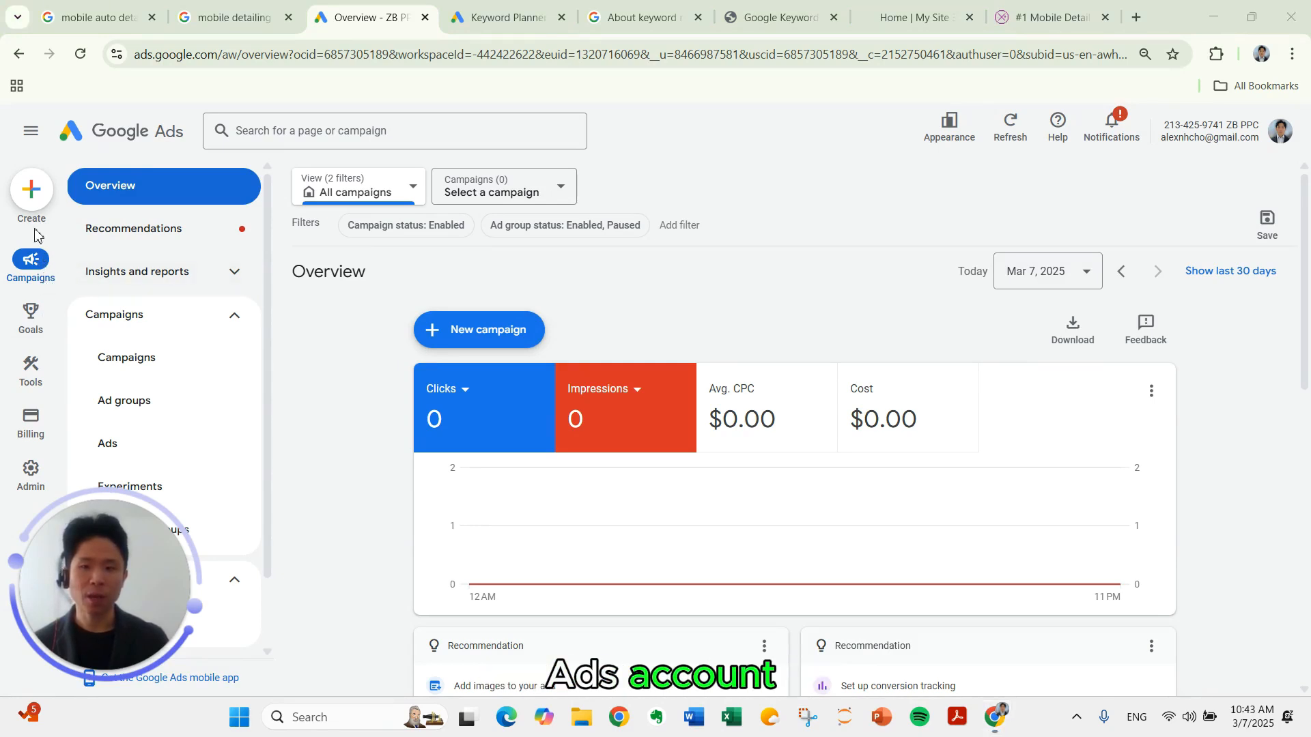
pyautogui.click(25, 193)
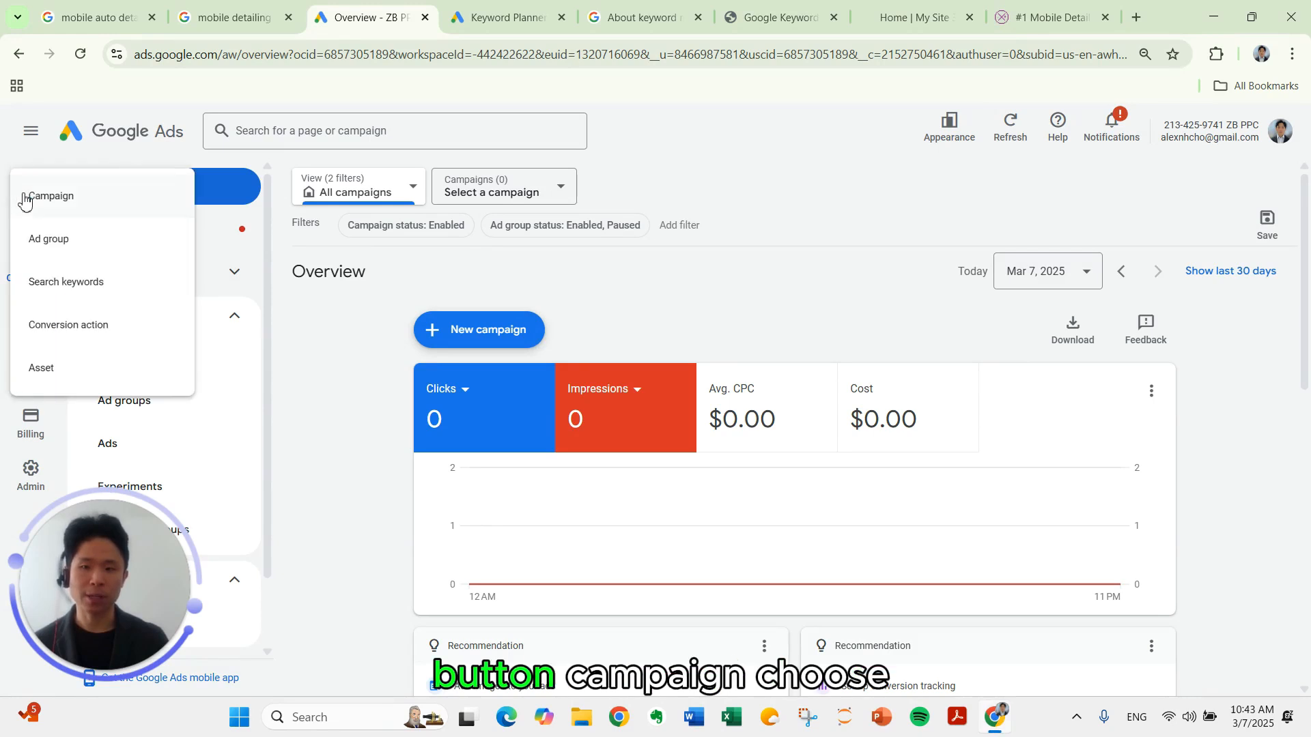
pyautogui.click(41, 197)
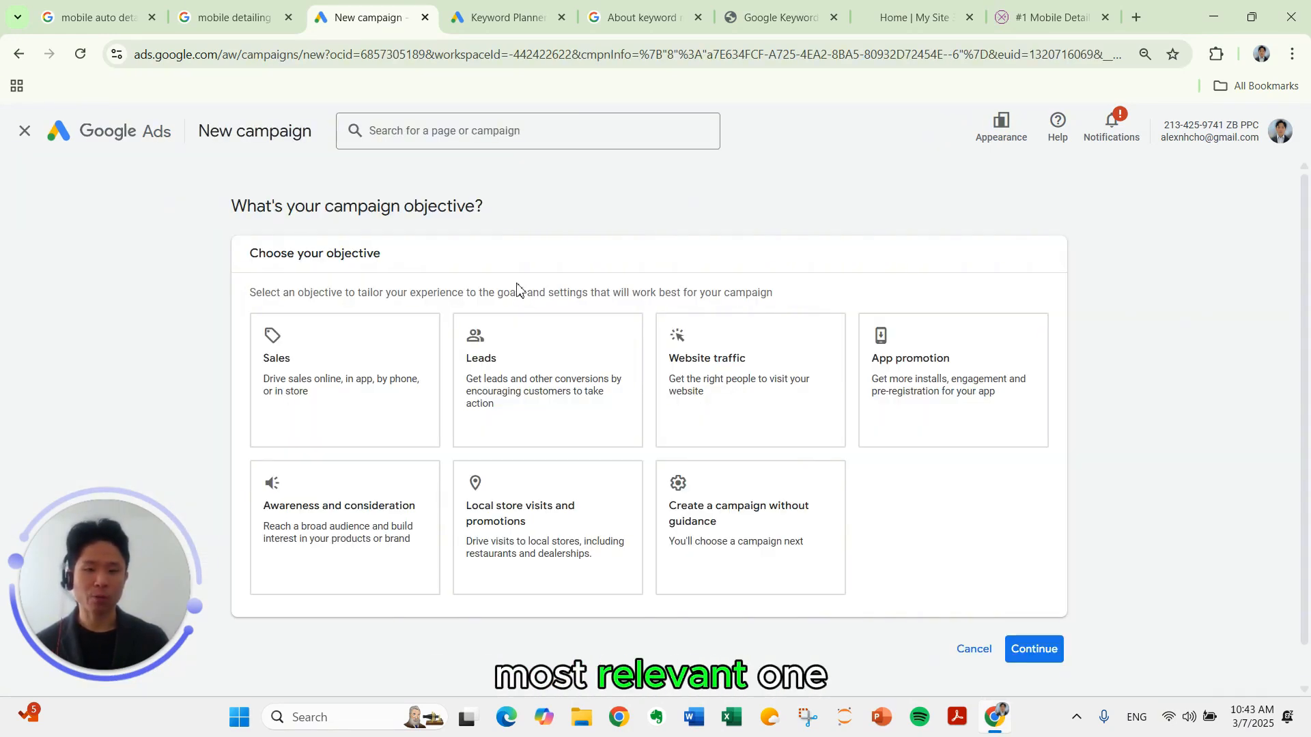
pyautogui.click(530, 361)
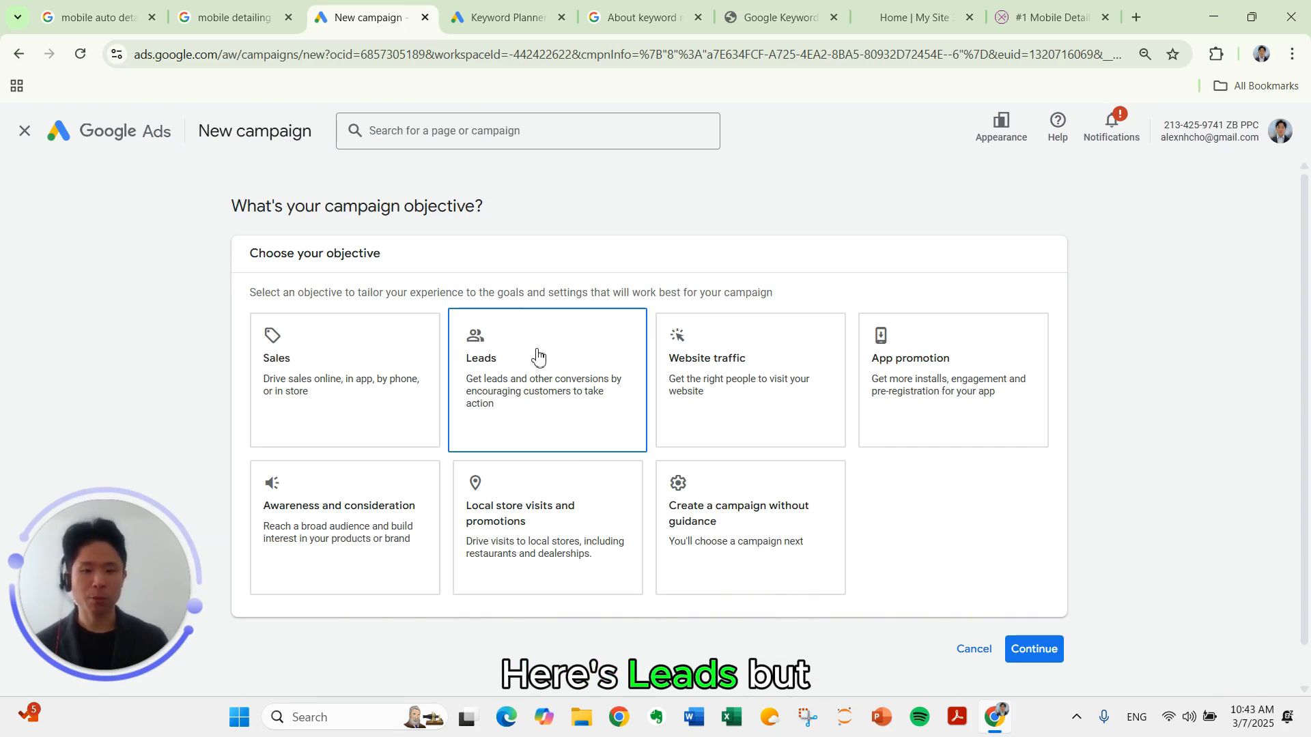
pyautogui.click(716, 493)
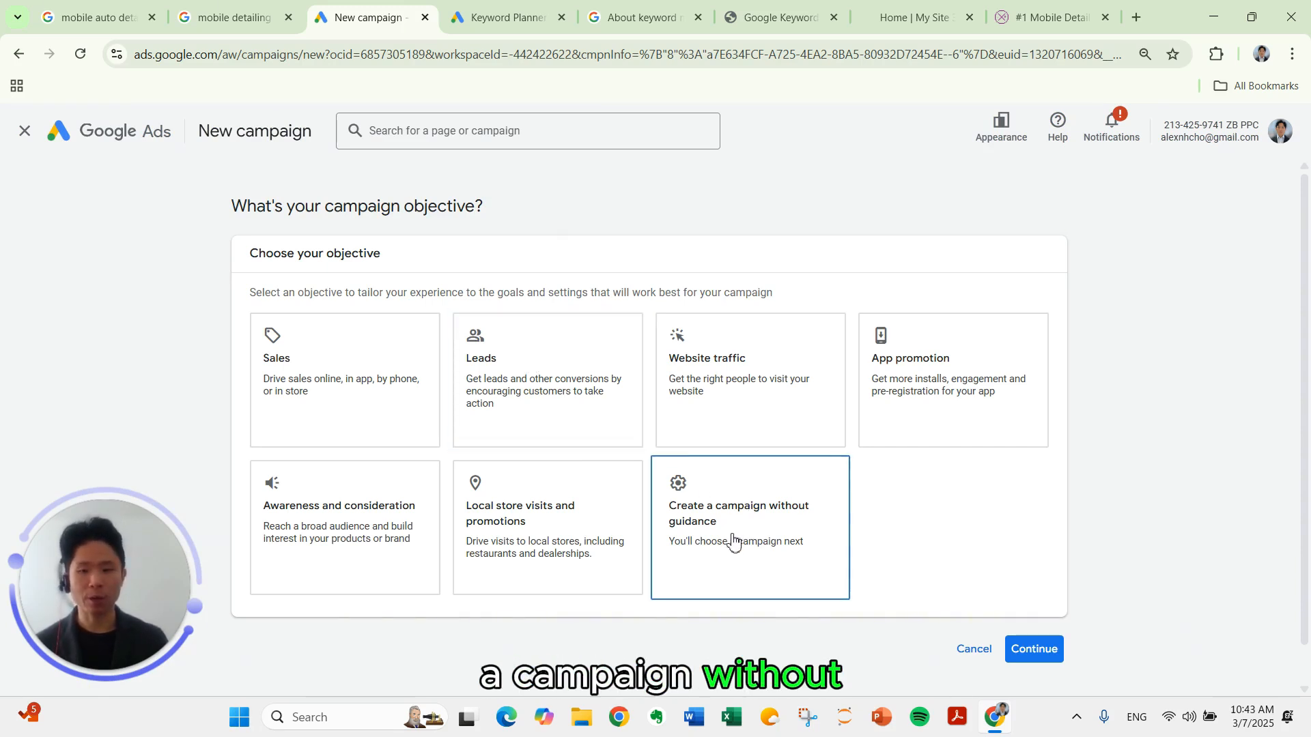
pyautogui.click(588, 361)
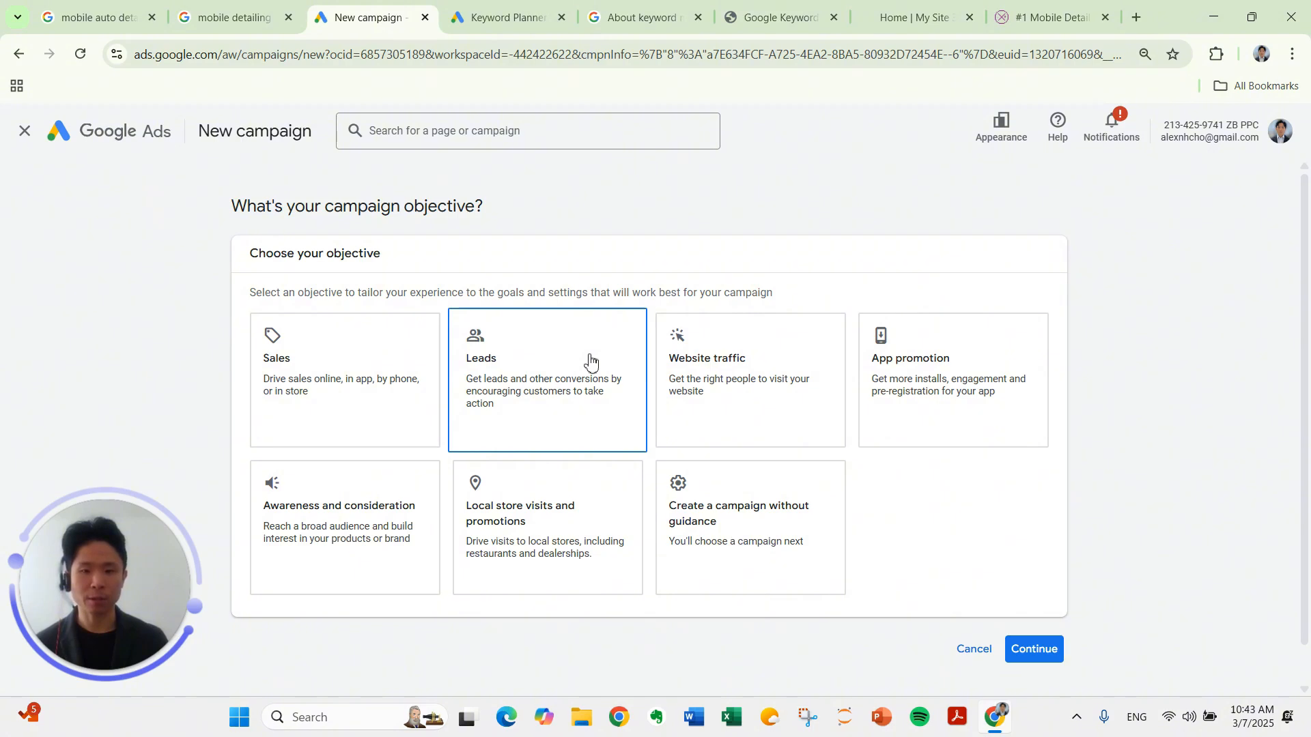
pyautogui.click(589, 361)
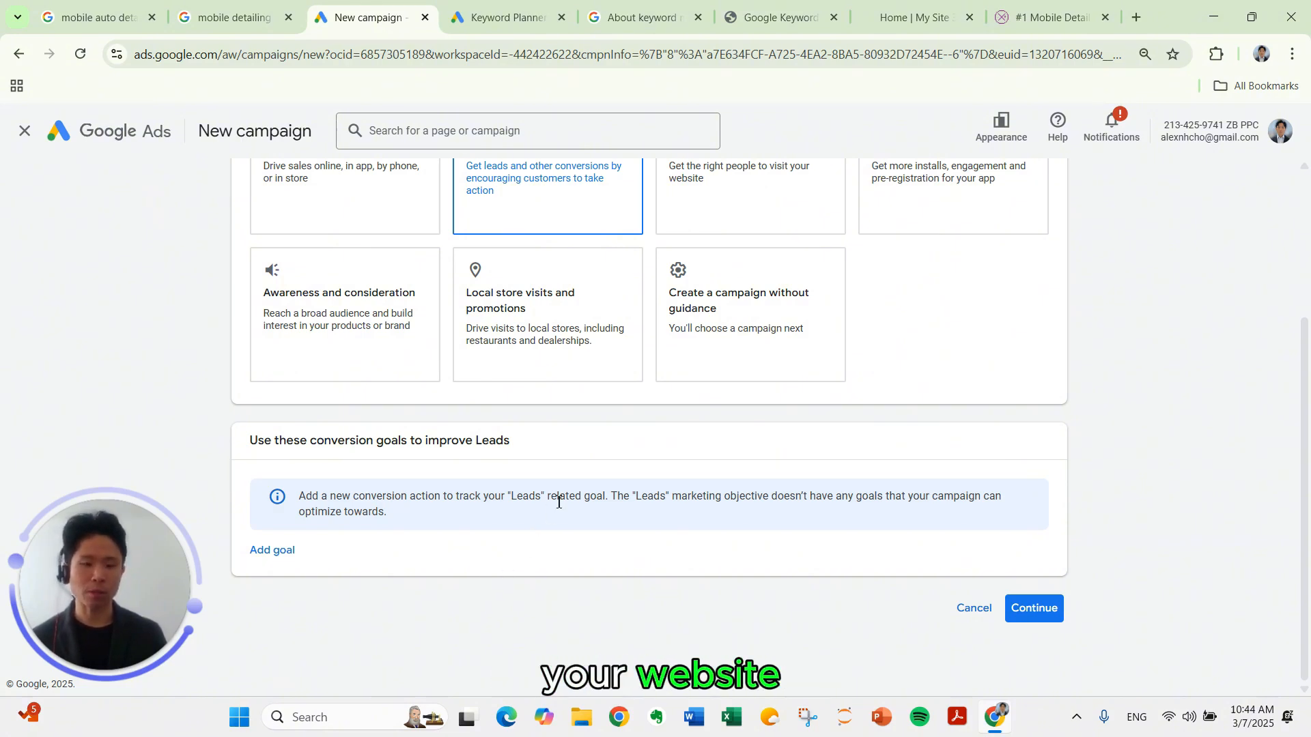
pyautogui.click(1034, 608)
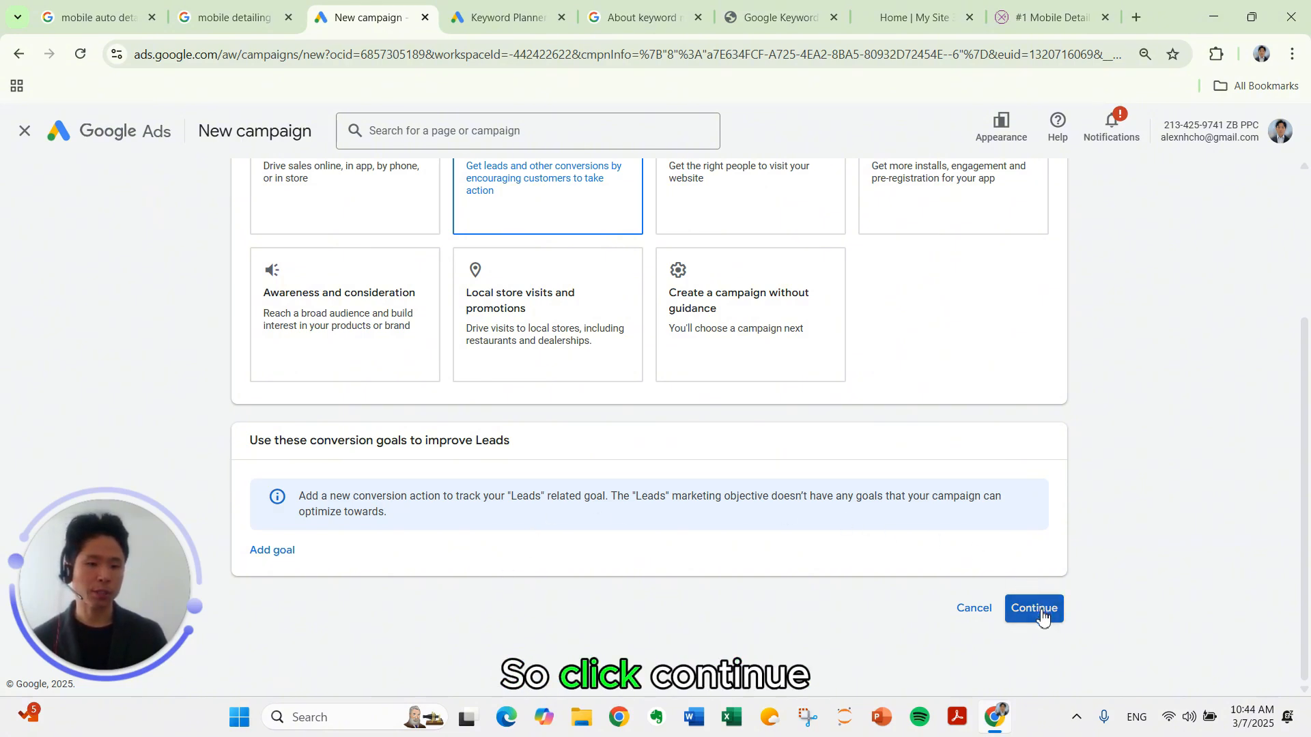
# Choose Search as the campaign type and continue without selecting any ways to reach the goal.
pyautogui.scroll(-4, 509, 488)
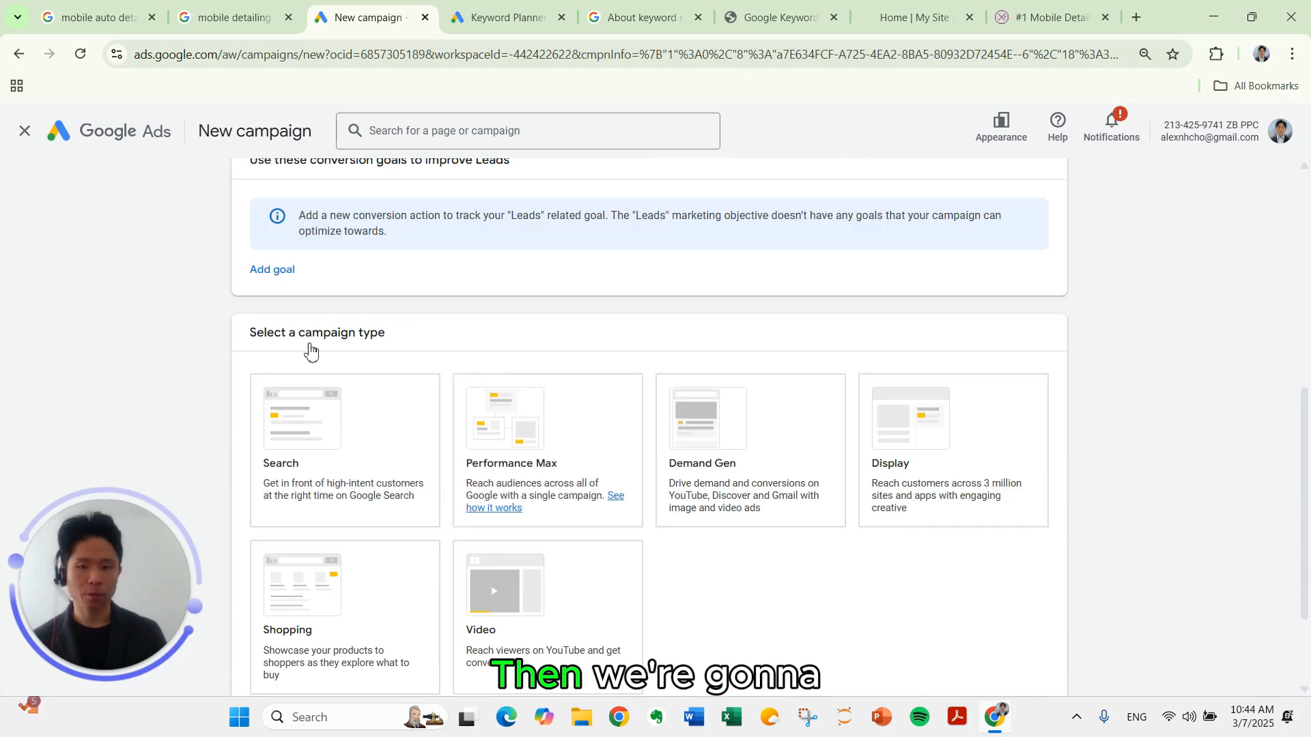
pyautogui.scroll(-1, 307, 348)
pyautogui.click(311, 349)
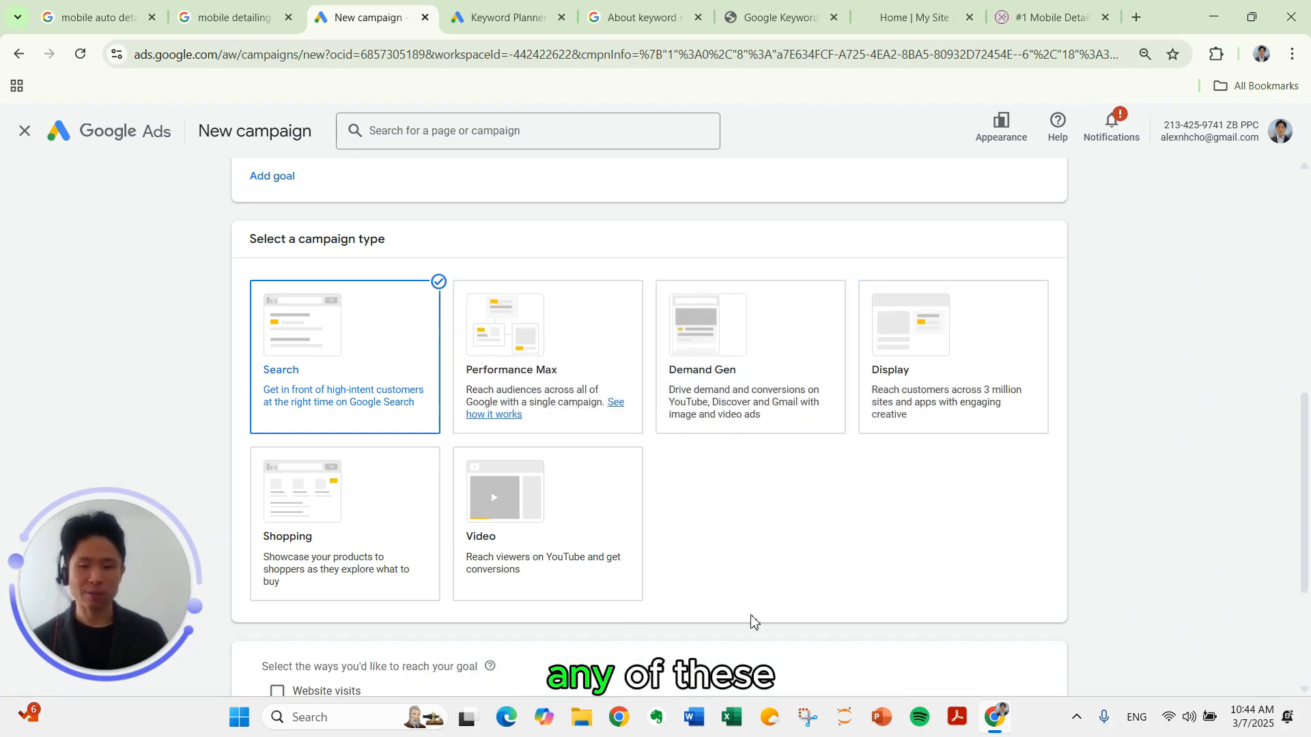
pyautogui.scroll(-2, 867, 543)
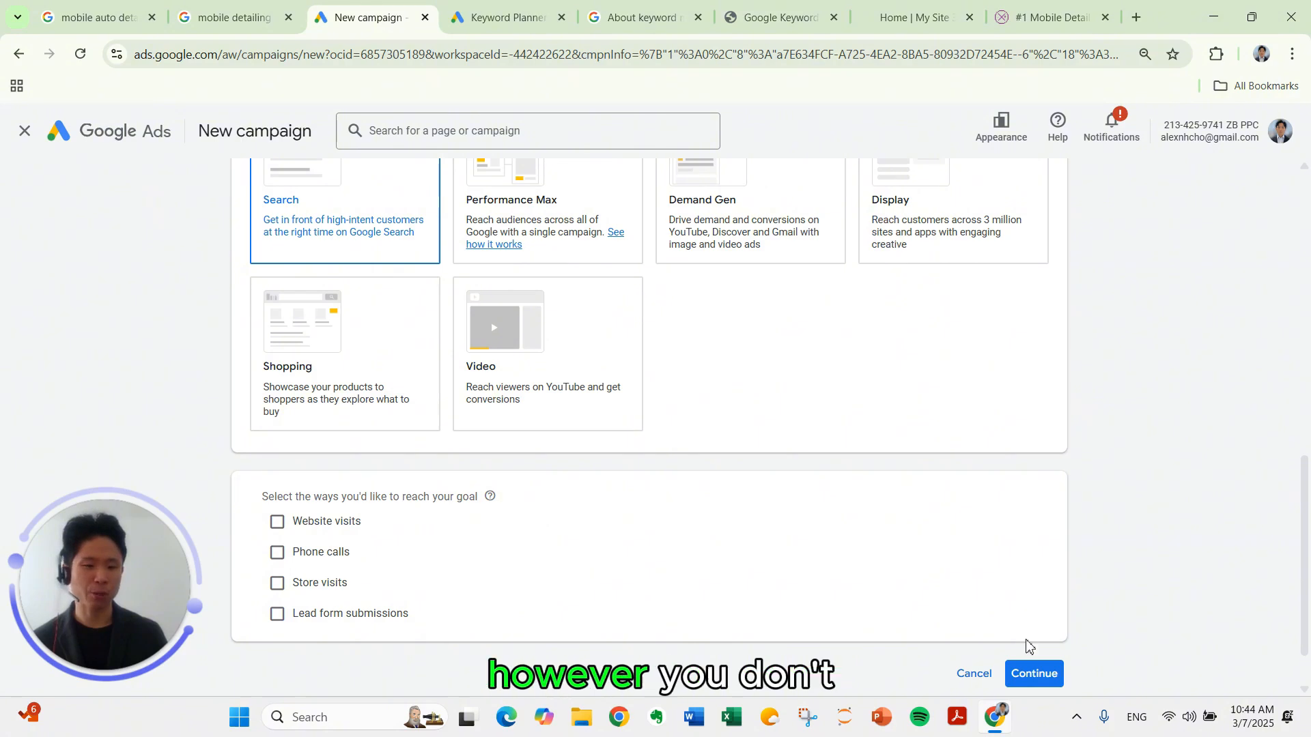
pyautogui.click(1032, 674)
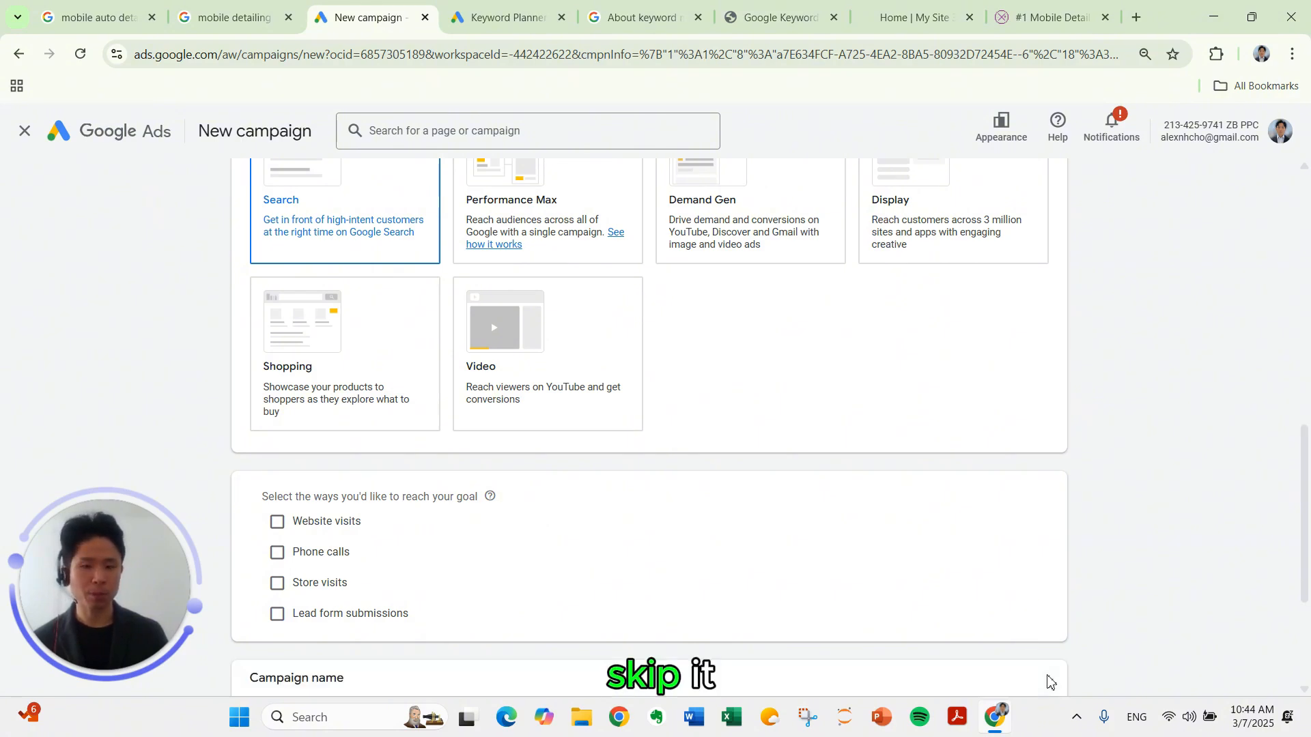
# Confirm the campaign name and proceed to the bidding settings.
pyautogui.scroll(-3, 703, 504)
pyautogui.doubleClick(407, 581)
pyautogui.tripleClick(409, 579)
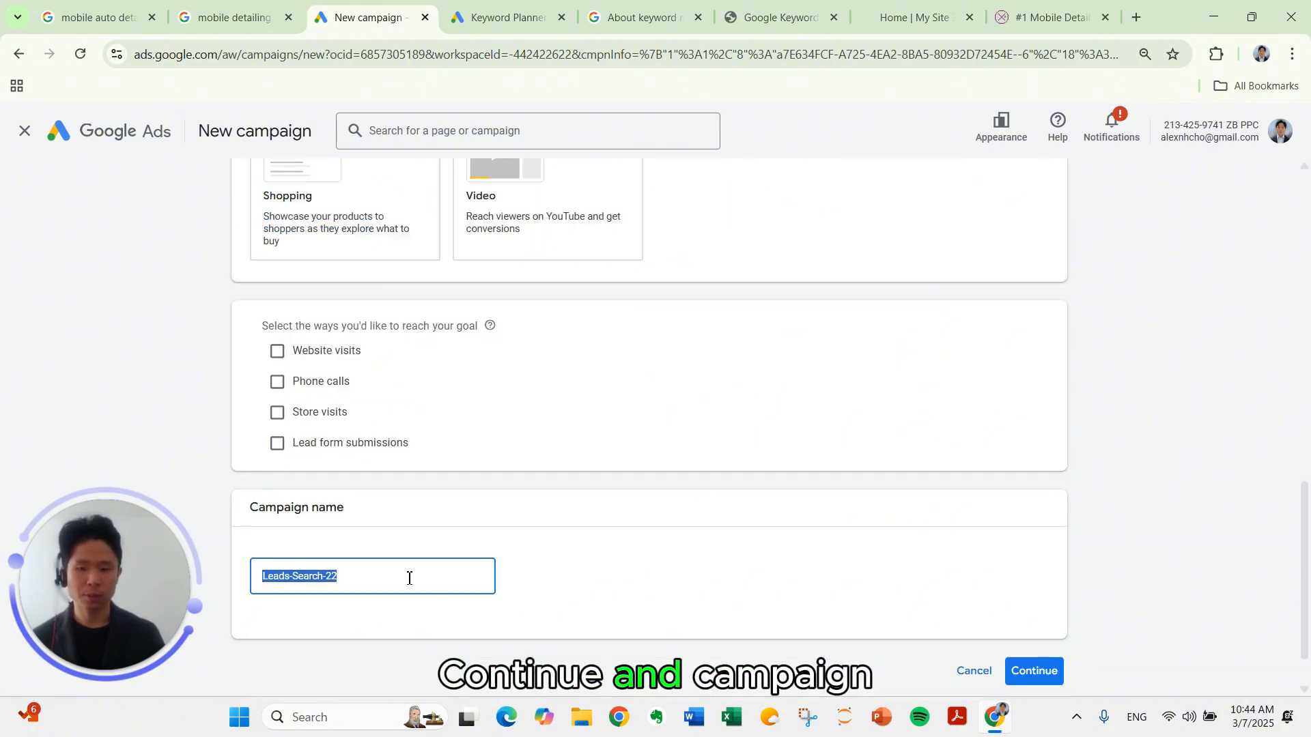
pyautogui.click(410, 579)
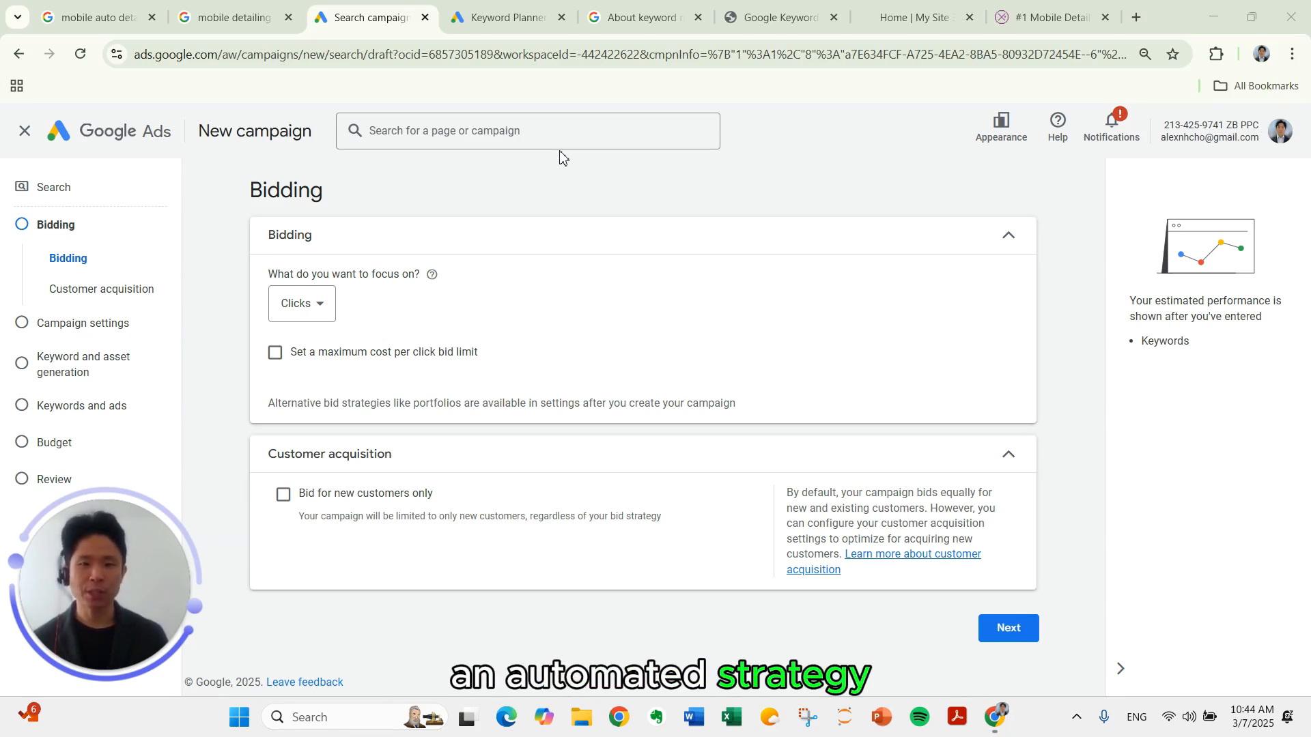
# Review the available bidding focus options without changing the selection.
pyautogui.click(312, 316)
pyautogui.click(524, 246)
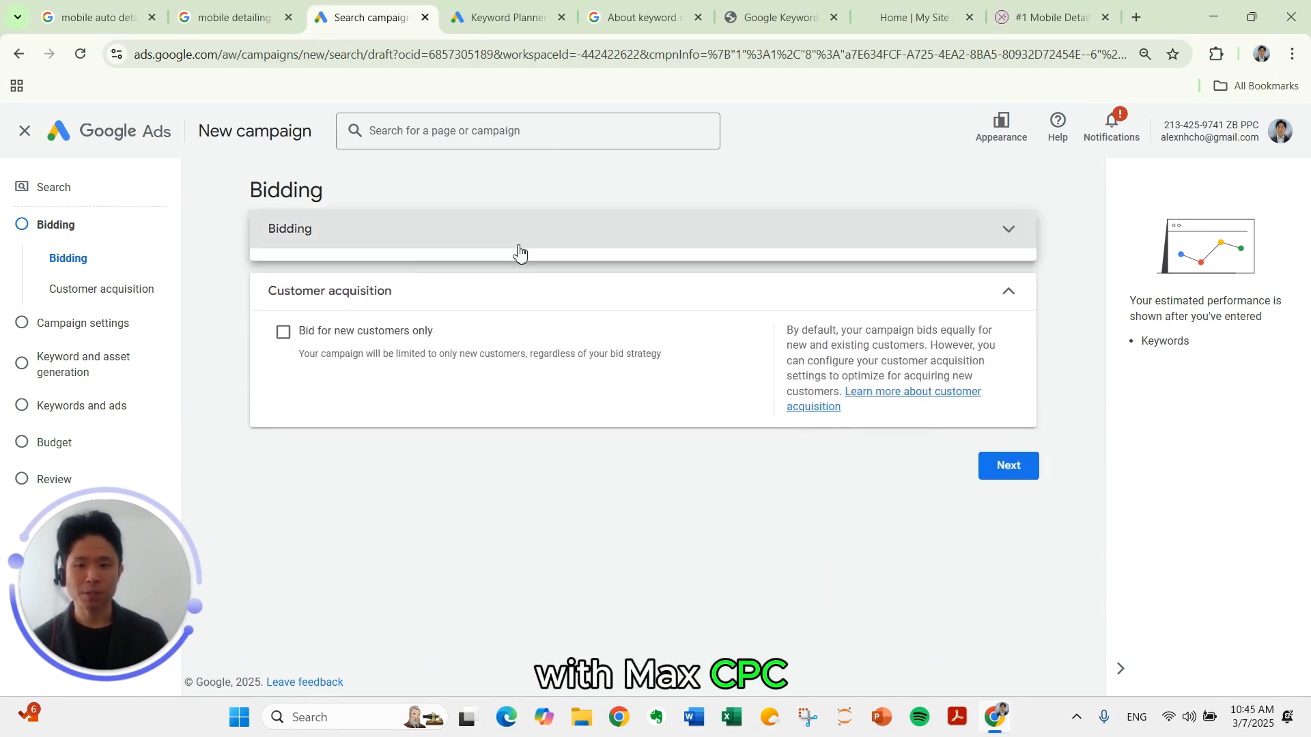
pyautogui.click(518, 235)
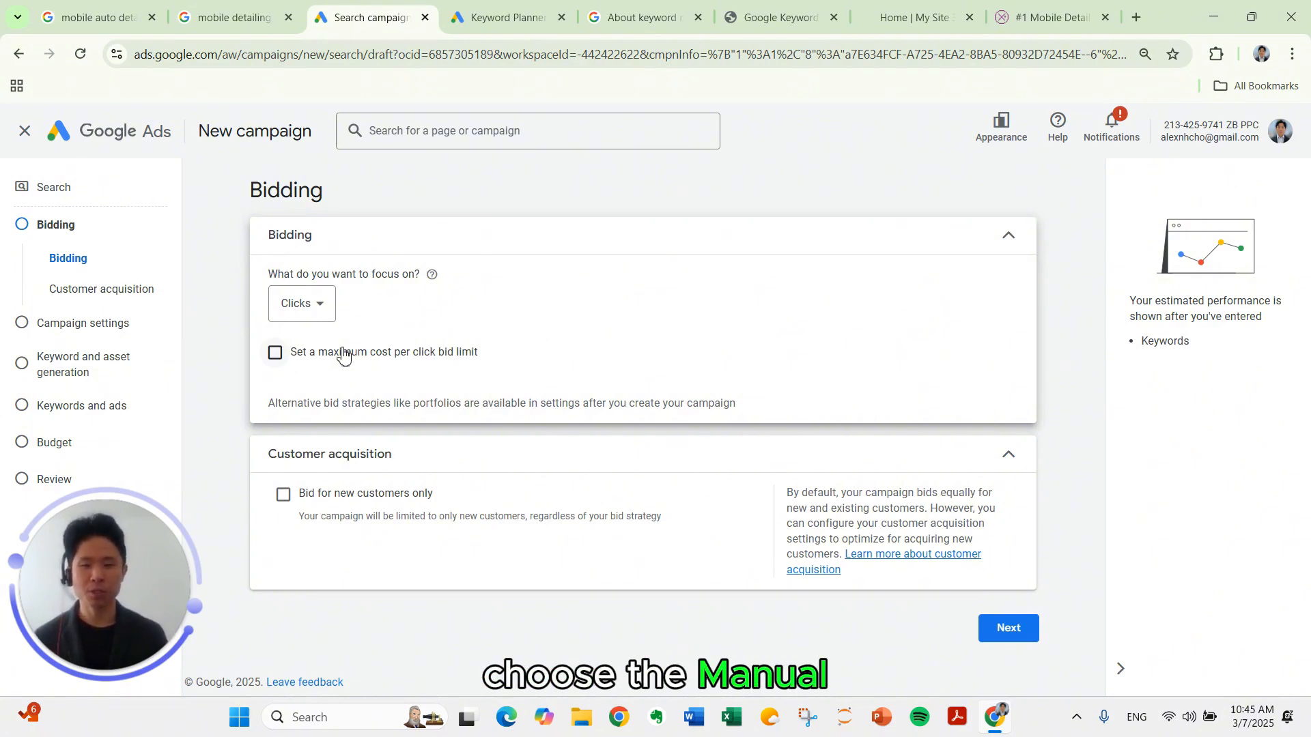
pyautogui.click(315, 309)
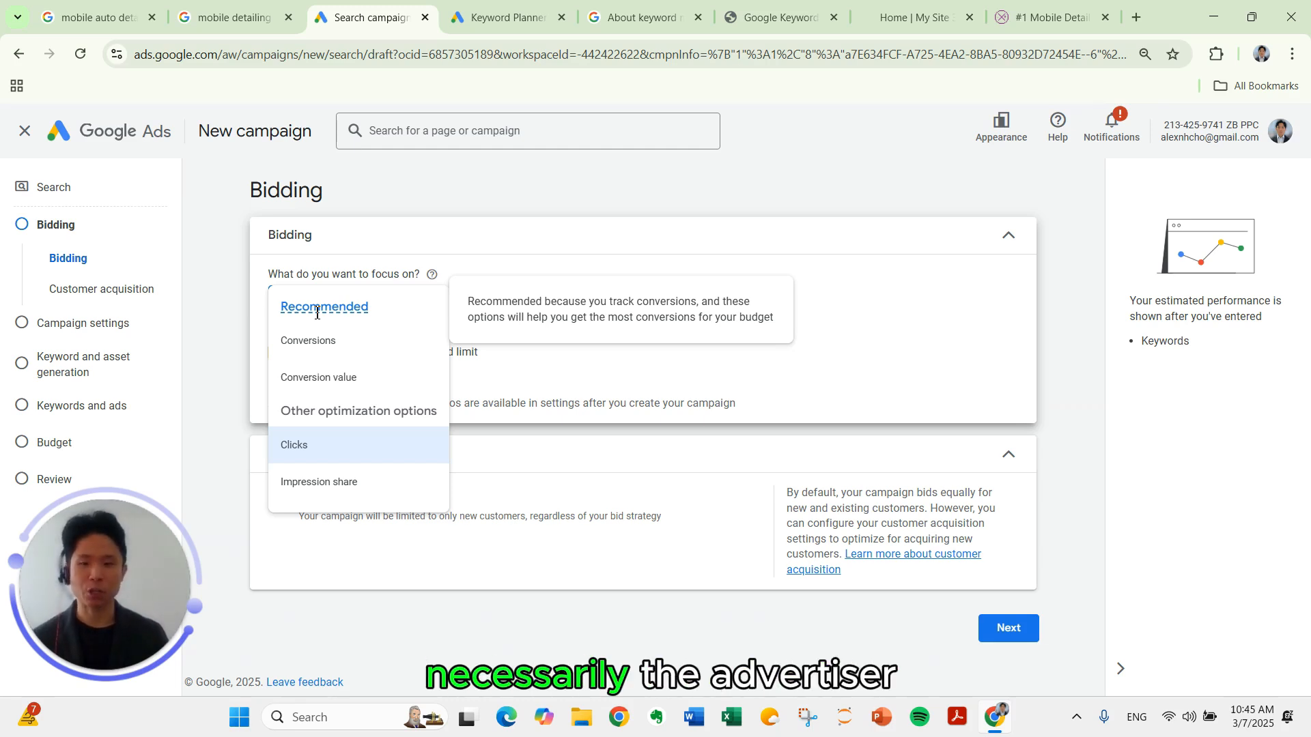
pyautogui.click(413, 265)
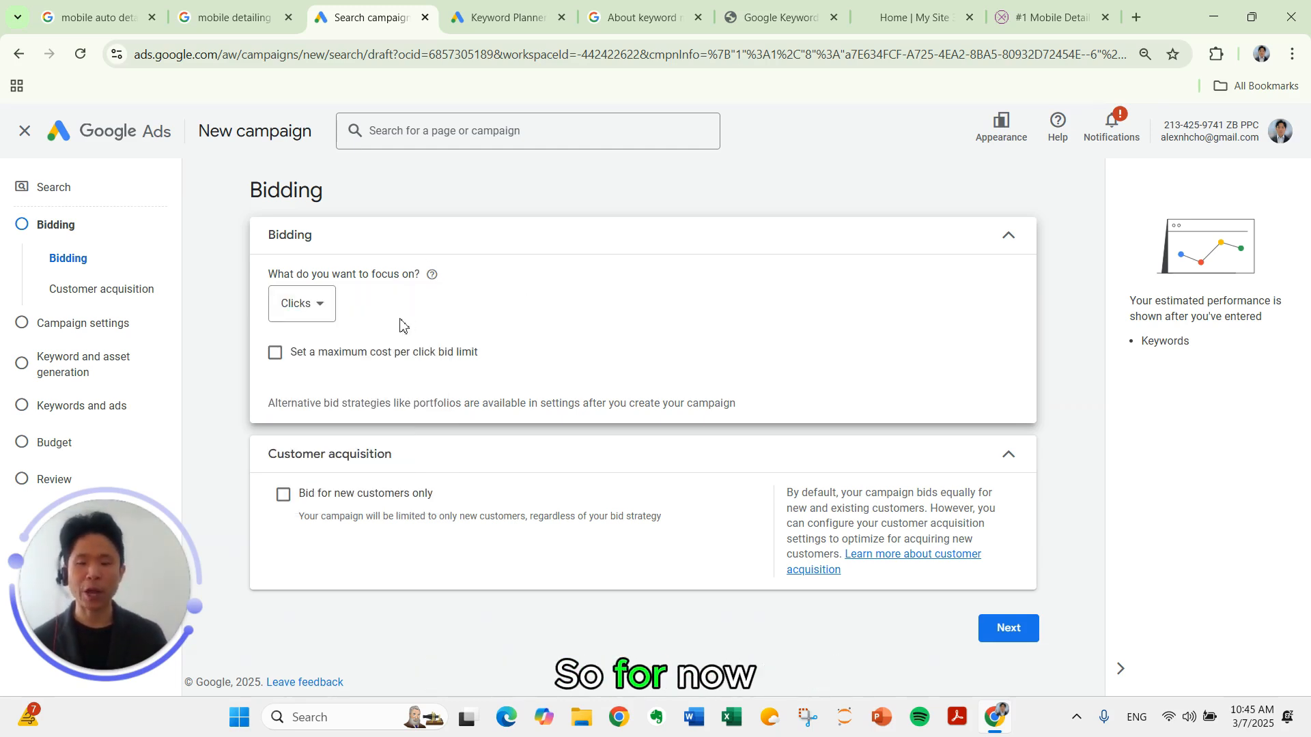
# Set a maximum CPC bid limit of $3.00 for the Clicks bidding focus and proceed to the campaign settings.
pyautogui.click(372, 363)
pyautogui.click(340, 411)
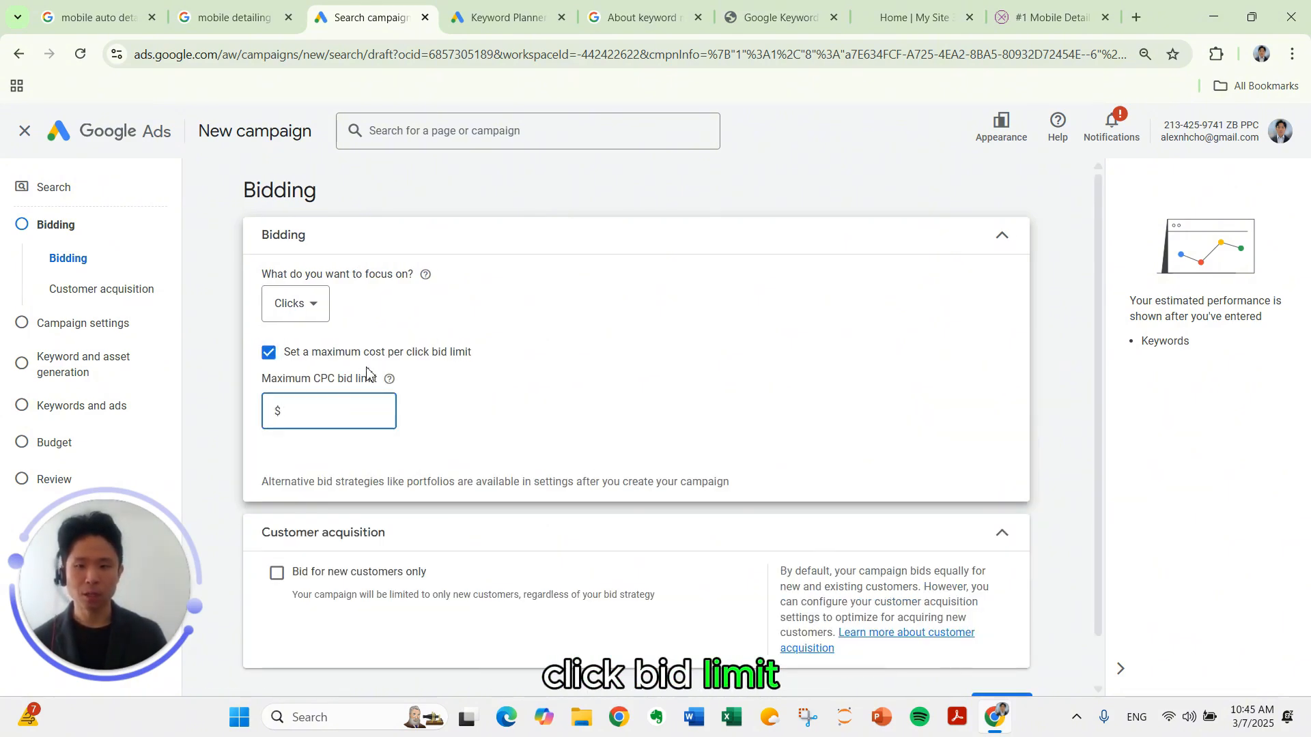
pyautogui.write('3')
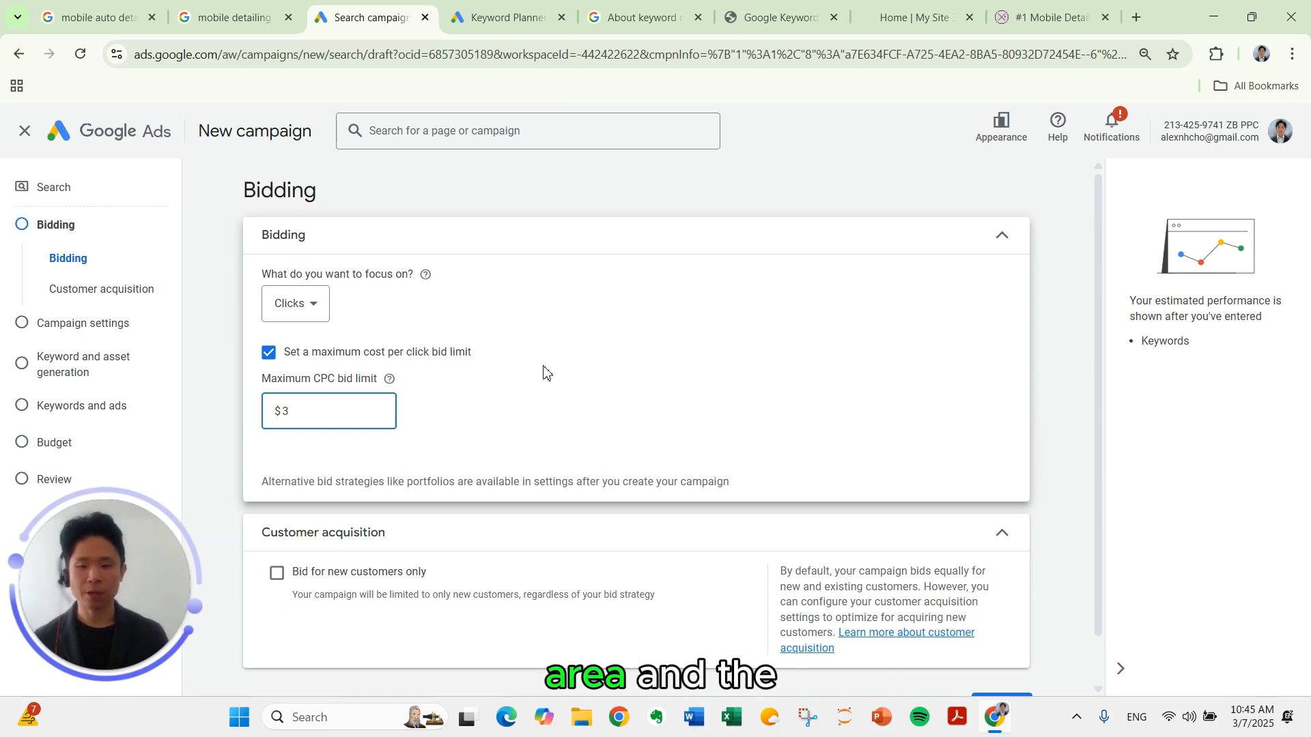
pyautogui.scroll(-1, 531, 369)
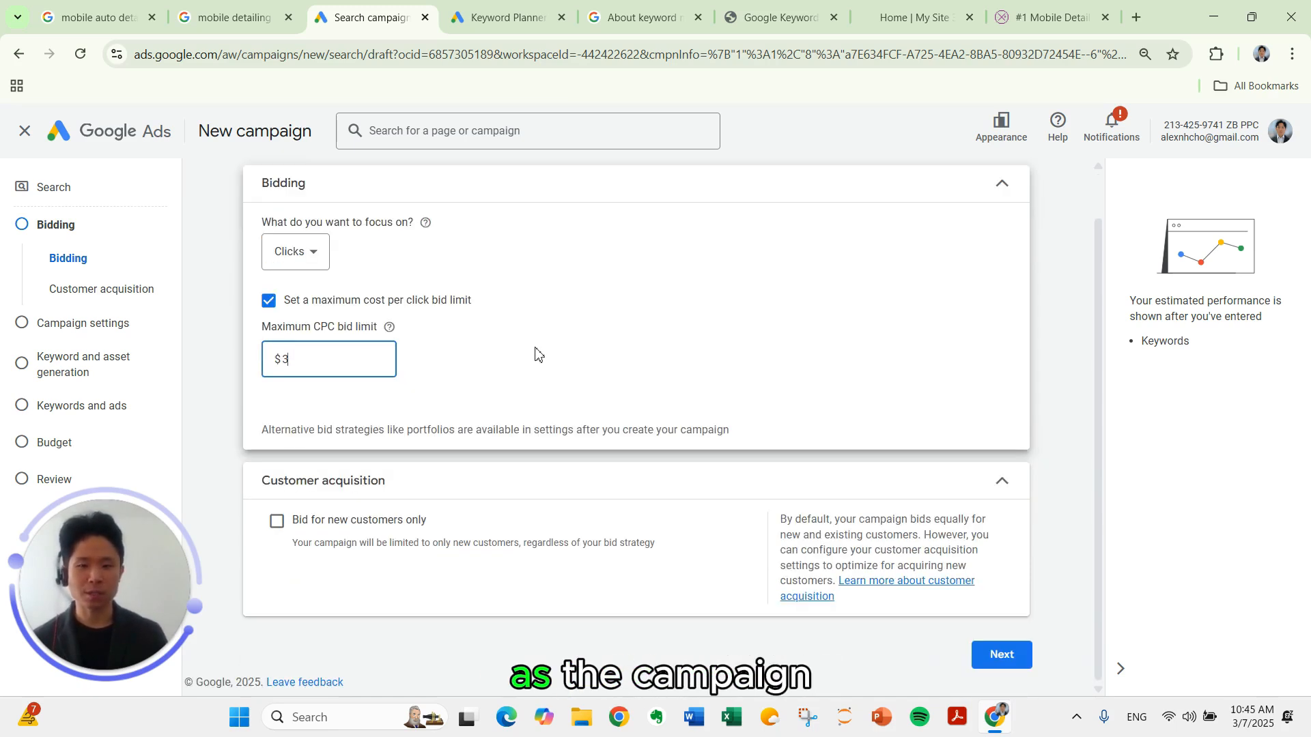
pyautogui.click(537, 356)
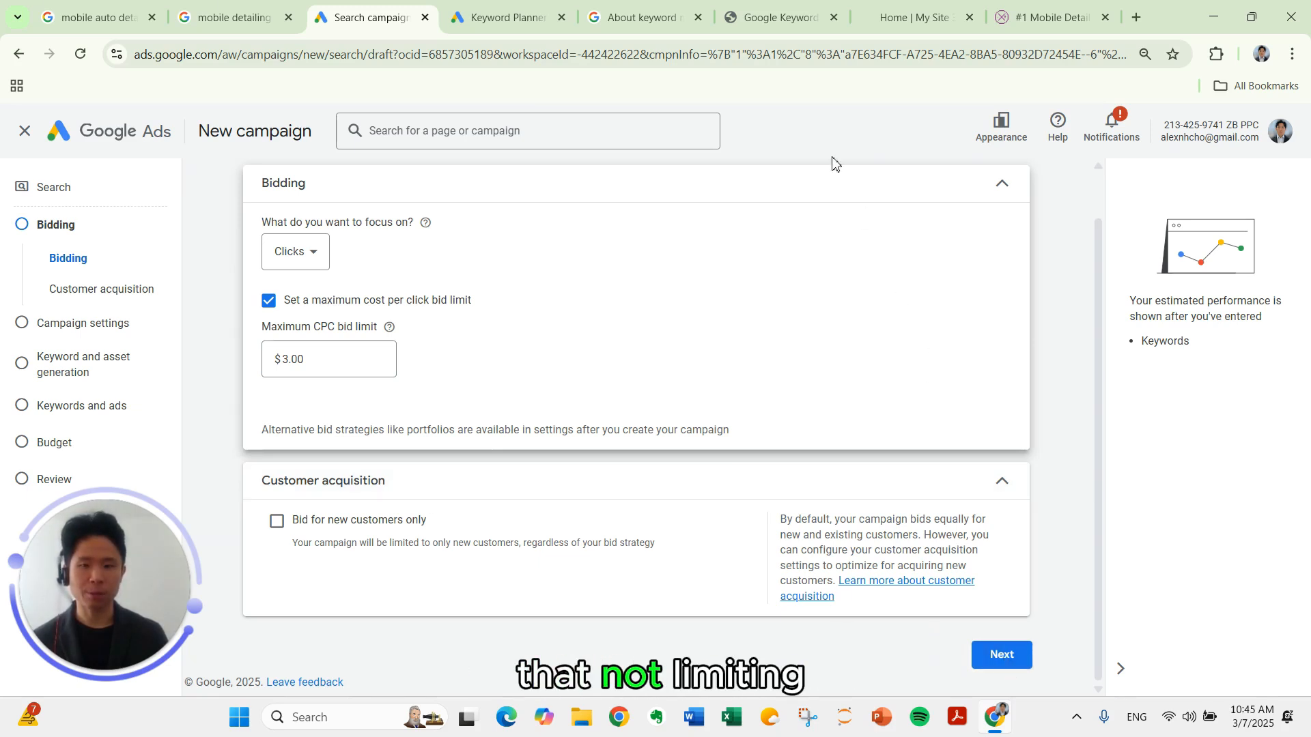
pyautogui.click(1001, 655)
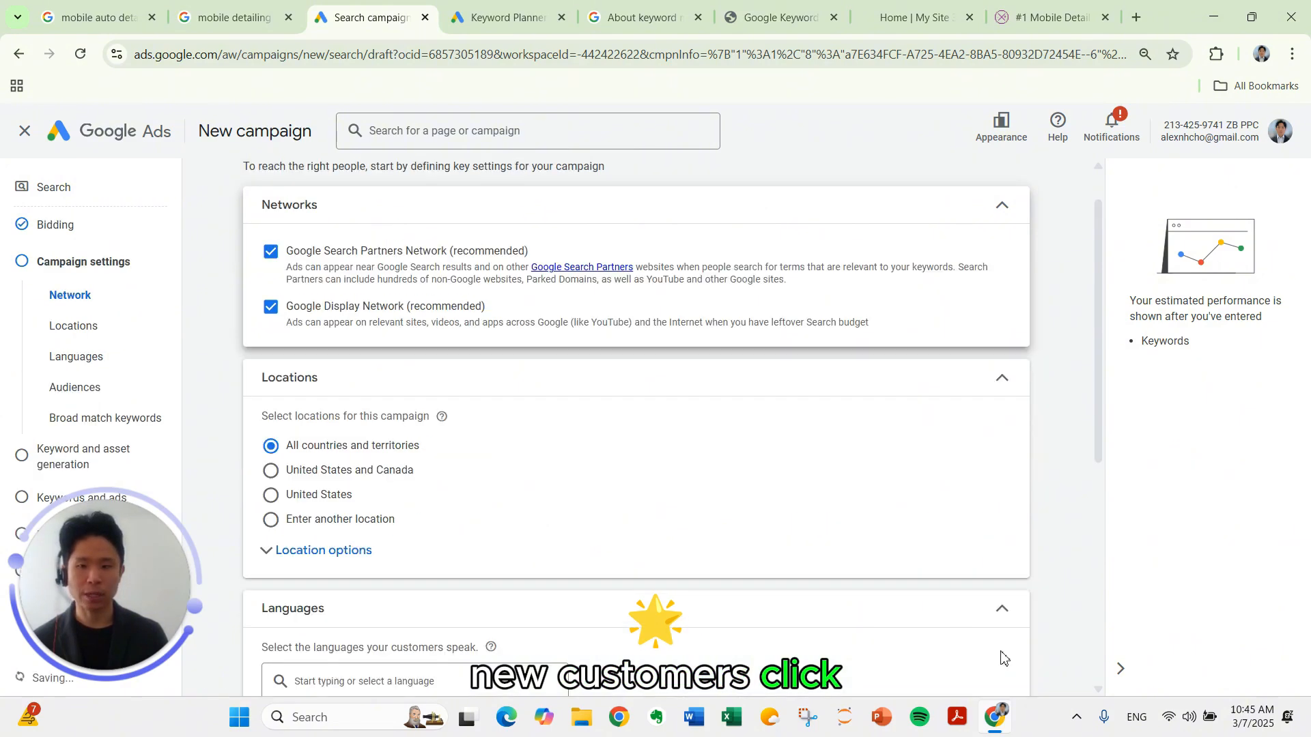
# Exclude the Google Search Partners Network and the Google Display Network from the campaign.
pyautogui.click(272, 252)
pyautogui.click(271, 307)
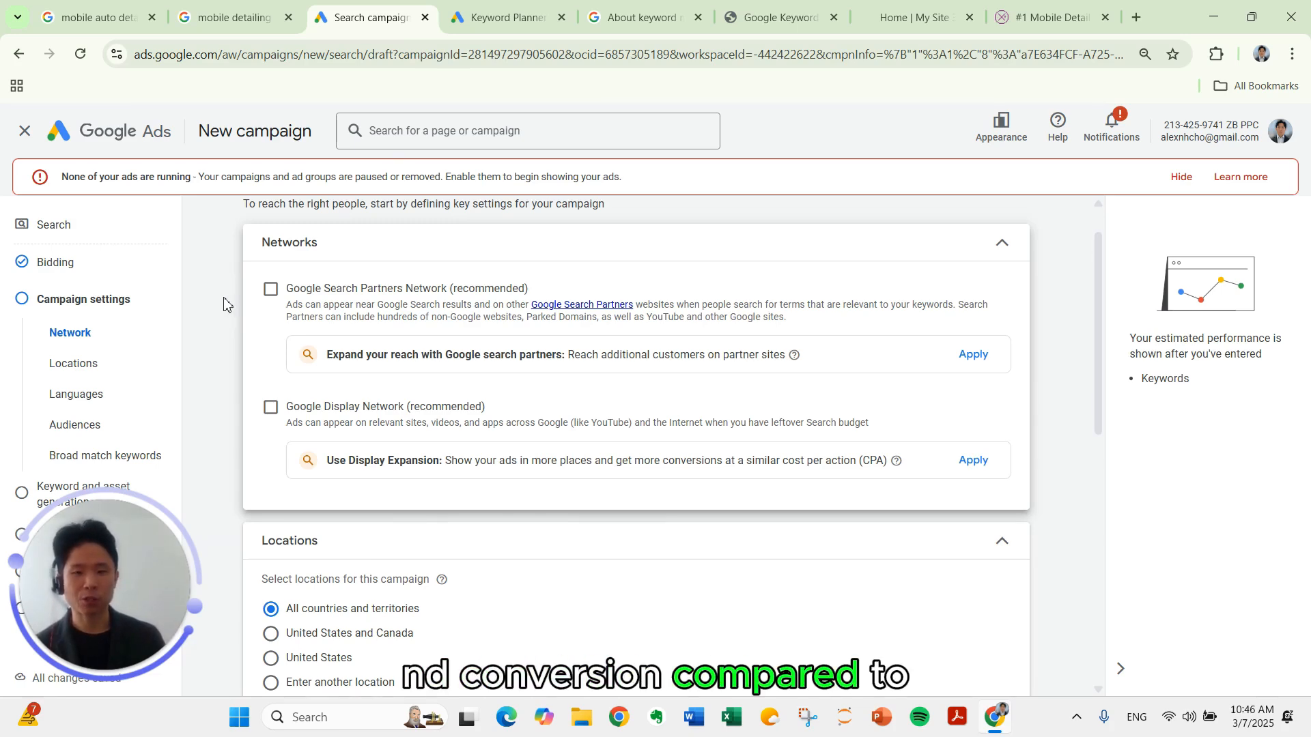
pyautogui.scroll(-5, 217, 328)
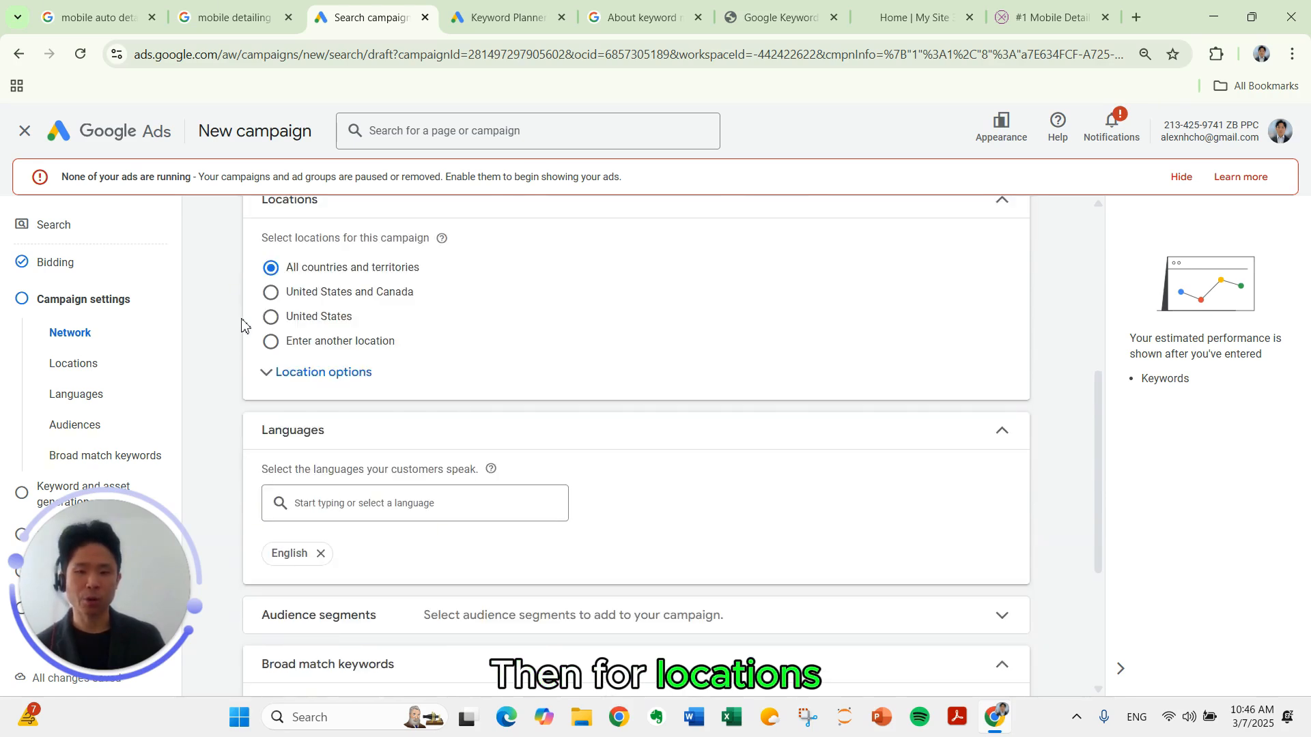
# Choose to enter another location and include the city of Atlanta, Georgia through the advanced location search.
pyautogui.click(272, 342)
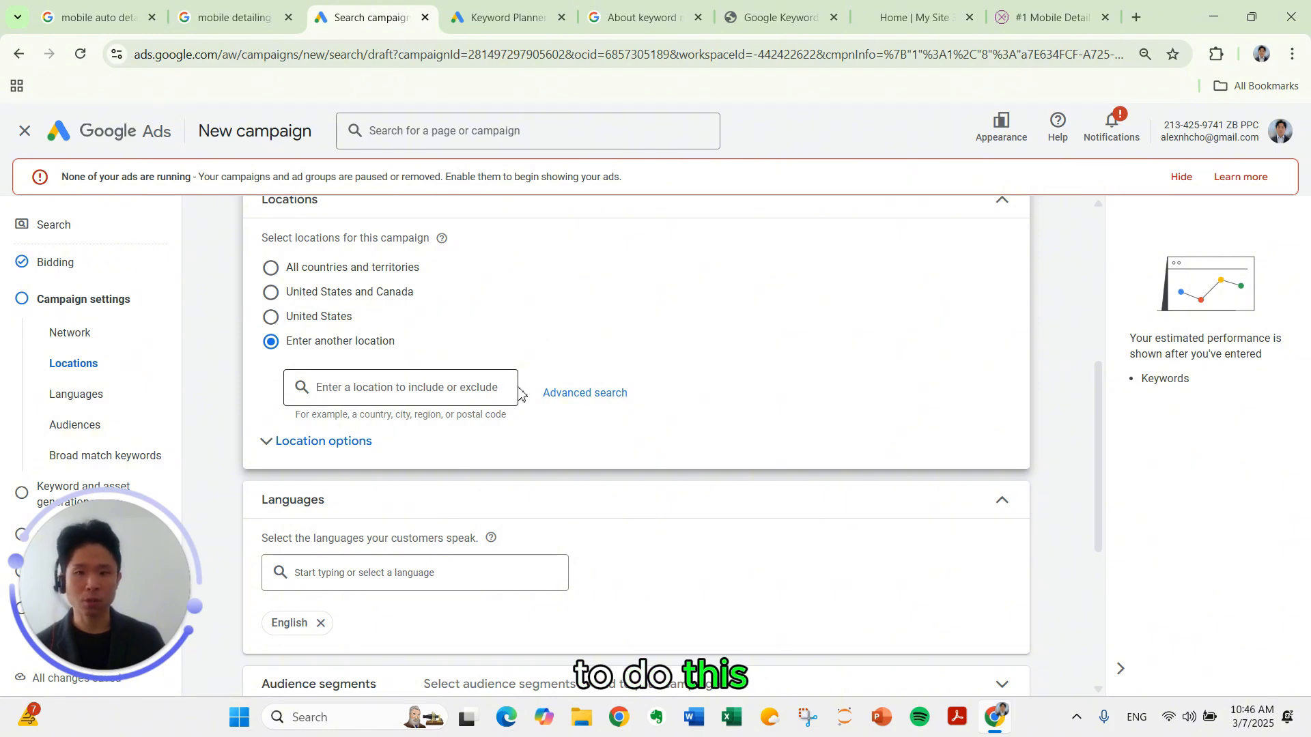
pyautogui.click(559, 395)
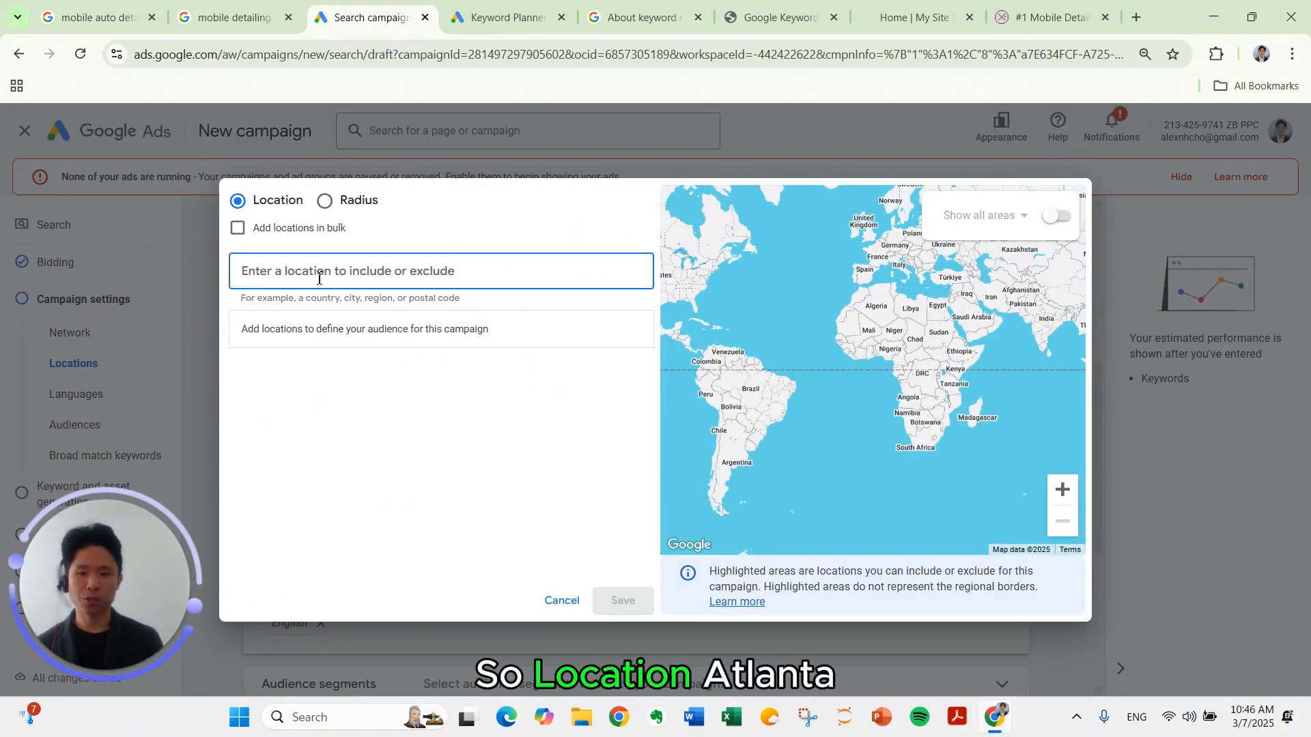
pyautogui.write('Atlanta')
pyautogui.click(652, 323)
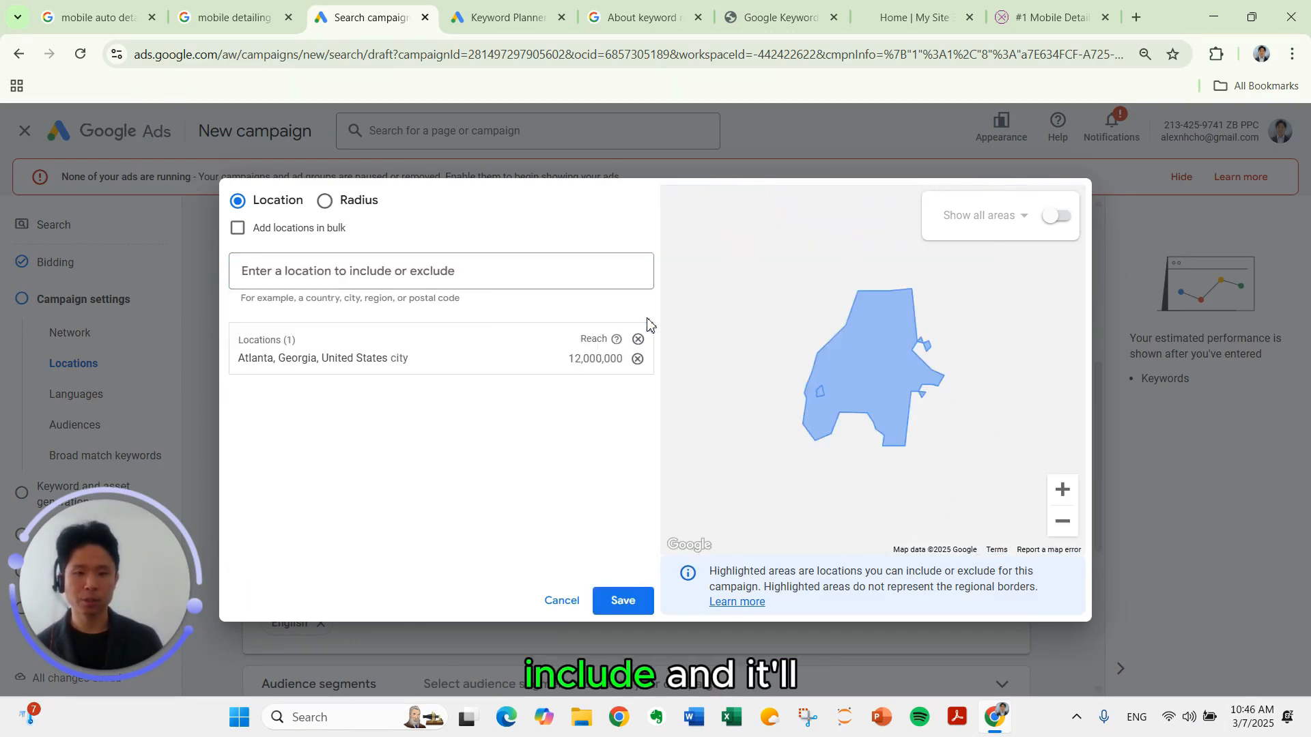
# Replace the Atlanta city target with a 10 mi radius around Atlanta, GA and save the location.
pyautogui.click(637, 360)
pyautogui.click(325, 200)
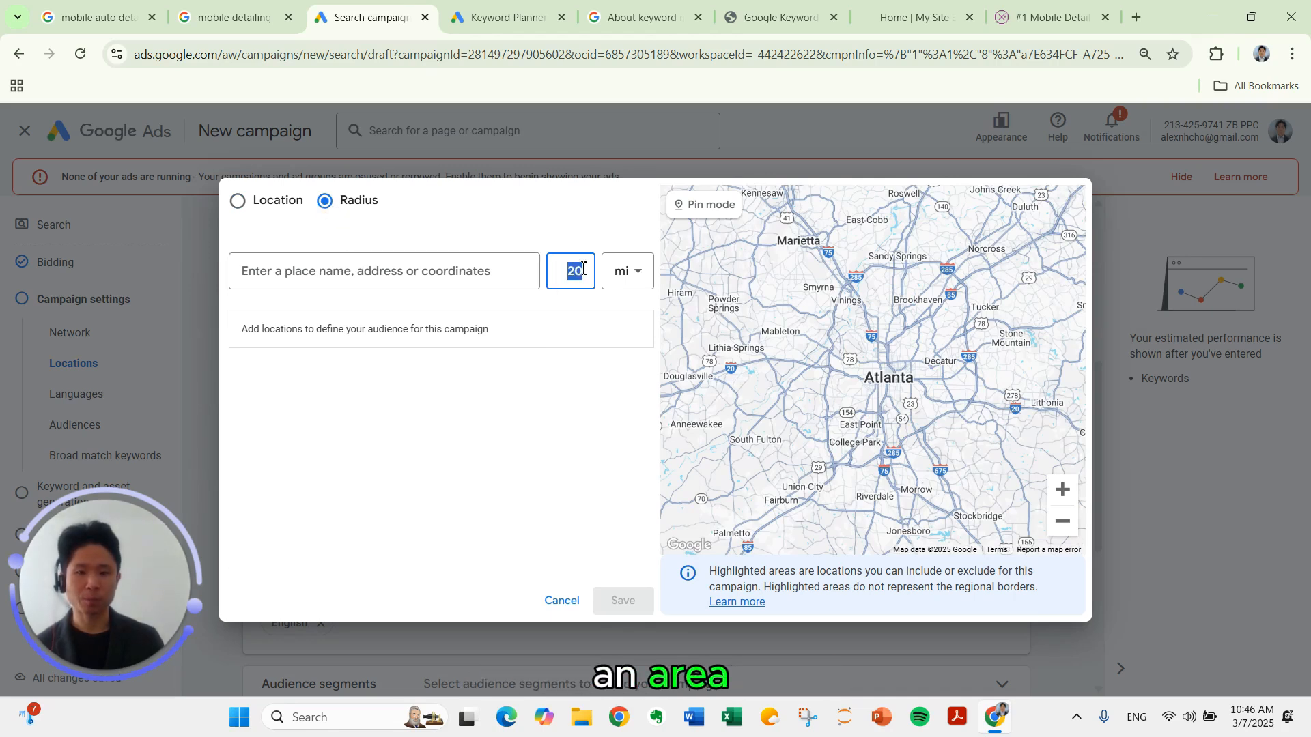
pyautogui.write('10')
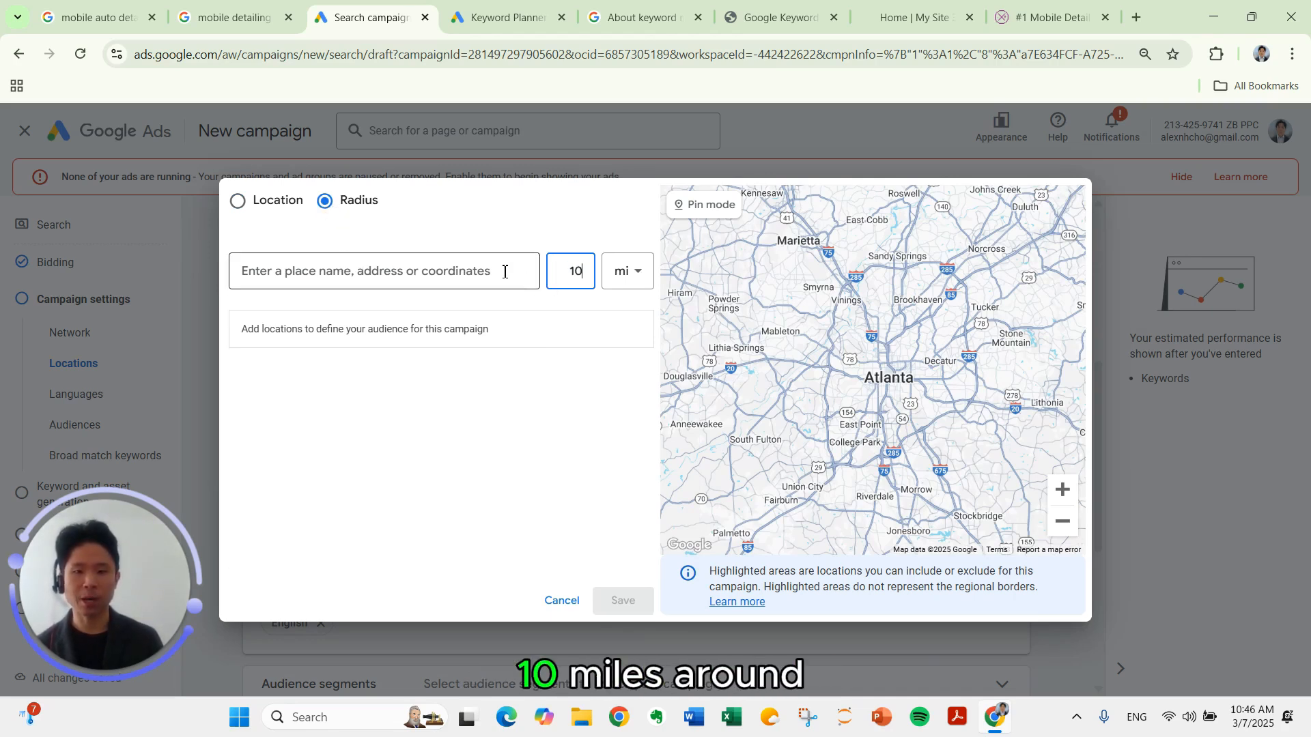
pyautogui.click(505, 272)
pyautogui.write('Atlan')
pyautogui.click(588, 332)
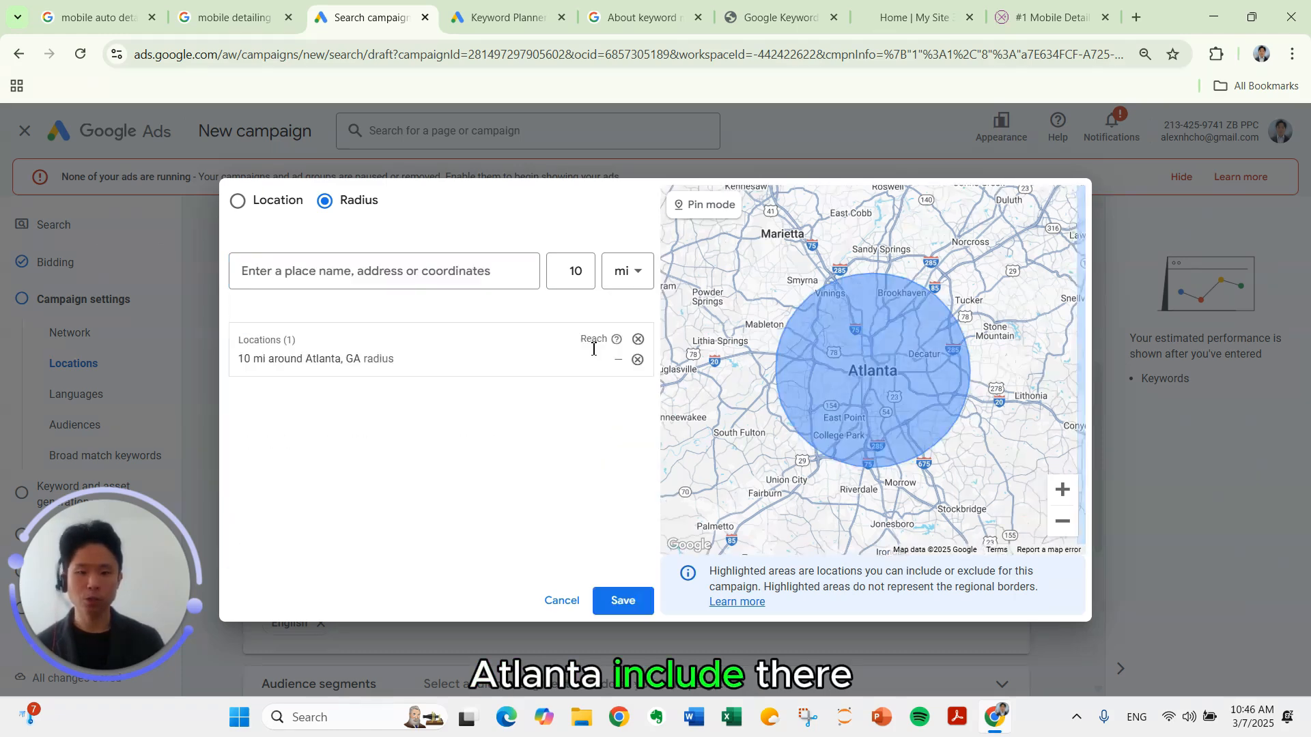
pyautogui.click(625, 602)
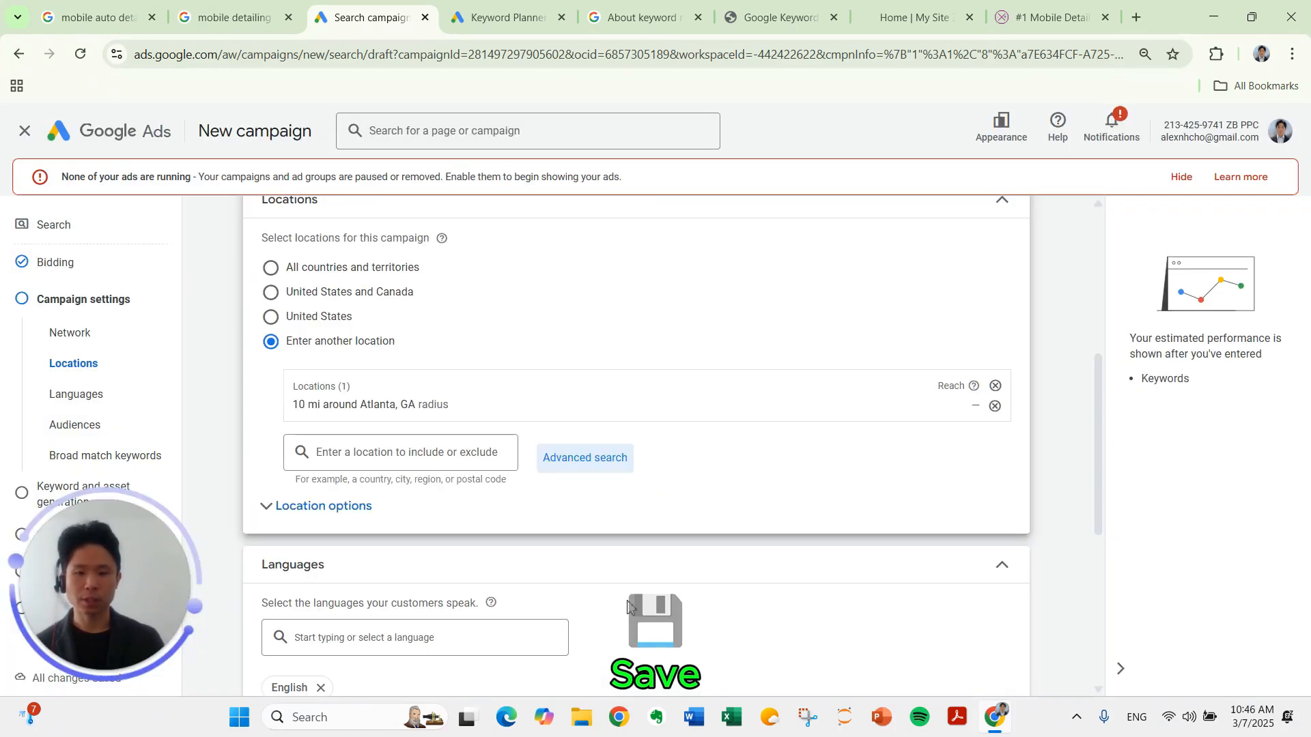
# Restrict the location options to Presence: People in or regularly in your included locations.
pyautogui.click(334, 505)
pyautogui.scroll(-1, 273, 456)
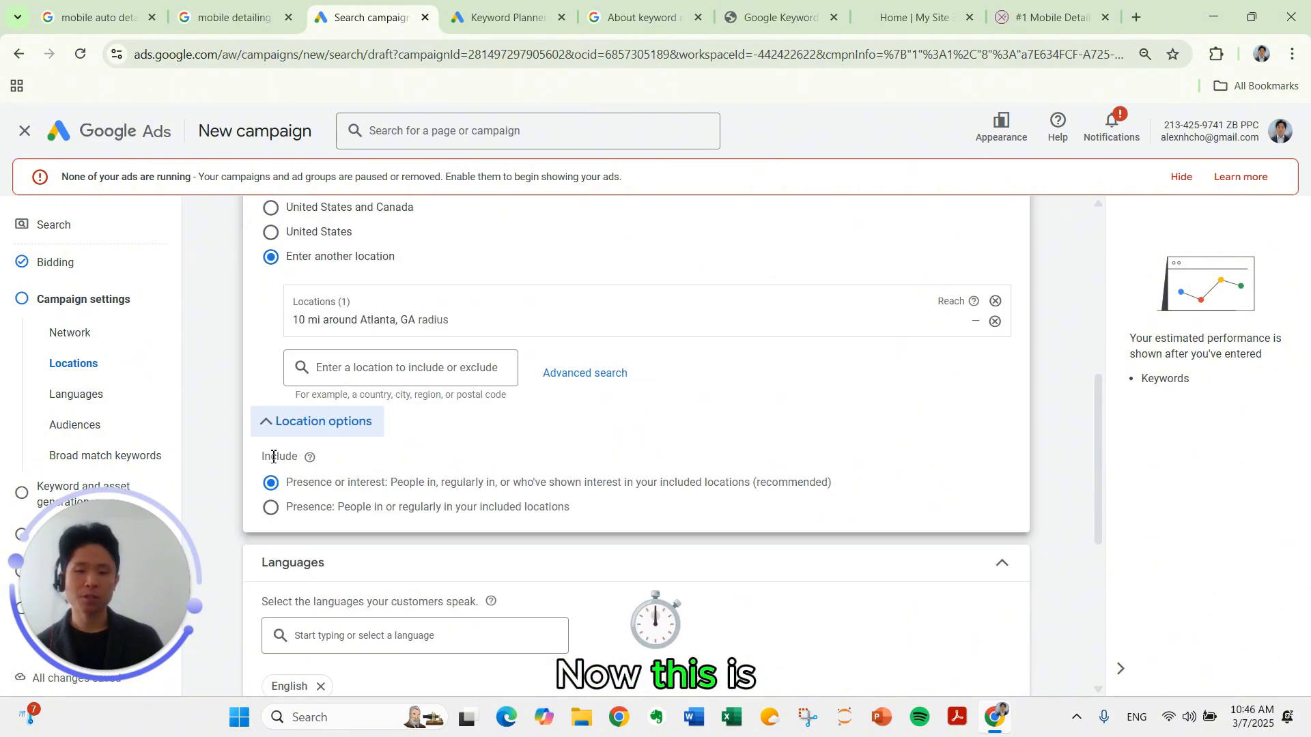
pyautogui.scroll(-1, 280, 451)
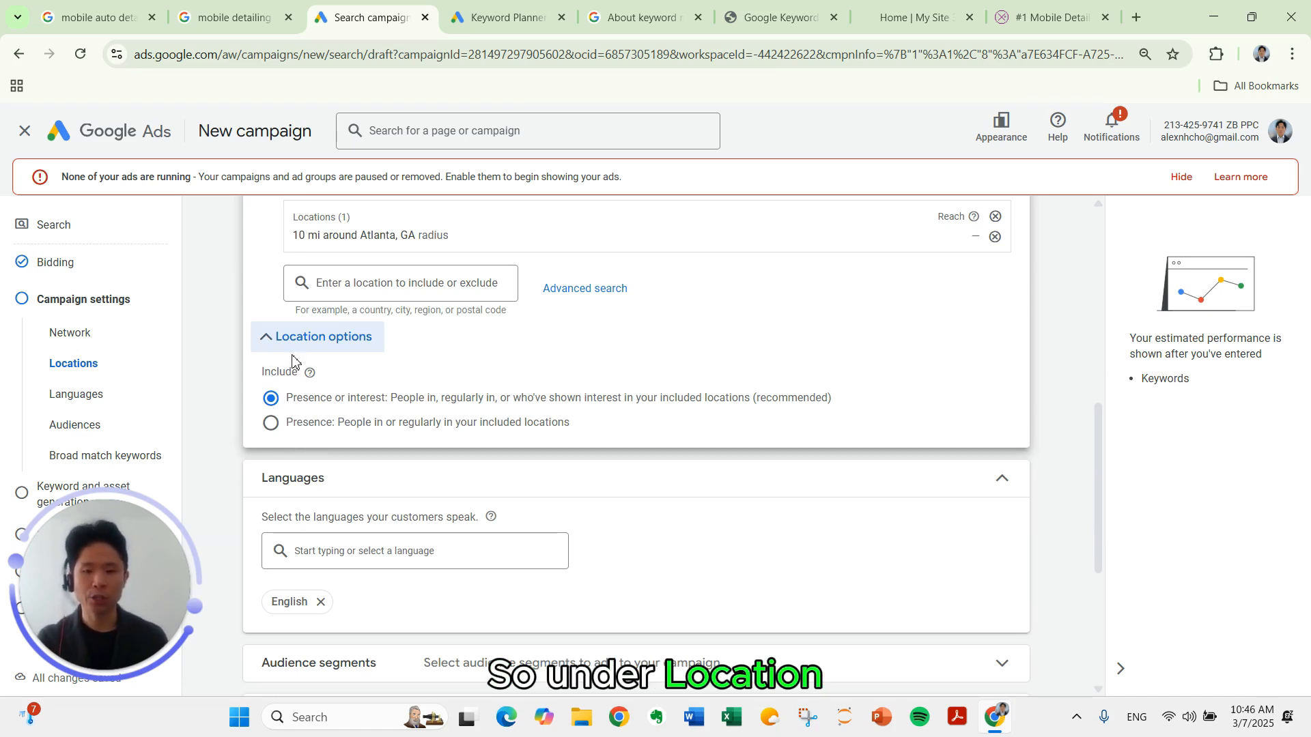
pyautogui.click(268, 424)
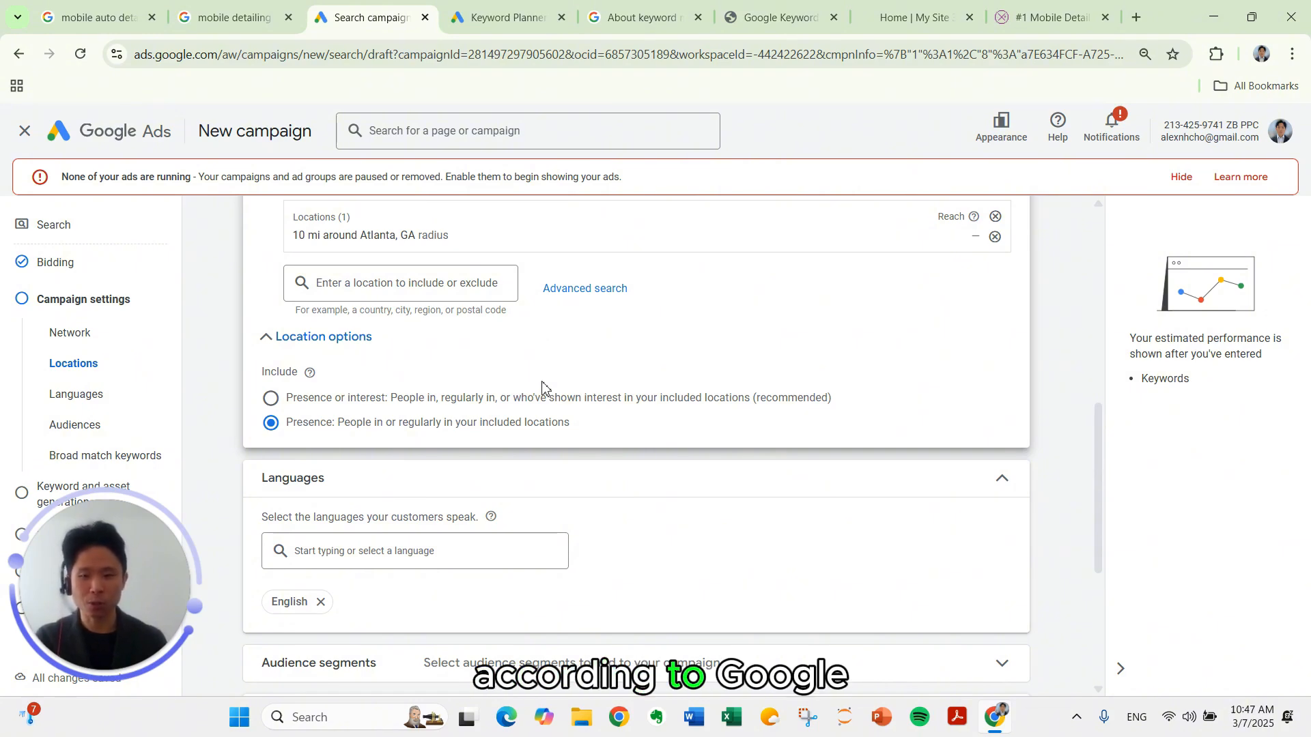
pyautogui.scroll(1, 368, 336)
pyautogui.scroll(-1, 383, 338)
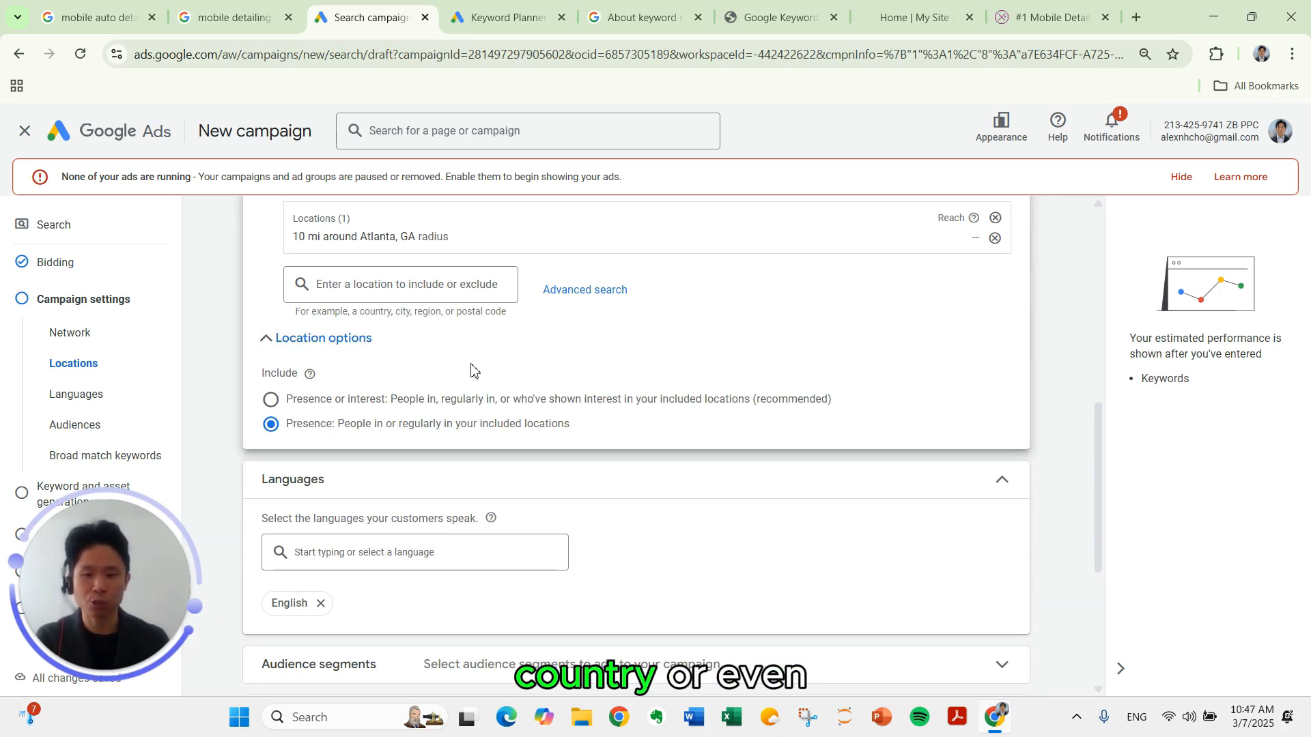
# Expand the audience segments and search them for "car detail".
pyautogui.scroll(-2, 471, 370)
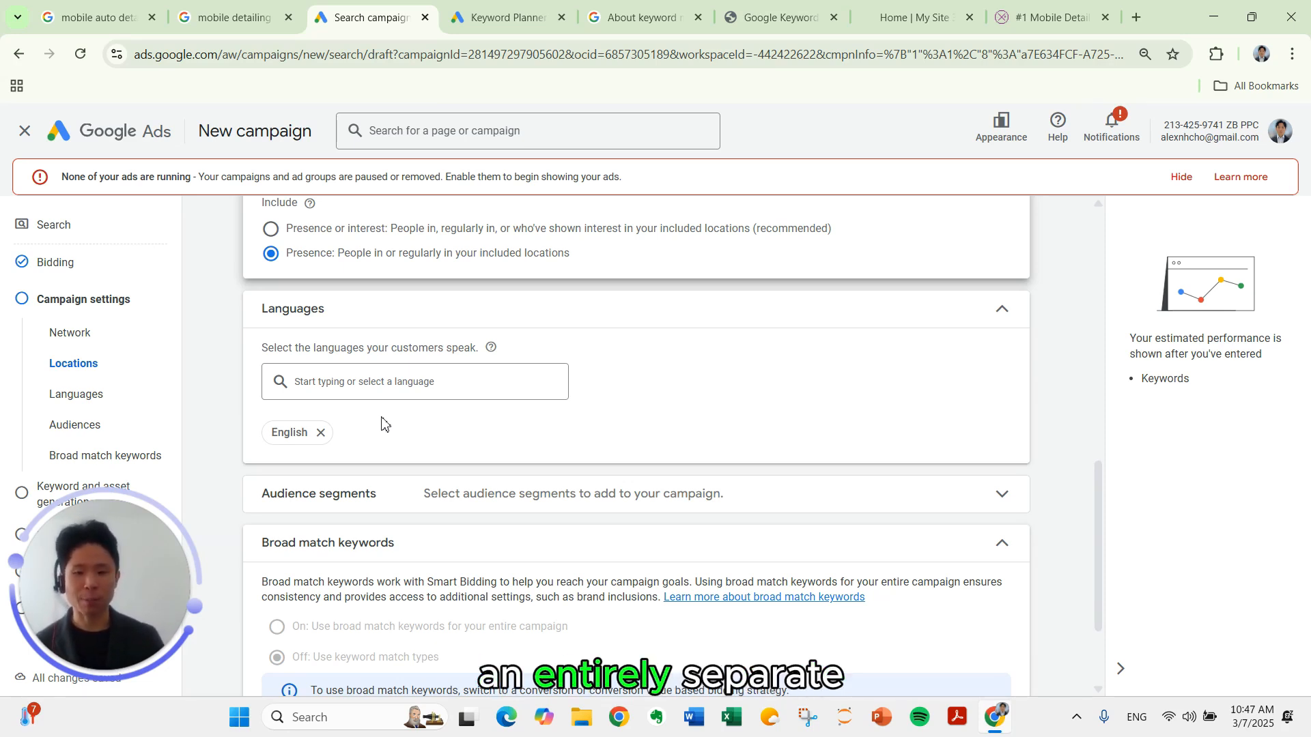
pyautogui.scroll(-1, 423, 406)
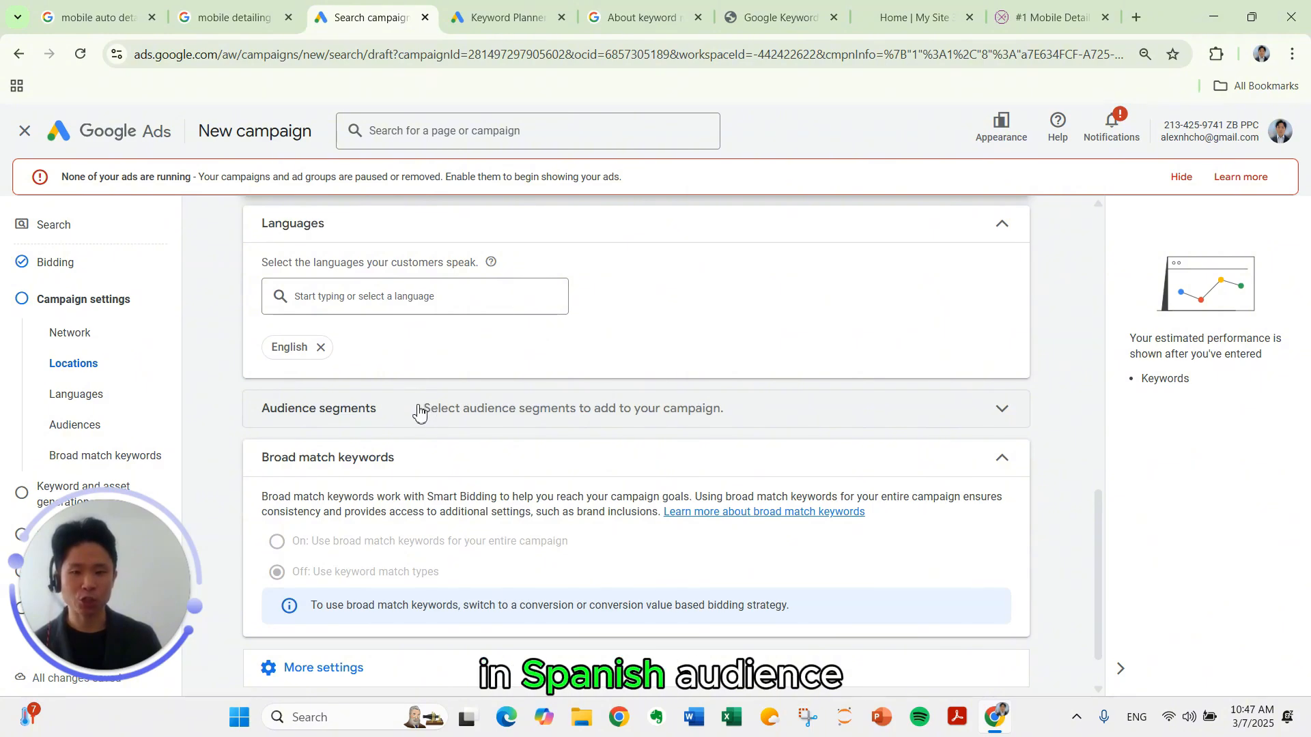
pyautogui.click(420, 411)
pyautogui.scroll(-1, 655, 413)
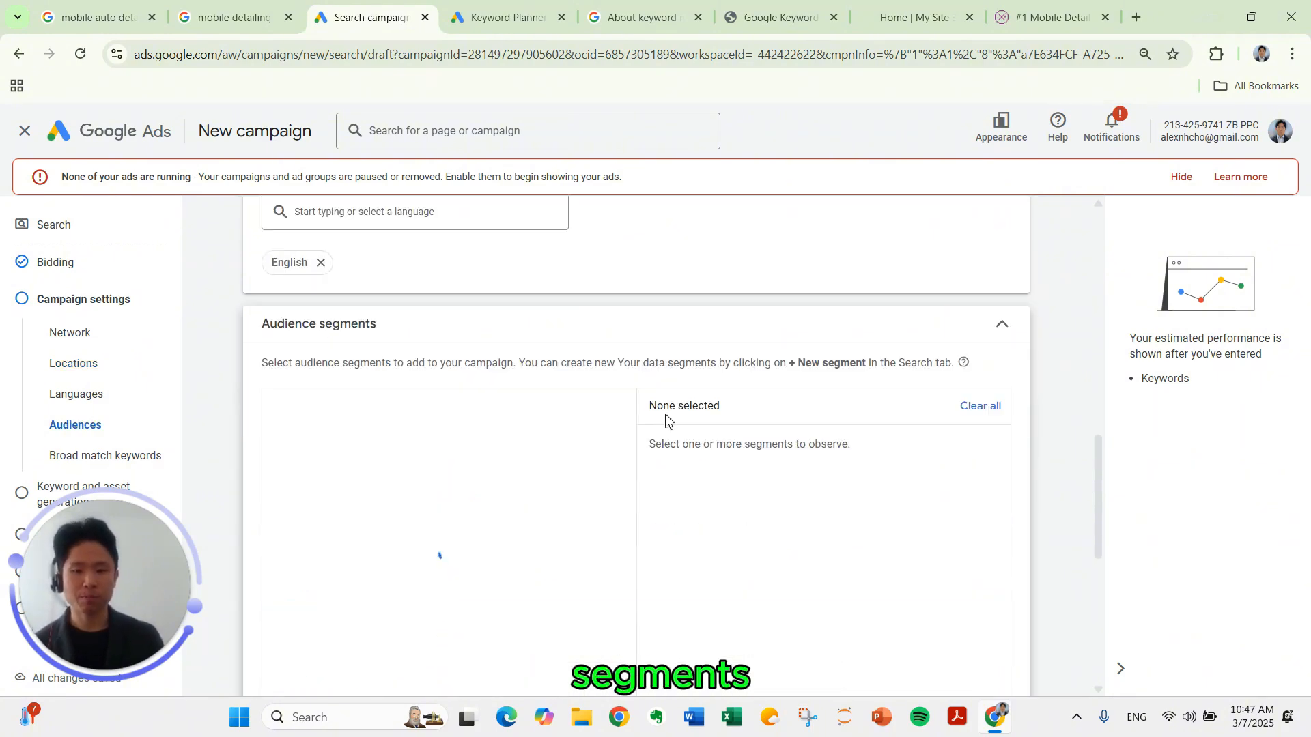
pyautogui.scroll(-1, 669, 422)
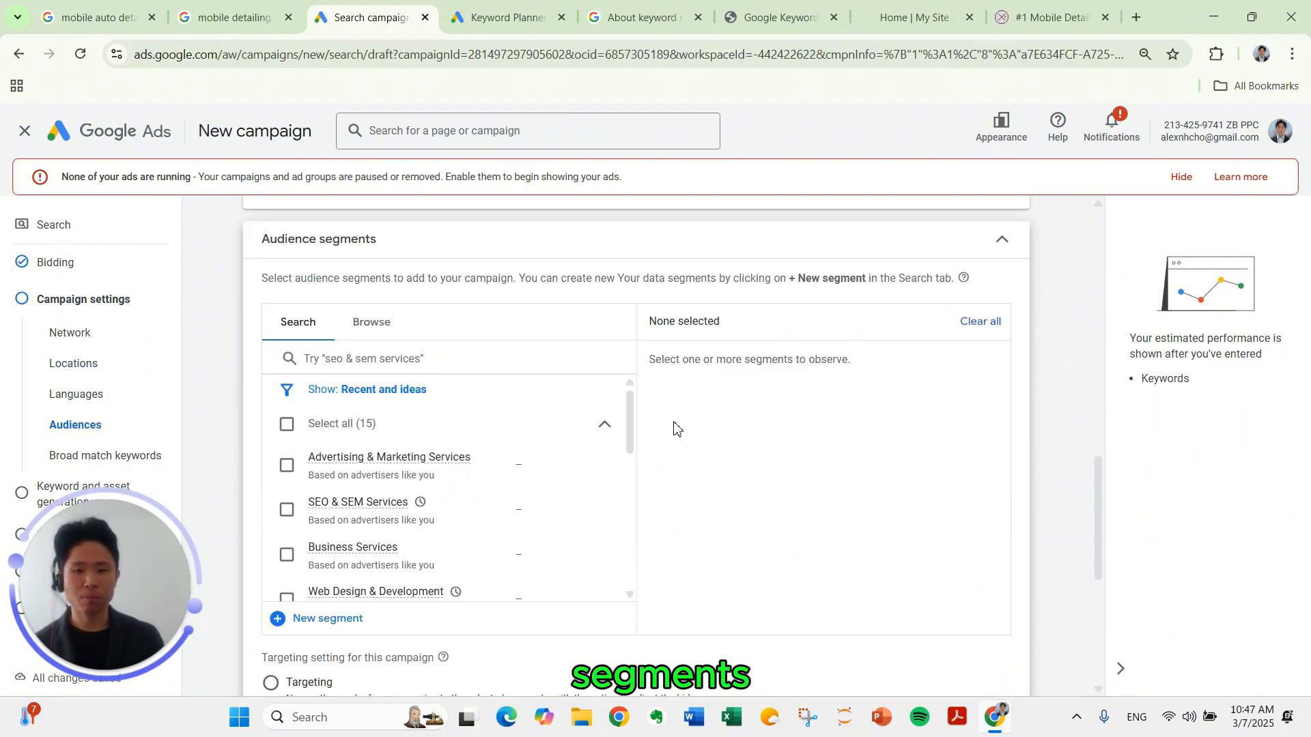
pyautogui.click(538, 360)
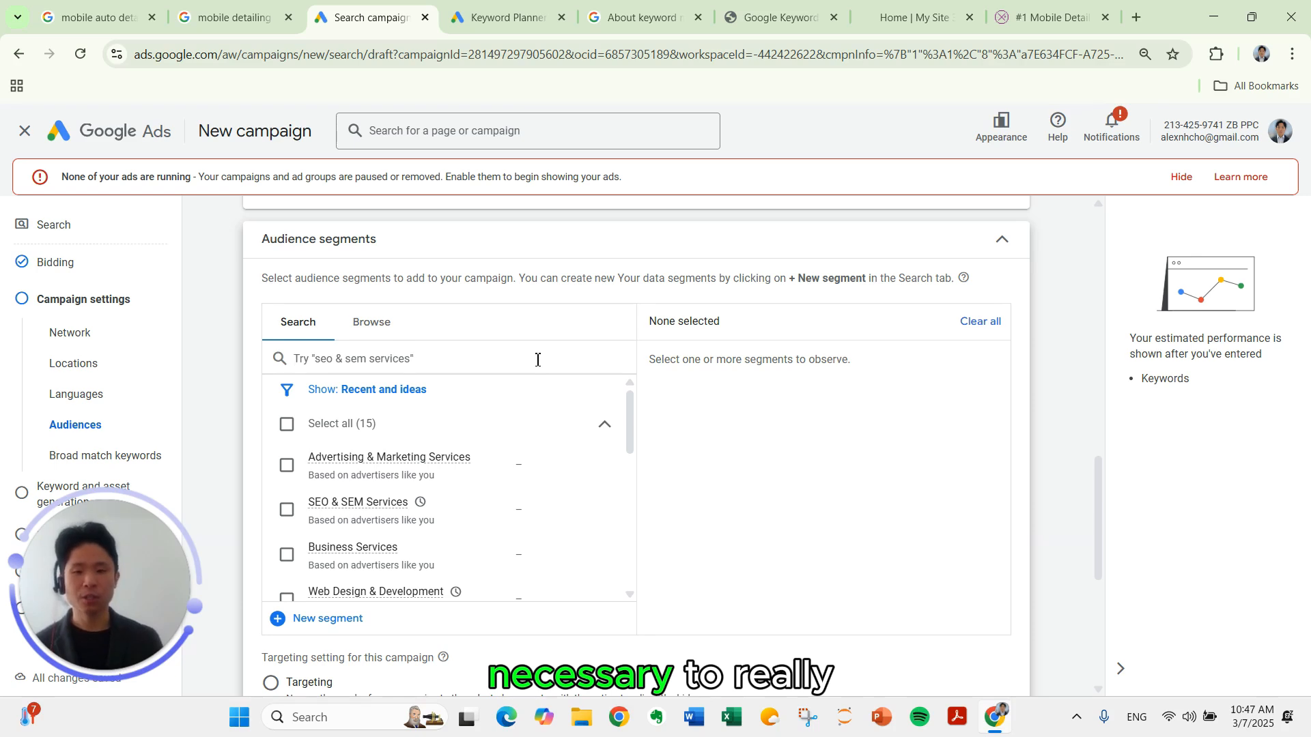
pyautogui.write('car detail')
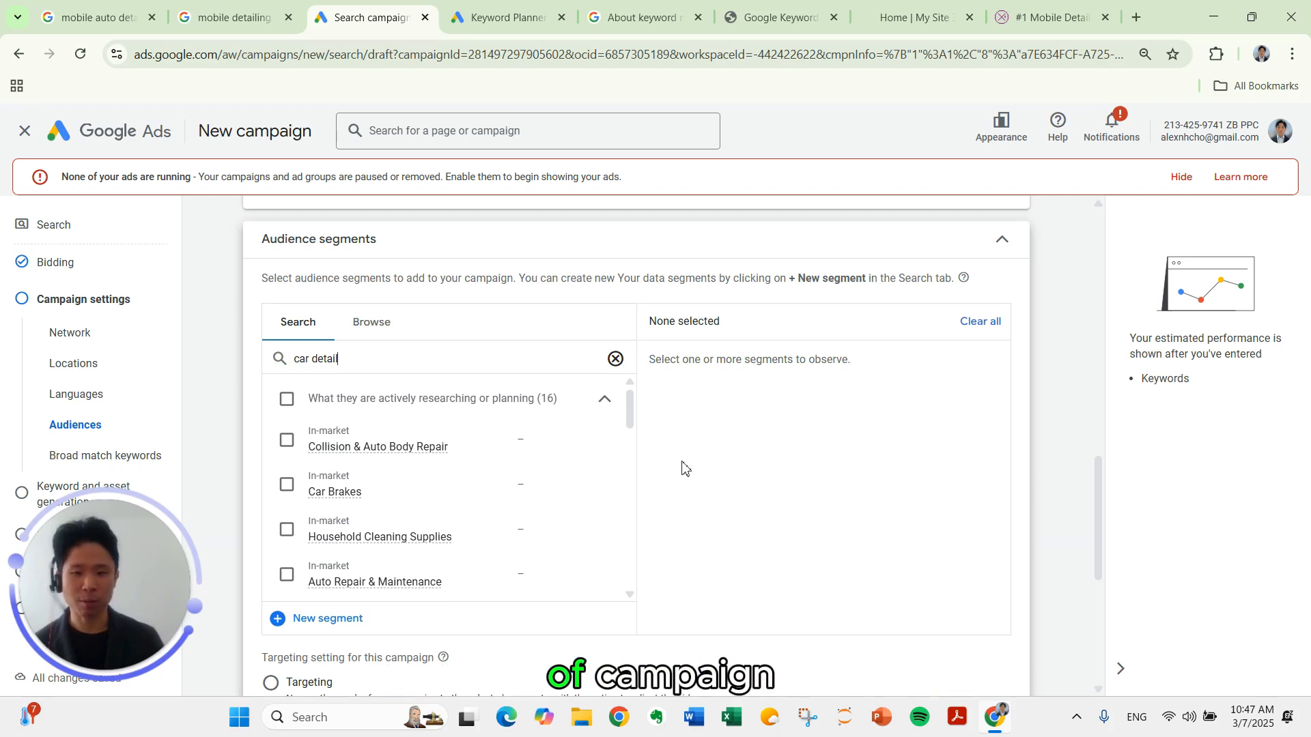
# Examine the suggested in-market and affinity segments and the campaign's targeting setting without selecting any segment.
pyautogui.moveTo(388, 453)
pyautogui.scroll(-4, 387, 453)
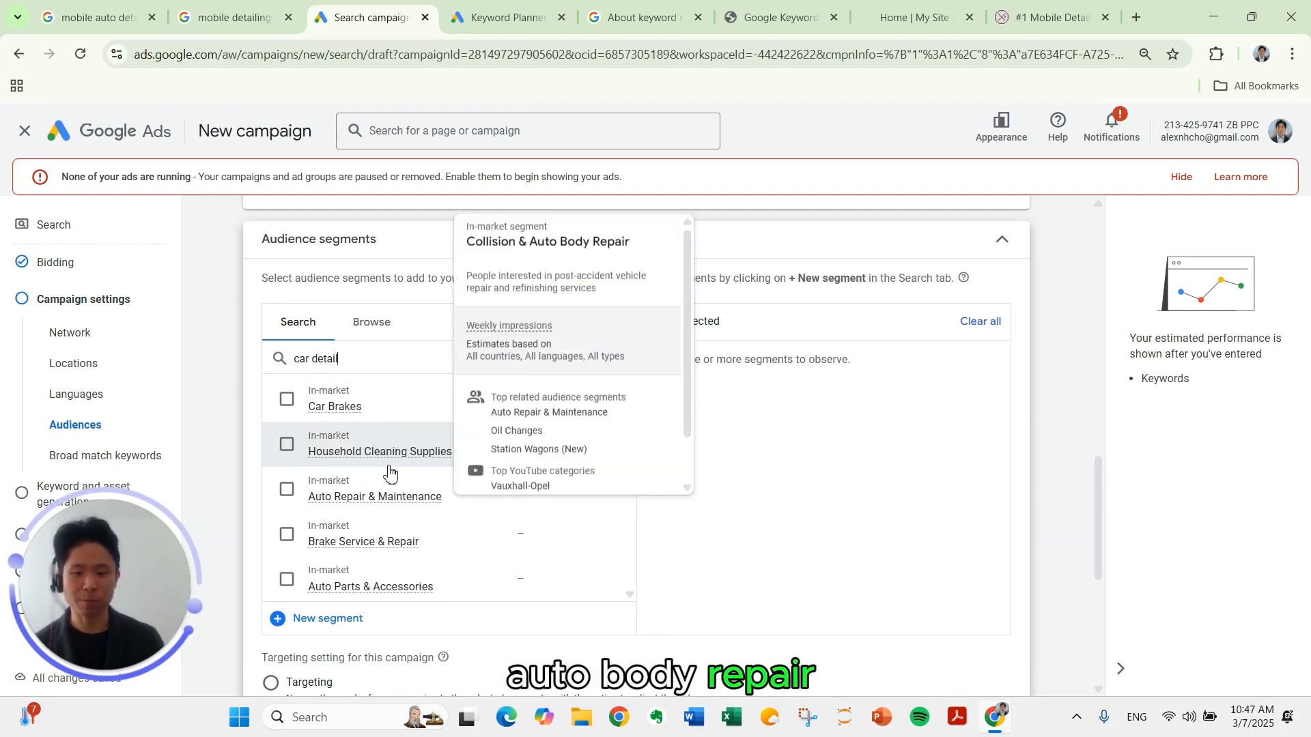
pyautogui.scroll(-5, 372, 505)
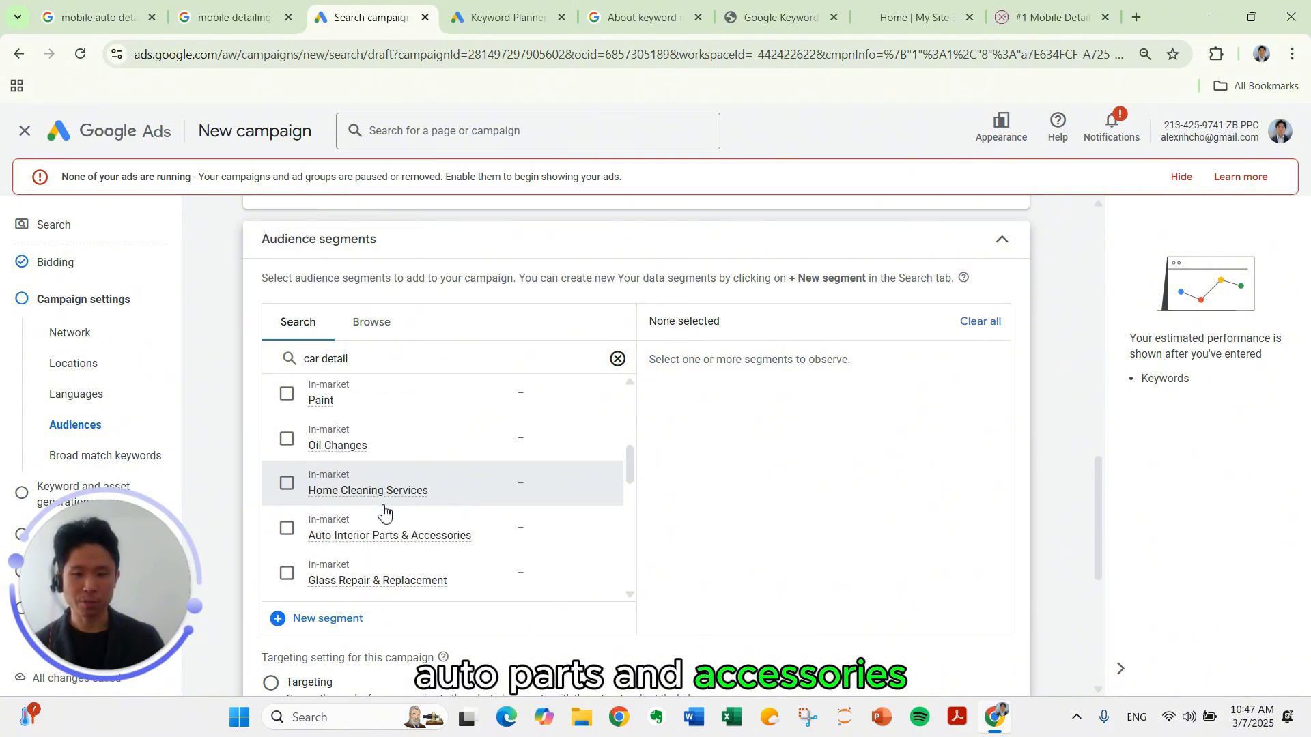
pyautogui.scroll(-5, 401, 504)
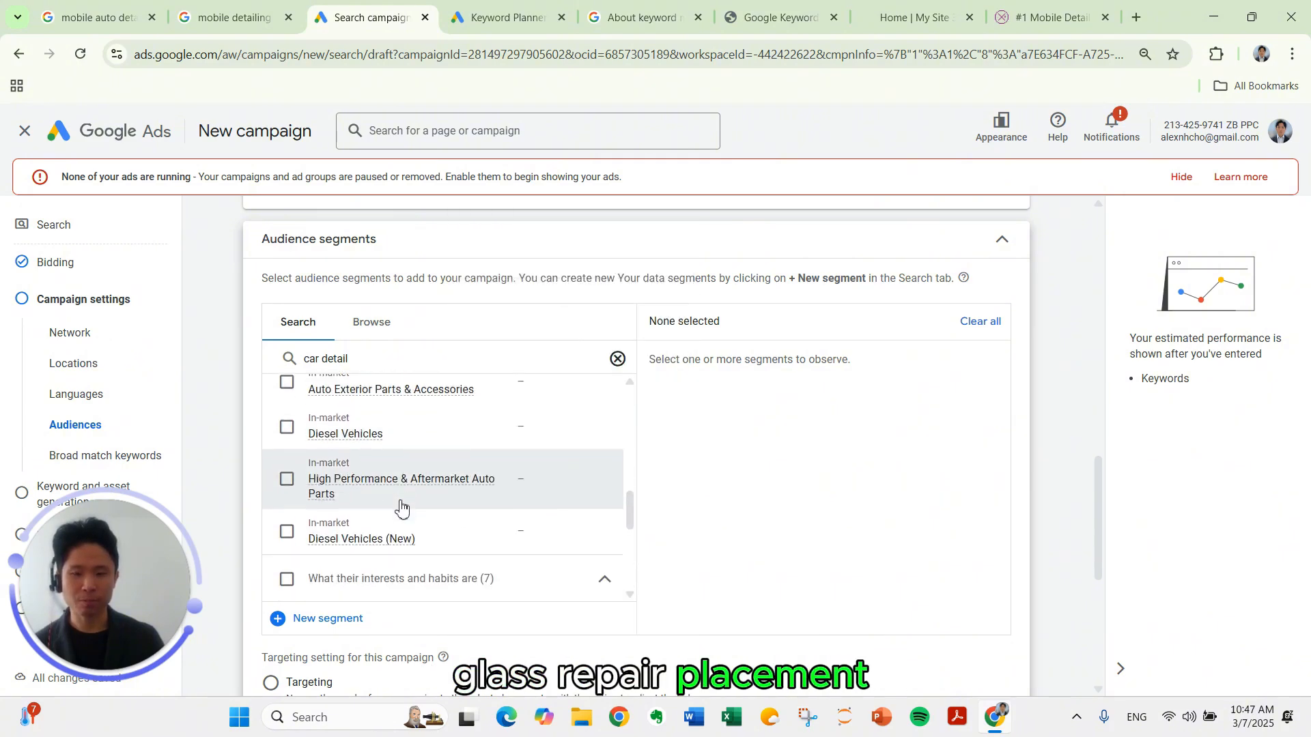
pyautogui.click(363, 462)
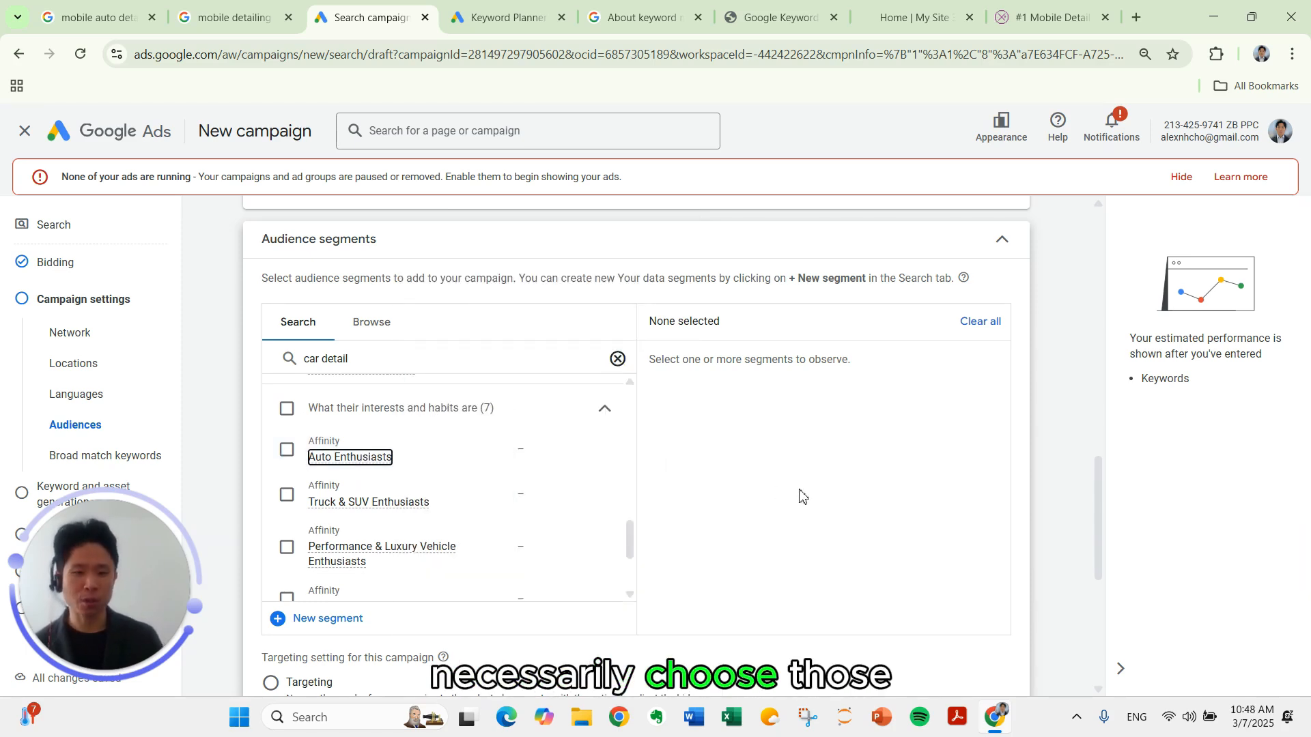
pyautogui.click(799, 490)
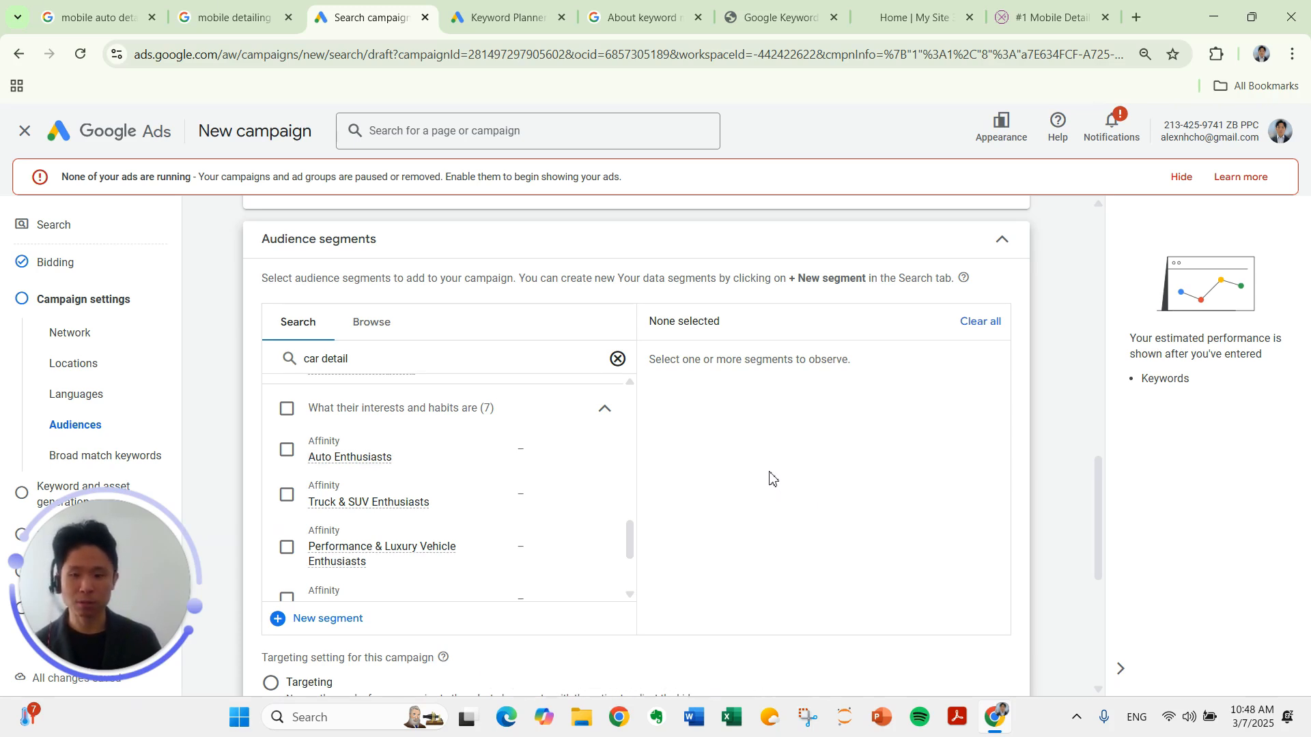
pyautogui.scroll(-4, 770, 478)
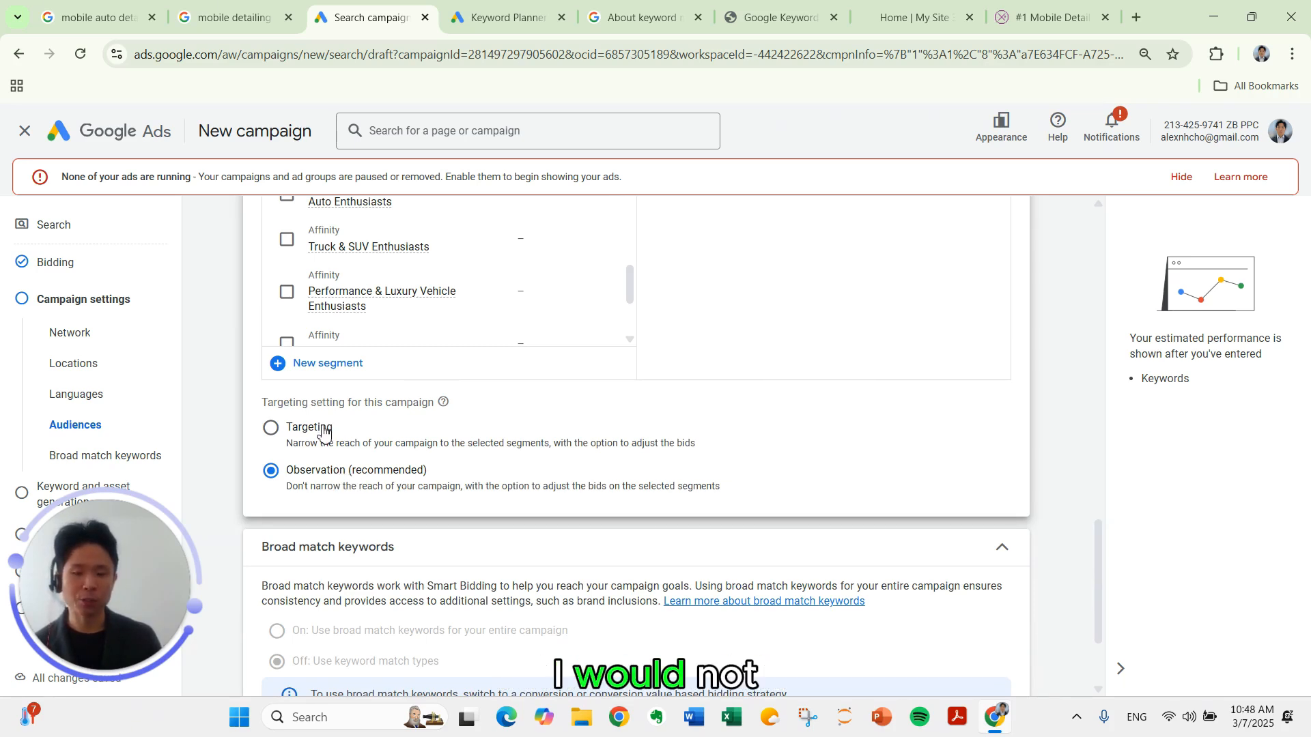
pyautogui.scroll(2, 767, 439)
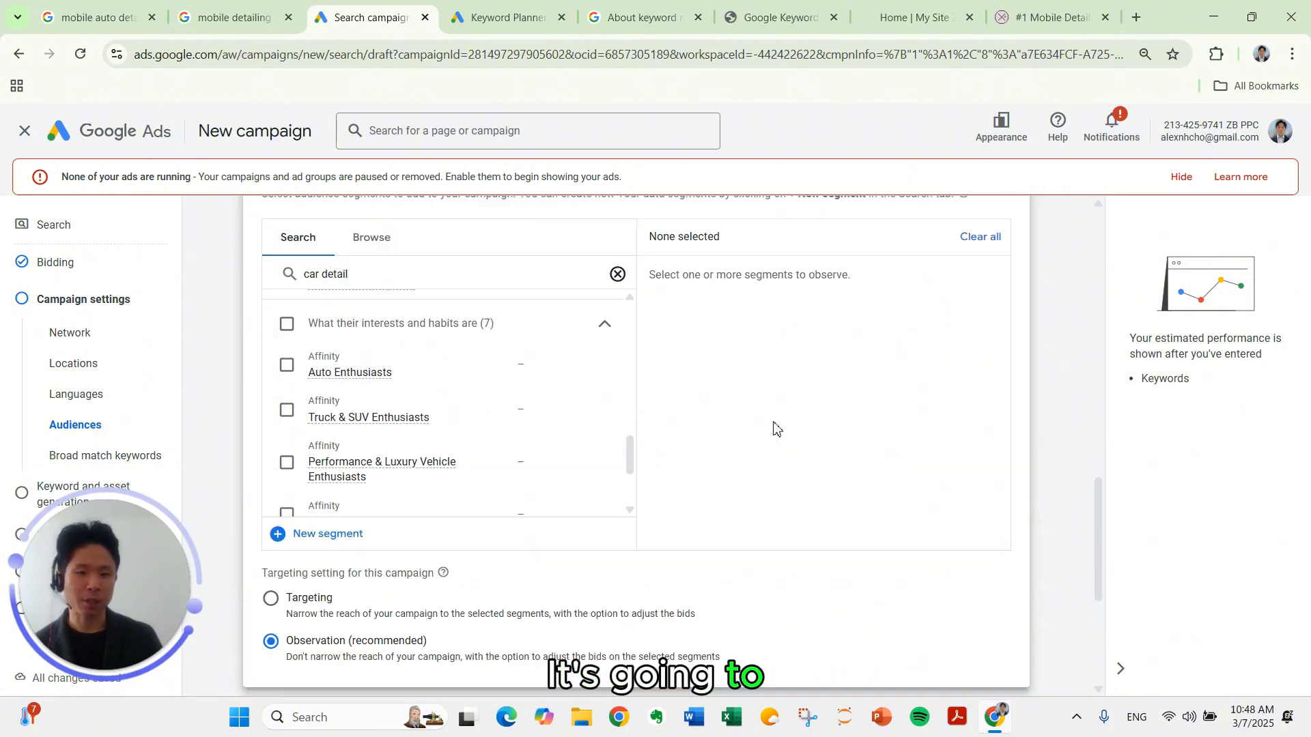
pyautogui.scroll(-1, 772, 456)
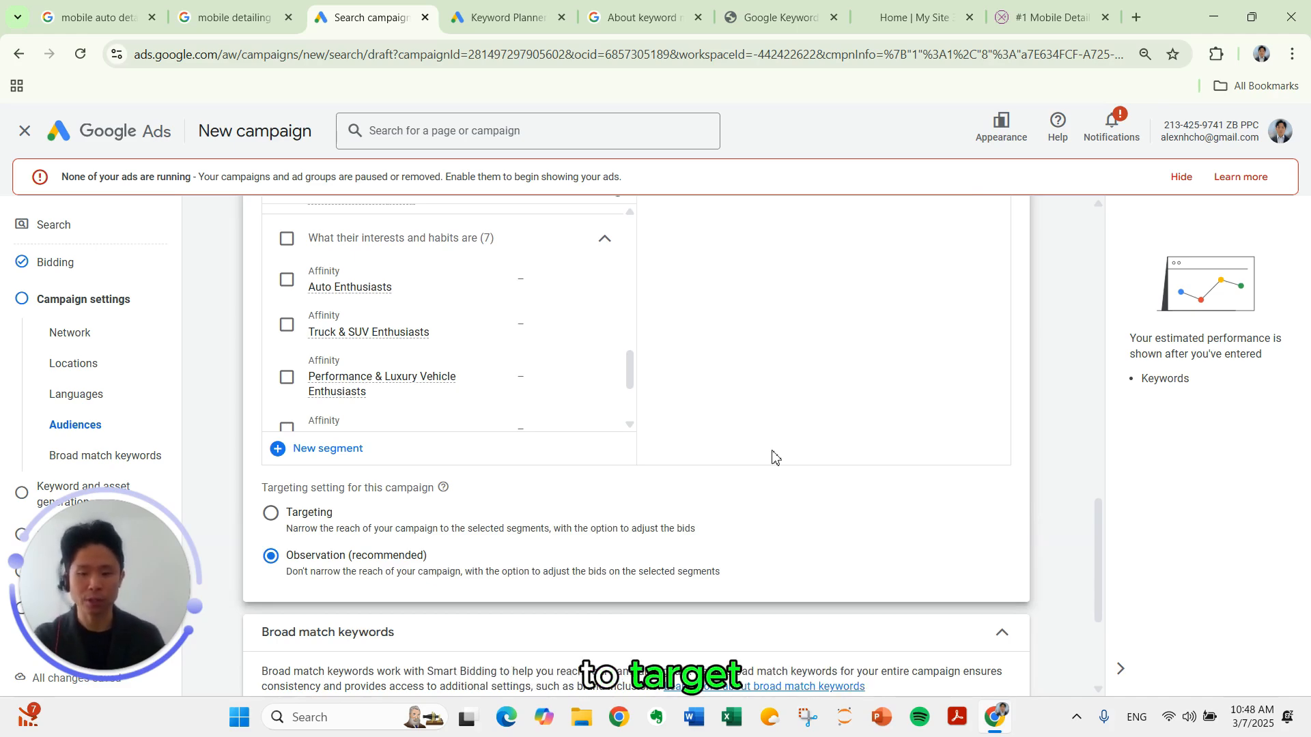
# Expand the additional campaign settings and review the ad rotation options without changing them.
pyautogui.scroll(-3, 772, 456)
pyautogui.click(540, 608)
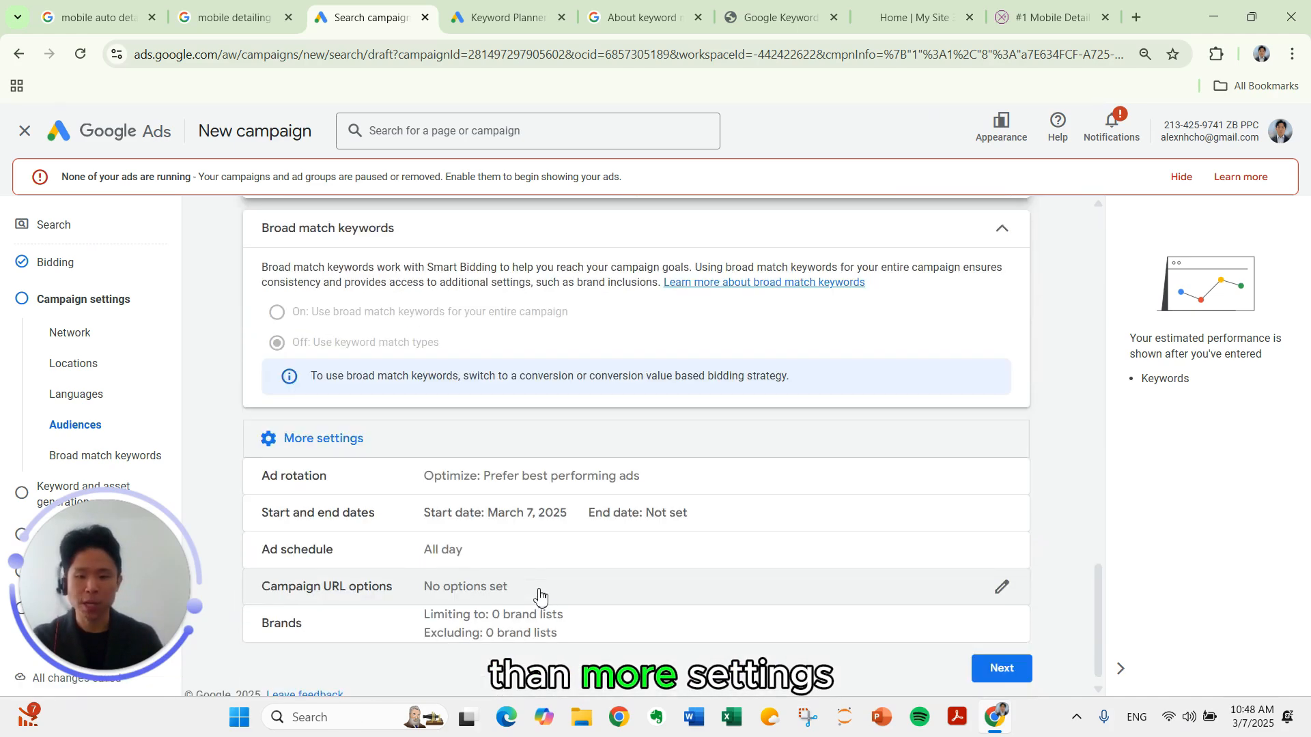
pyautogui.click(561, 478)
pyautogui.scroll(-1, 561, 480)
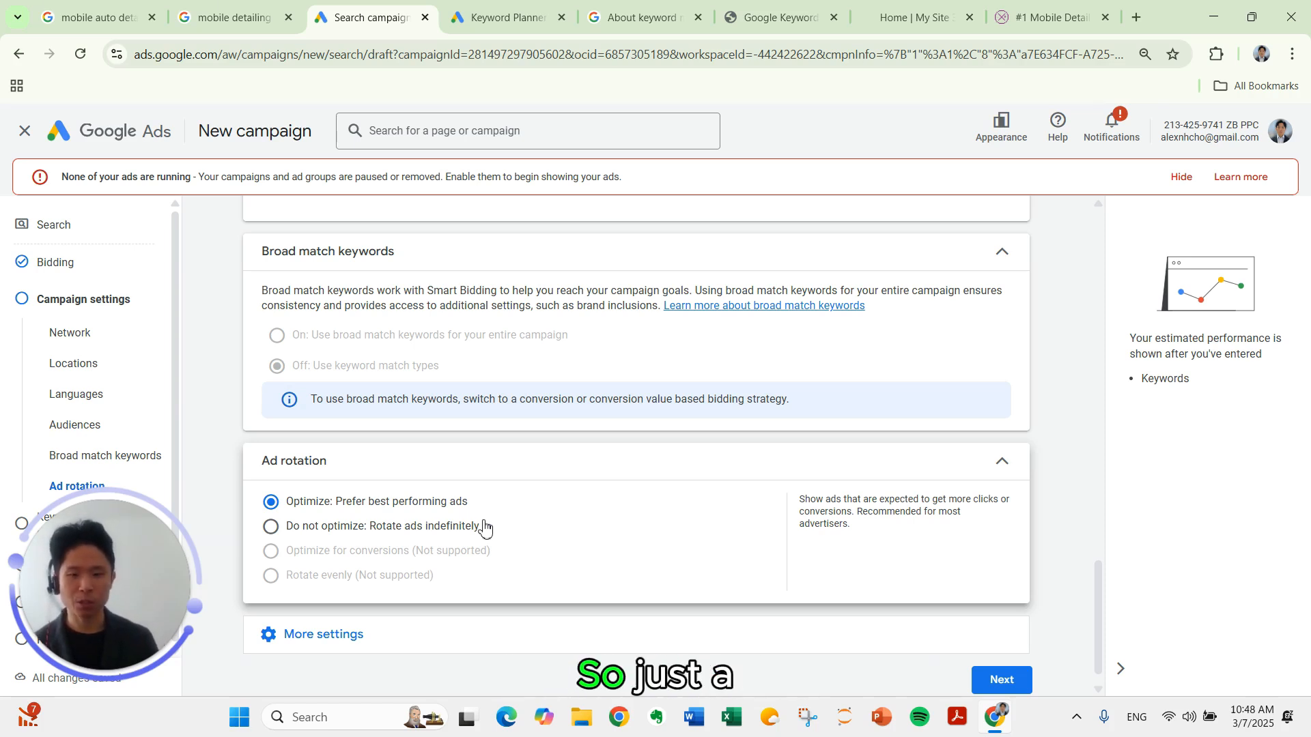
pyautogui.click(534, 459)
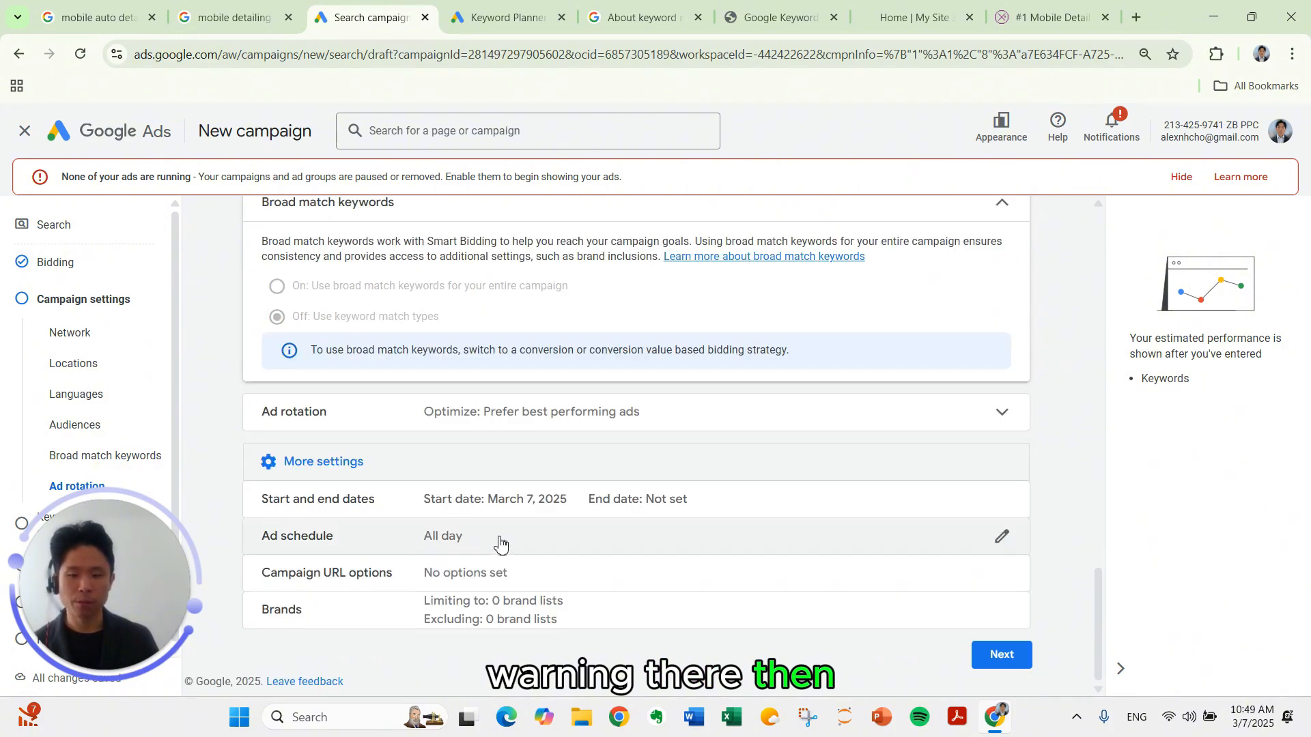
# Set the ad schedule to Mondays - Fridays from 08:00 to 18:00 and proceed to keyword and asset generation.
pyautogui.click(498, 544)
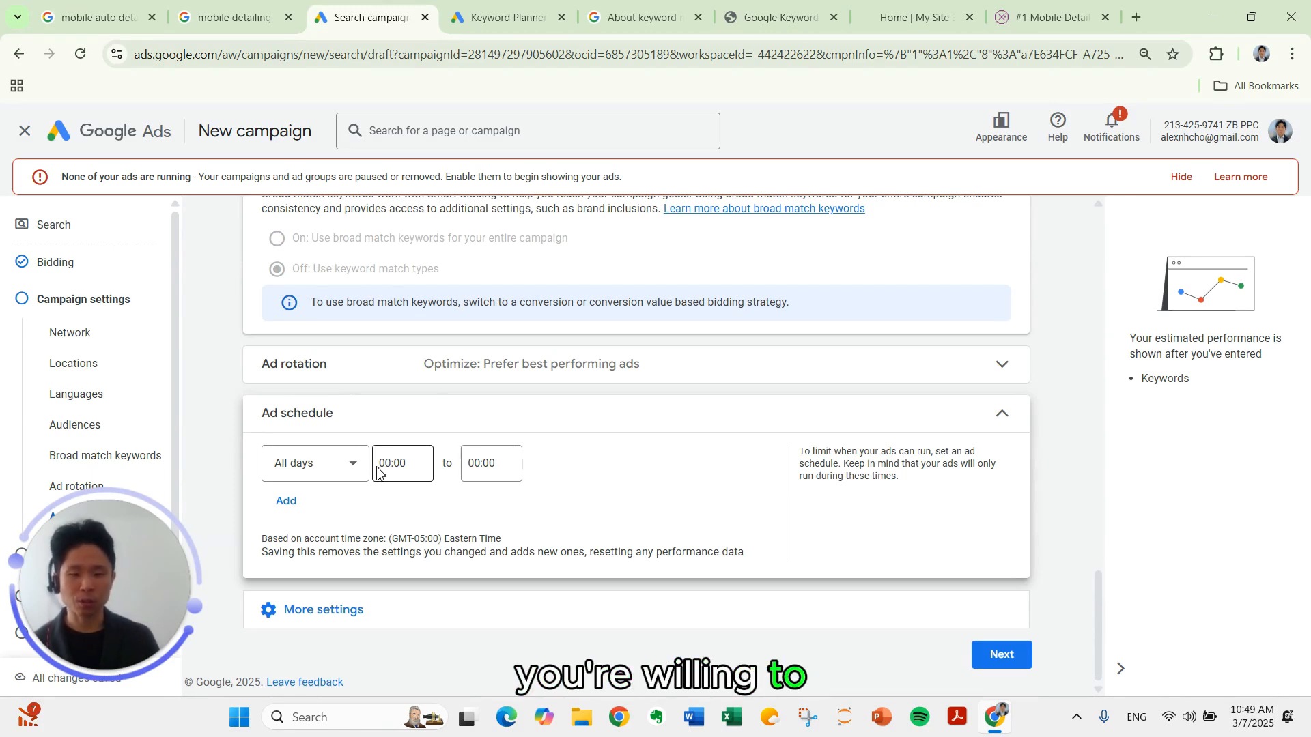
pyautogui.click(338, 469)
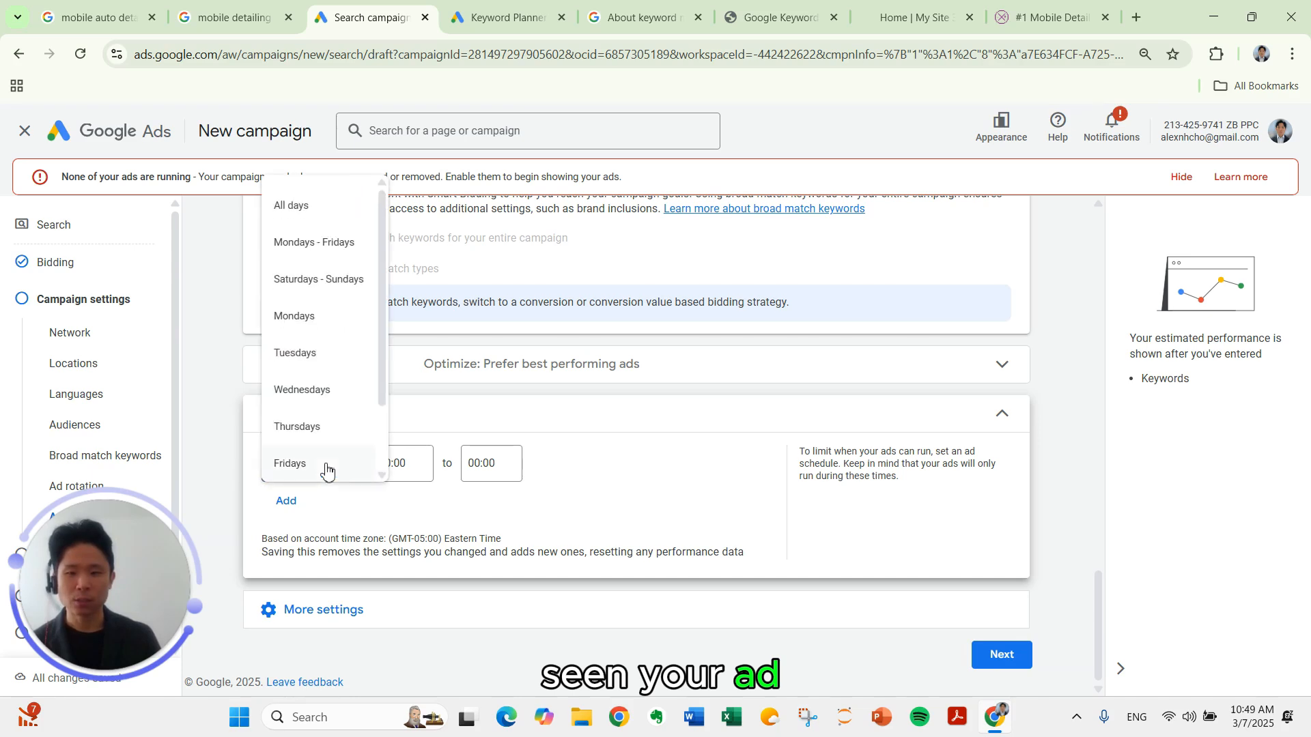
pyautogui.click(317, 246)
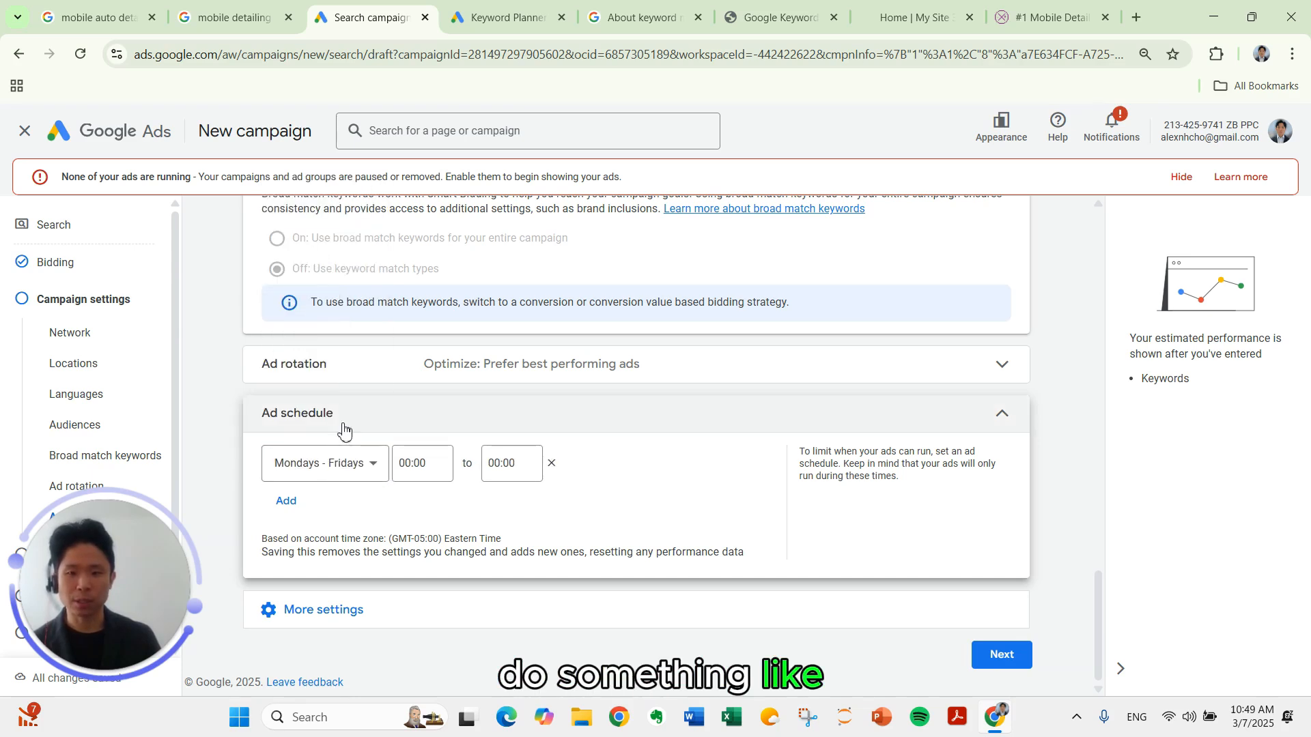
pyautogui.click(420, 459)
pyautogui.scroll(-10, 423, 379)
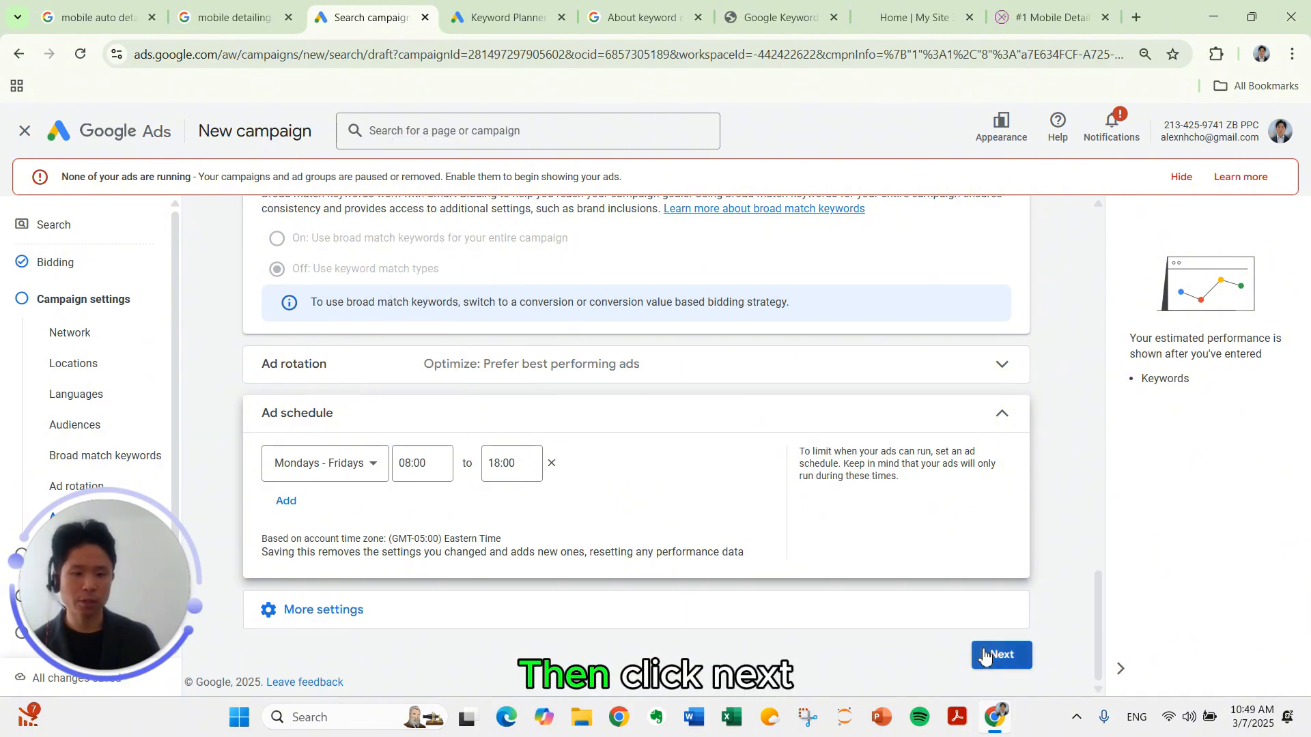
pyautogui.click(990, 654)
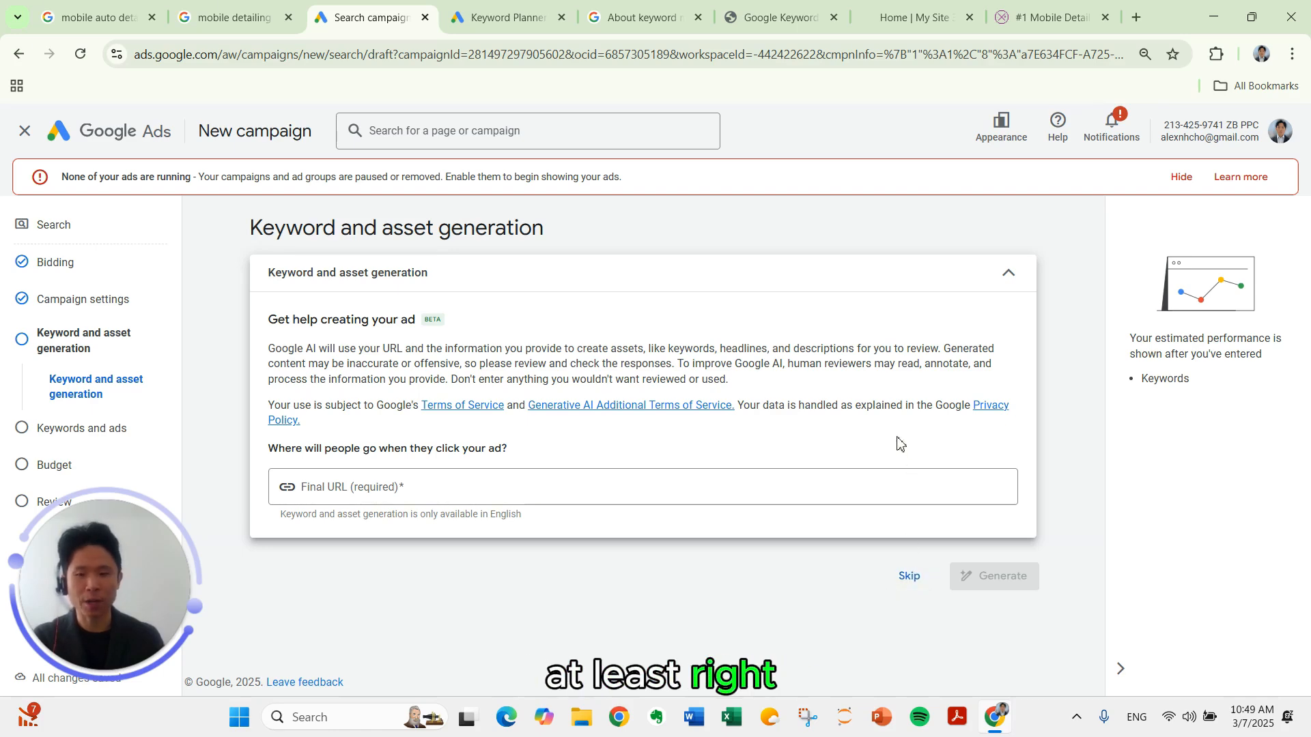
# Skip the AI keyword and asset generation and end the assistant chat beside the keywords and ads page.
pyautogui.click(910, 577)
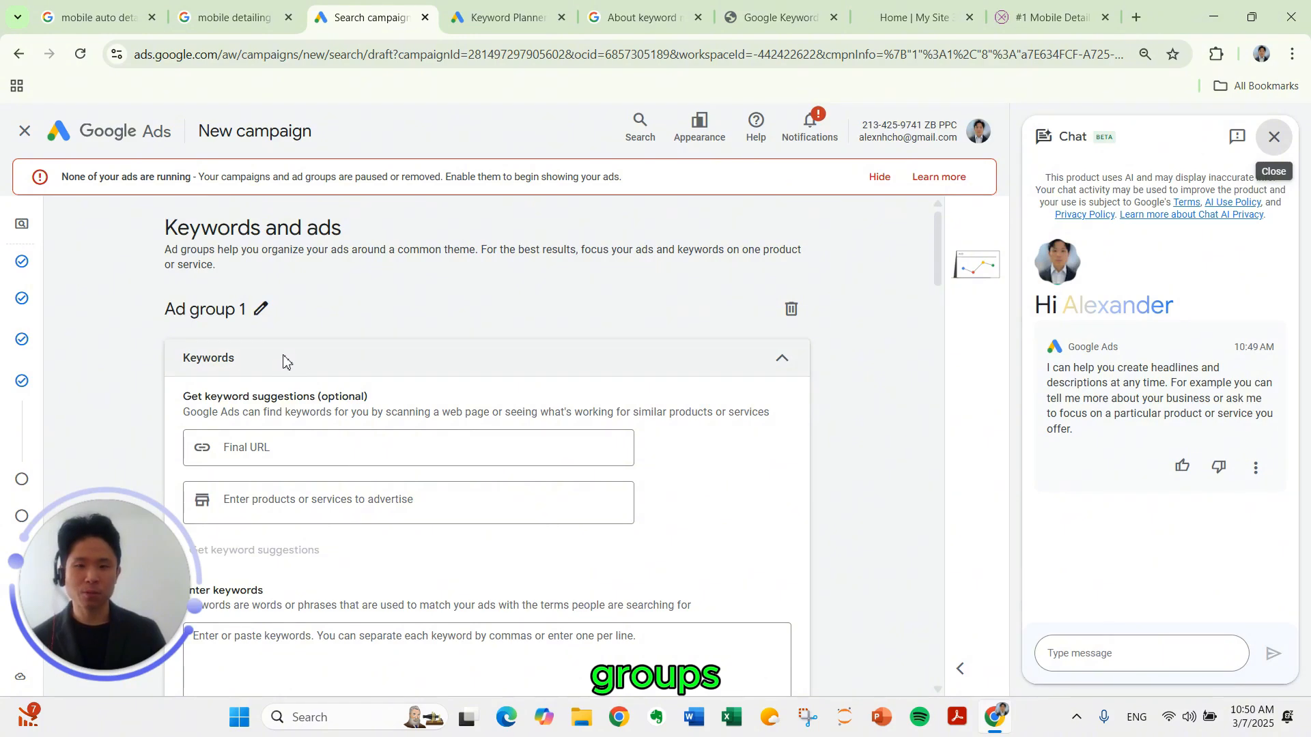
pyautogui.click(1273, 137)
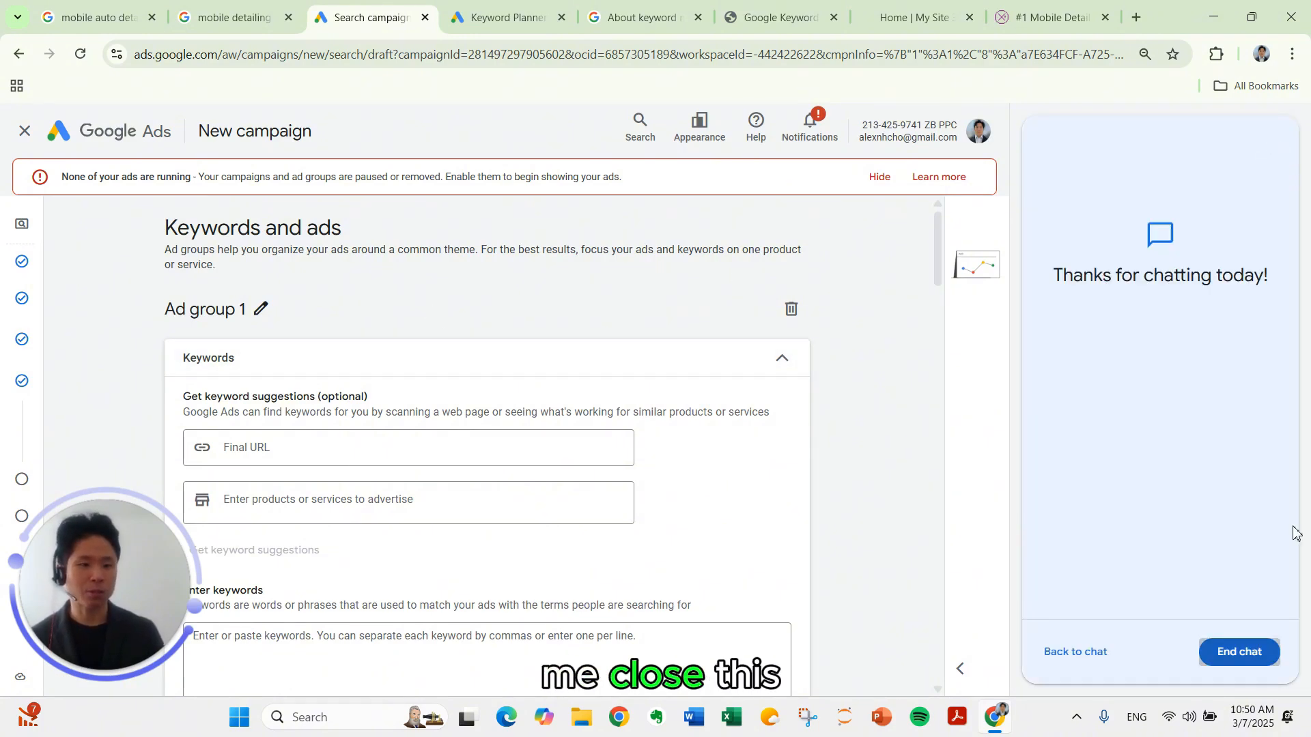
pyautogui.click(1273, 642)
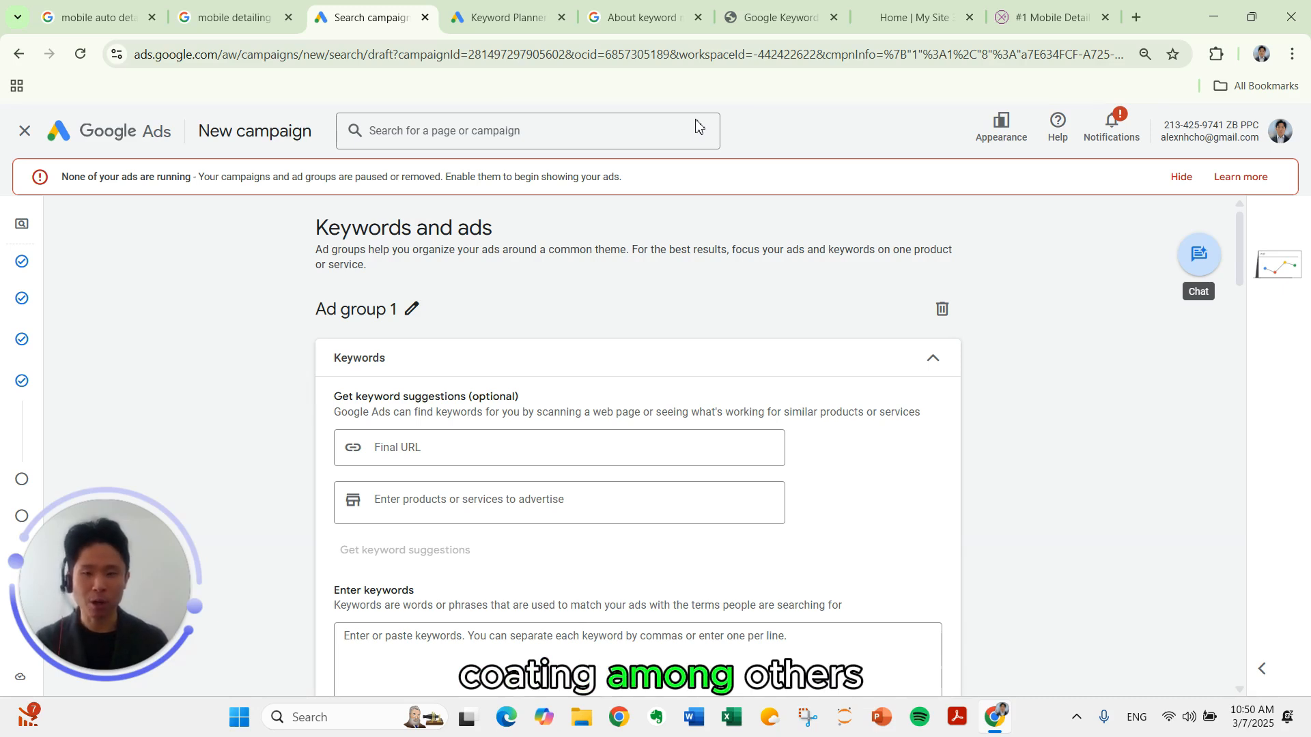
# Rename Ad group 1 as "Mobile auto detailing".
pyautogui.click(412, 309)
pyautogui.tripleClick(375, 312)
pyautogui.write('Mob')
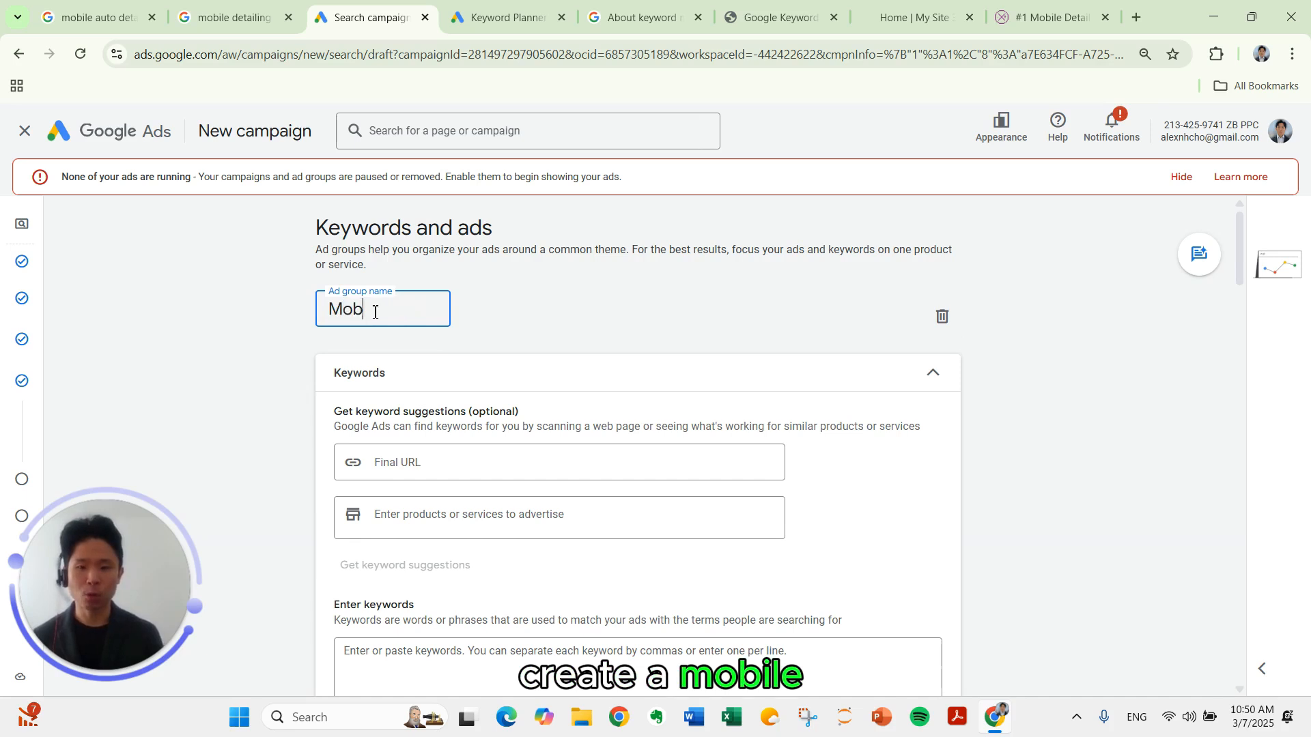
pyautogui.write('ile auto detailing')
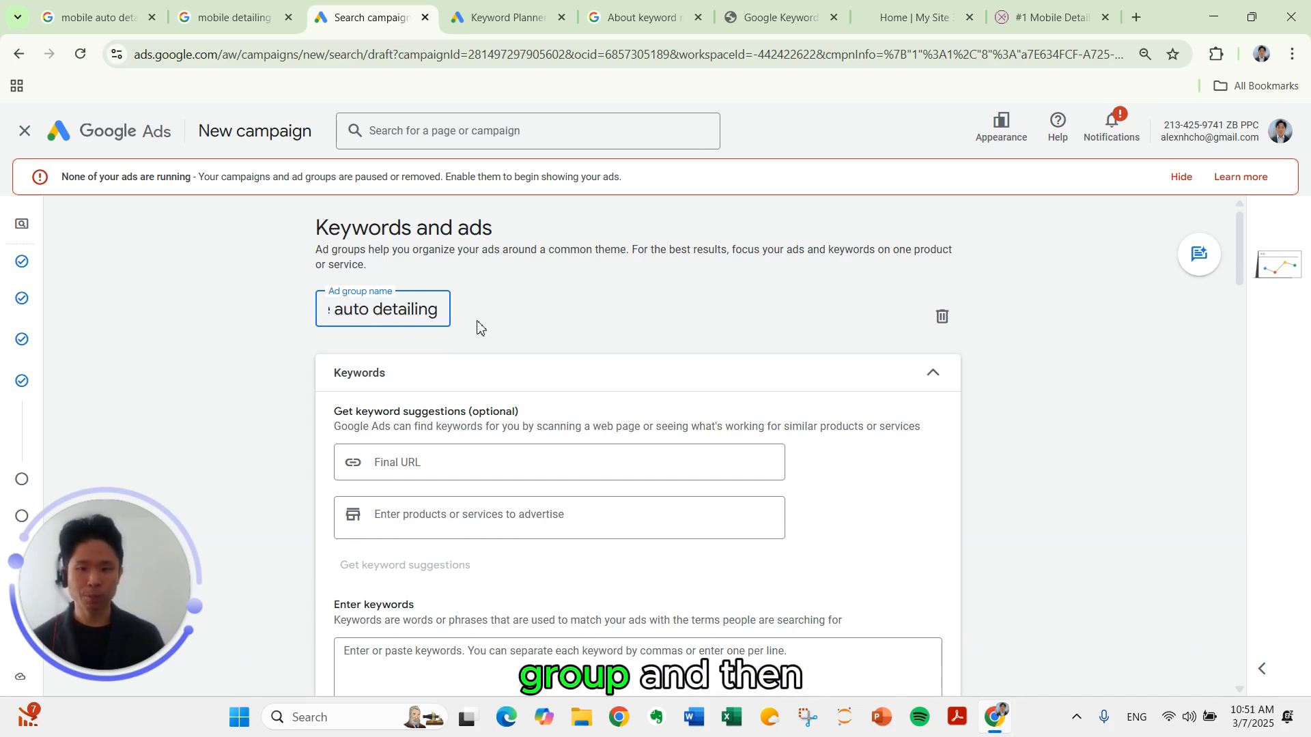
pyautogui.scroll(-3, 485, 327)
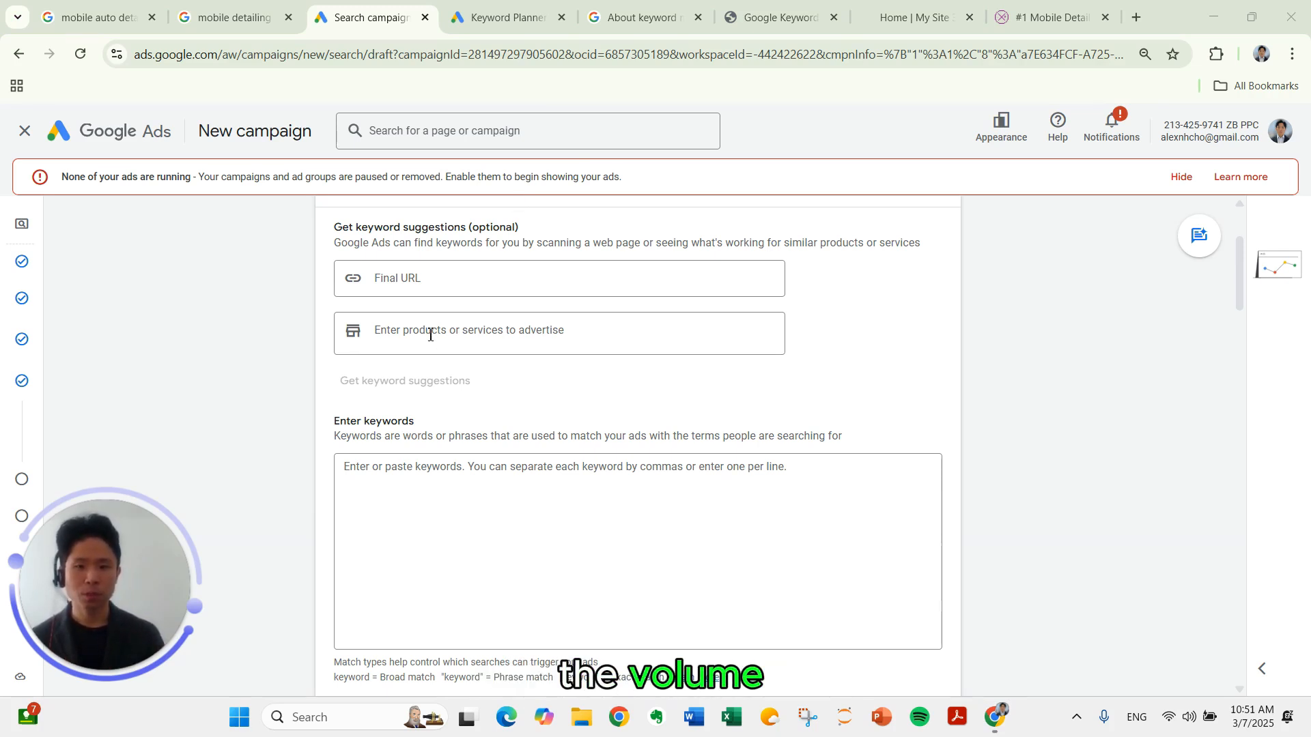
# Switch to Keyword Planner, start discovering new keywords, and replace the United States location with Atlanta, Georgia.
pyautogui.click(476, 29)
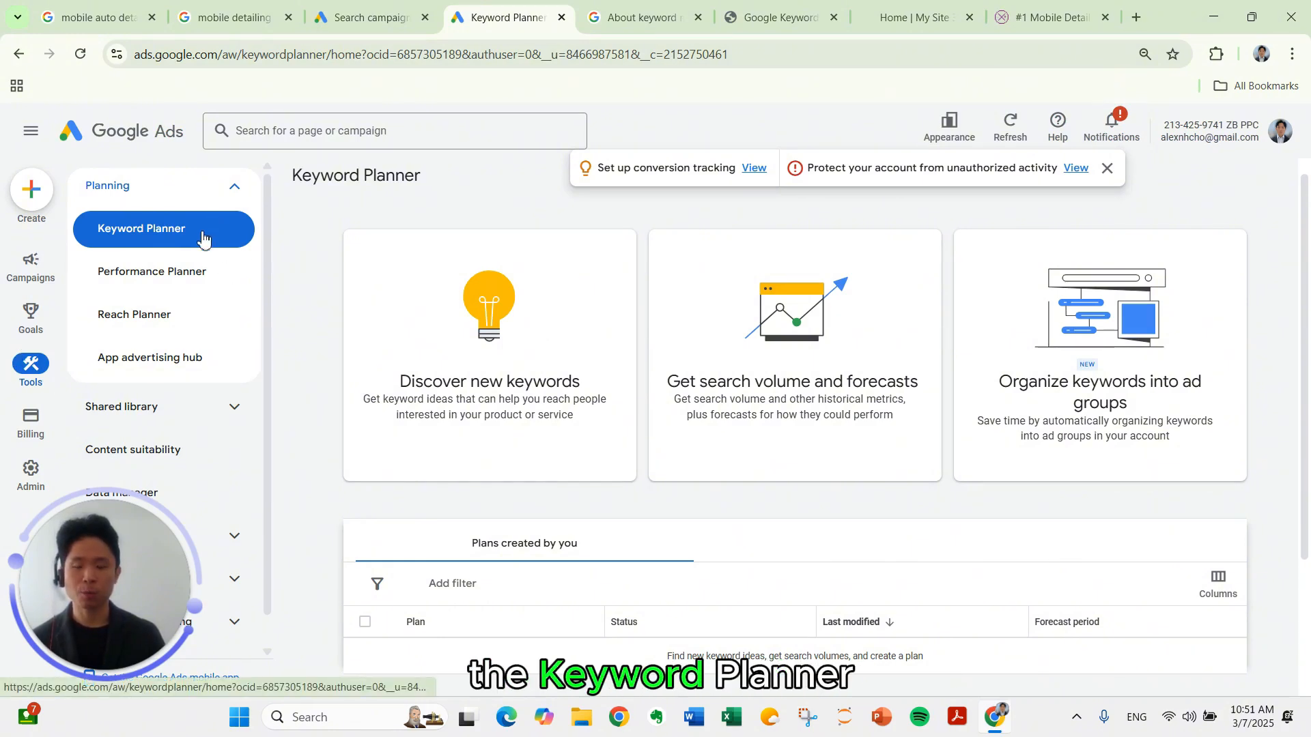
pyautogui.click(437, 335)
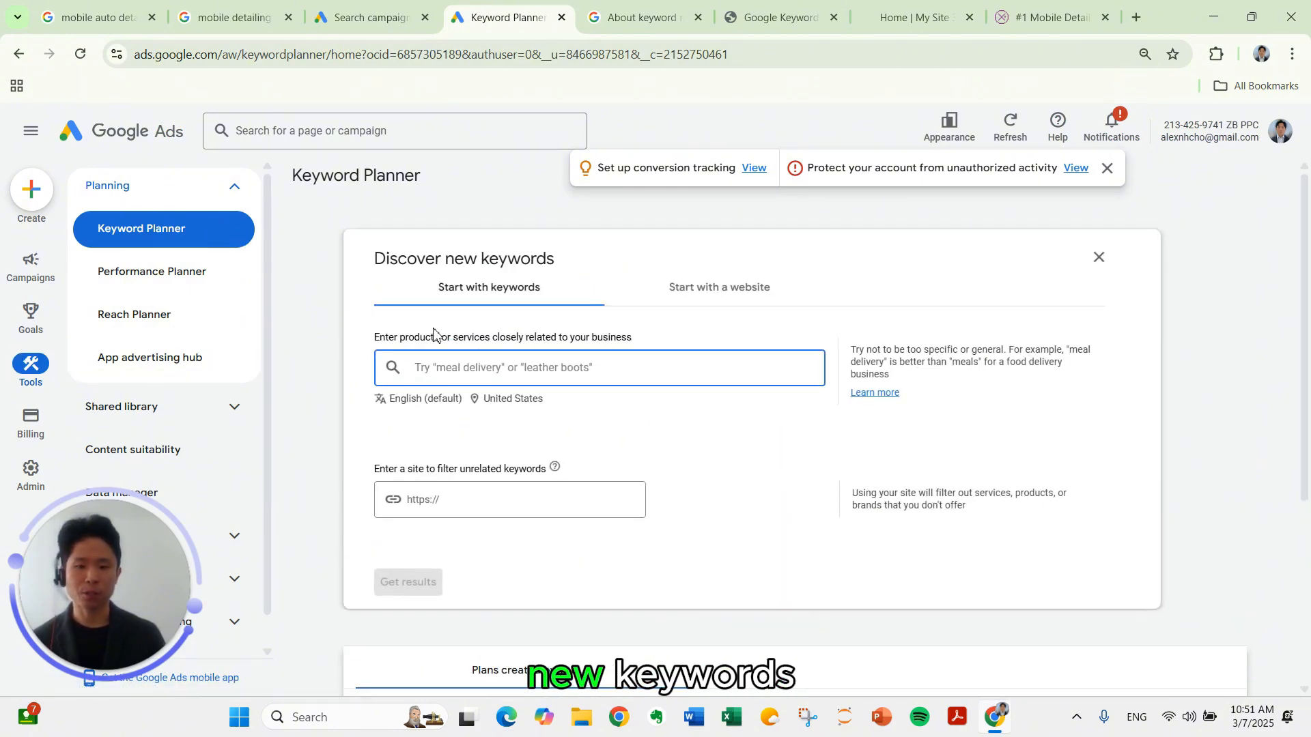
pyautogui.click(488, 397)
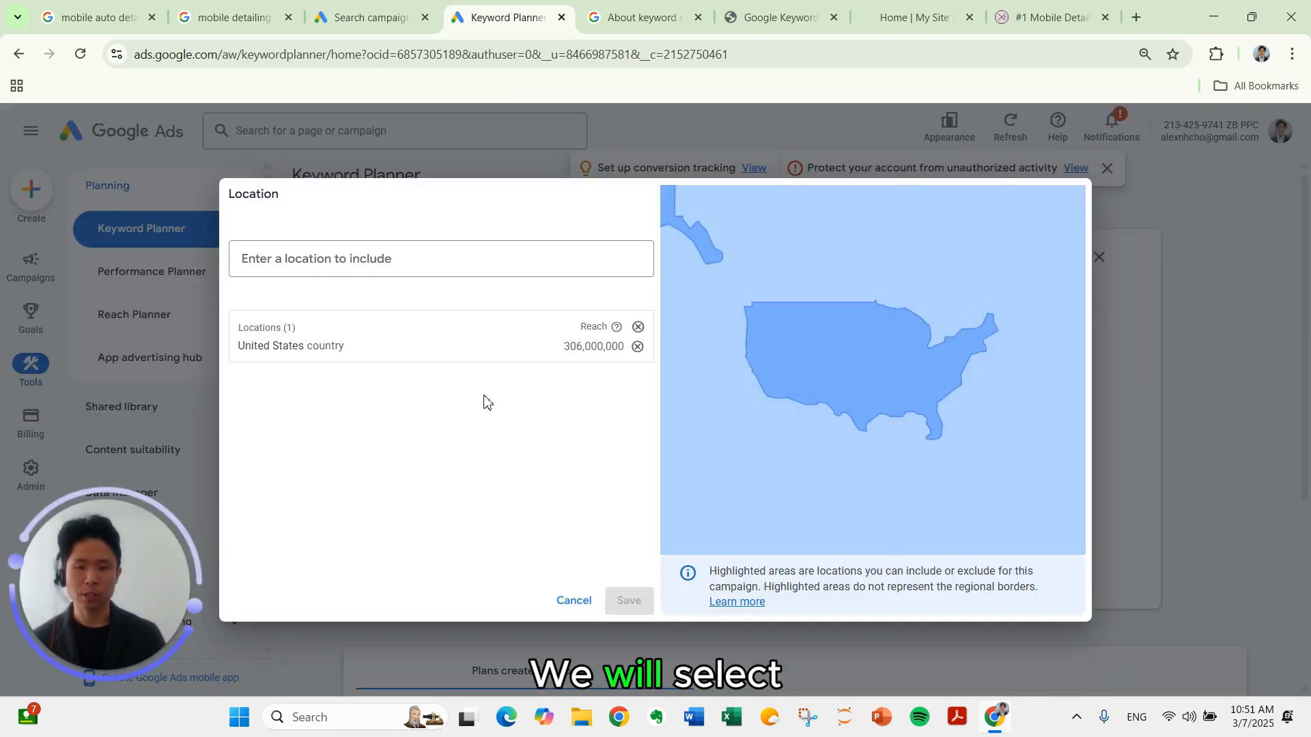
pyautogui.click(635, 345)
pyautogui.write('atlanta')
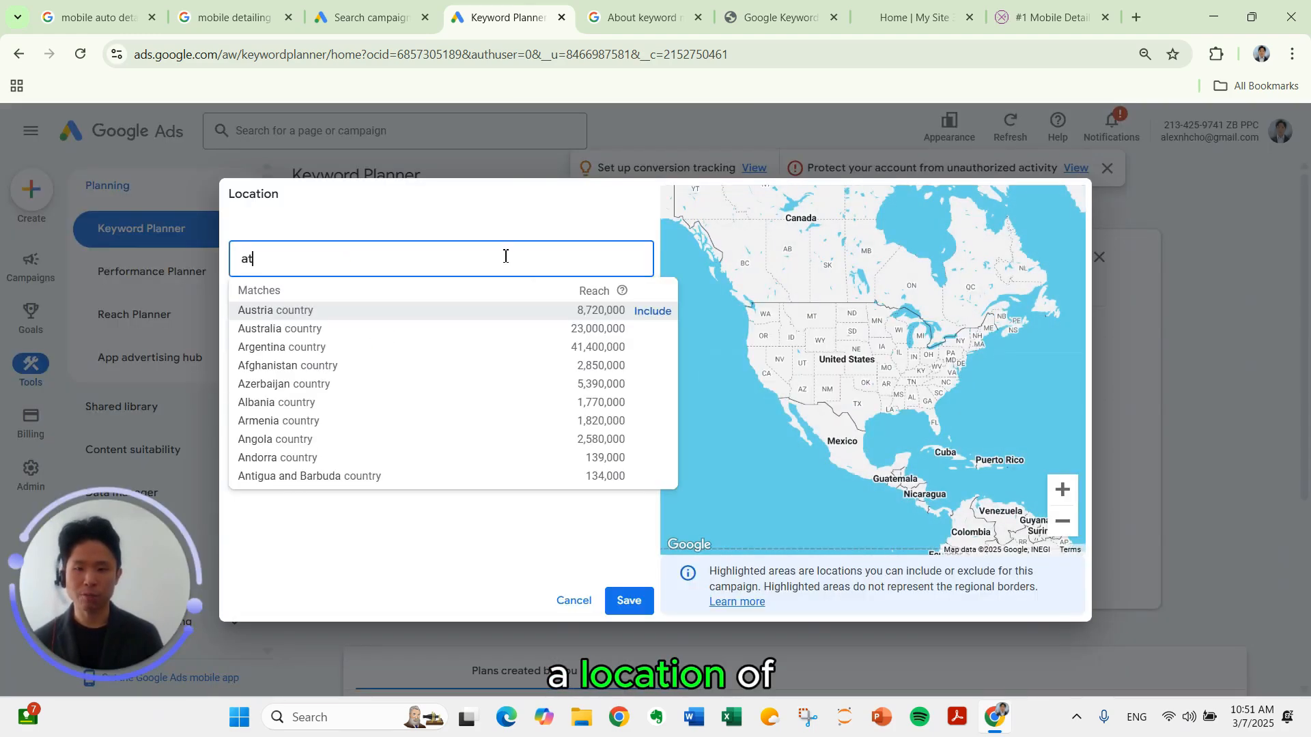
pyautogui.press('Return')
pyautogui.click(610, 593)
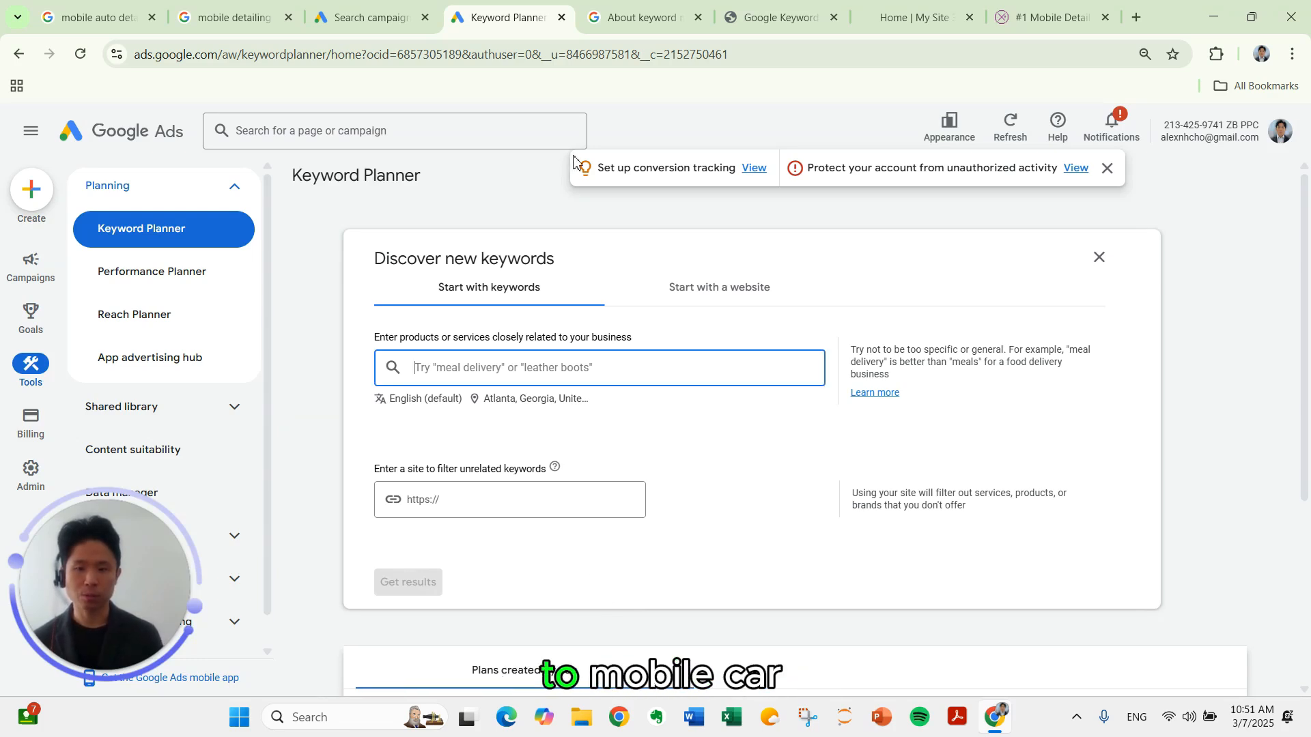
# Get keyword ideas for "mobile car detailing", "mobile car detailing near me" and "mobile detailing".
pyautogui.write('mobile car detailin')
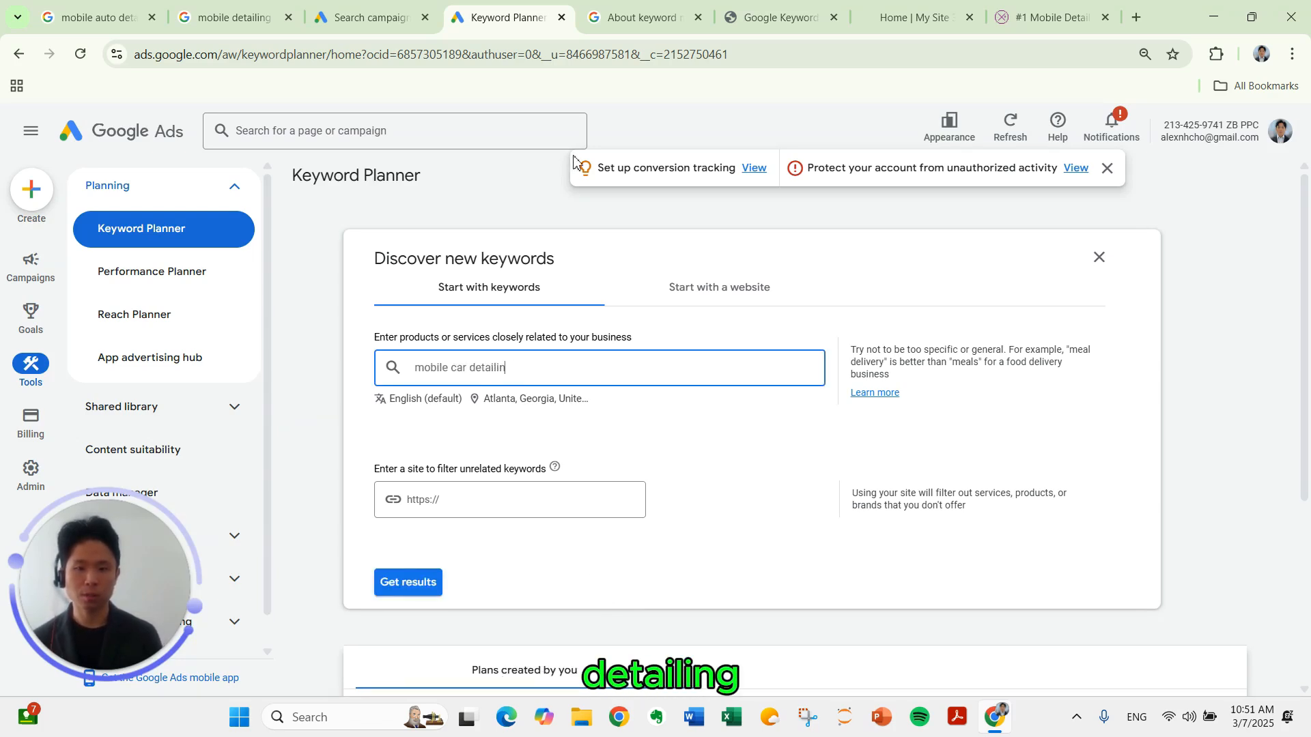
pyautogui.write('g')
pyautogui.press('Return')
pyautogui.write('mobile ')
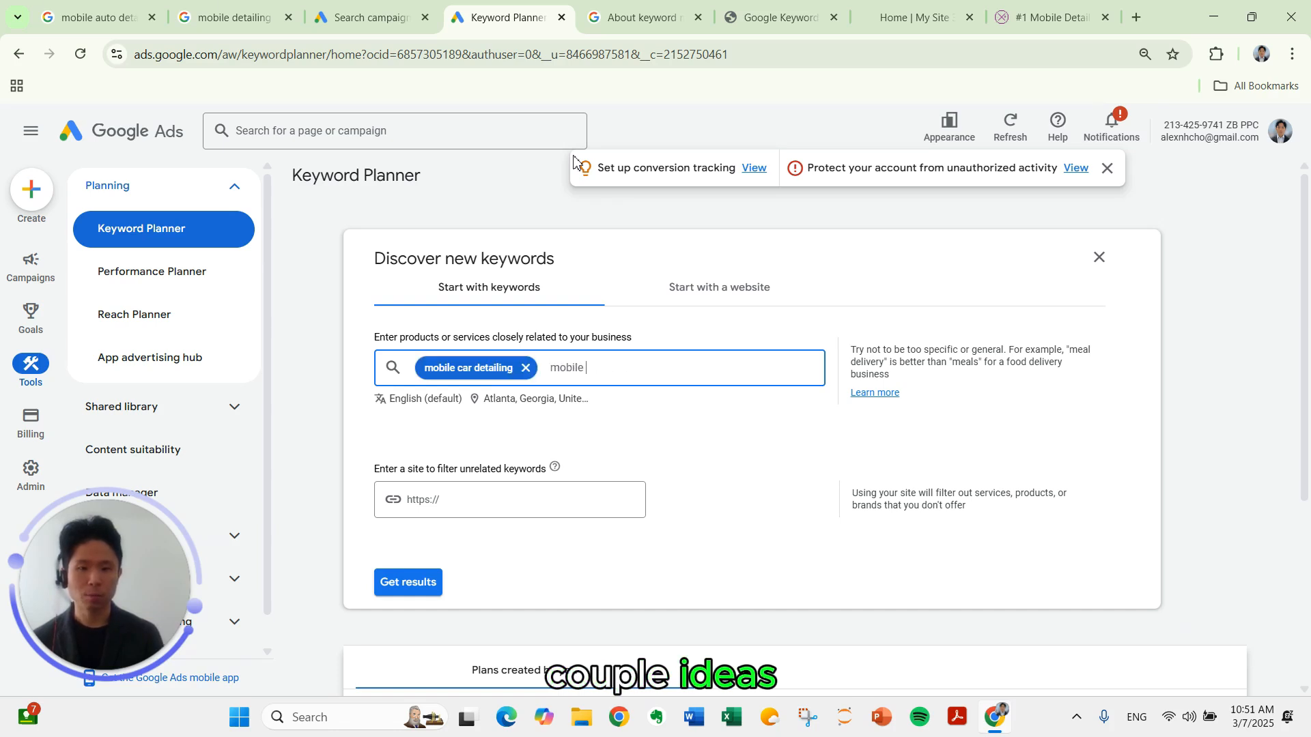
pyautogui.write('car detailing near me,')
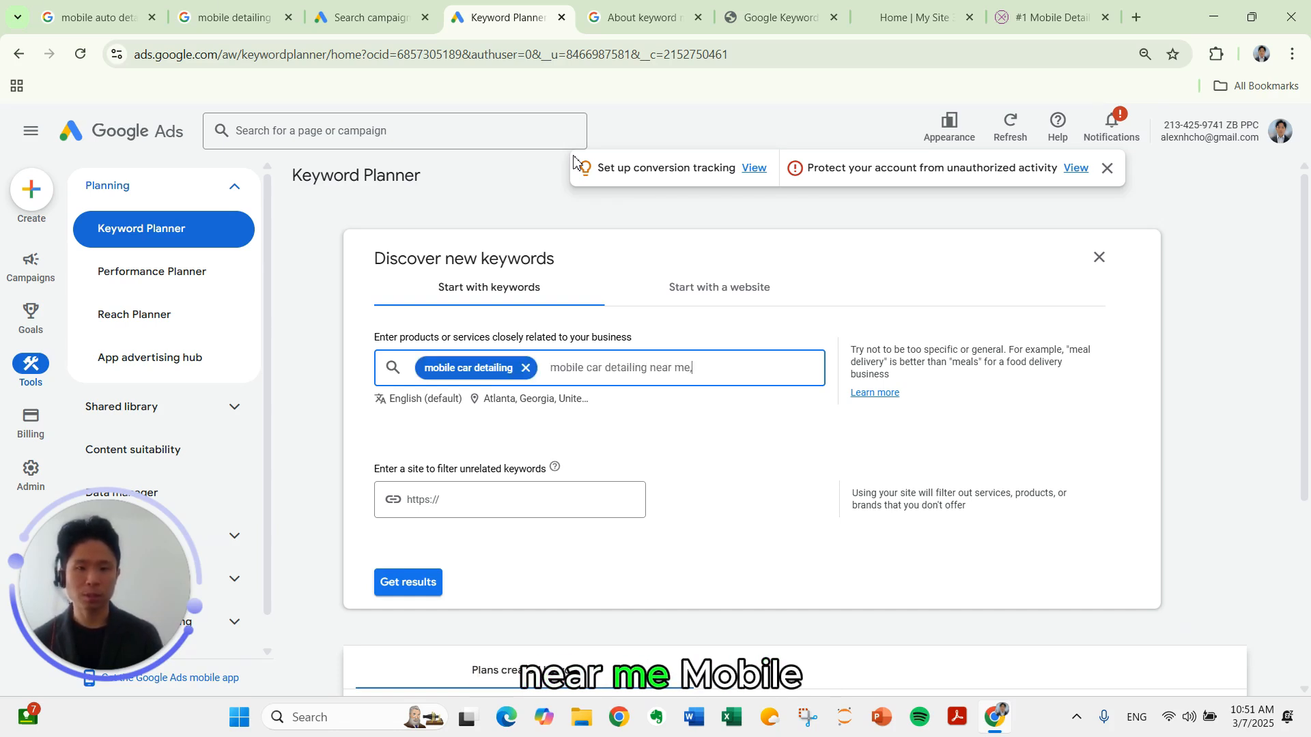
pyautogui.press('Return')
pyautogui.write('mobile de')
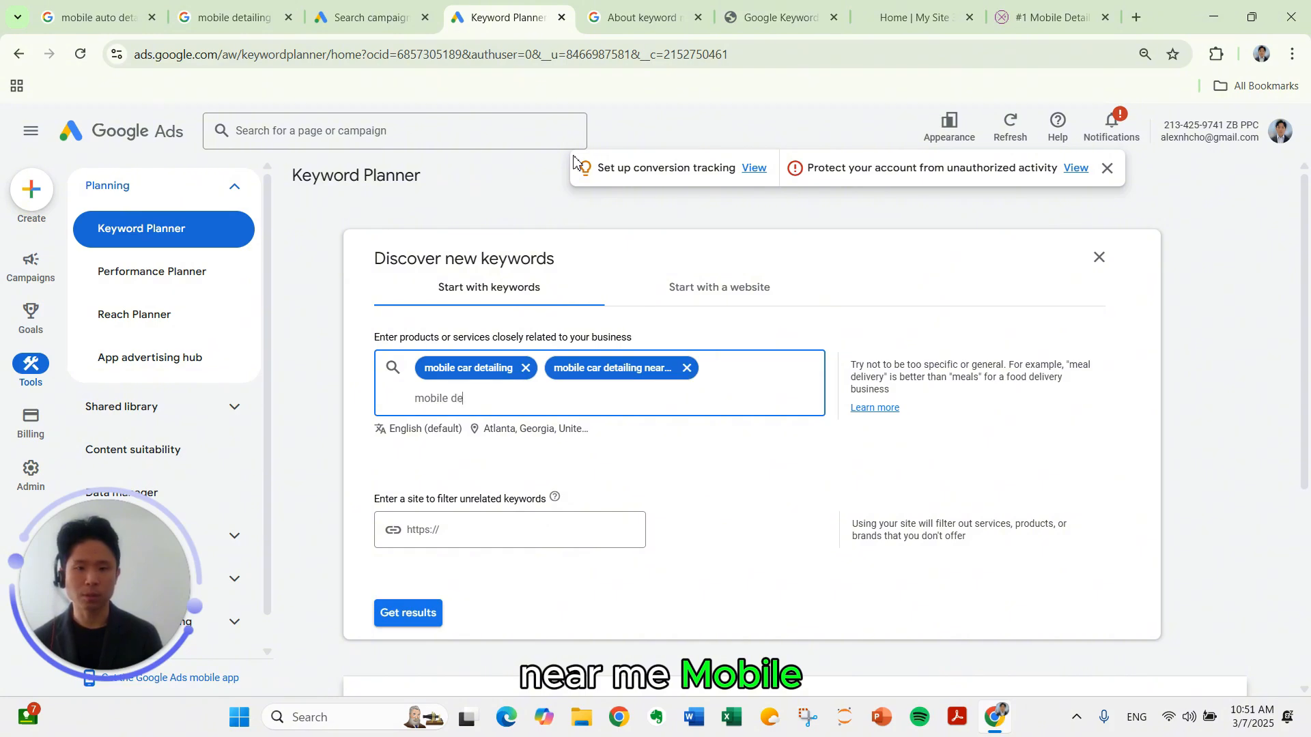
pyautogui.write('tailing, mobile car detailing near me,')
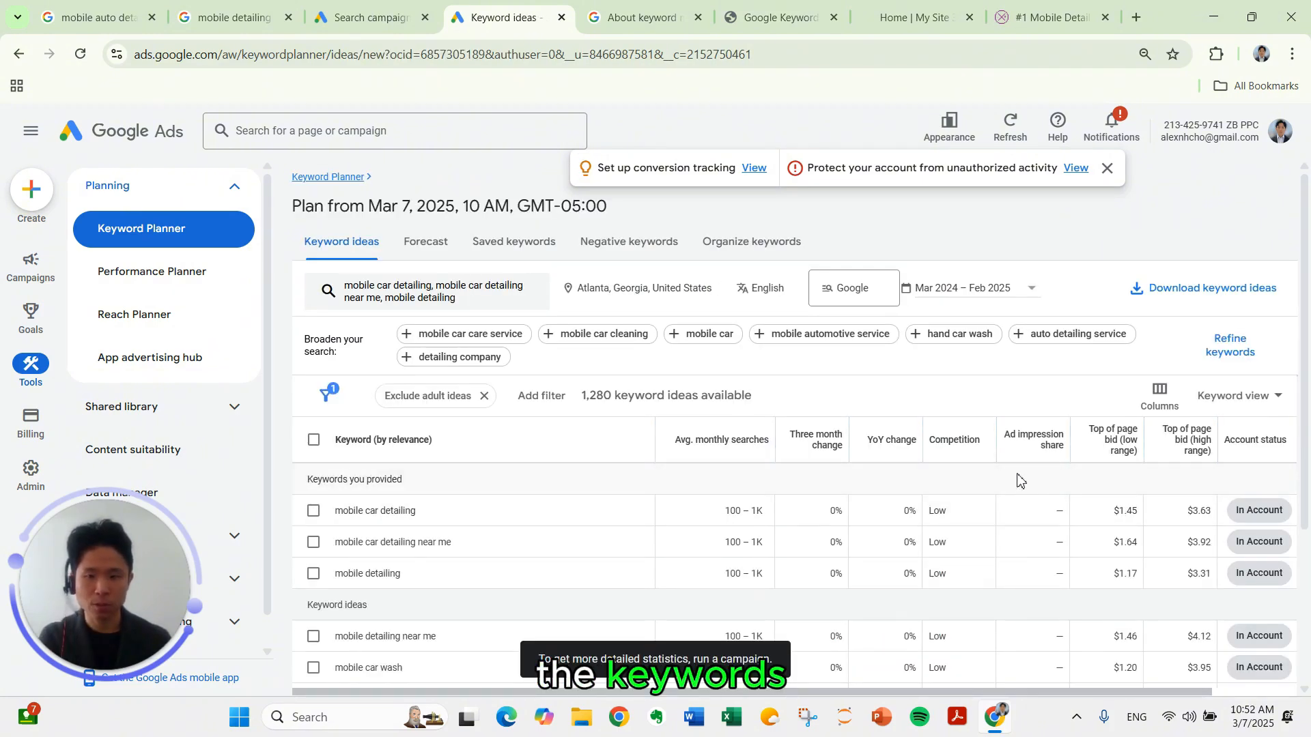
# Download the keyword ideas to Google Sheets and open the resulting spreadsheet.
pyautogui.click(1175, 299)
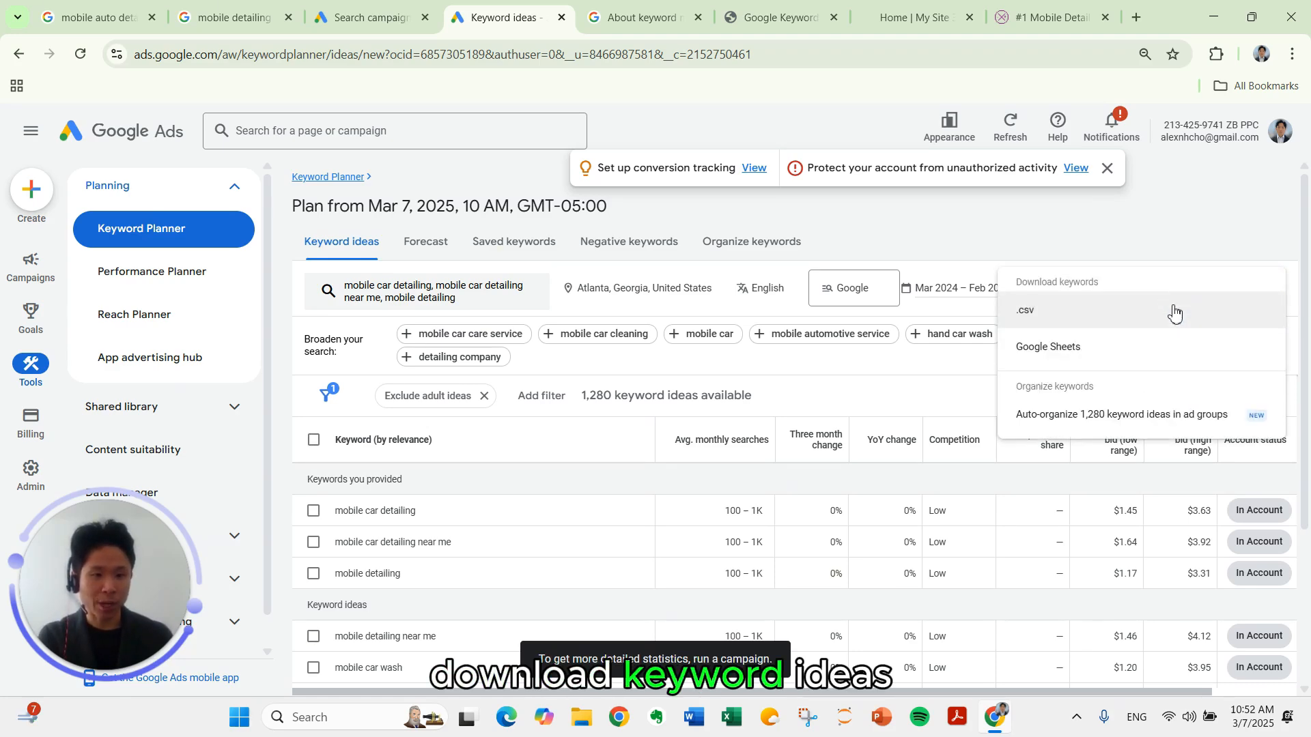
pyautogui.click(1179, 347)
pyautogui.click(771, 487)
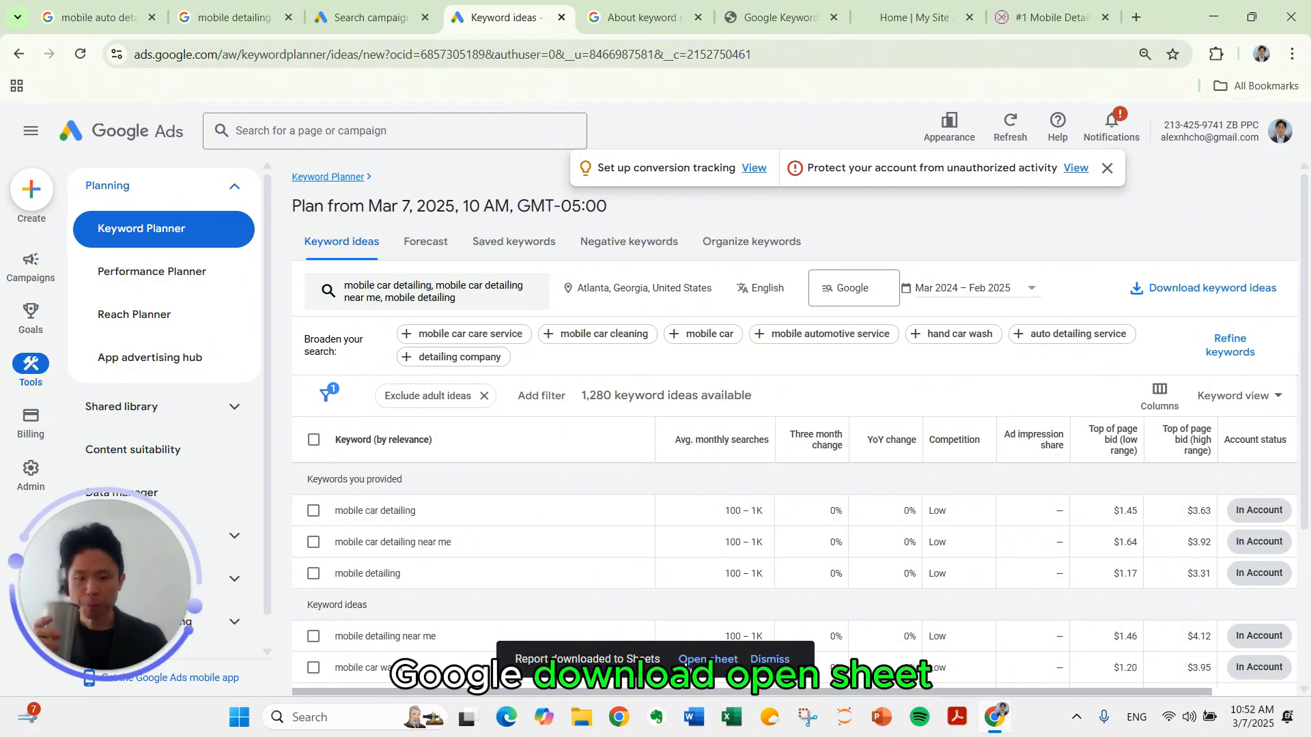
pyautogui.click(708, 659)
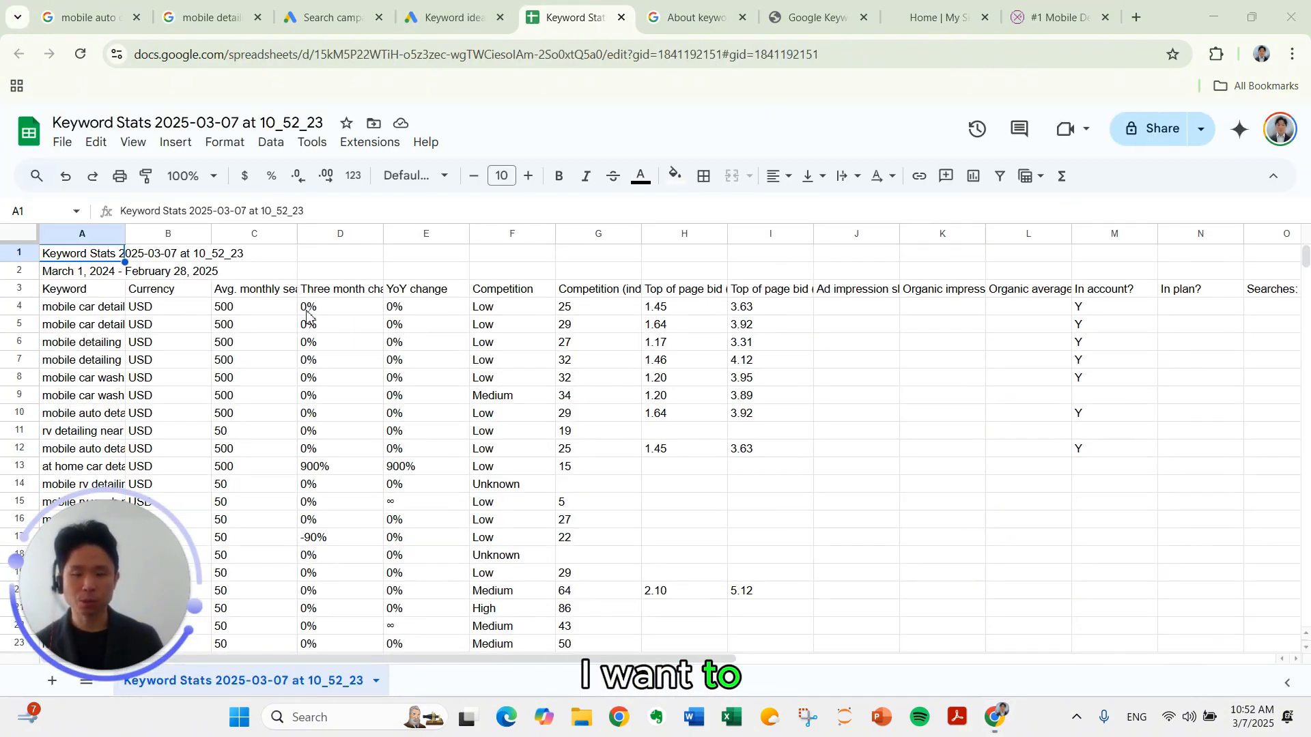
# Create a filter over the whole keyword table, starting from the header row in row 3.
pyautogui.click(97, 297)
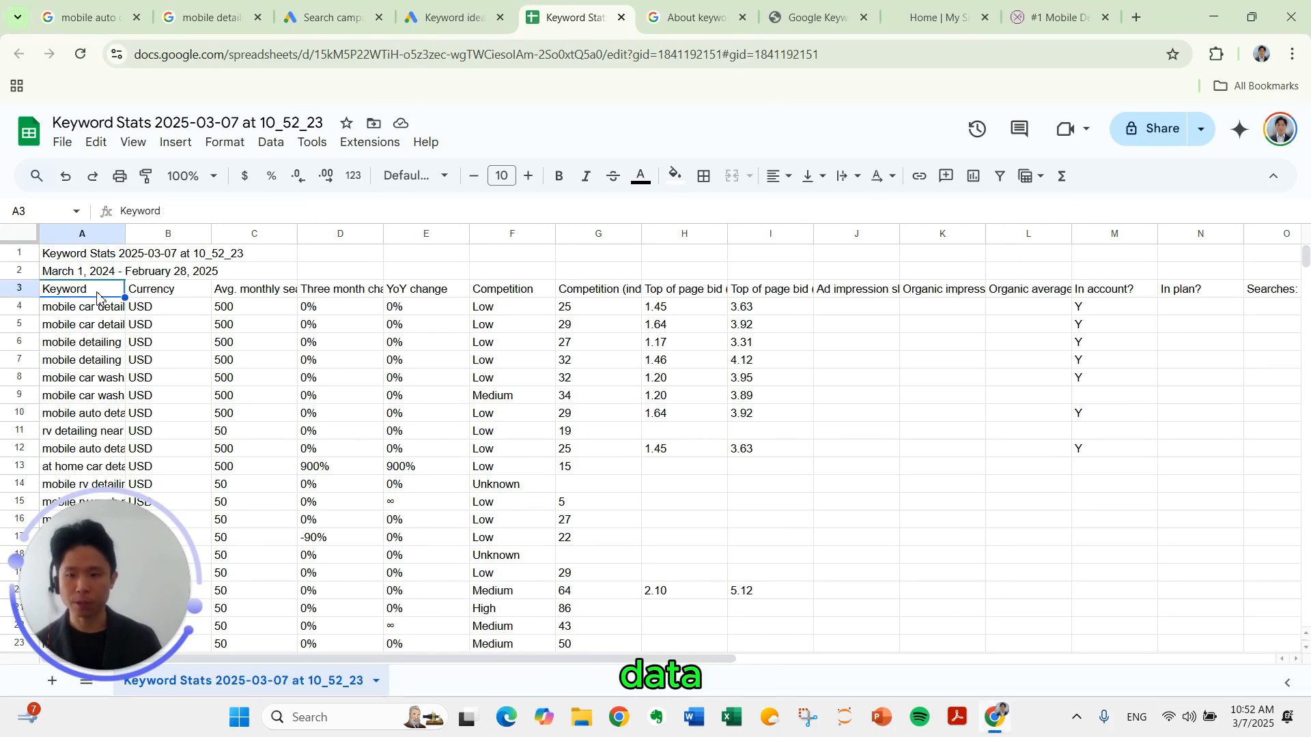
pyautogui.hotkey('ctrl', 'shift', 'Down')
pyautogui.hotkey('ctrl', 'shift', 'Right')
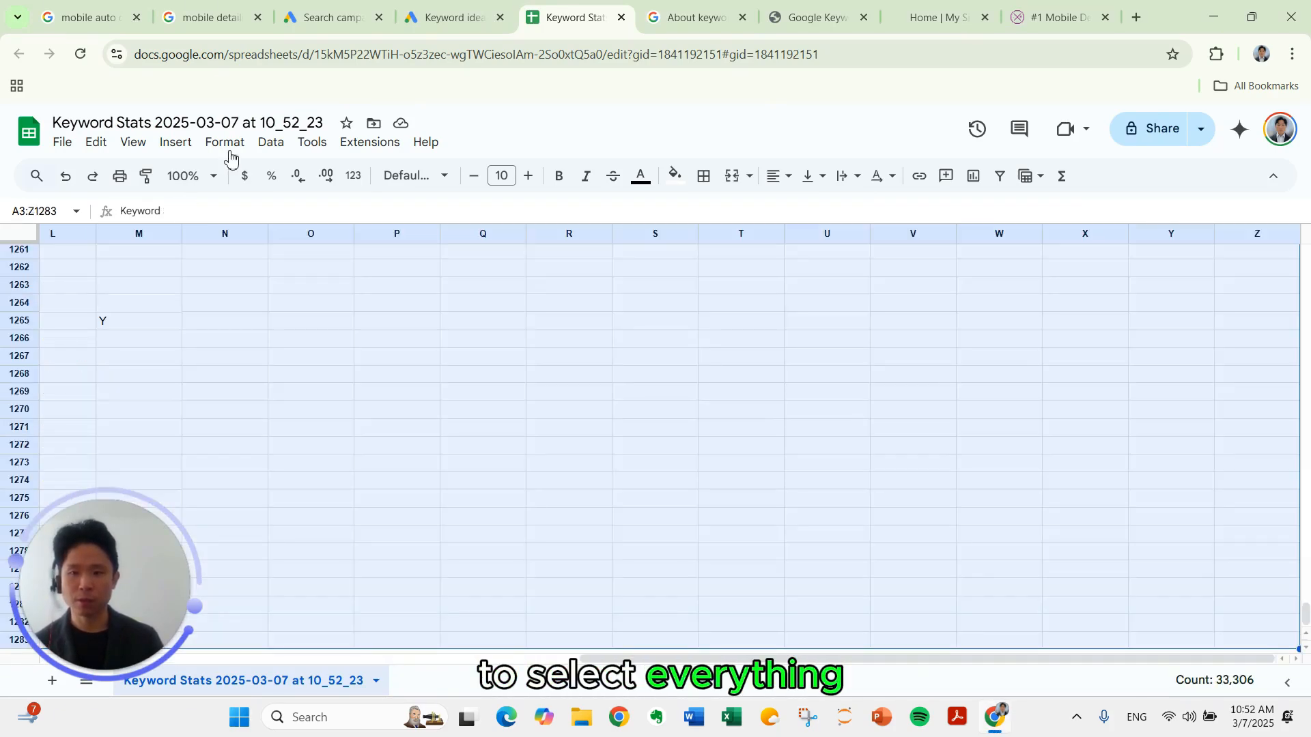
pyautogui.click(271, 142)
pyautogui.click(305, 239)
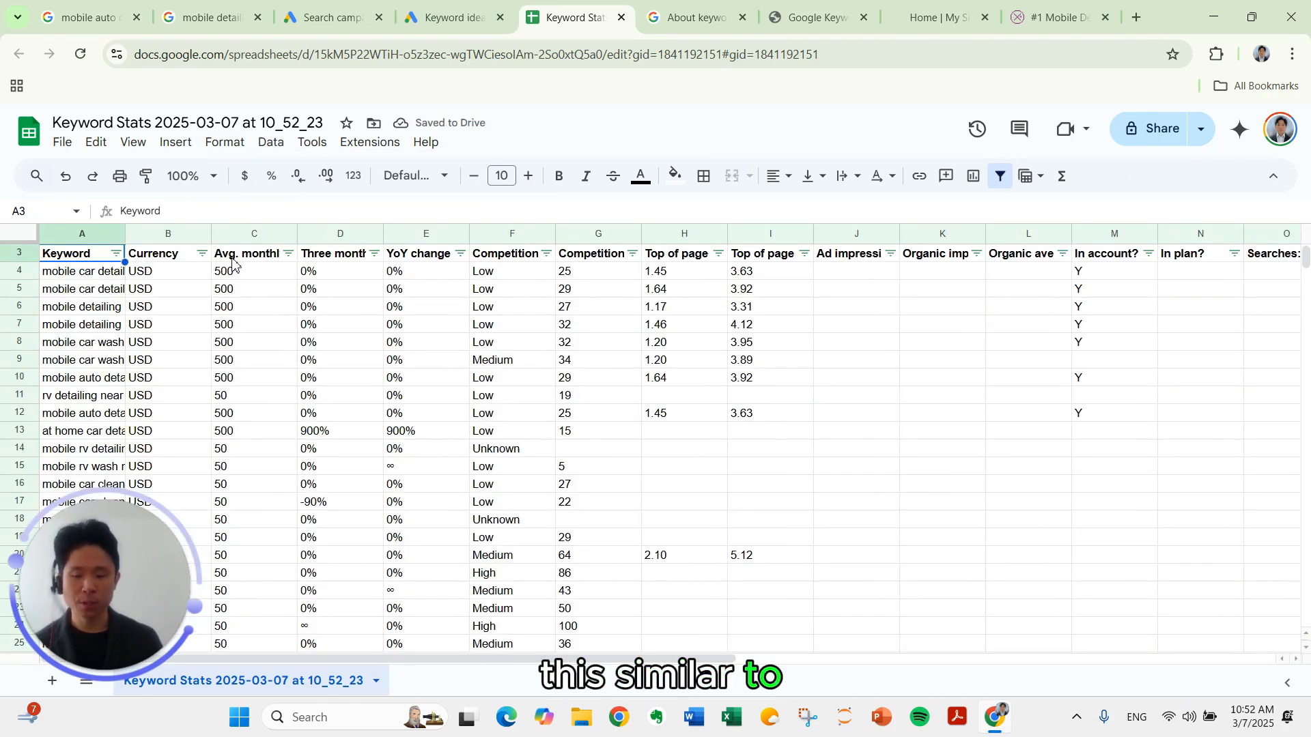
# Sort the table by average monthly searches from Z to A and fit the Keyword column's width to its contents.
pyautogui.click(265, 257)
pyautogui.click(288, 255)
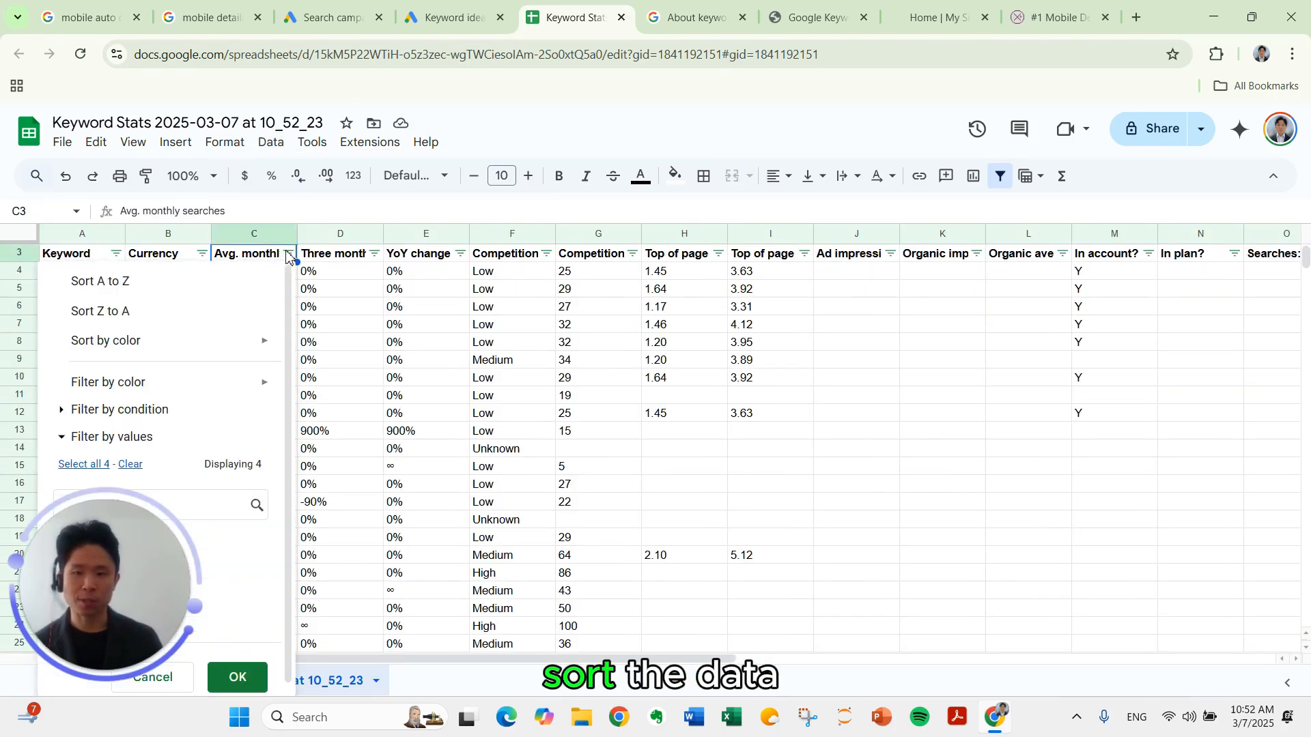
pyautogui.click(230, 311)
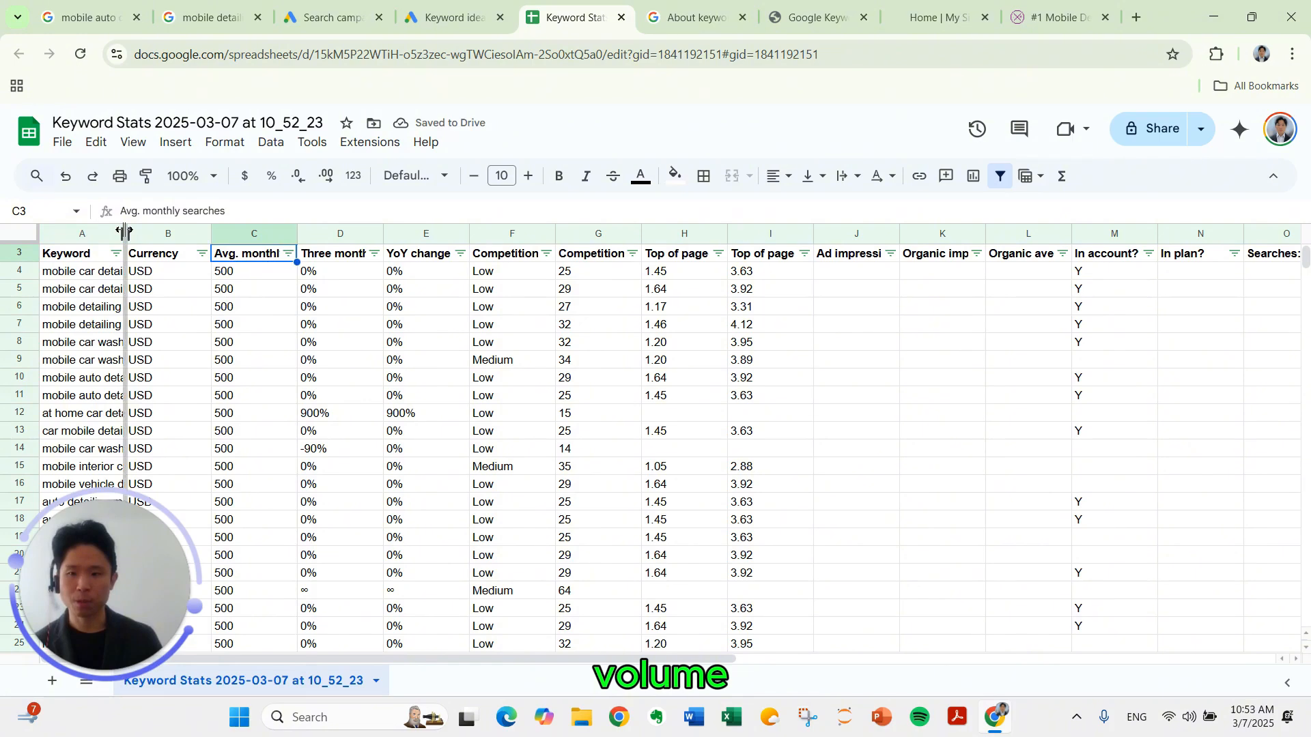
pyautogui.doubleClick(124, 232)
# Highlight the keywords in A4:A7, from "mobile car detailing" to "mobile detailing near me", in yellow.
pyautogui.click(130, 279)
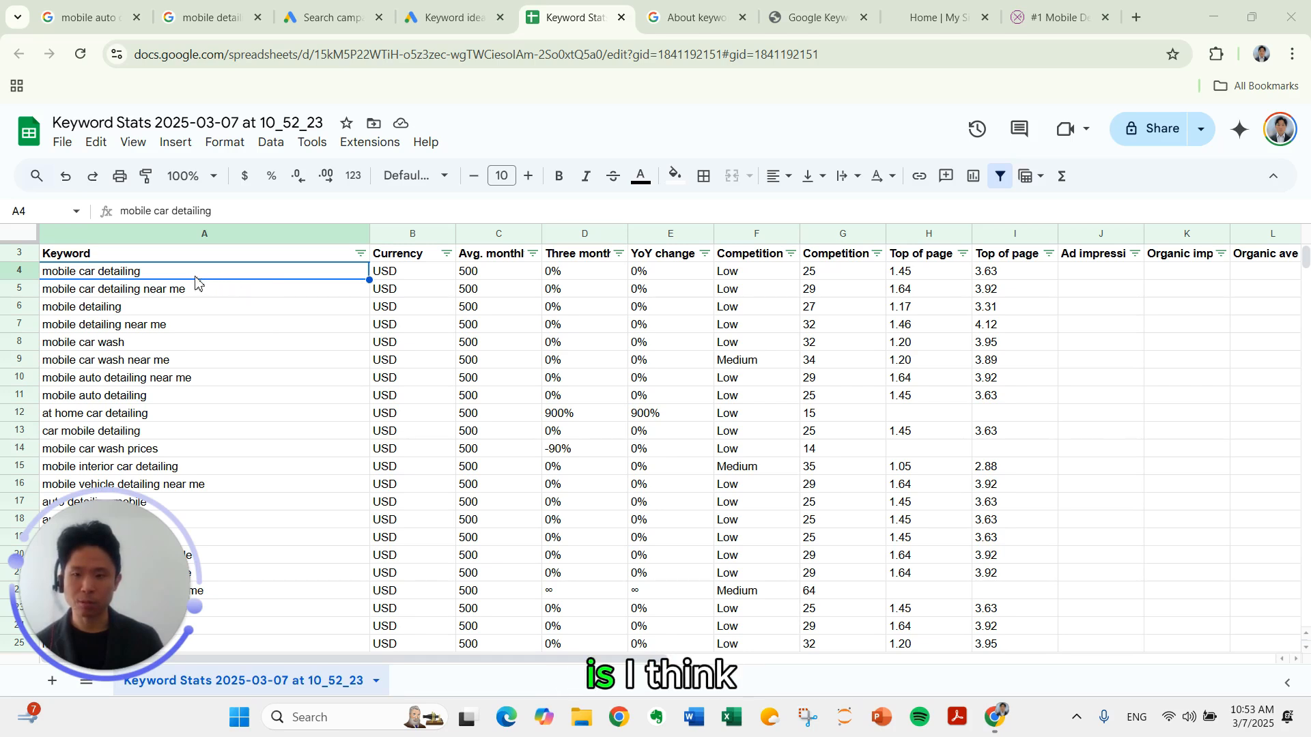
pyautogui.keyDown('shift'); pyautogui.click(168, 329); pyautogui.keyUp('shift')
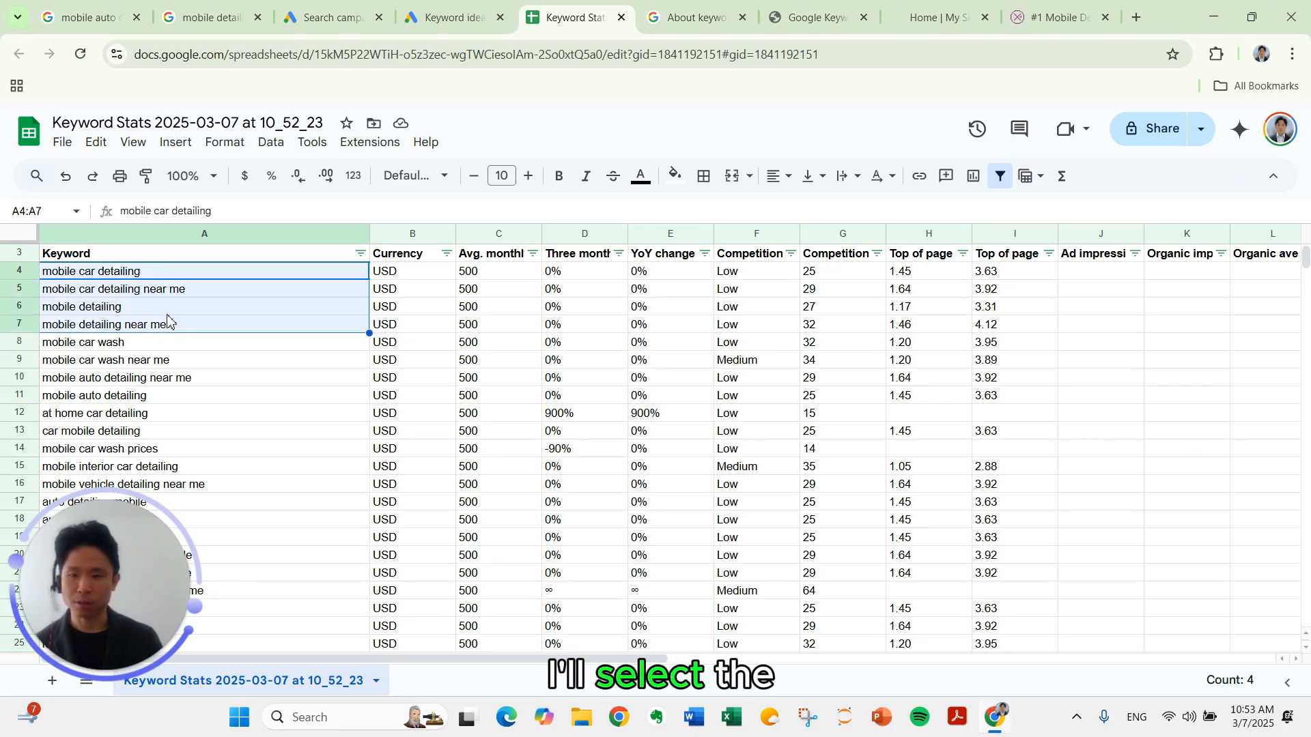
pyautogui.click(676, 175)
pyautogui.click(721, 237)
pyautogui.click(222, 310)
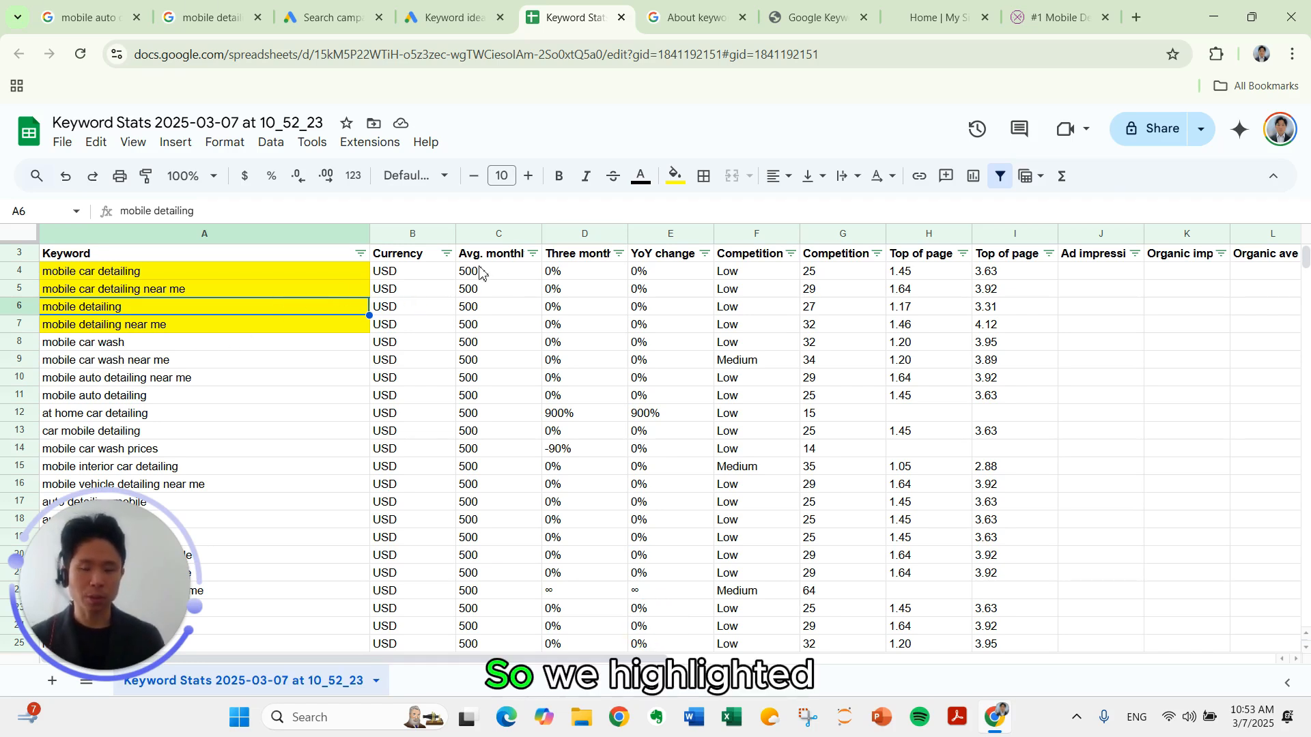
# Fit the low-range and high-range top of page bid columns to their headers and review the highlighted keywords' search volume and bids.
pyautogui.click(301, 274)
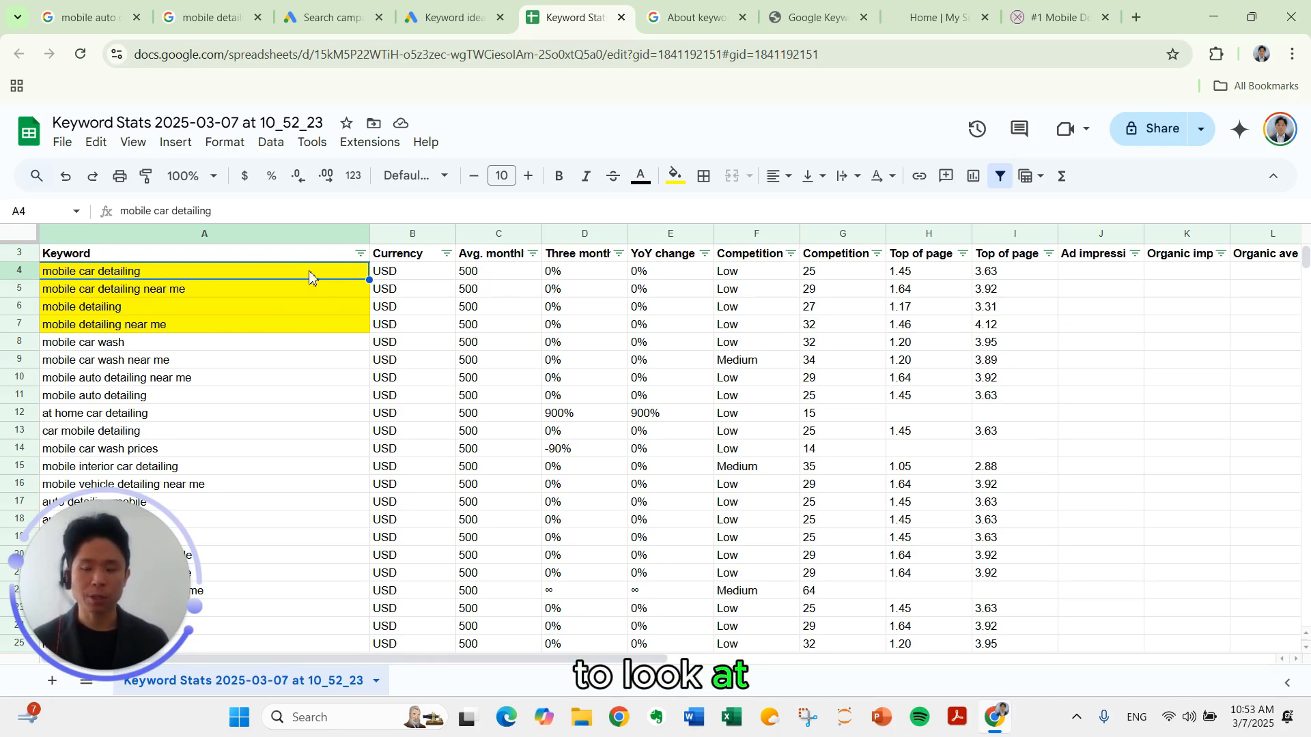
pyautogui.click(510, 258)
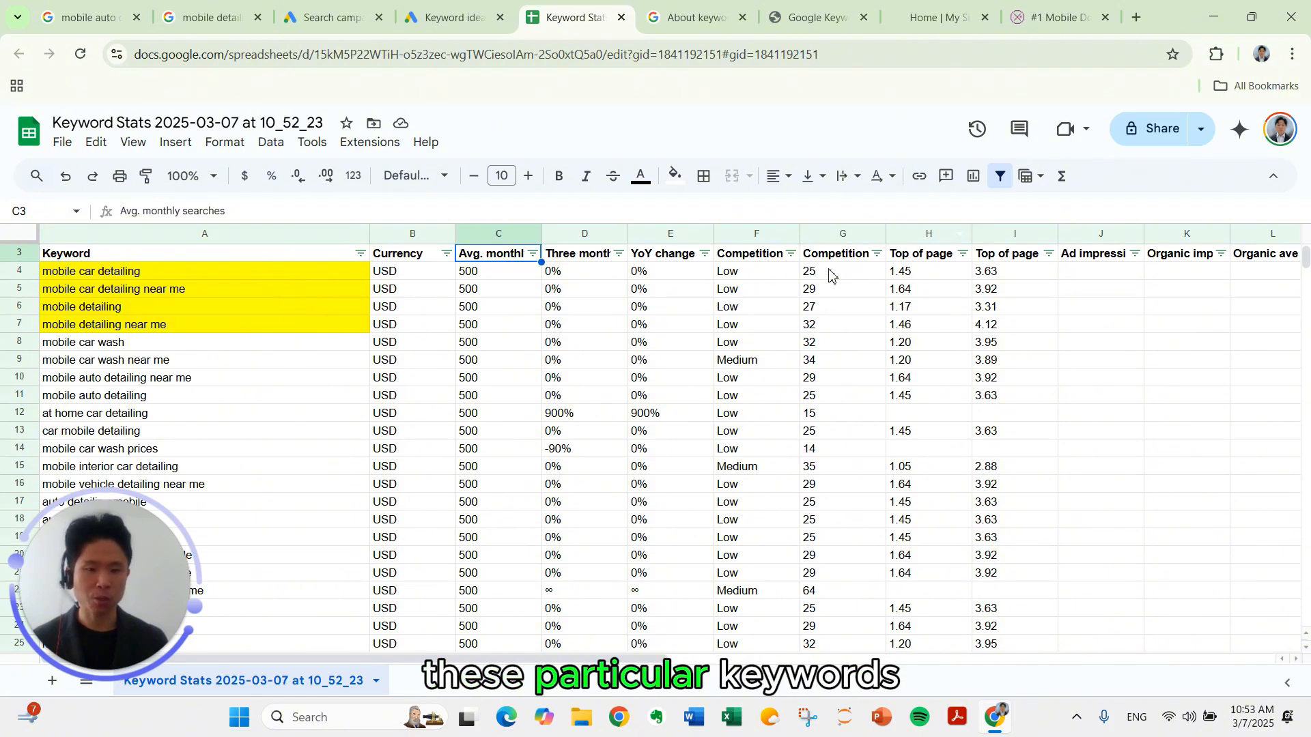
pyautogui.click(930, 275)
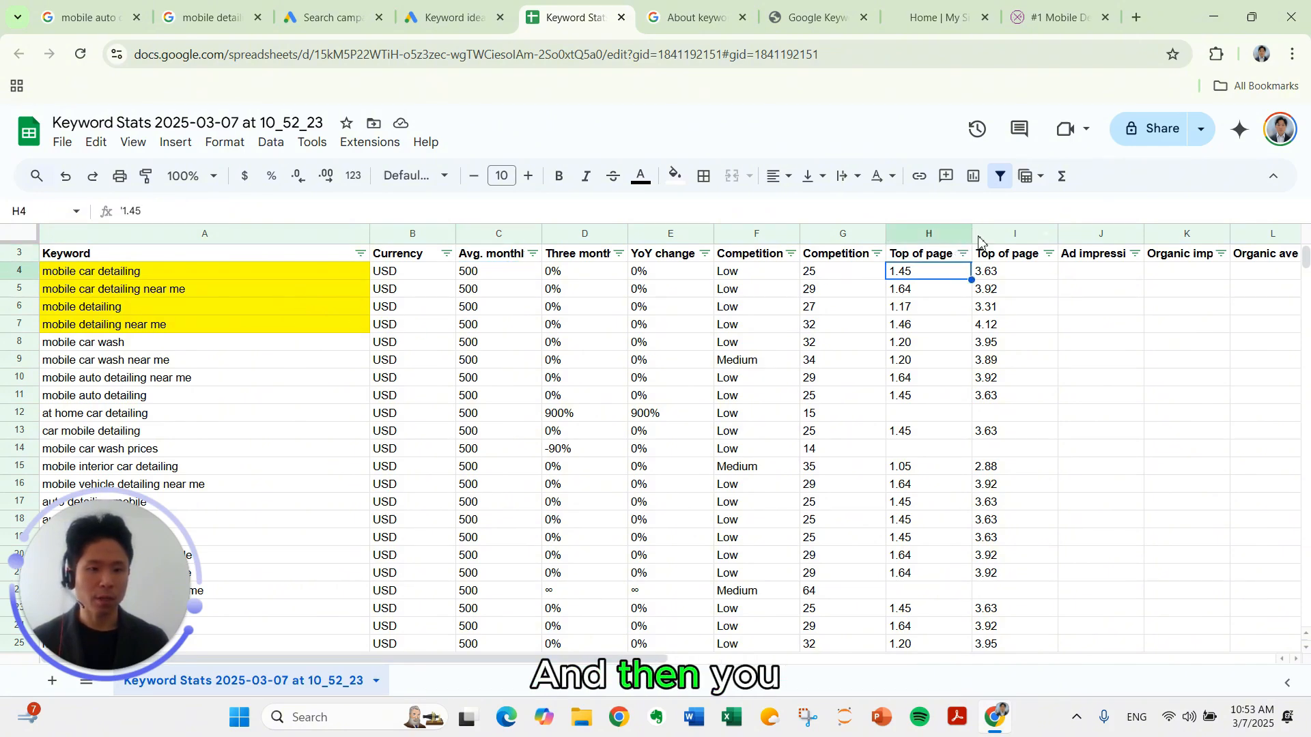
pyautogui.doubleClick(971, 235)
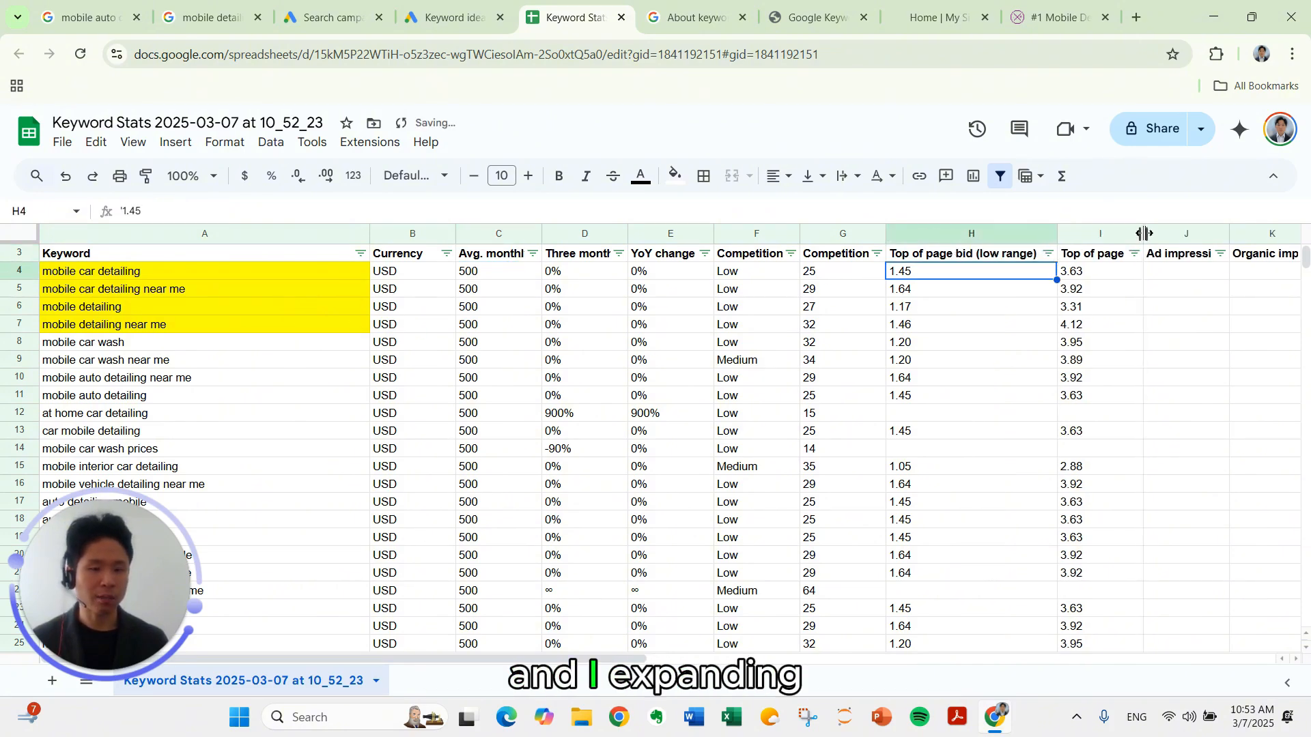
pyautogui.doubleClick(1144, 234)
pyautogui.click(1011, 259)
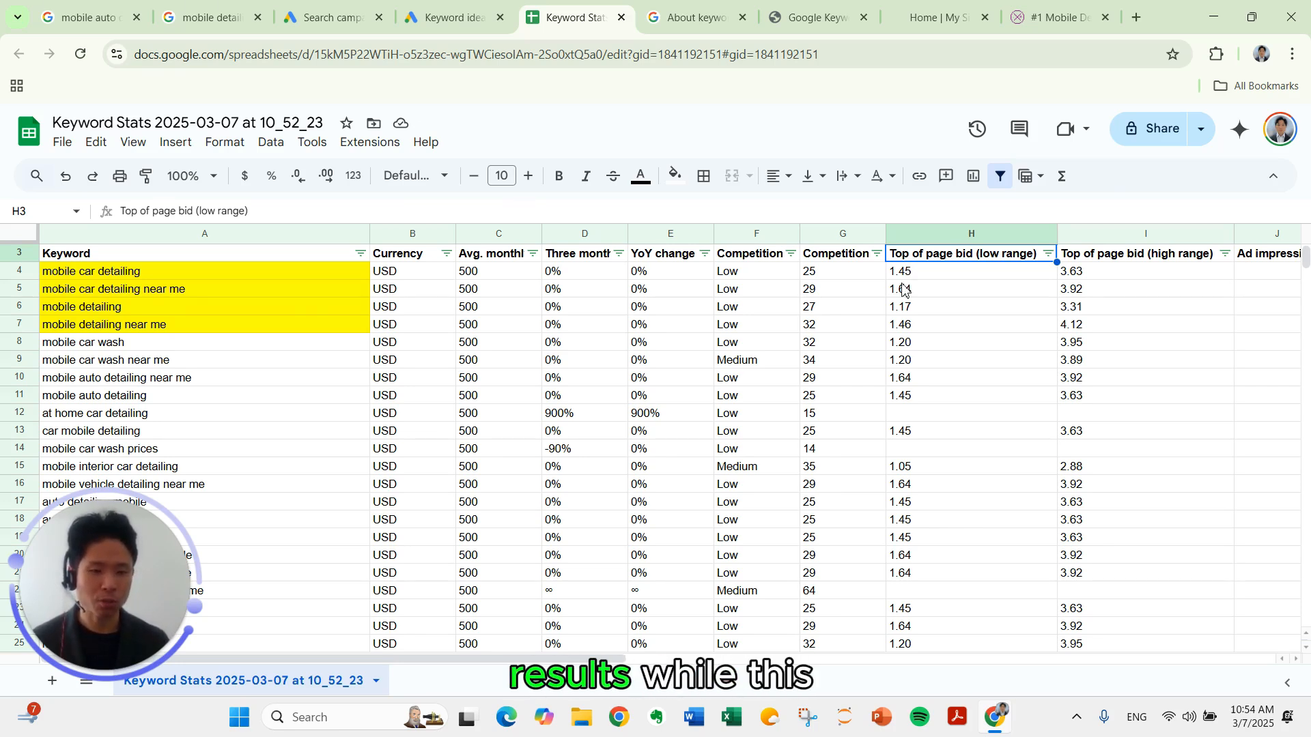
pyautogui.click(1095, 278)
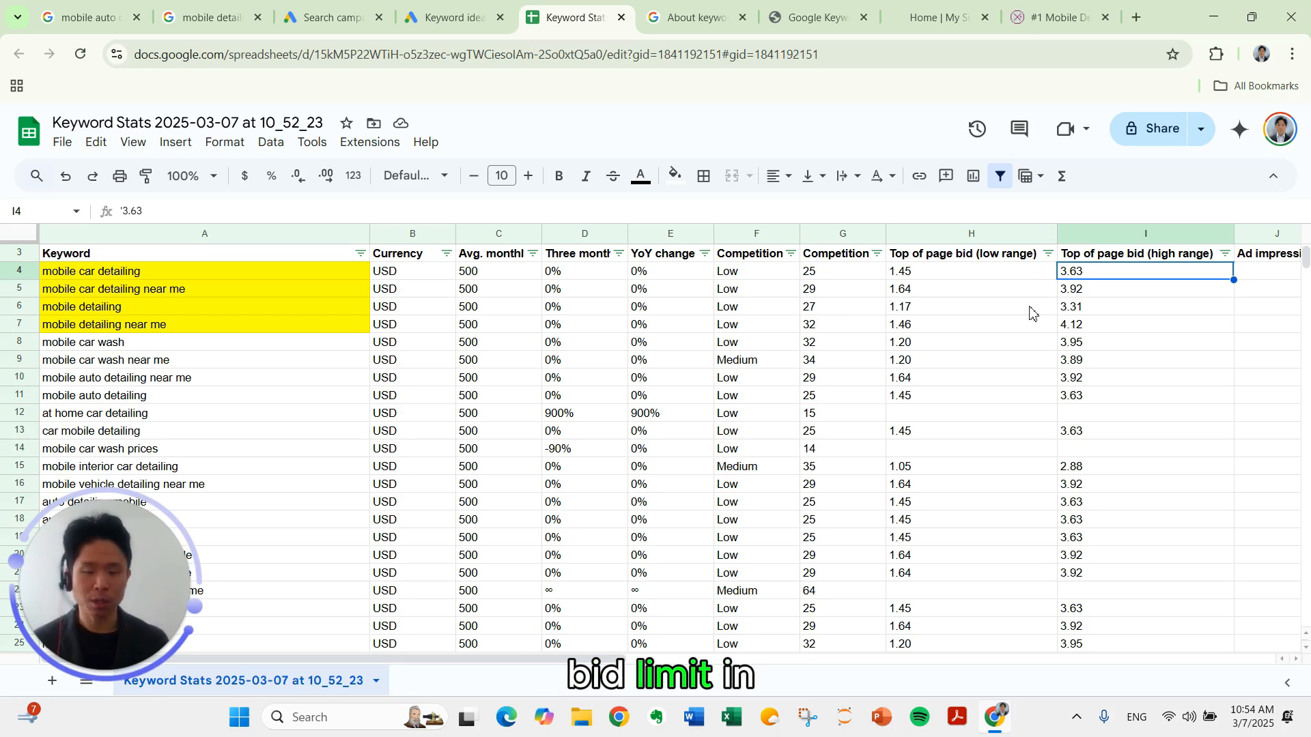
# Filter the Keyword column by yellow fill color to isolate the shortlisted keywords.
pyautogui.click(225, 274)
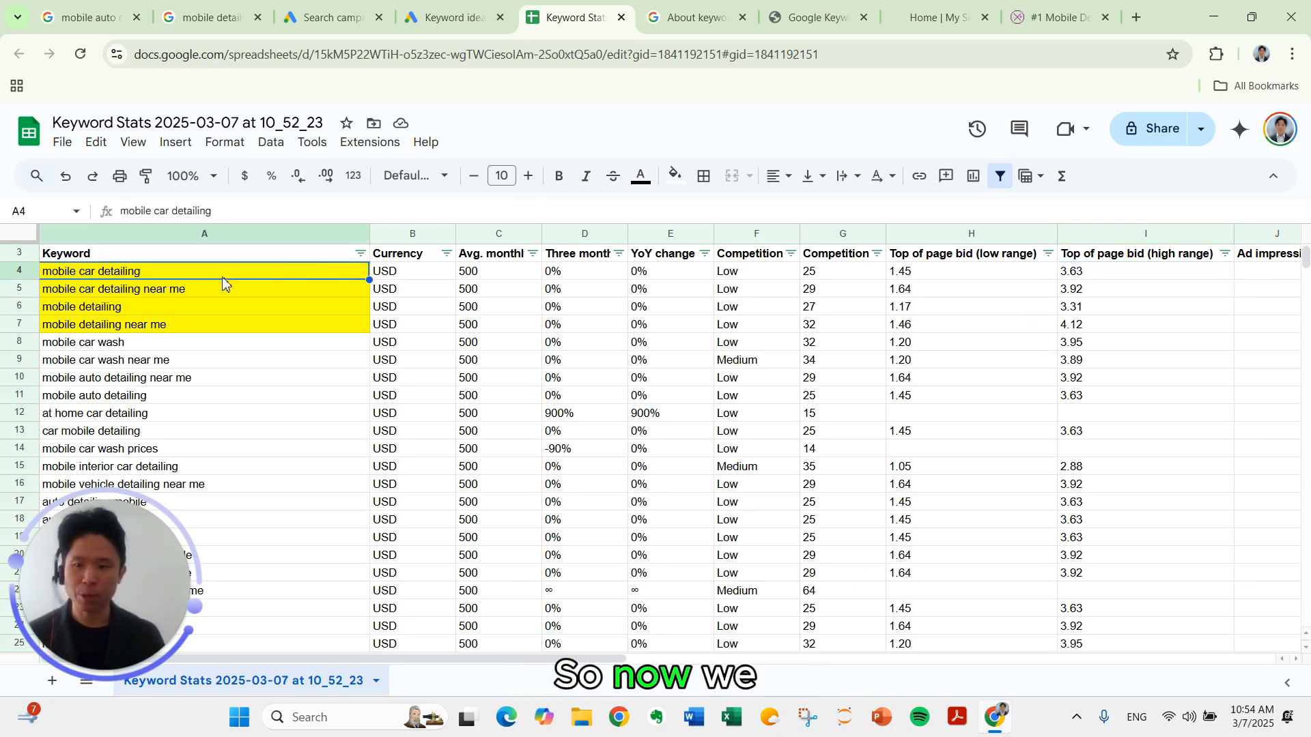
pyautogui.click(360, 254)
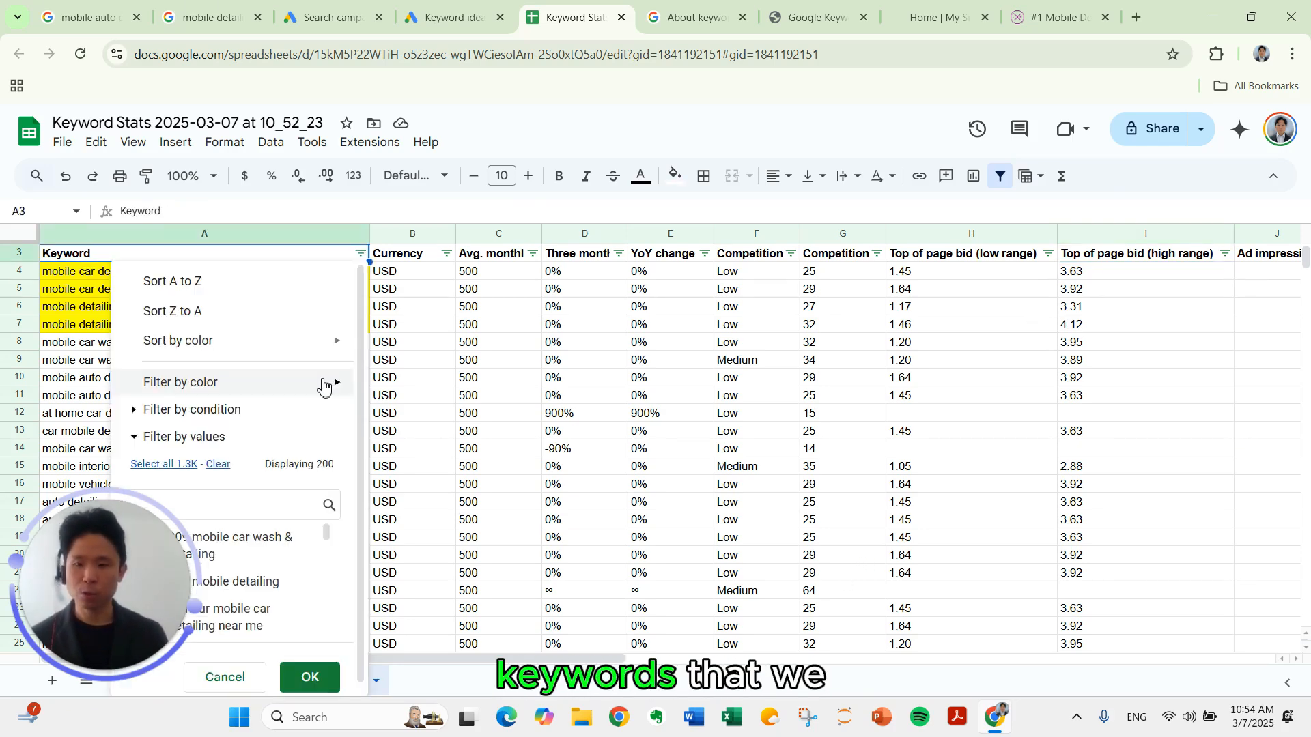
pyautogui.moveTo(326, 383)
pyautogui.moveTo(406, 419)
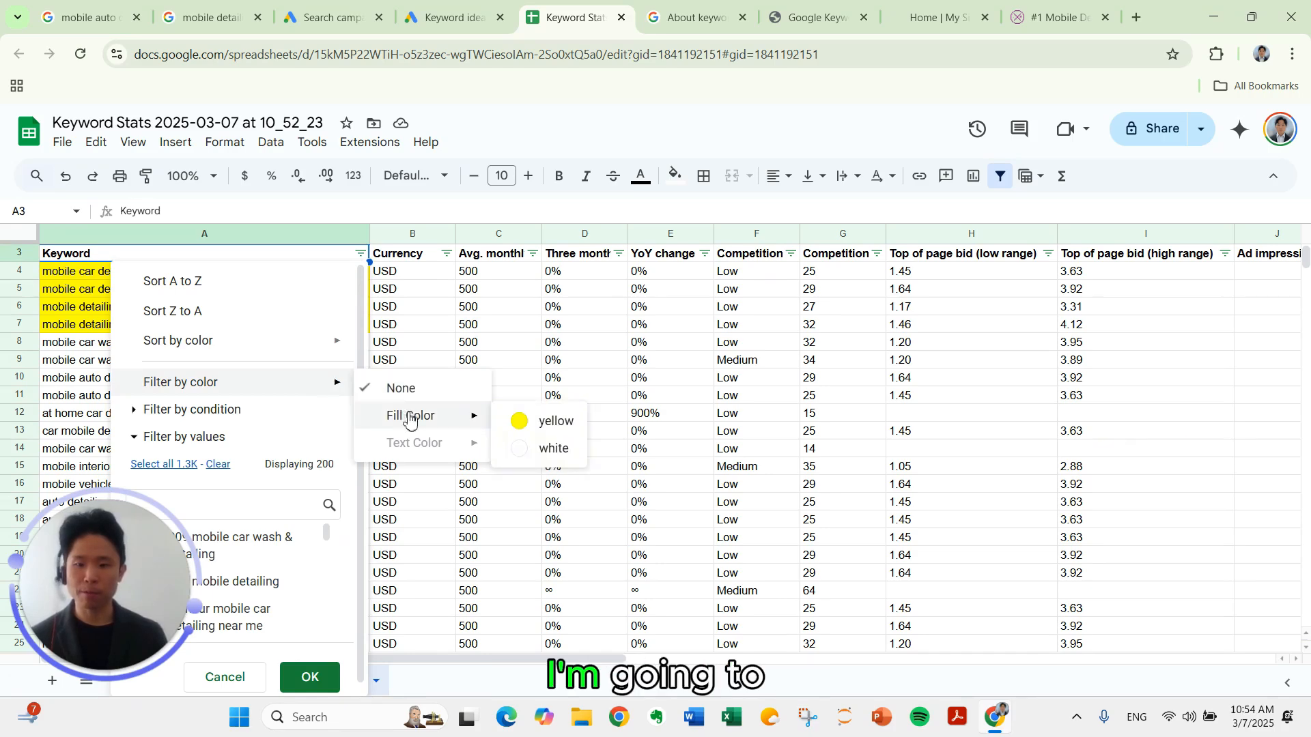
pyautogui.click(524, 421)
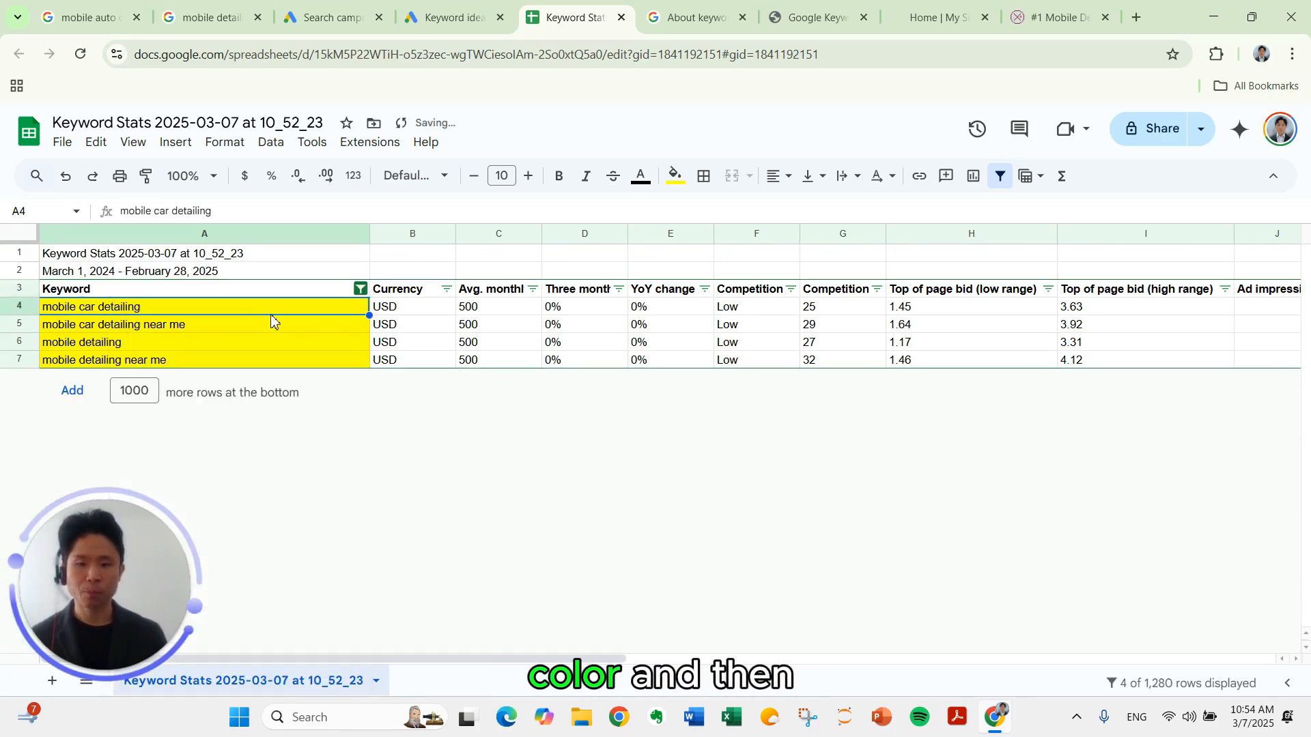
# Switch to the Google Ads campaign draft and review the match type notation for entering the ad group's keywords.
pyautogui.hotkey('ctrl', 'shift', 'Tab')
pyautogui.hotkey('ctrl', 'shift', 'Tab')
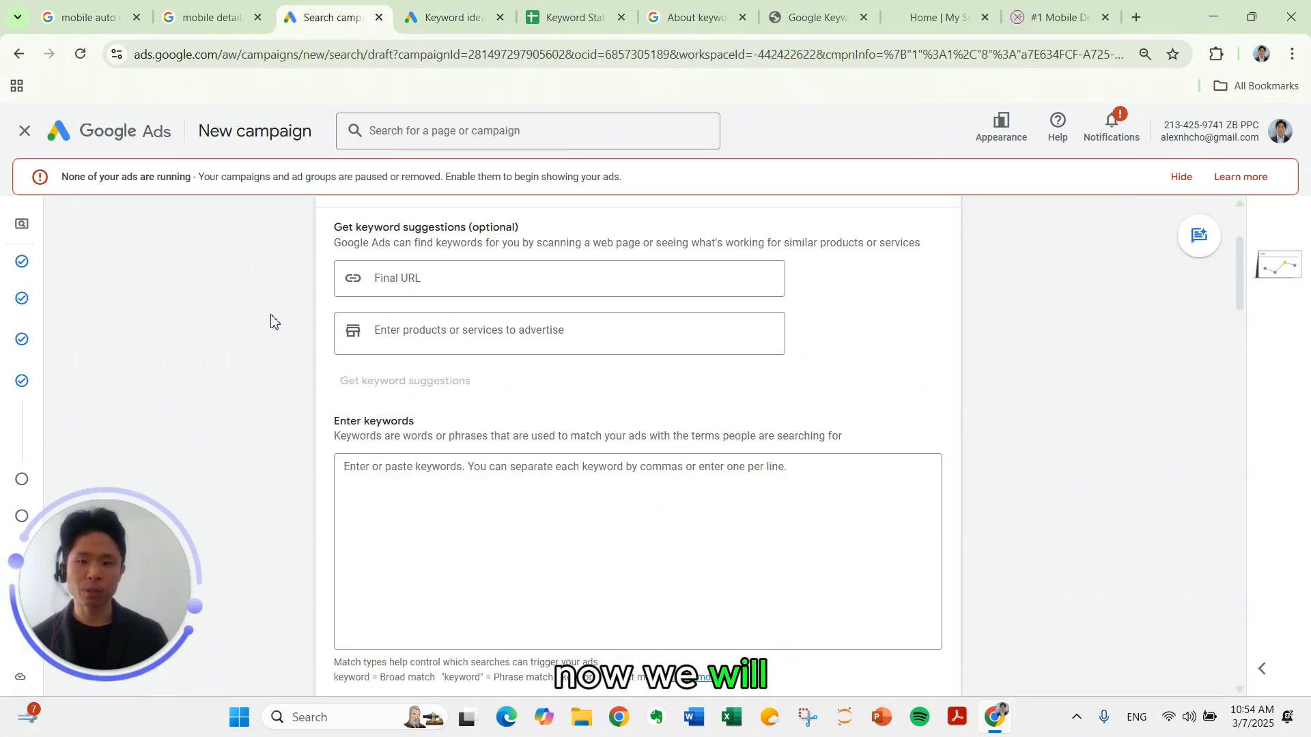
pyautogui.scroll(-1, 403, 380)
pyautogui.scroll(-1, 401, 382)
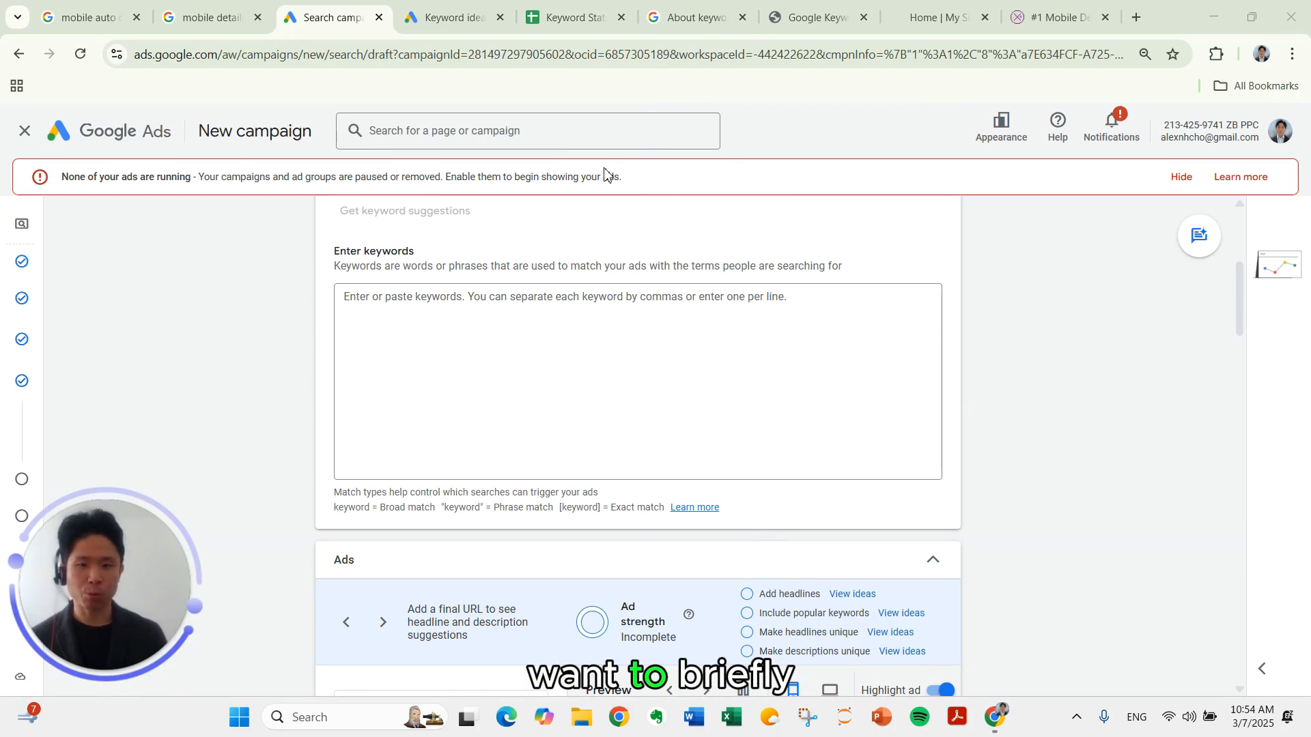
pyautogui.click(336, 487)
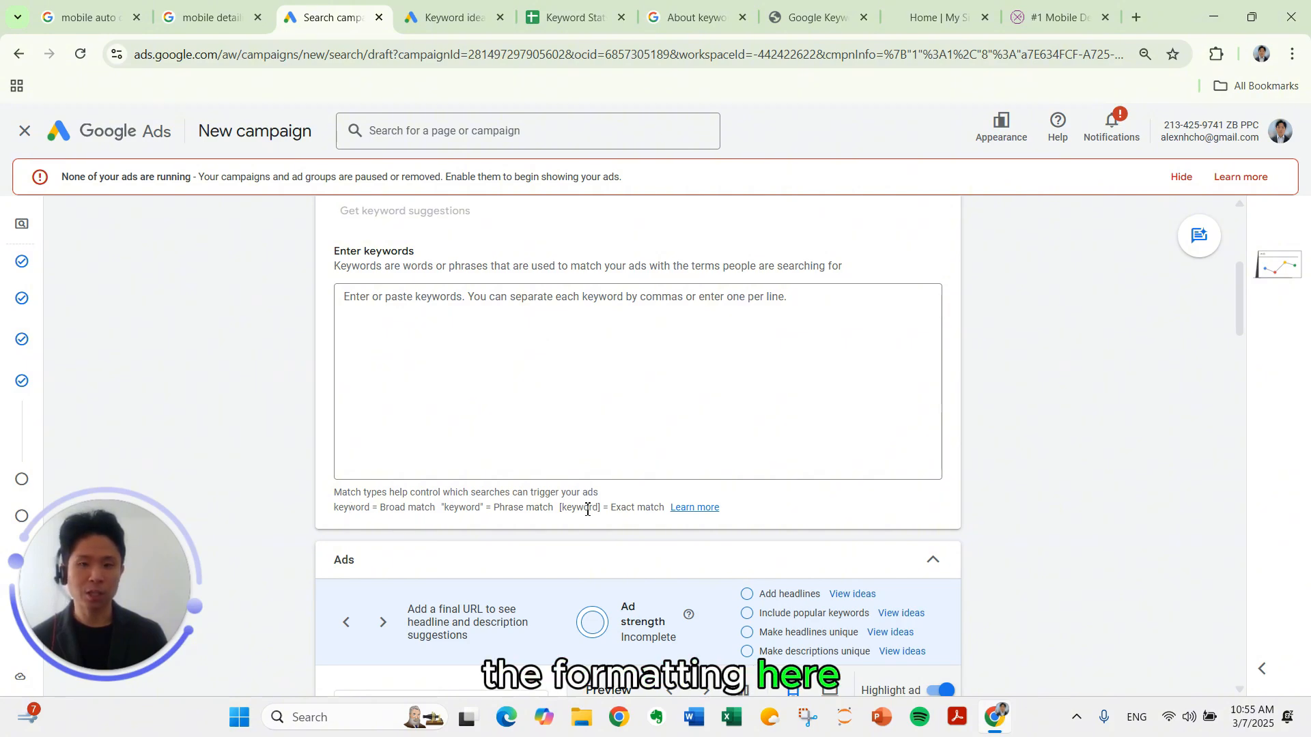
# Examine the comparison of broad, phrase and exact match in the Google Ads Help article, minimizing the Help guide chat.
pyautogui.click(447, 18)
pyautogui.click(668, 28)
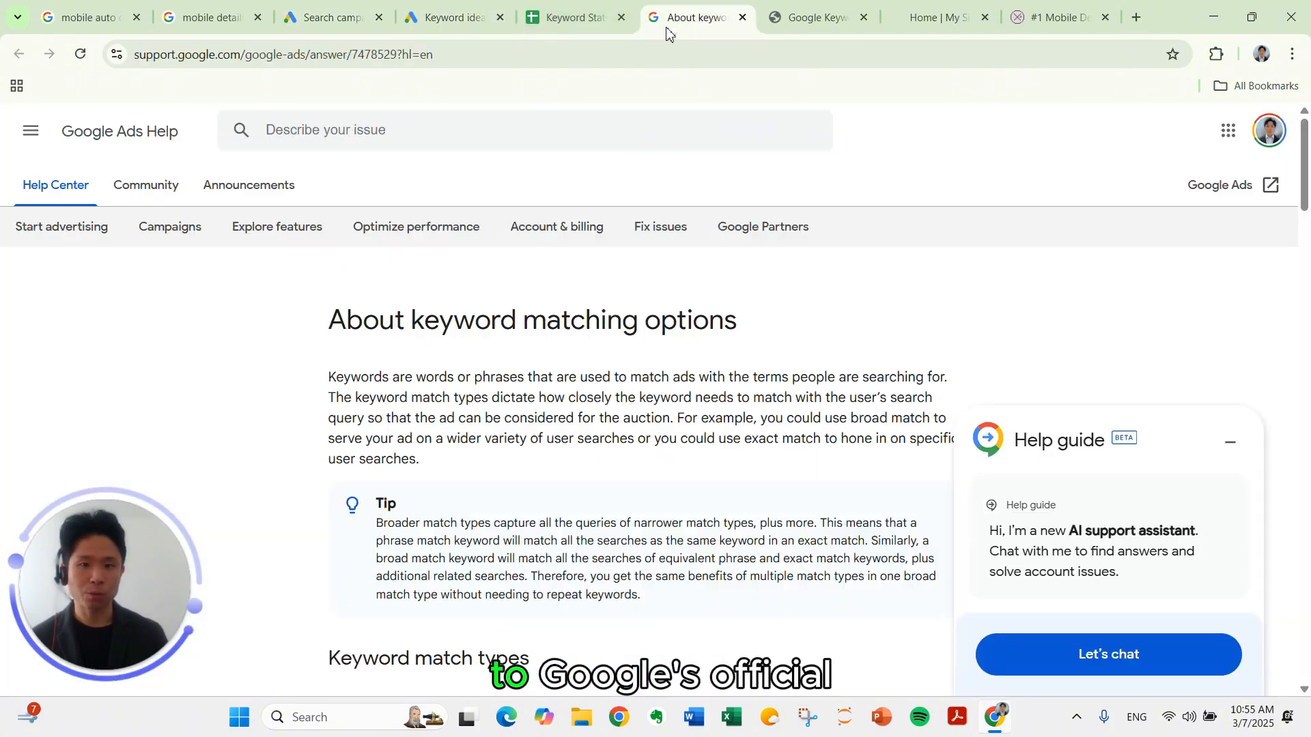
pyautogui.scroll(-3, 648, 328)
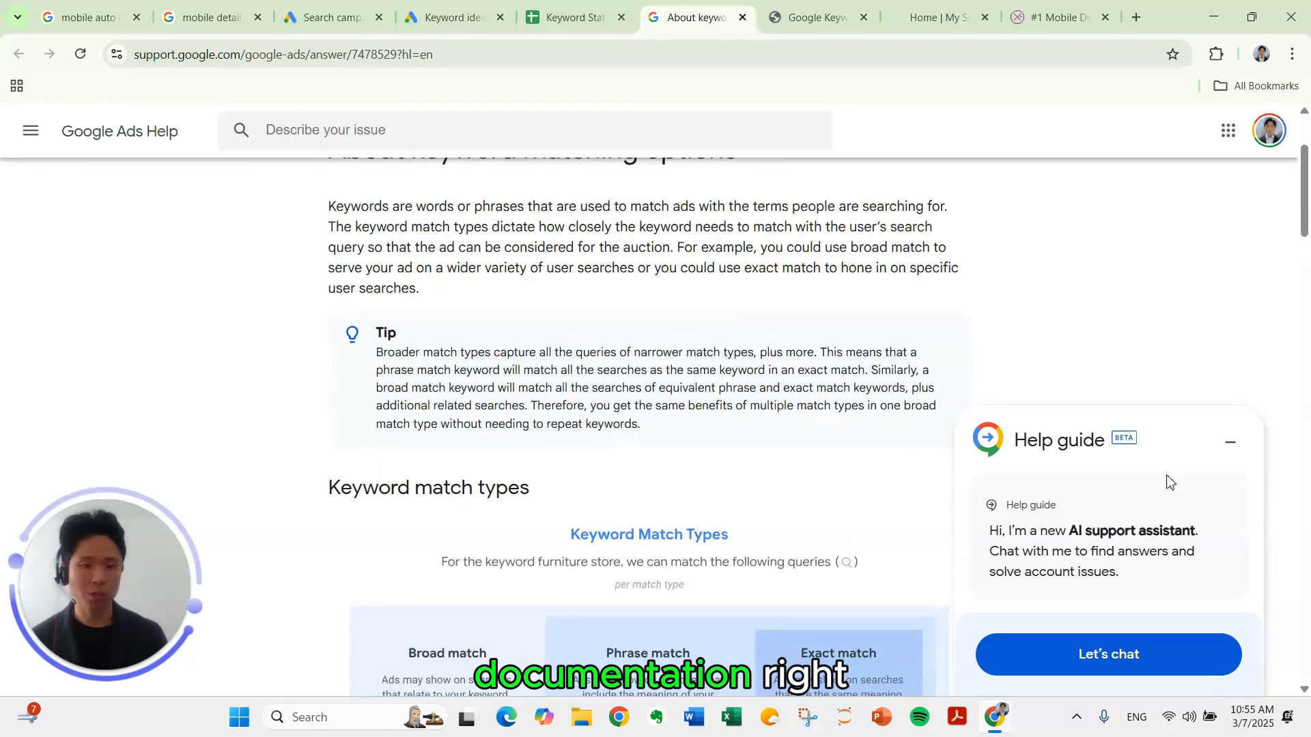
pyautogui.click(1231, 442)
pyautogui.scroll(-4, 888, 512)
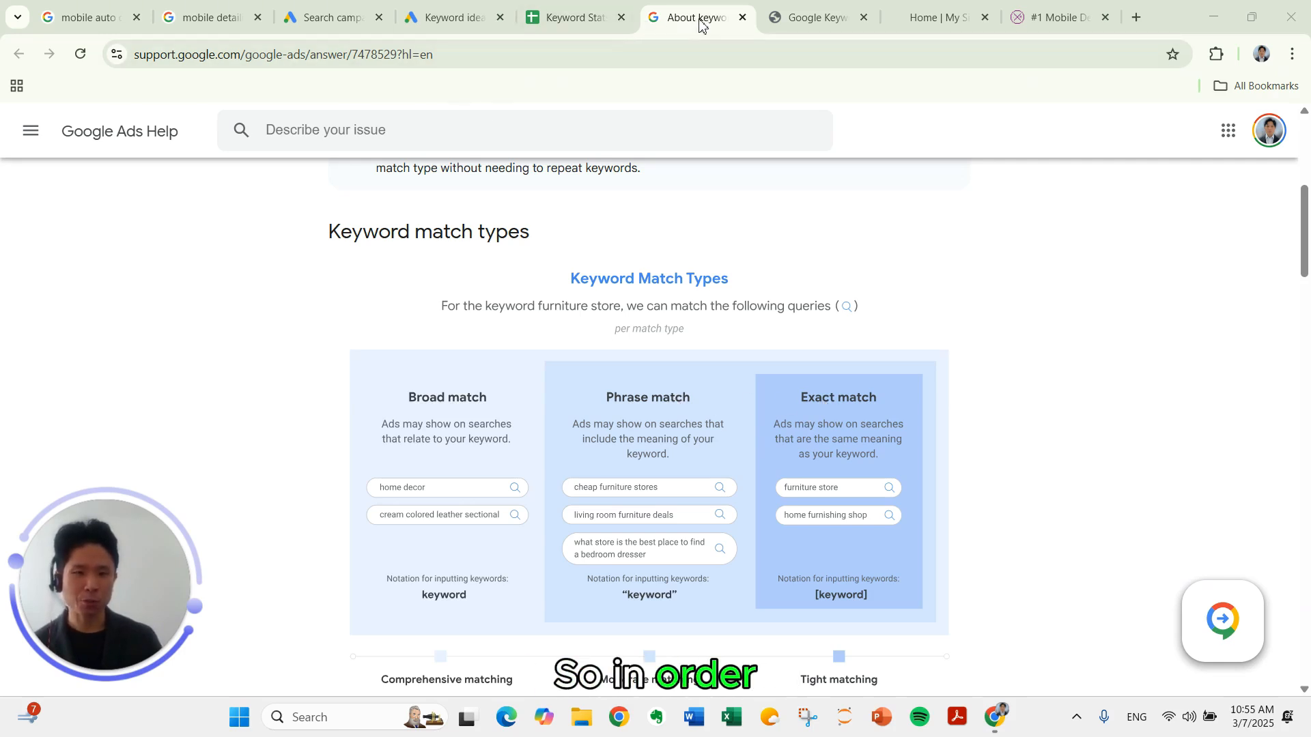
# Copy the four keywords in A4:A7 of the spreadsheet into KeywordWrap and wrap them in match type notation.
pyautogui.click(579, 15)
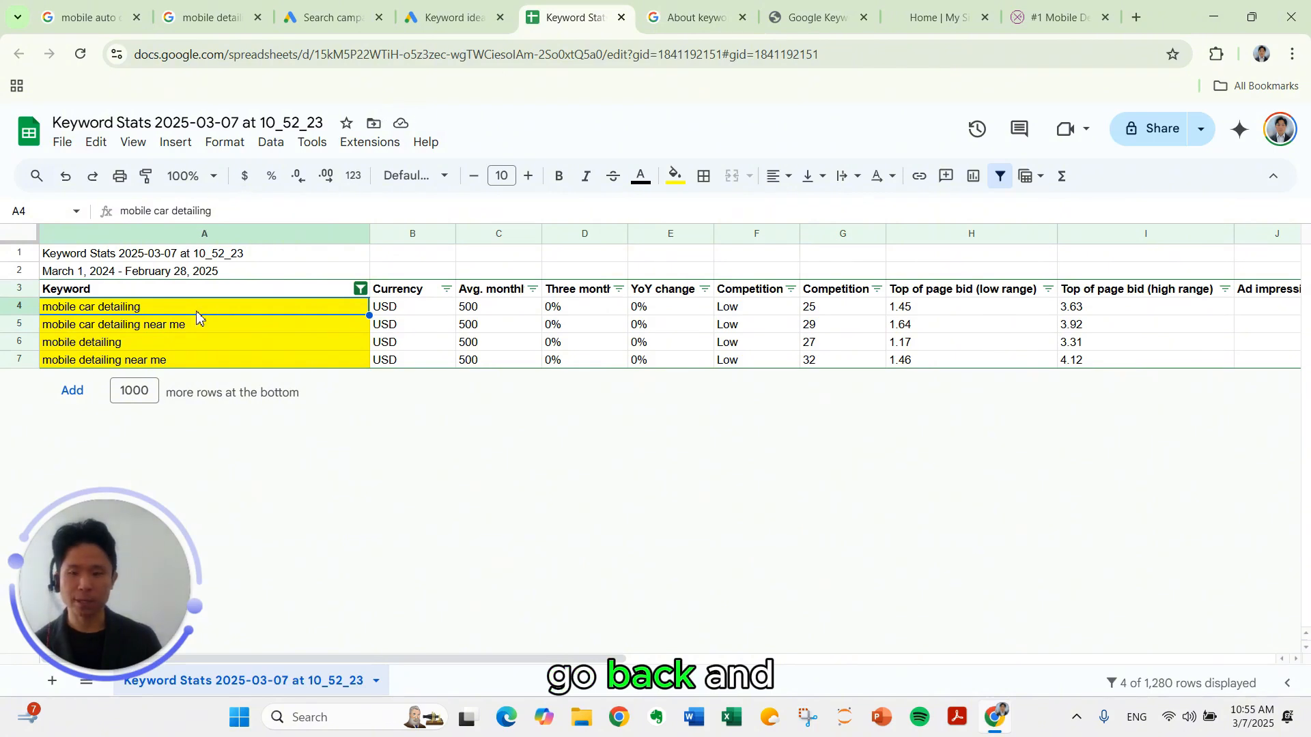
pyautogui.keyDown('shift'); pyautogui.click(193, 366); pyautogui.keyUp('shift')
pyautogui.hotkey('ctrl', 'c')
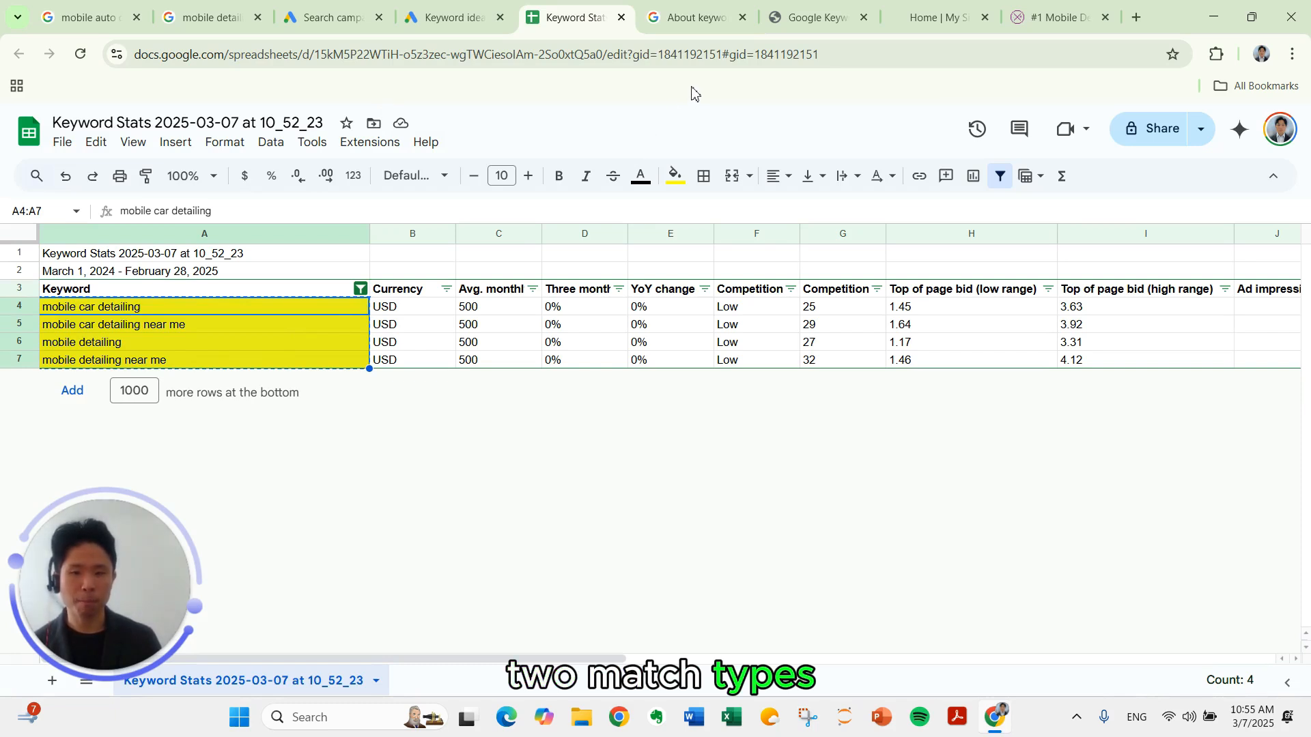
pyautogui.click(772, 27)
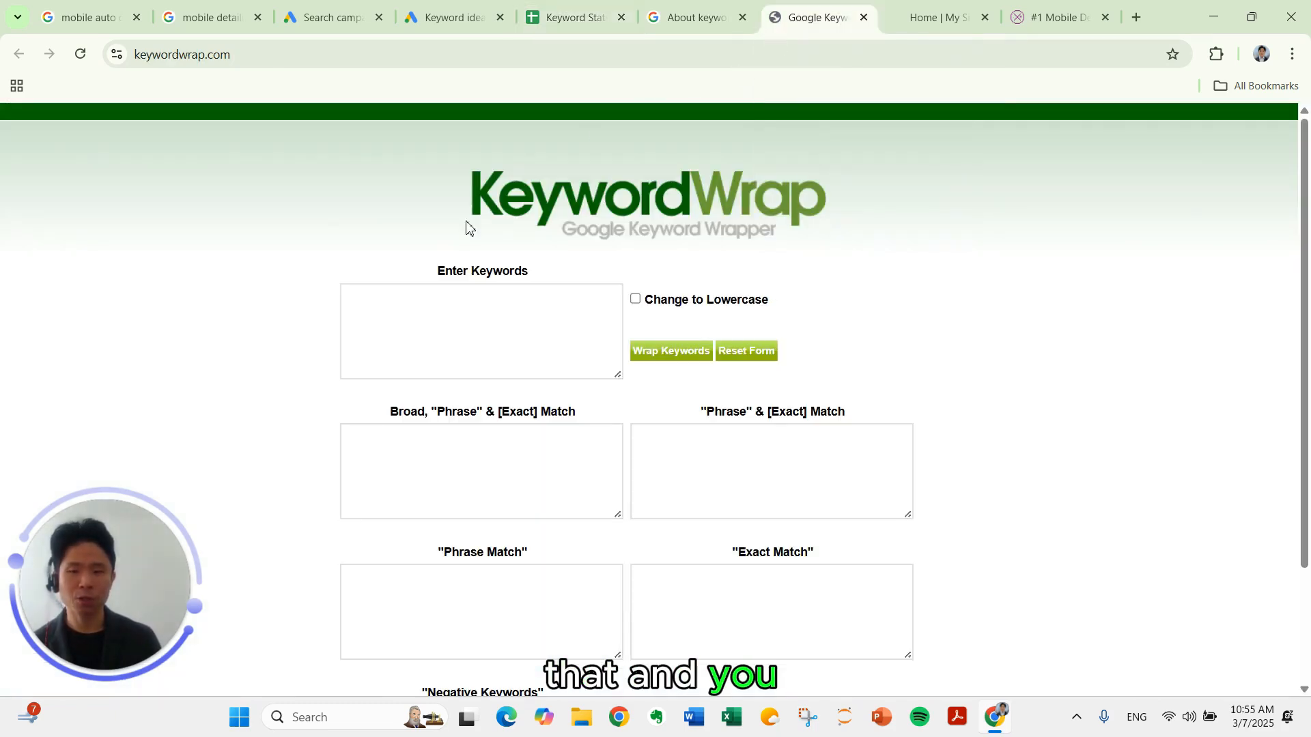
pyautogui.click(429, 312)
pyautogui.hotkey('ctrl', 'v')
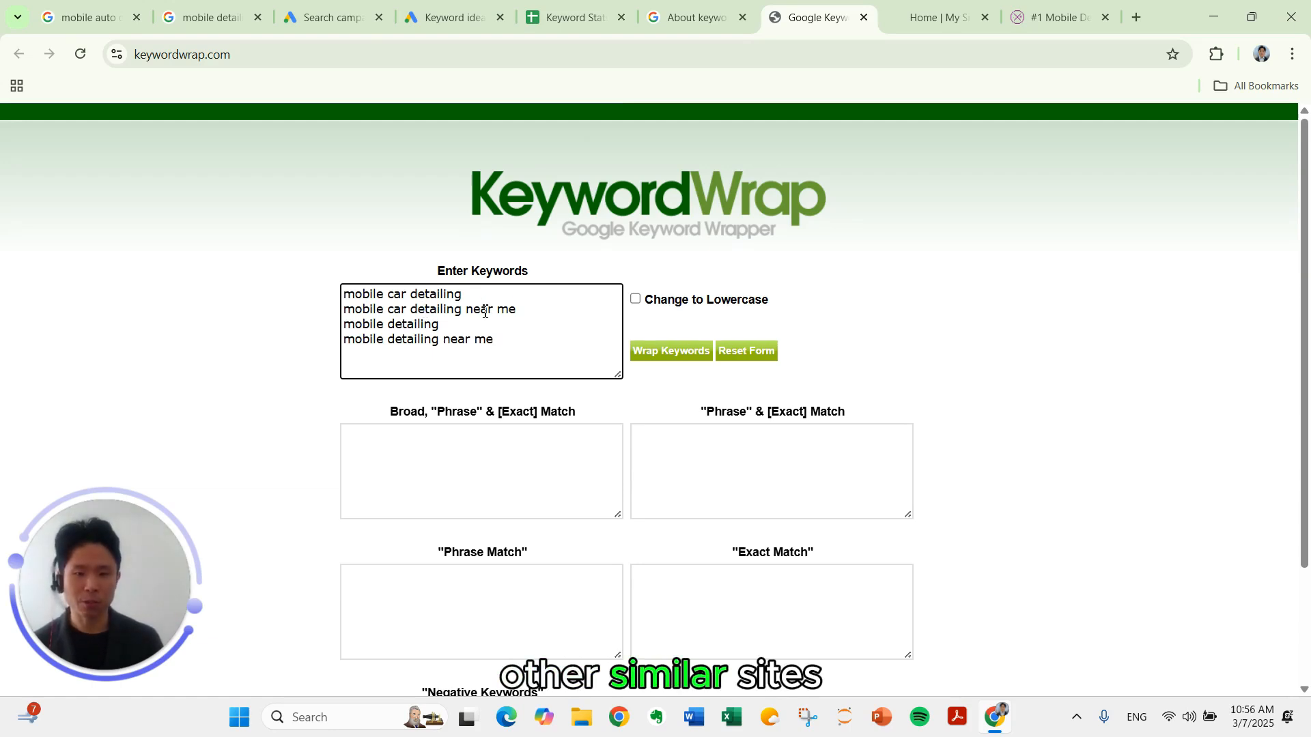
pyautogui.click(657, 348)
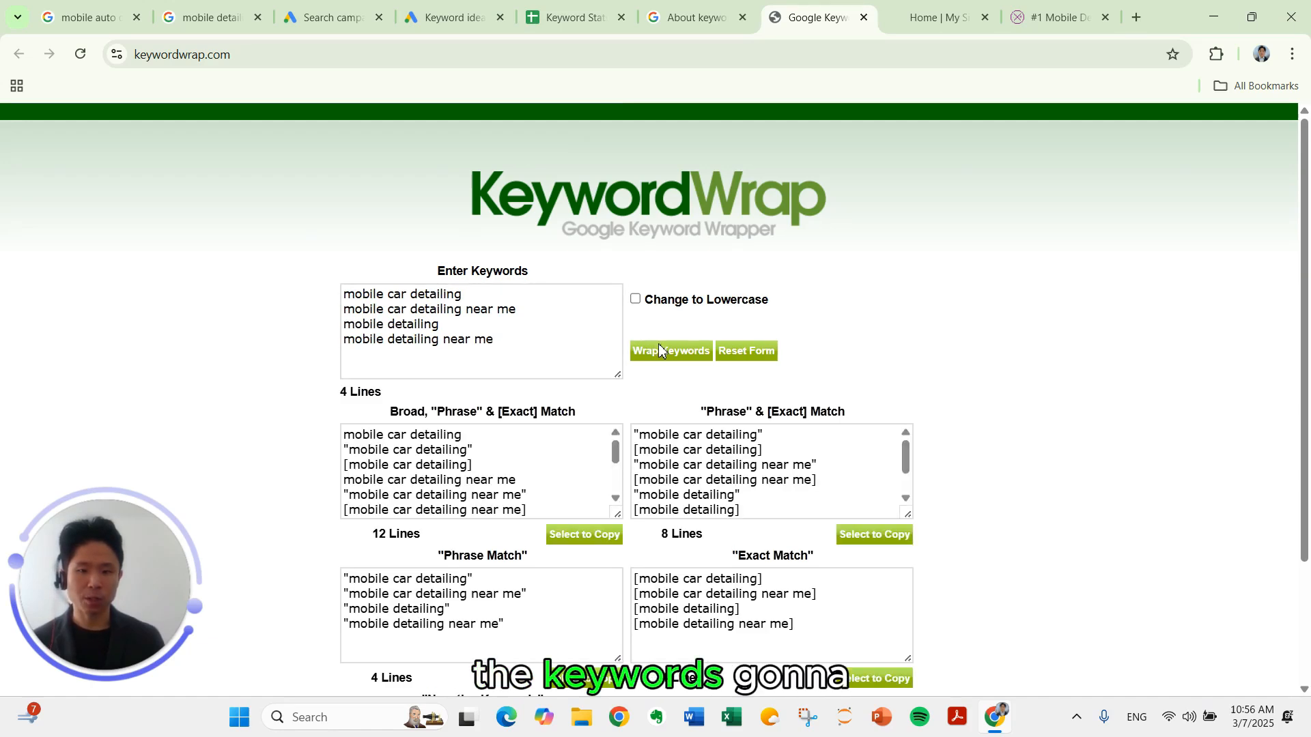
# Copy KeywordWrap's combined phrase and exact match list into the ad group's keyword box in the Google Ads draft.
pyautogui.tripleClick(705, 417)
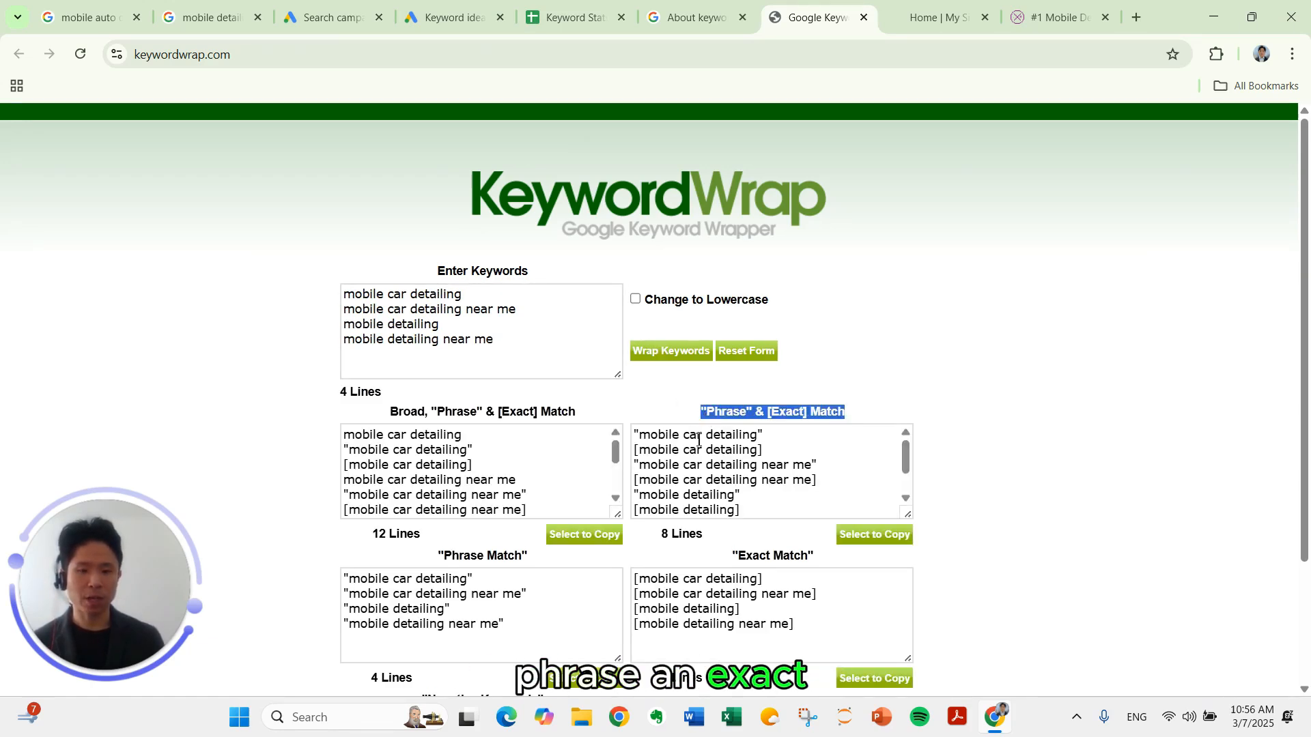
pyautogui.click(898, 539)
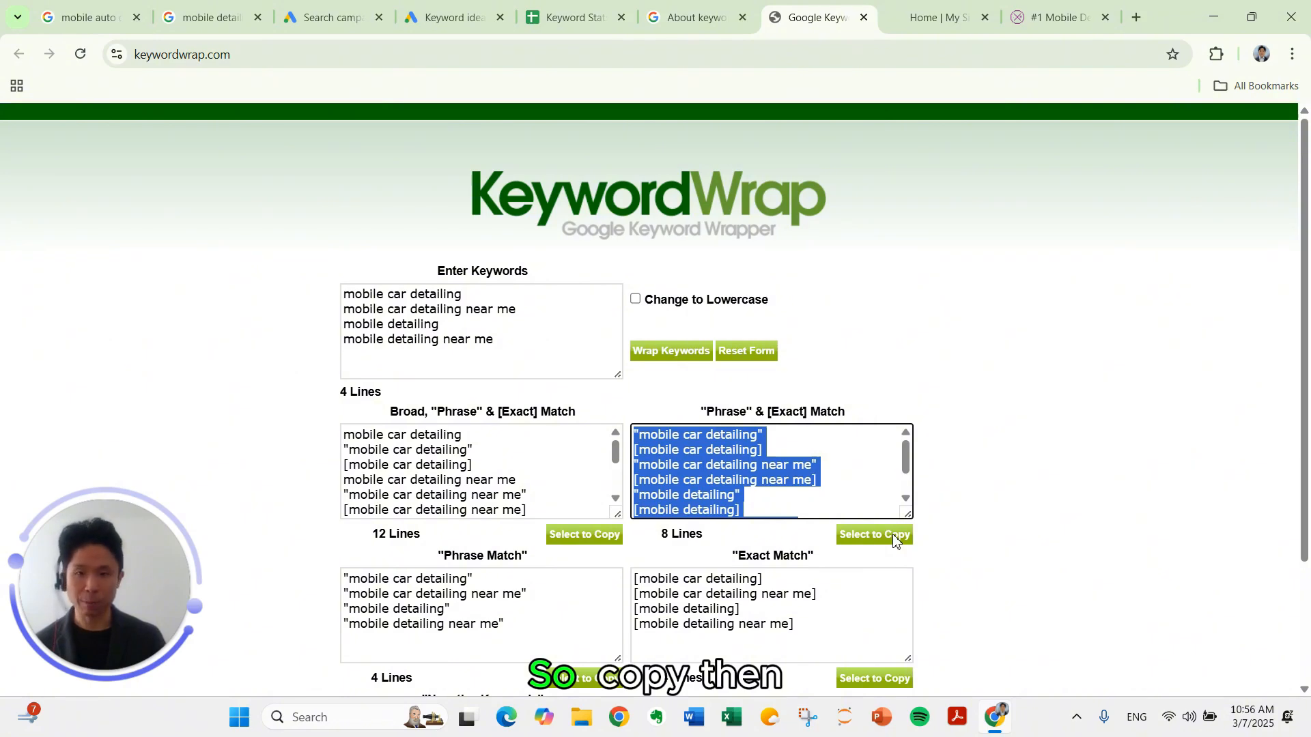
pyautogui.click(330, 18)
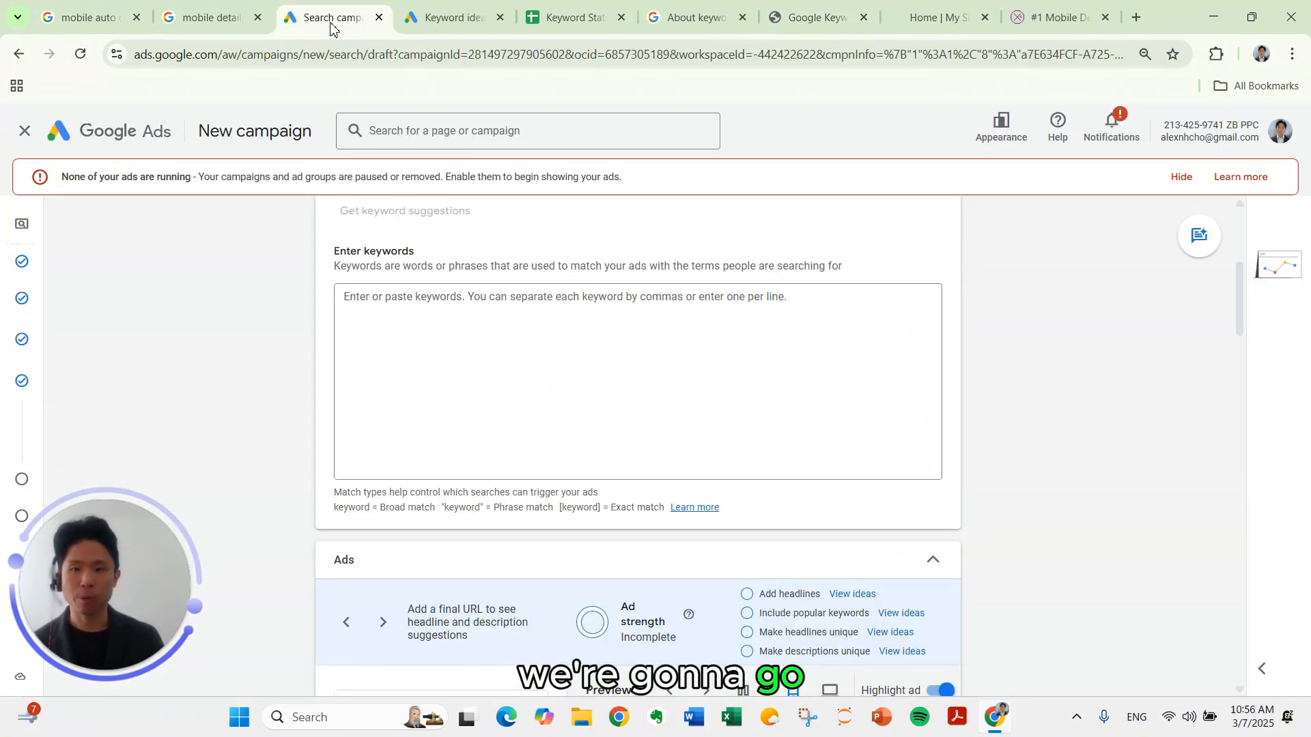
pyautogui.click(397, 303)
pyautogui.hotkey('ctrl', 'v')
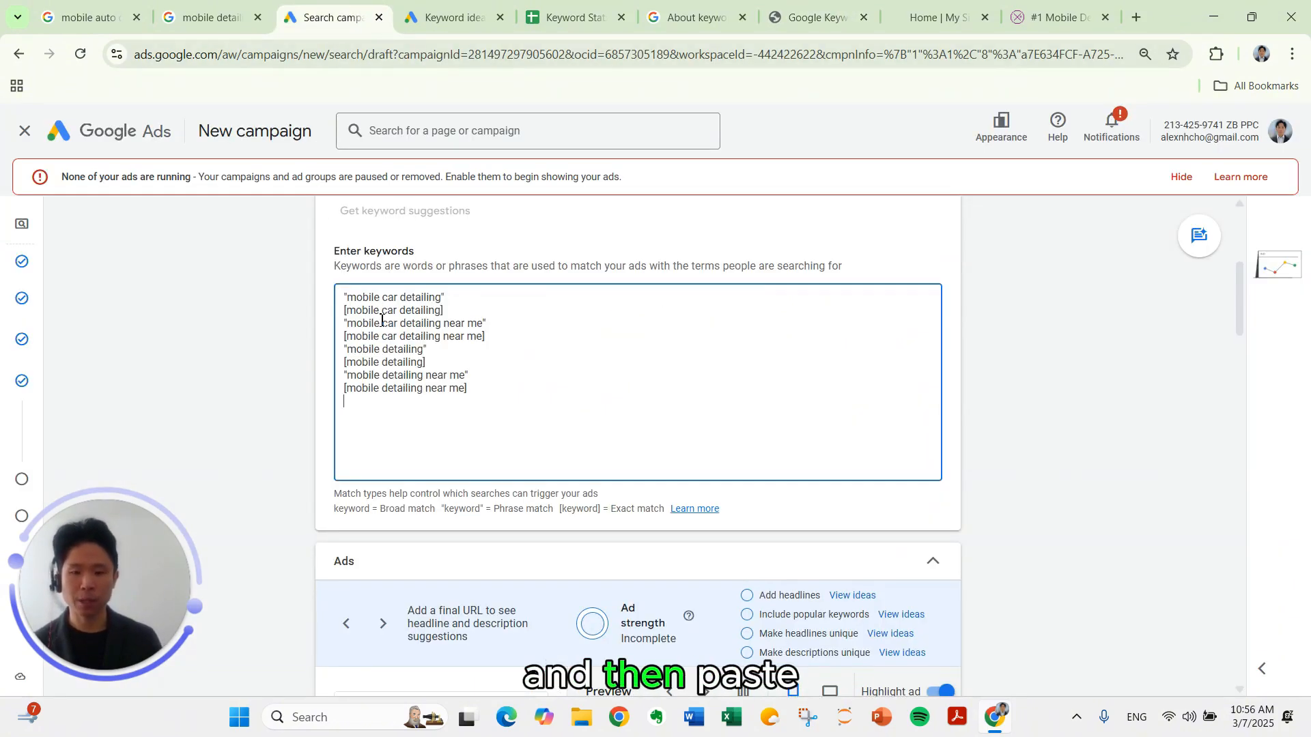
# Review the entered keywords and the Ads section's final URL, display path and headline fields.
pyautogui.scroll(-1, 343, 393)
pyautogui.scroll(-1, 344, 392)
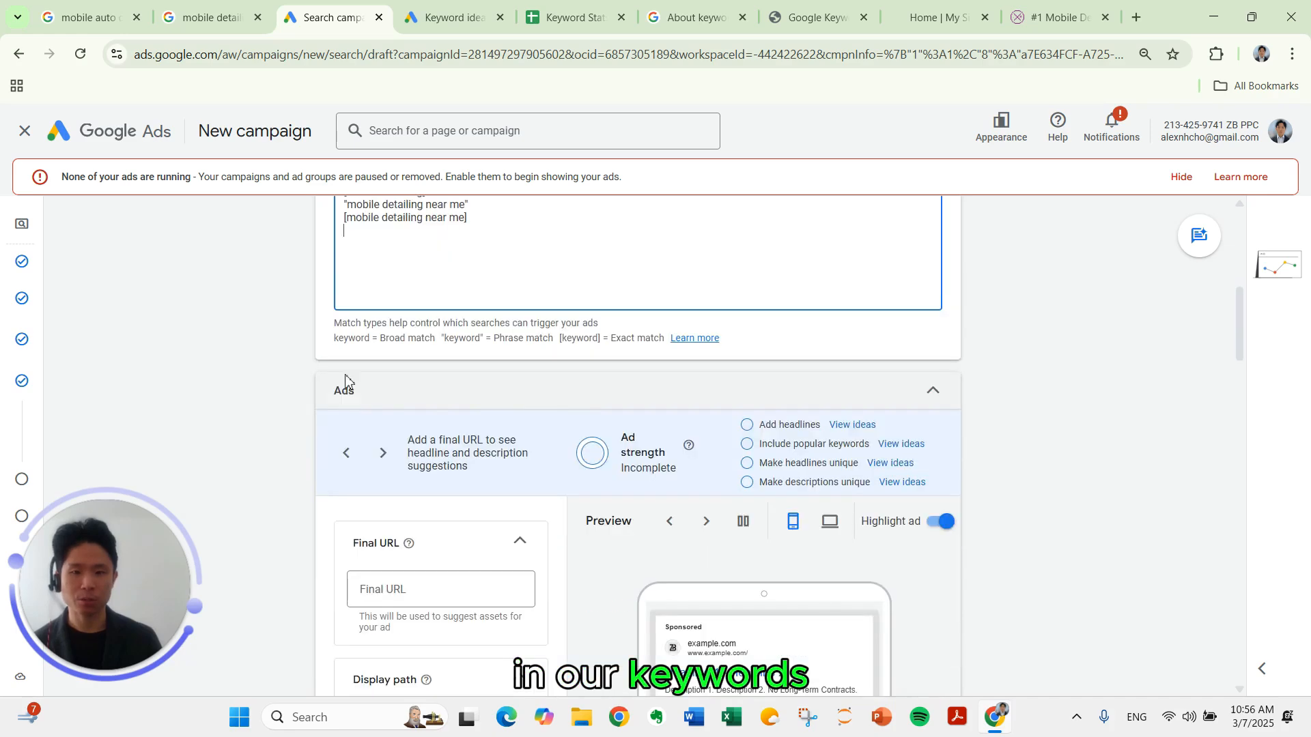
pyautogui.scroll(1, 341, 380)
pyautogui.scroll(-3, 340, 342)
pyautogui.scroll(3, 287, 314)
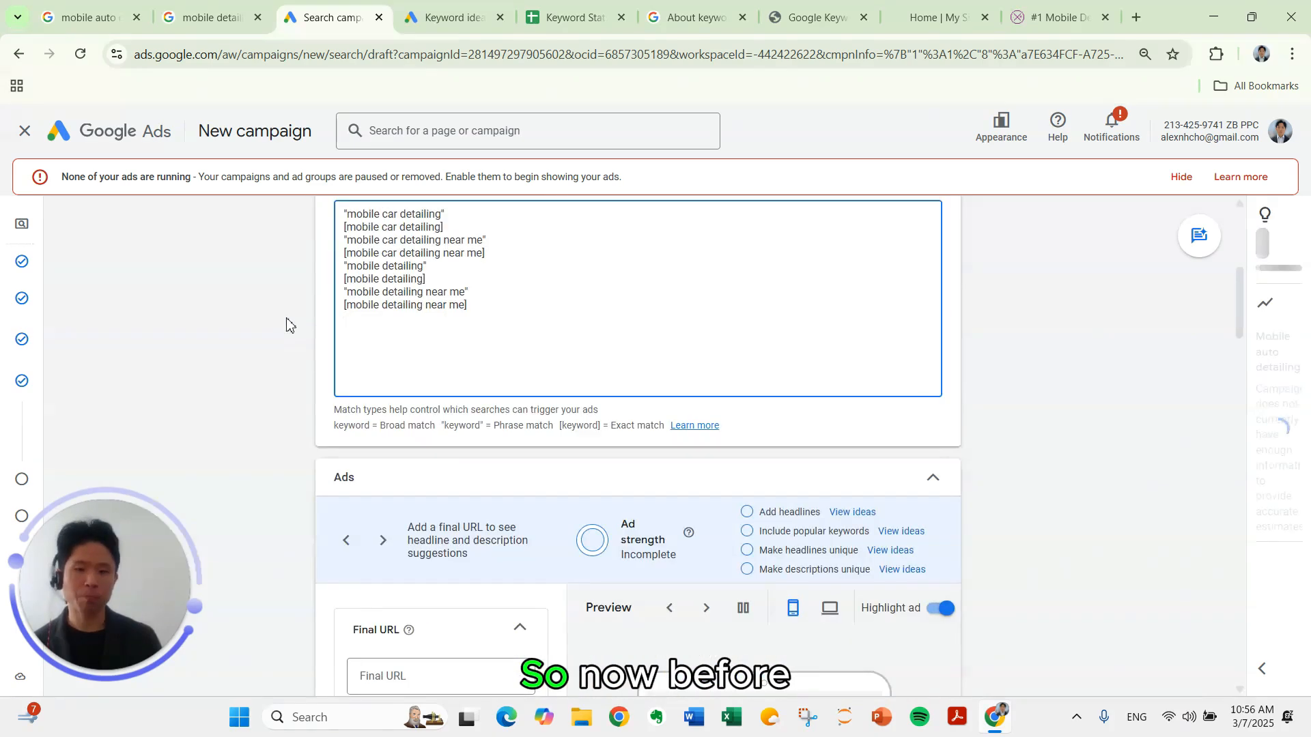
pyautogui.click(517, 190)
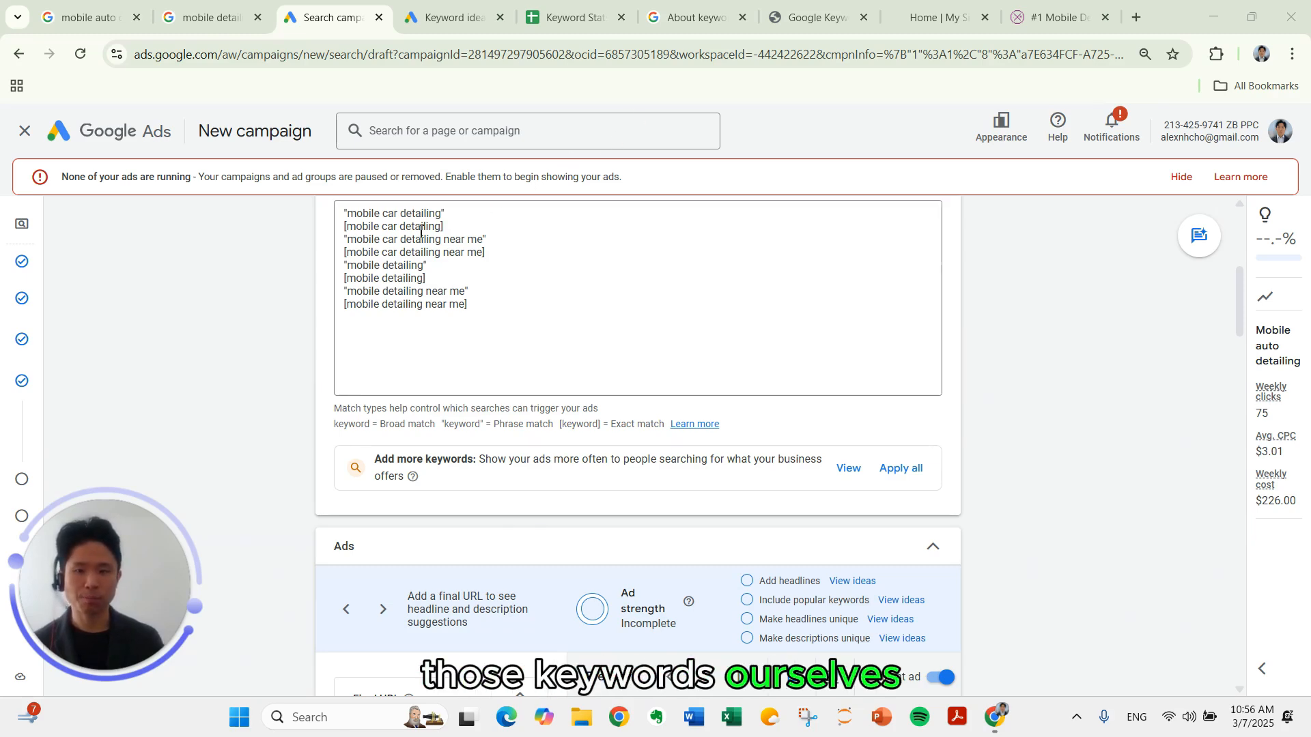
pyautogui.scroll(-5, 307, 342)
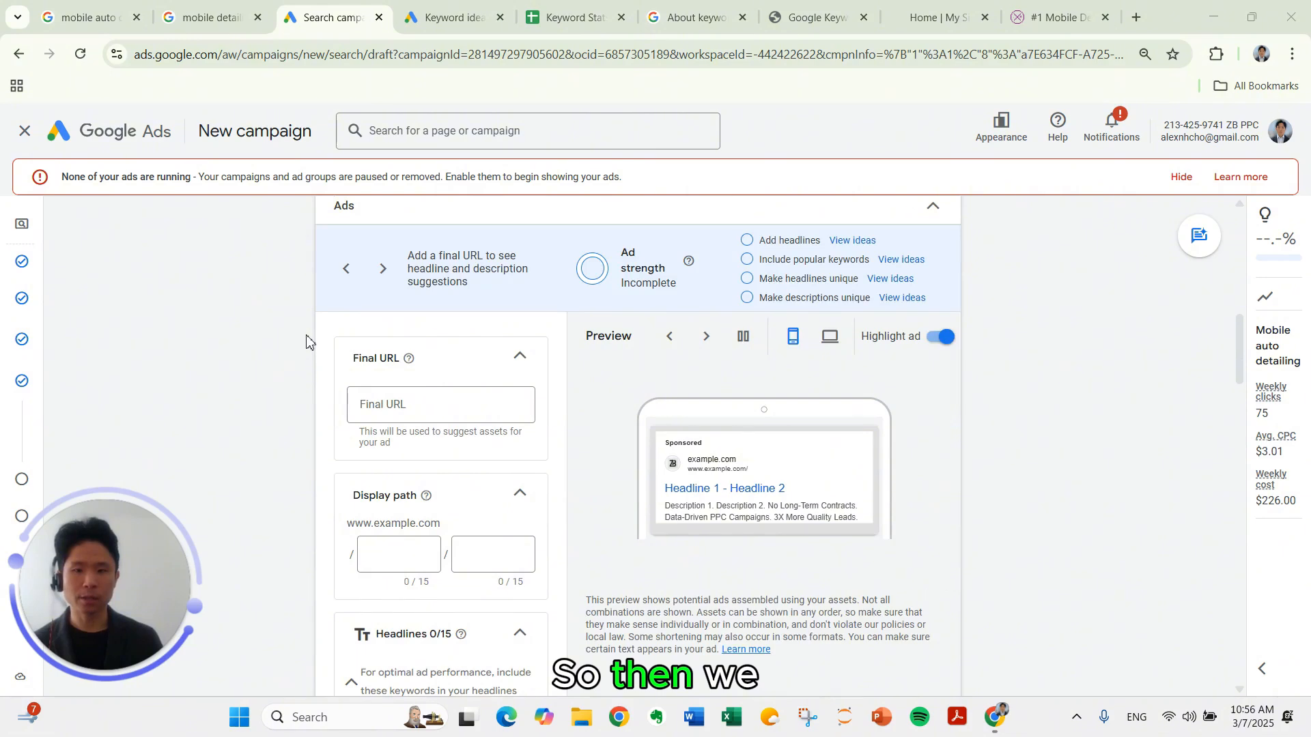
pyautogui.scroll(-1, 307, 341)
pyautogui.scroll(1, 319, 328)
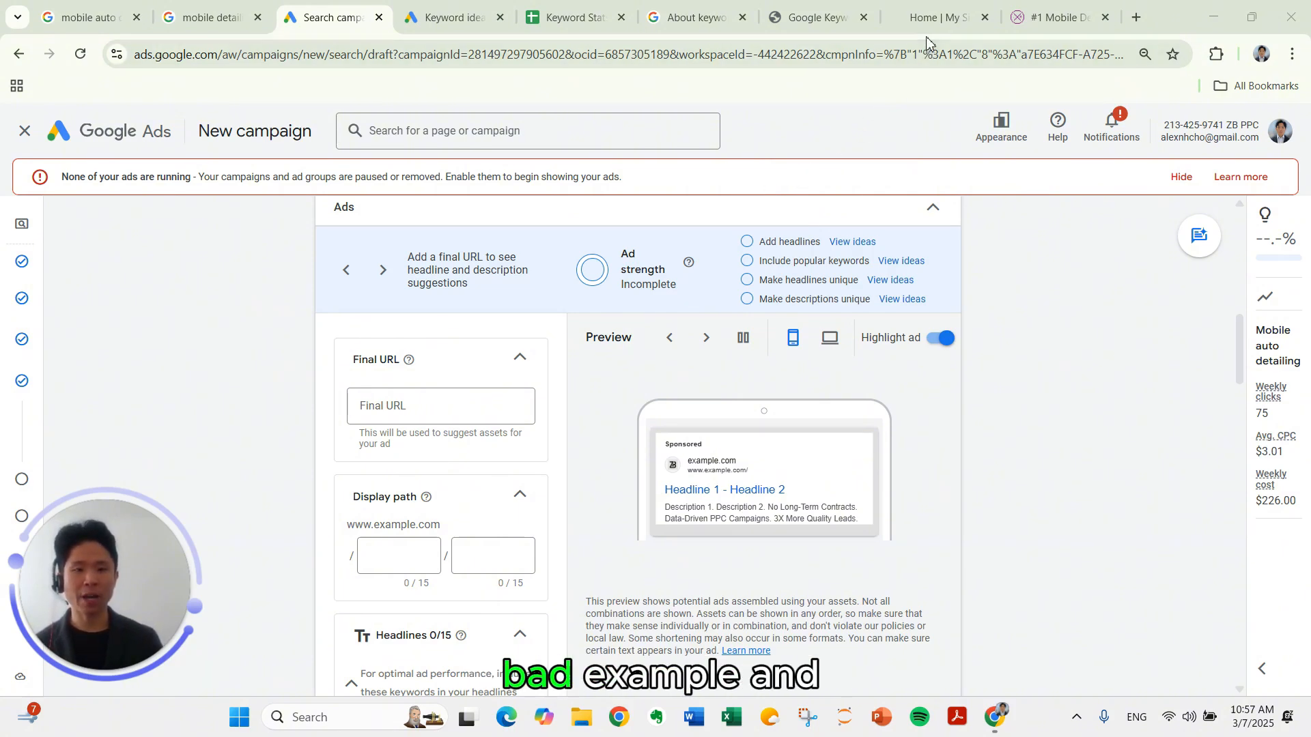
# Switch to the Kingdom Auto Detailing site and examine its hero area, testimonials, services, comparison table and booking options as a landing page example.
pyautogui.moveTo(942, 25)
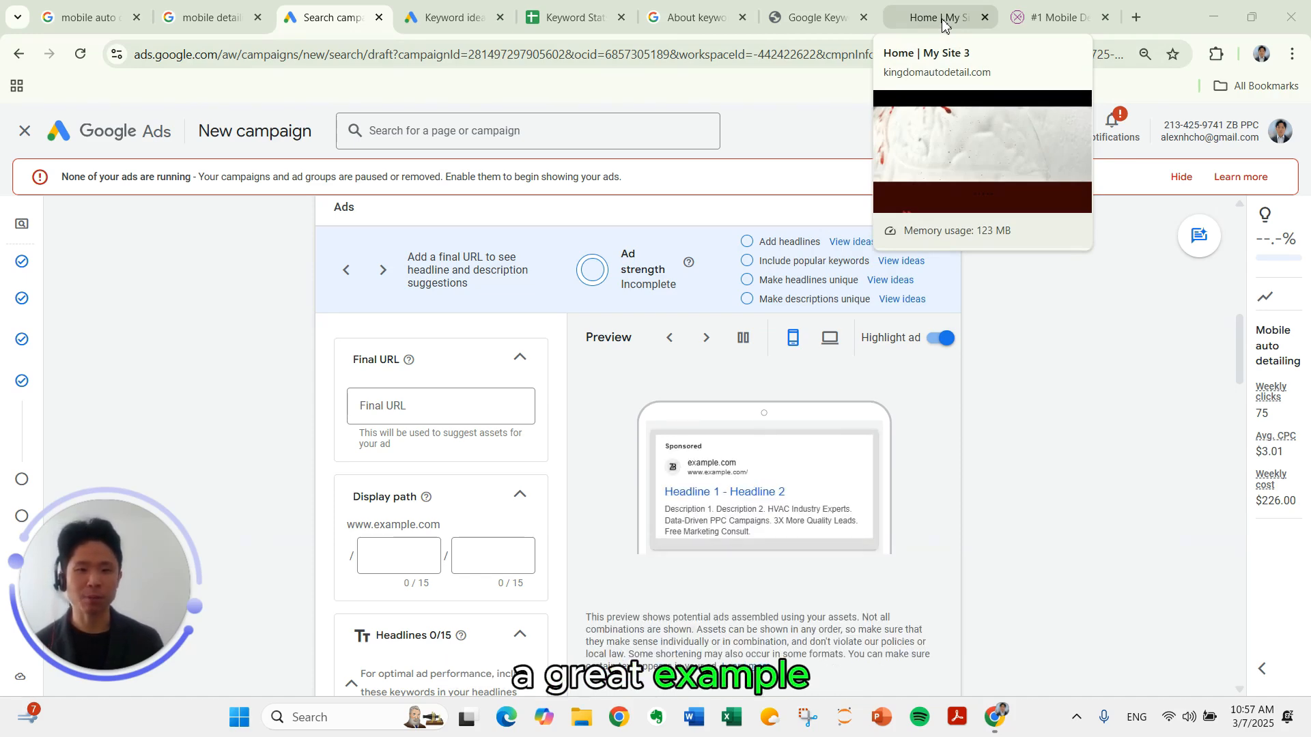
pyautogui.click(942, 25)
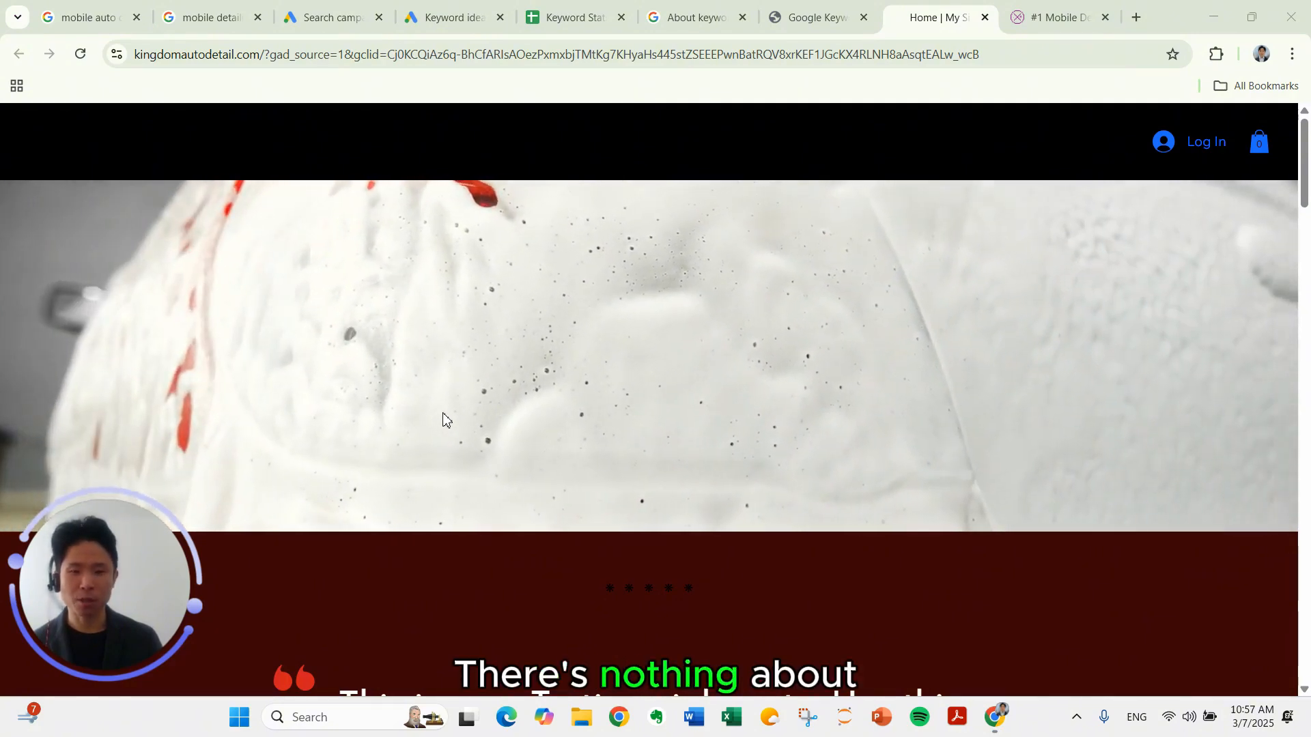
pyautogui.scroll(-3, 453, 413)
pyautogui.scroll(3, 478, 409)
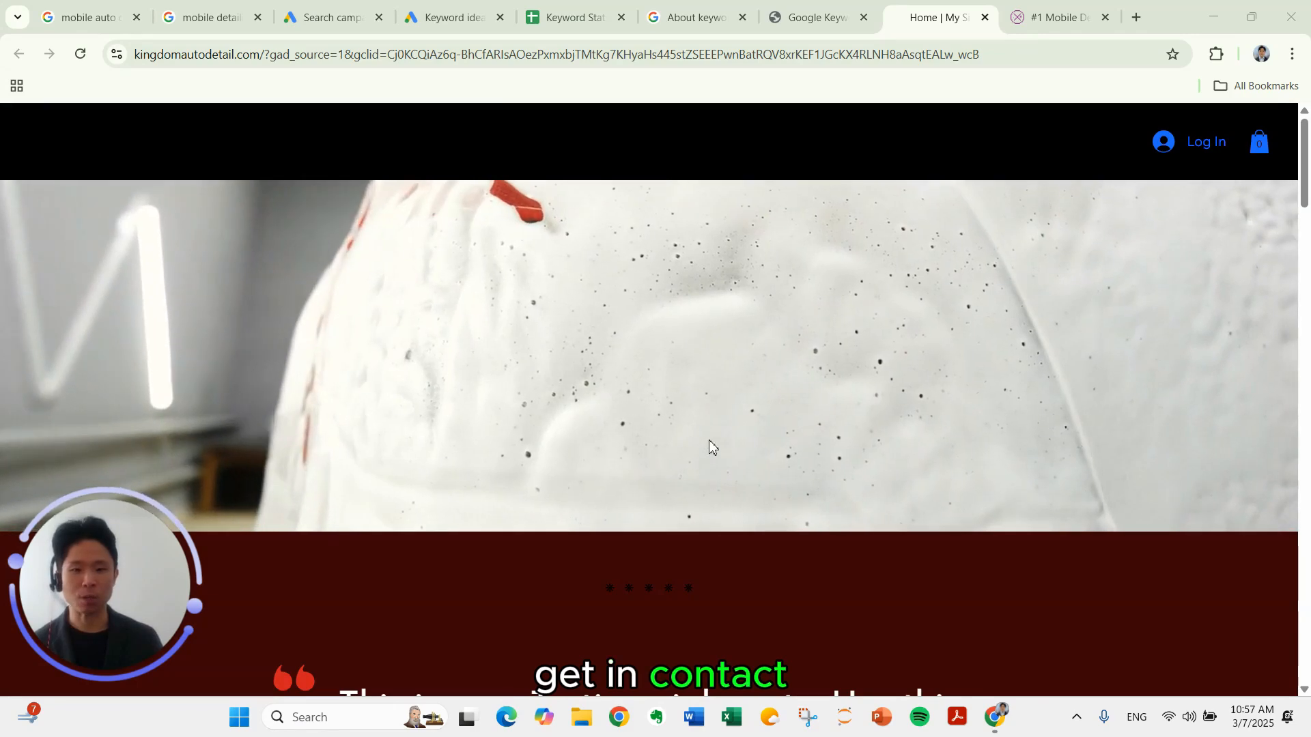
pyautogui.scroll(-4, 708, 440)
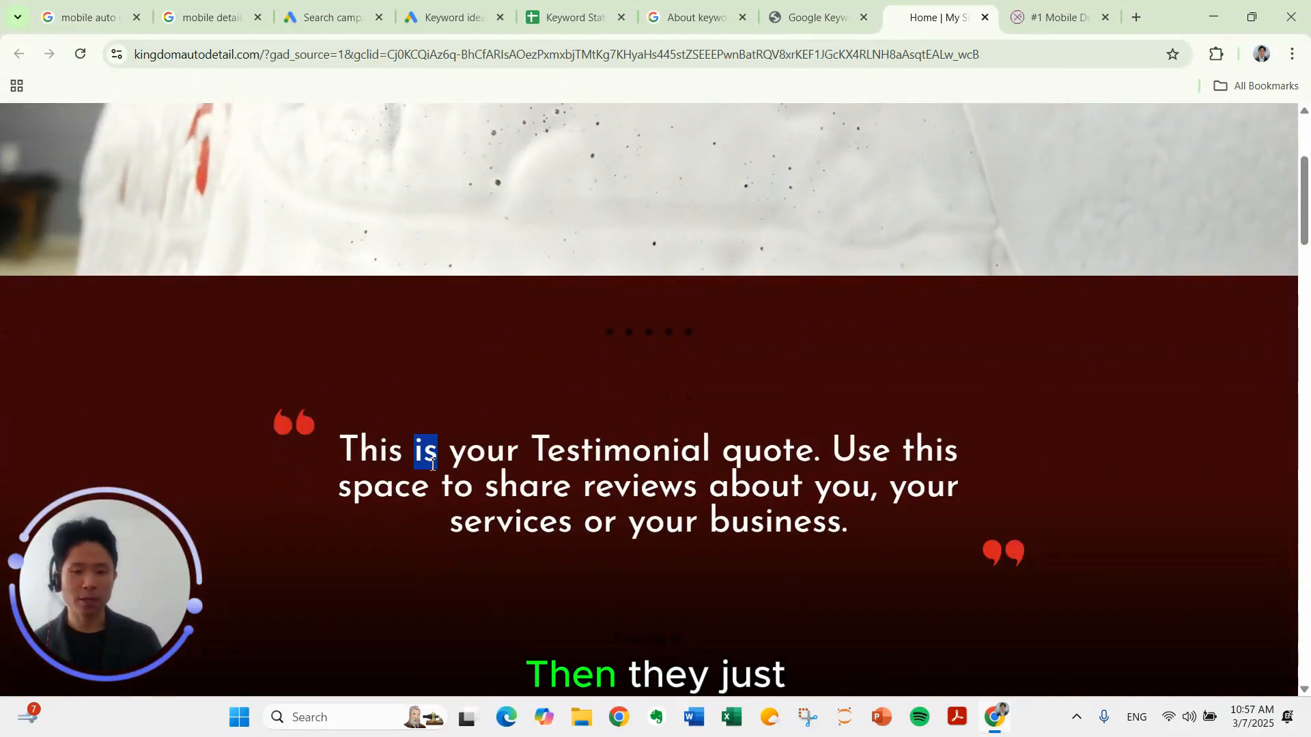
pyautogui.tripleClick(443, 456)
pyautogui.scroll(-1, 465, 434)
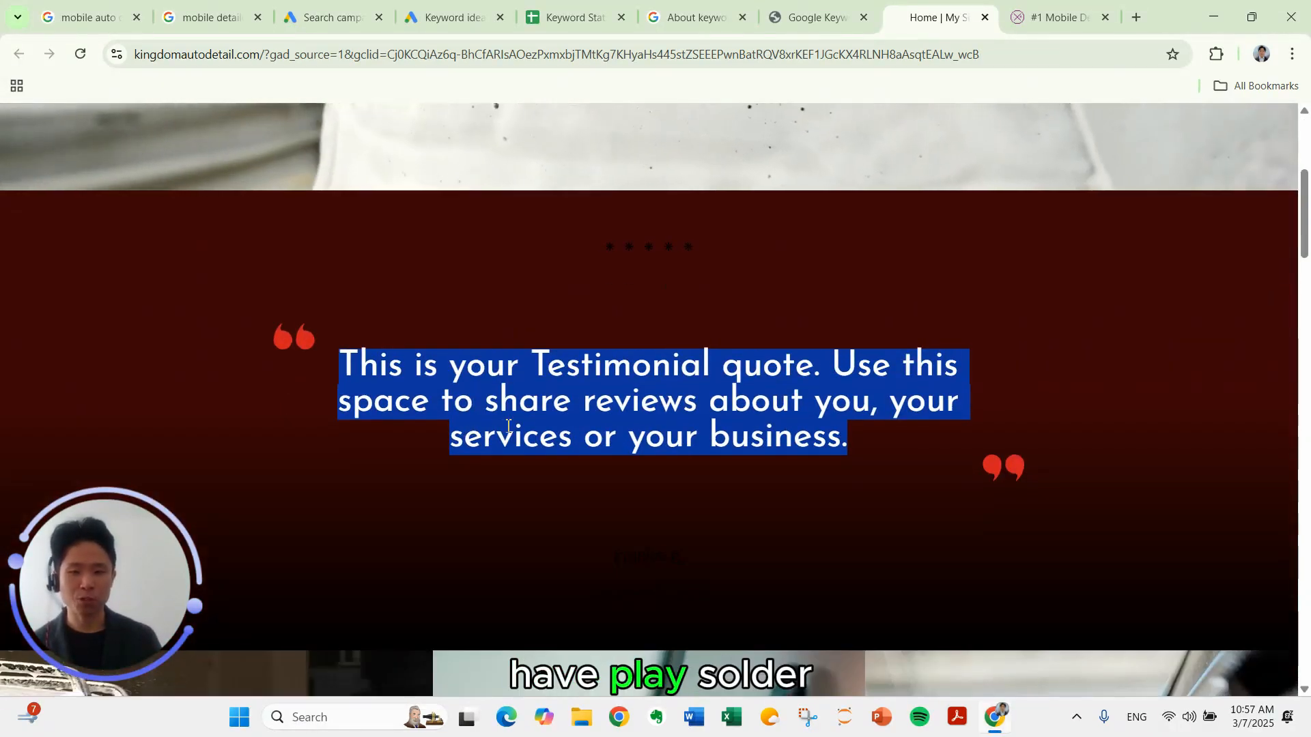
pyautogui.scroll(1, 509, 431)
pyautogui.scroll(-10, 574, 430)
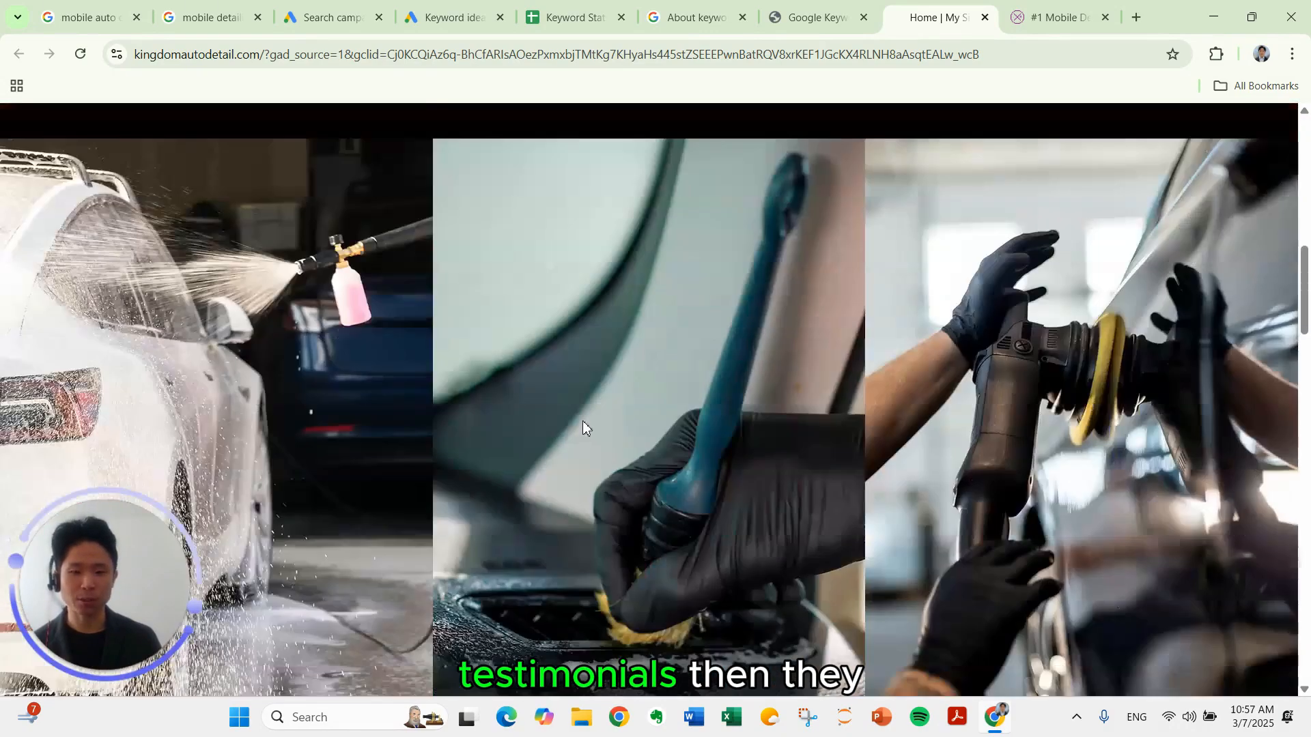
pyautogui.scroll(-15, 407, 437)
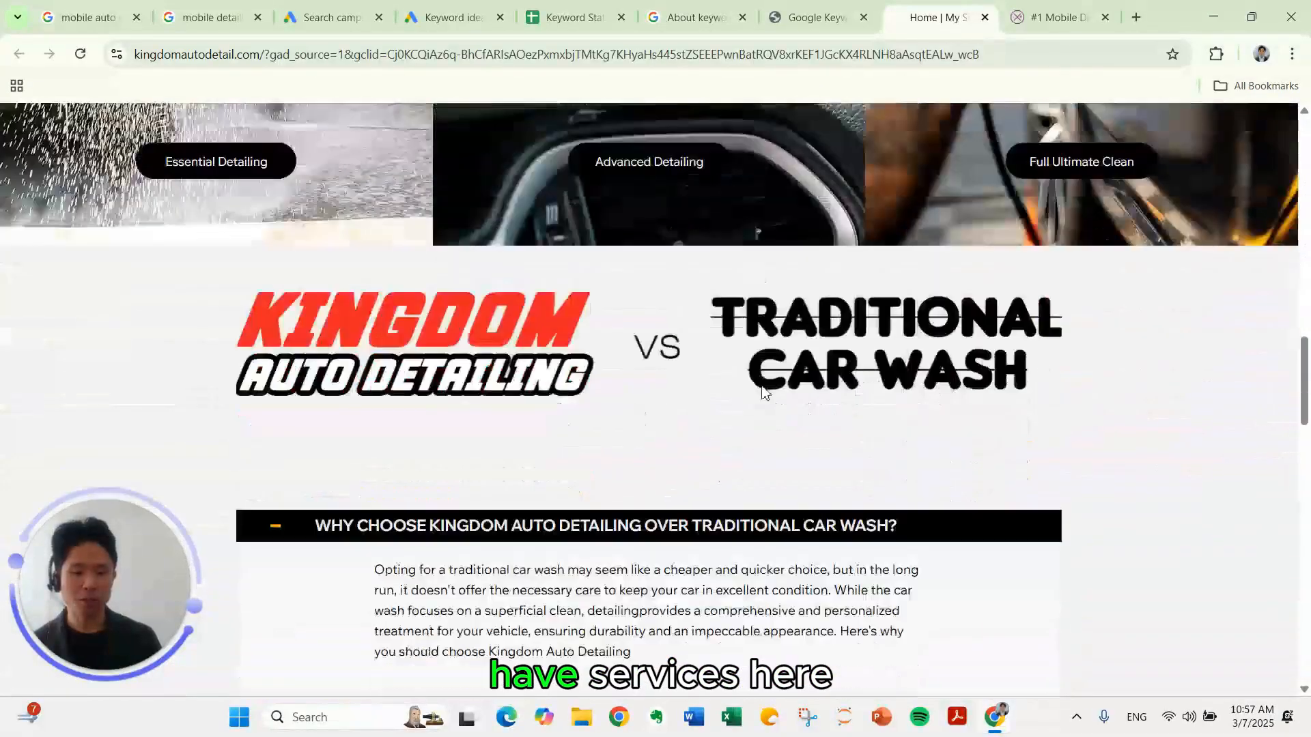
pyautogui.scroll(-18, 546, 451)
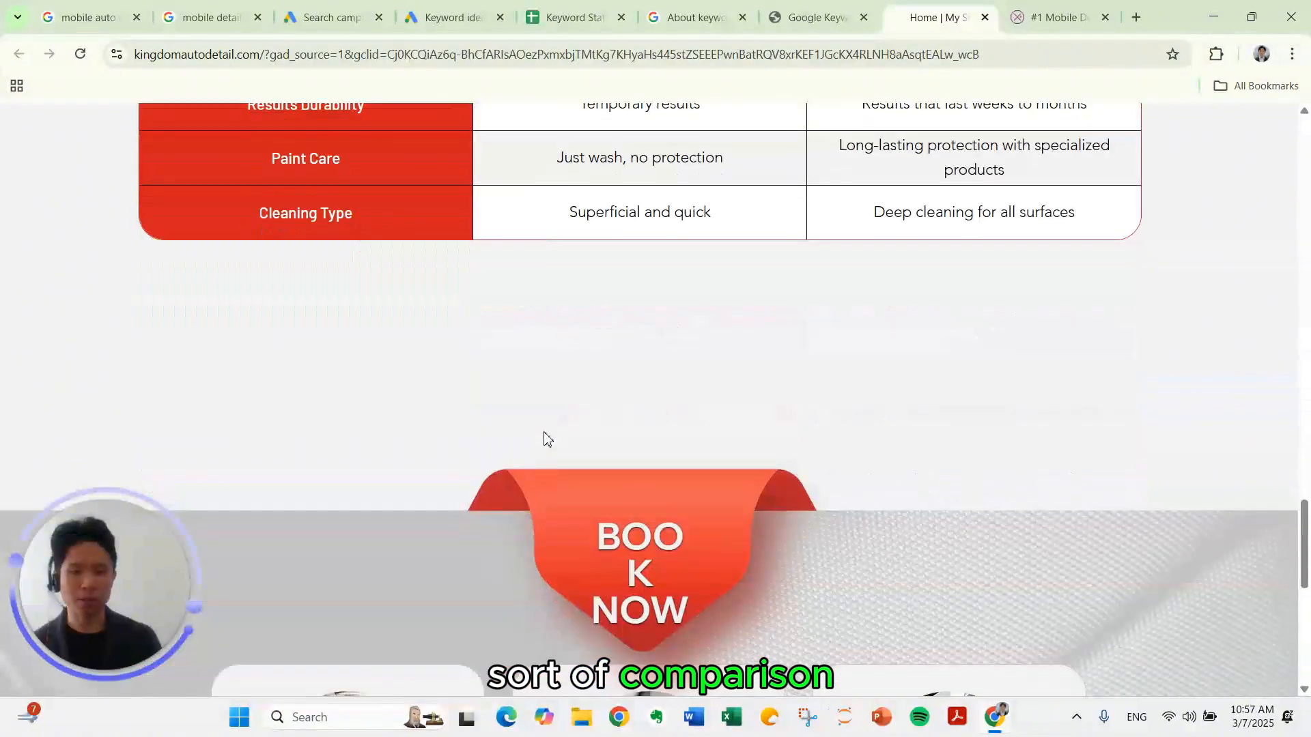
pyautogui.scroll(3, 546, 434)
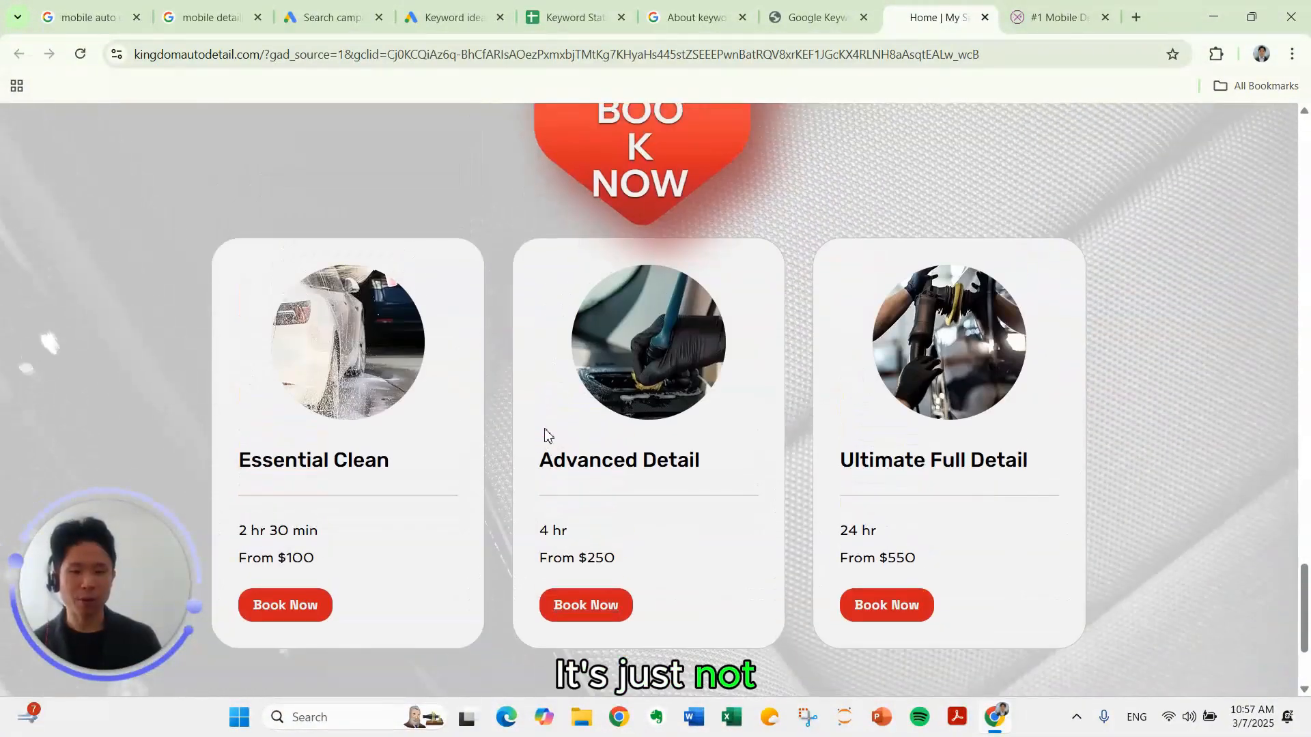
pyautogui.scroll(6, 546, 434)
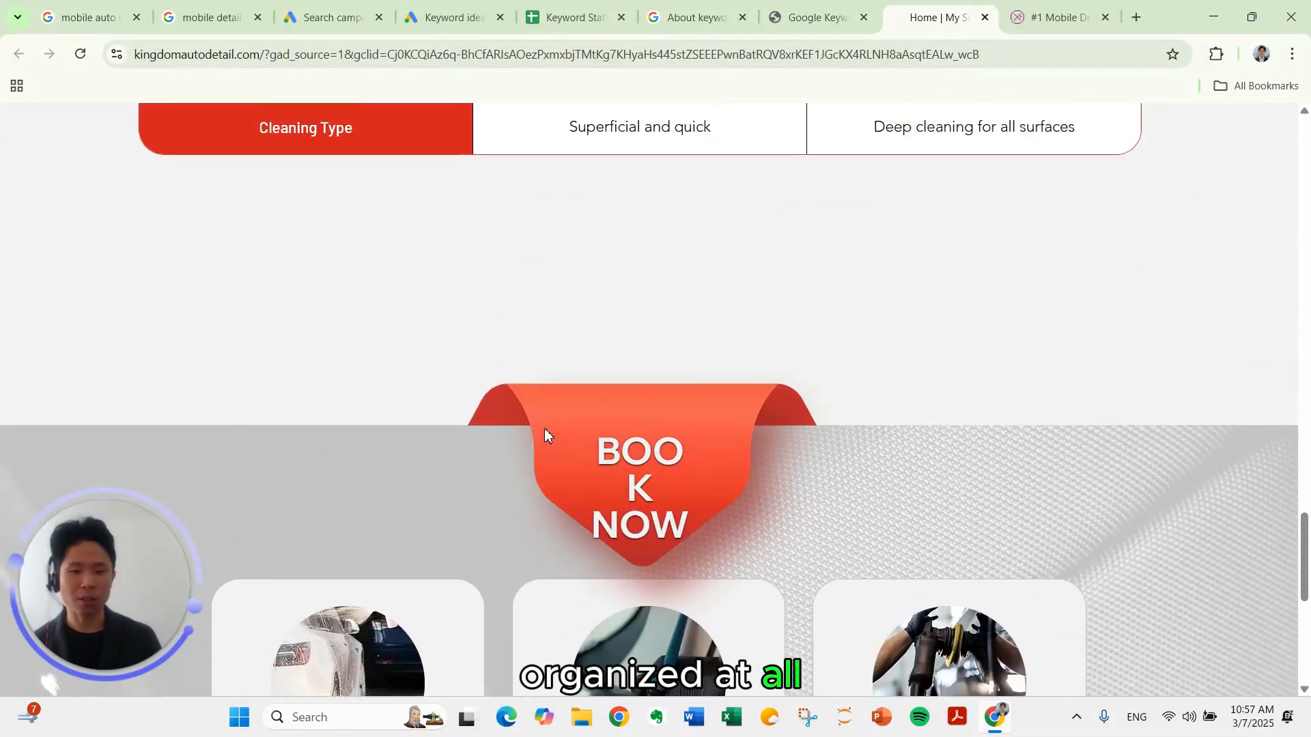
pyautogui.scroll(-8, 545, 432)
pyautogui.scroll(20, 725, 547)
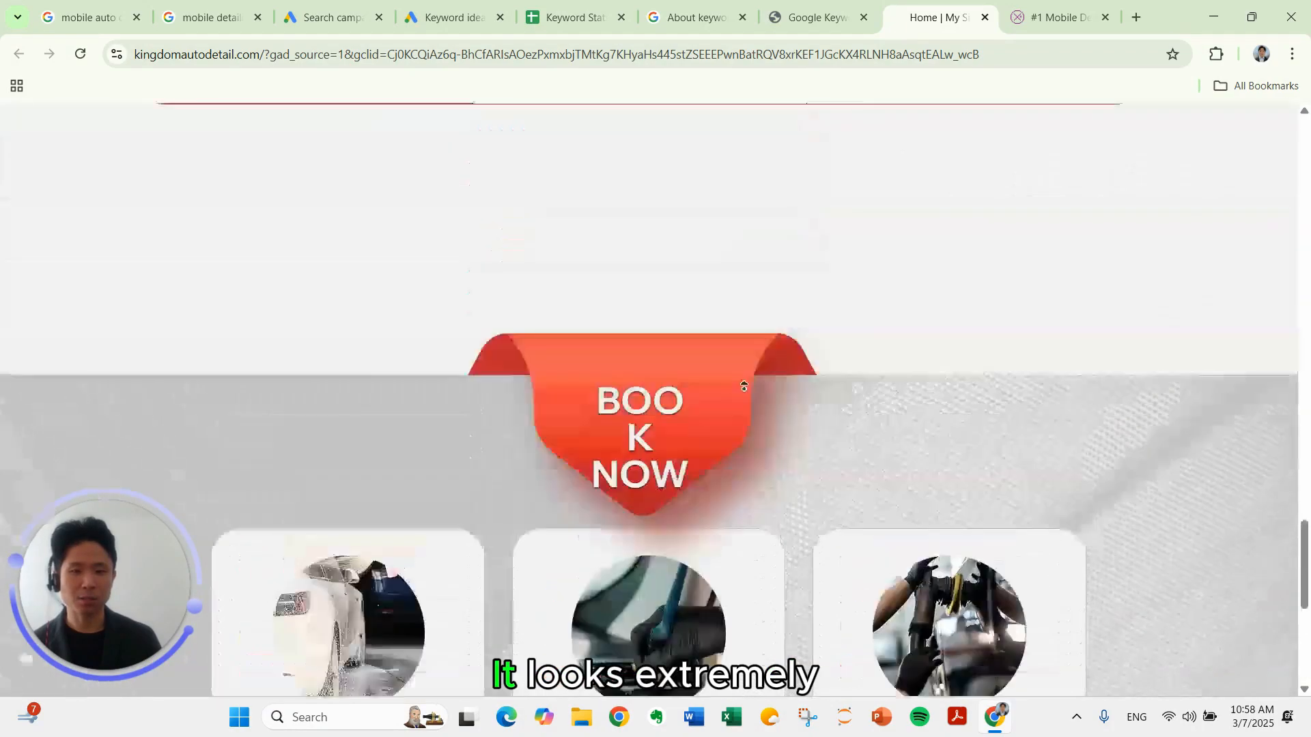
# Switch to the Automotive Specialty Wraps site and examine its hero area, calls to action, detailing packages, benefits and quote form as a landing page example.
pyautogui.scroll(-5, 683, 457)
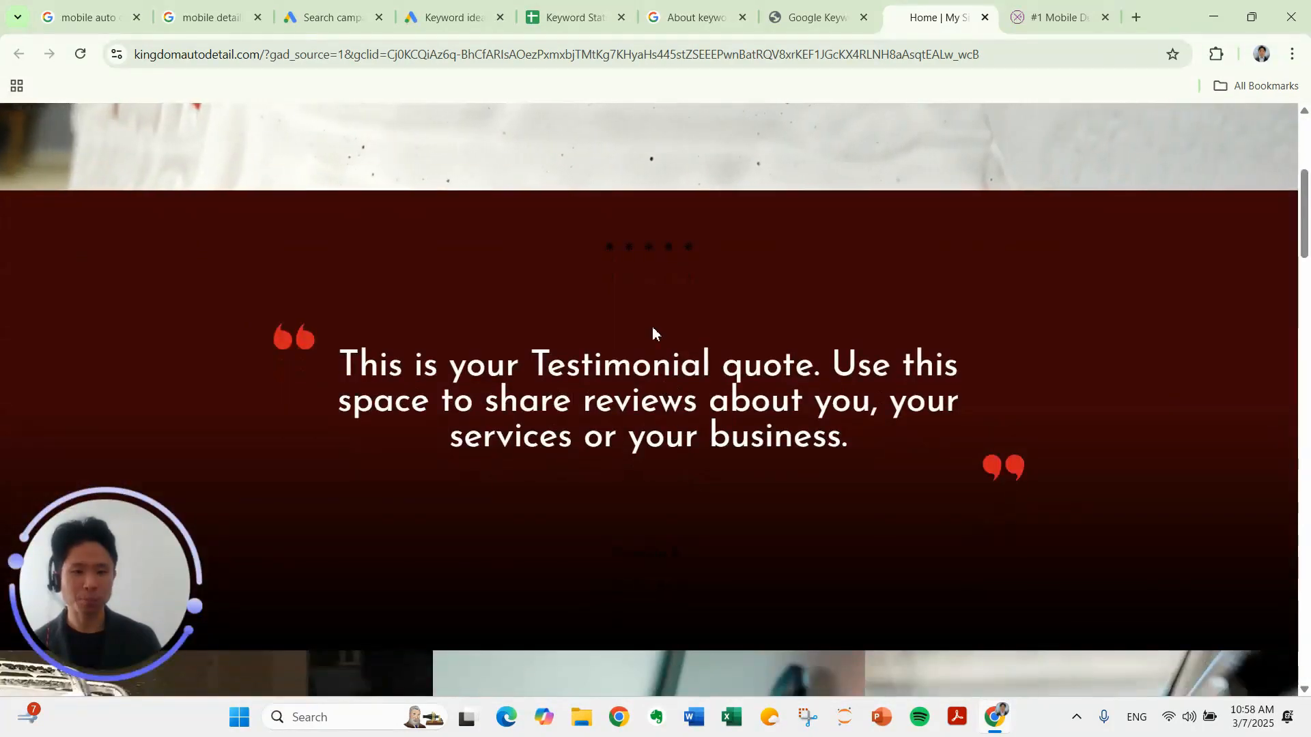
pyautogui.hotkey('ctrl', 'Tab')
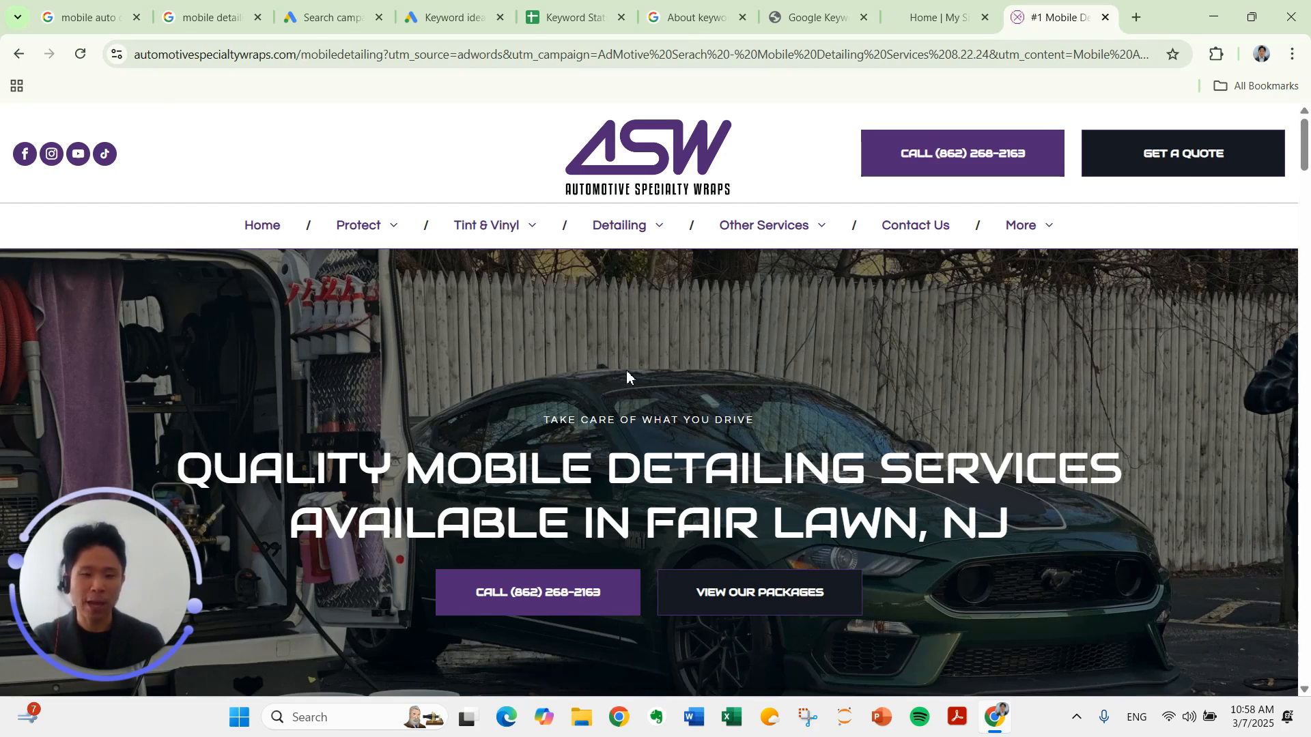
pyautogui.scroll(-4, 628, 377)
pyautogui.scroll(2, 615, 374)
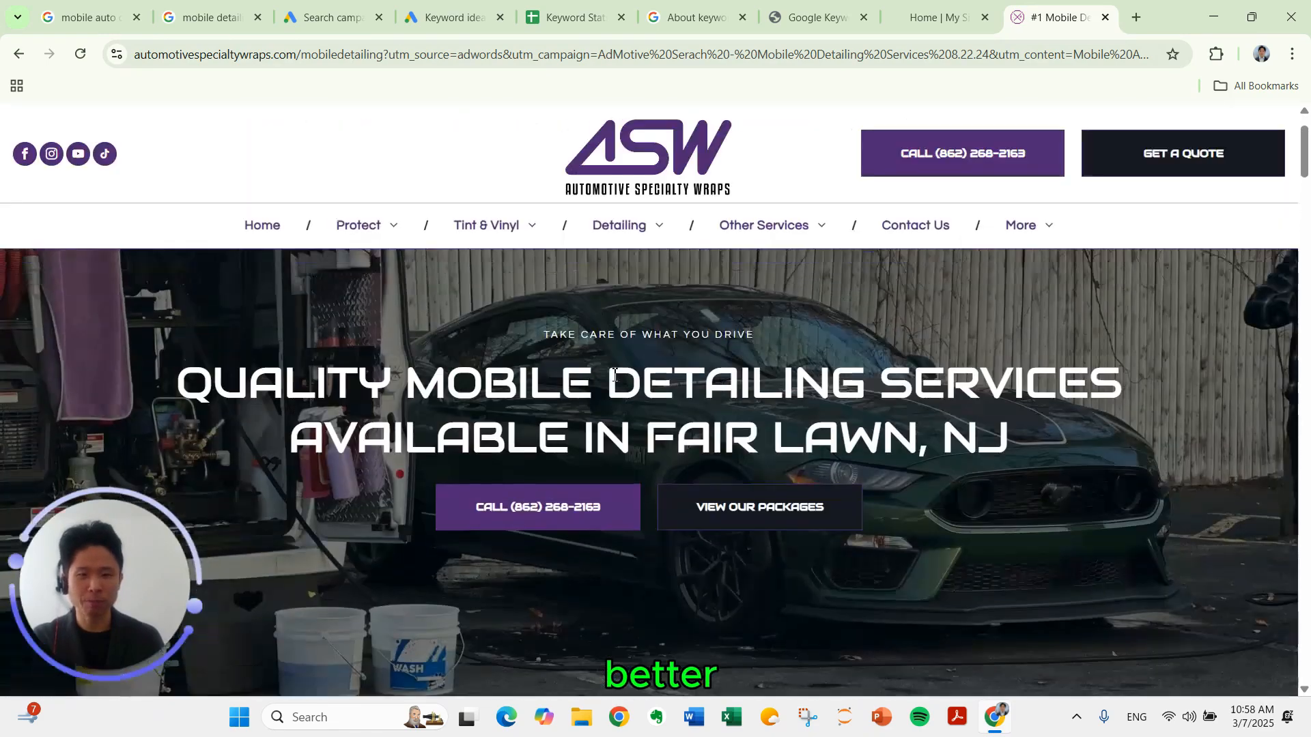
pyautogui.scroll(1, 727, 383)
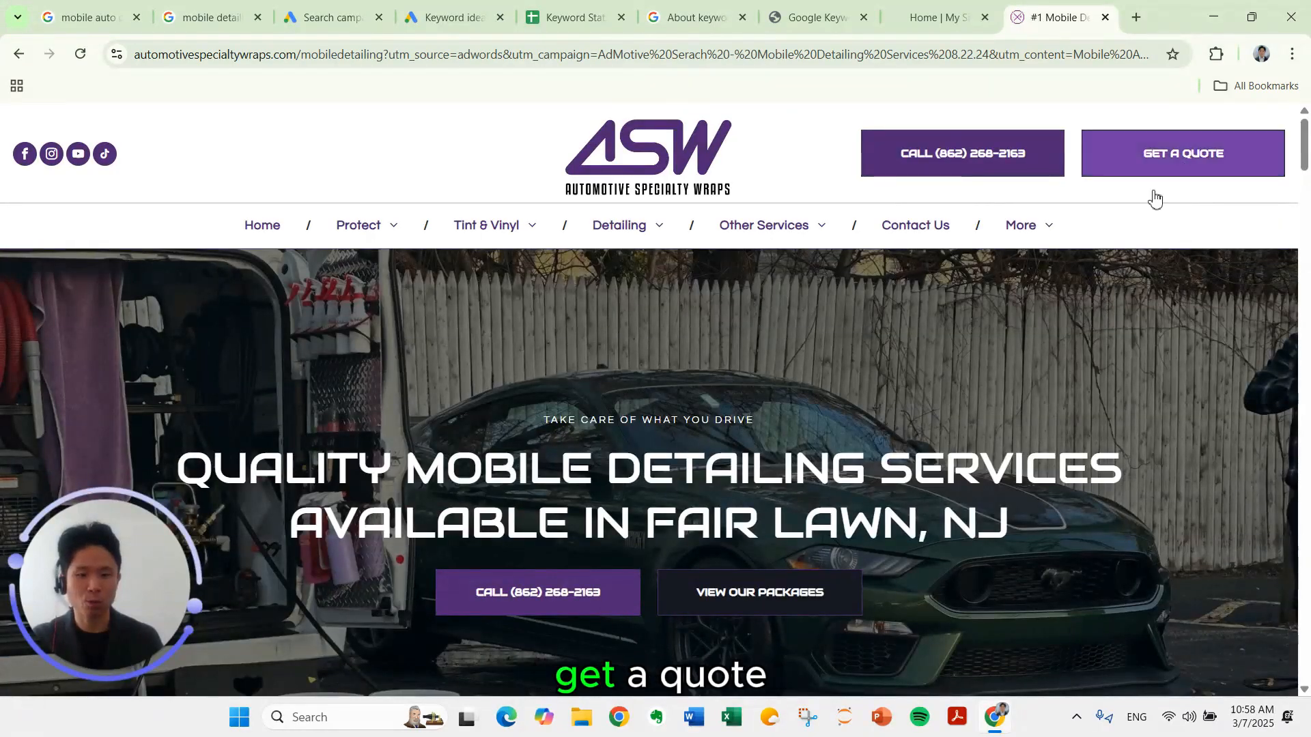
pyautogui.scroll(-8, 581, 519)
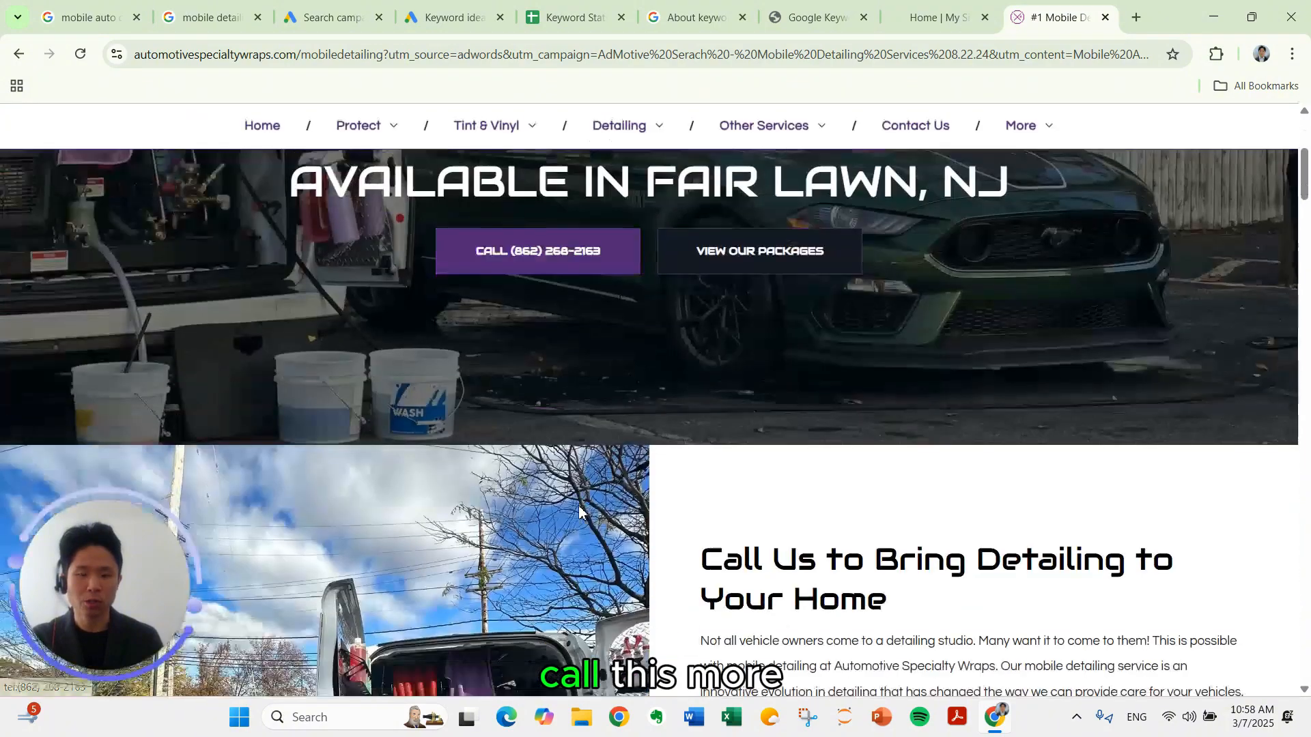
pyautogui.scroll(-3, 676, 427)
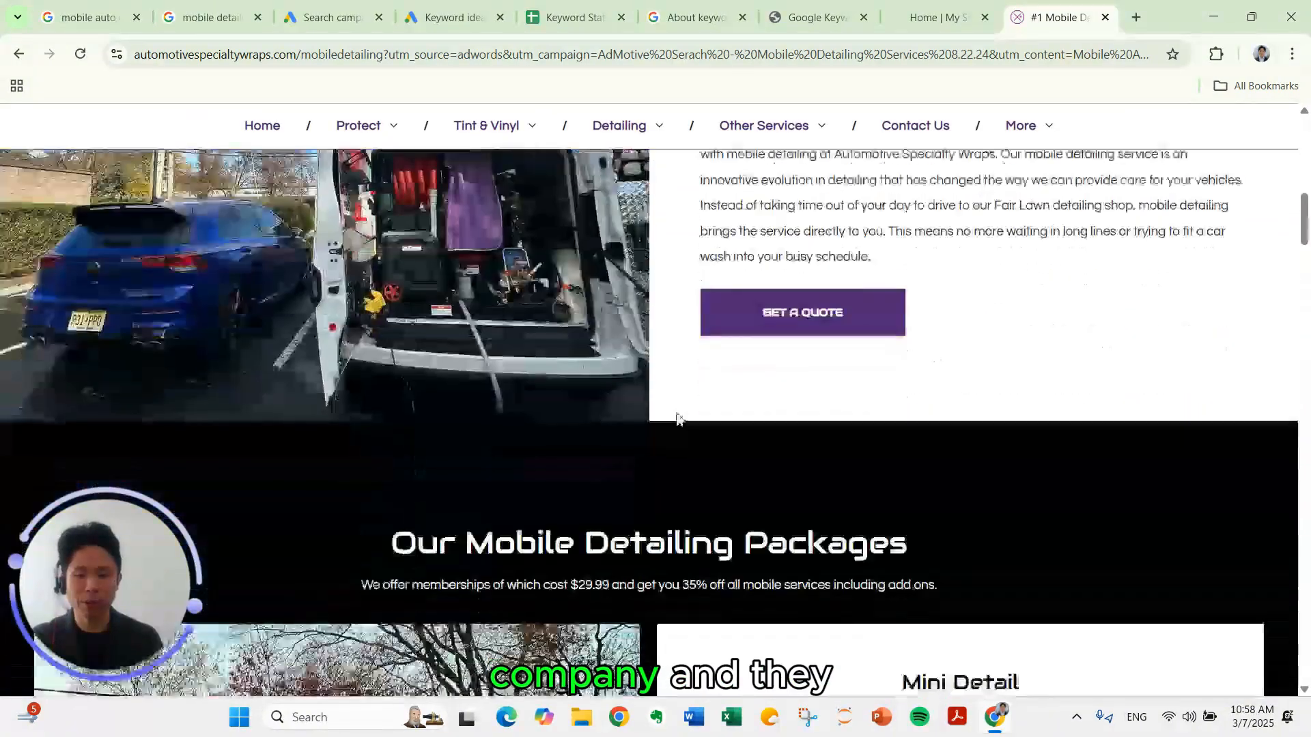
pyautogui.scroll(-7, 404, 362)
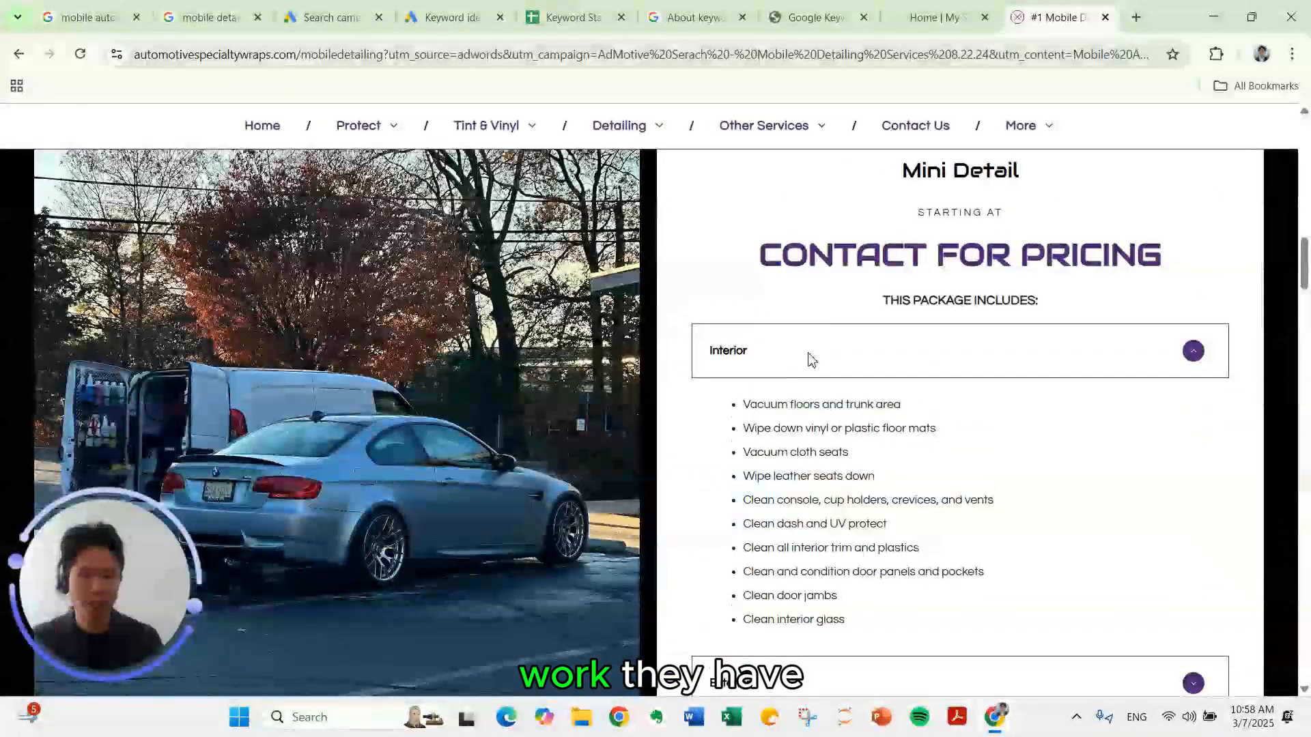
pyautogui.scroll(-10, 810, 425)
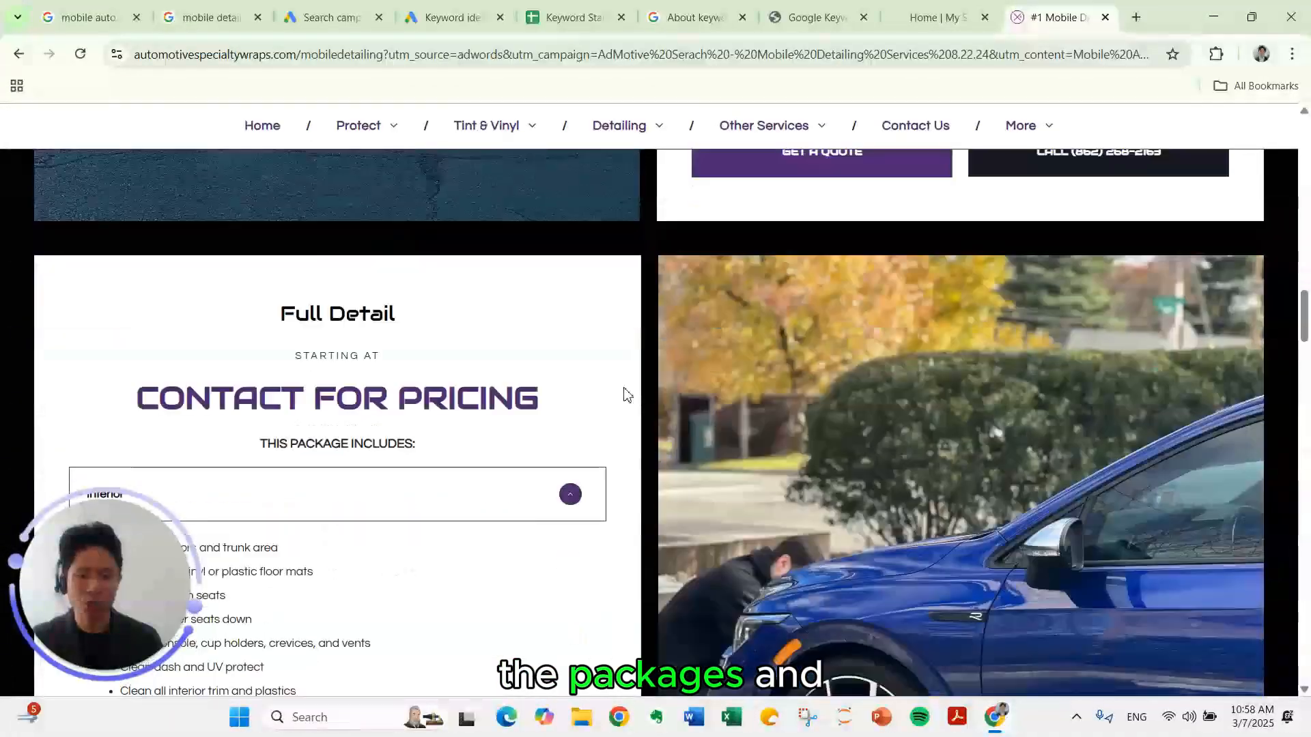
pyautogui.scroll(-8, 628, 404)
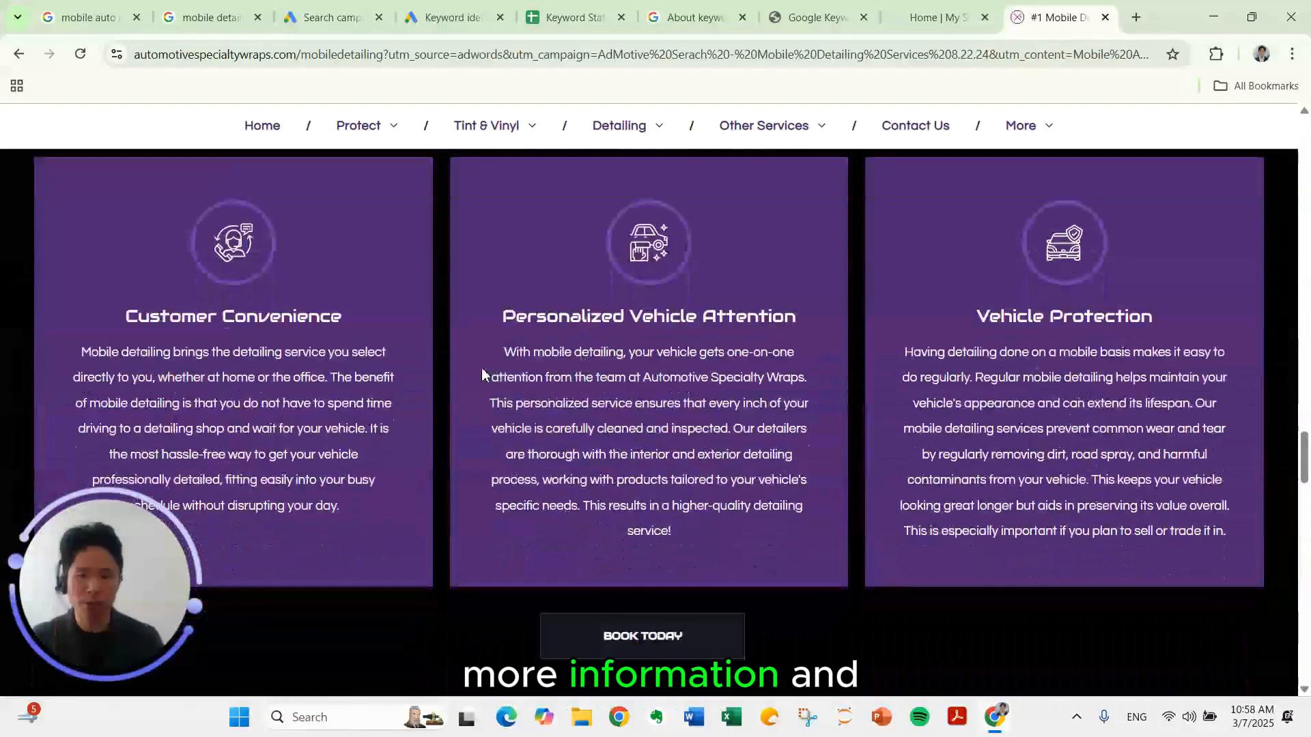
pyautogui.scroll(-15, 482, 374)
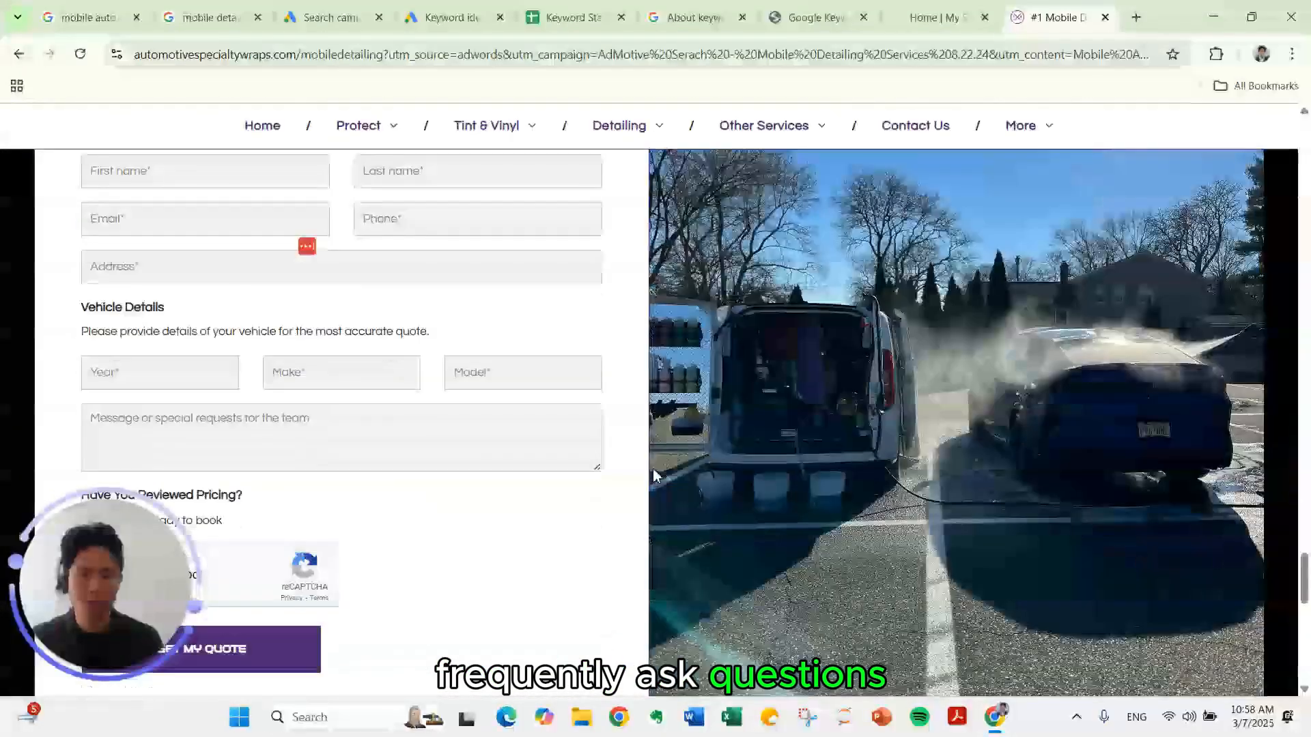
pyautogui.scroll(15, 642, 473)
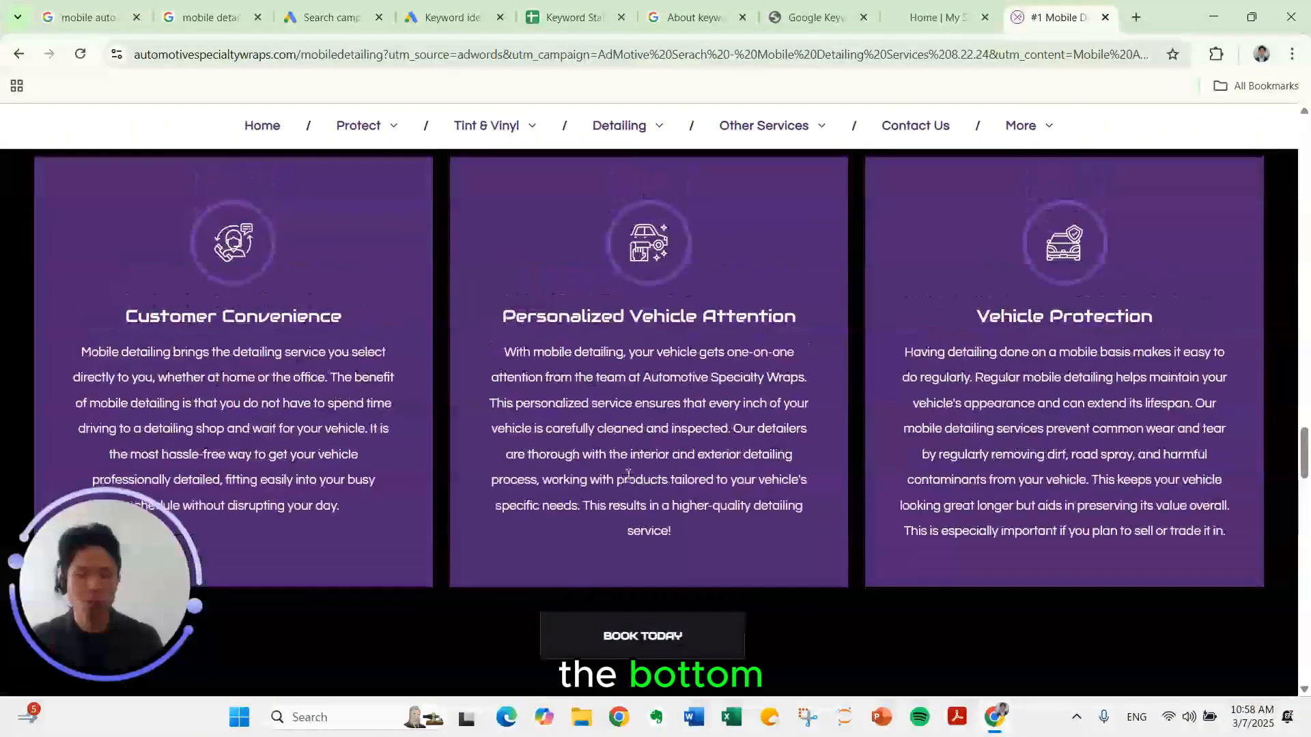
pyautogui.scroll(12, 628, 472)
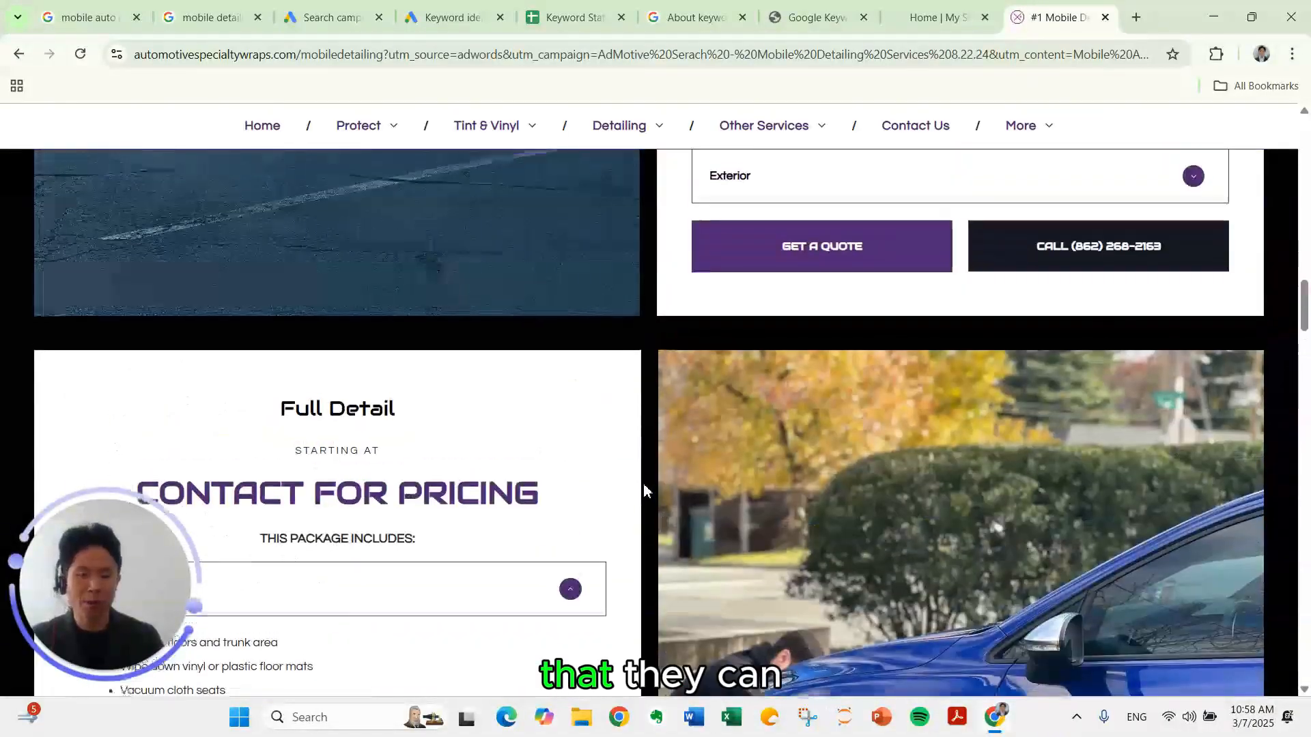
pyautogui.scroll(15, 644, 490)
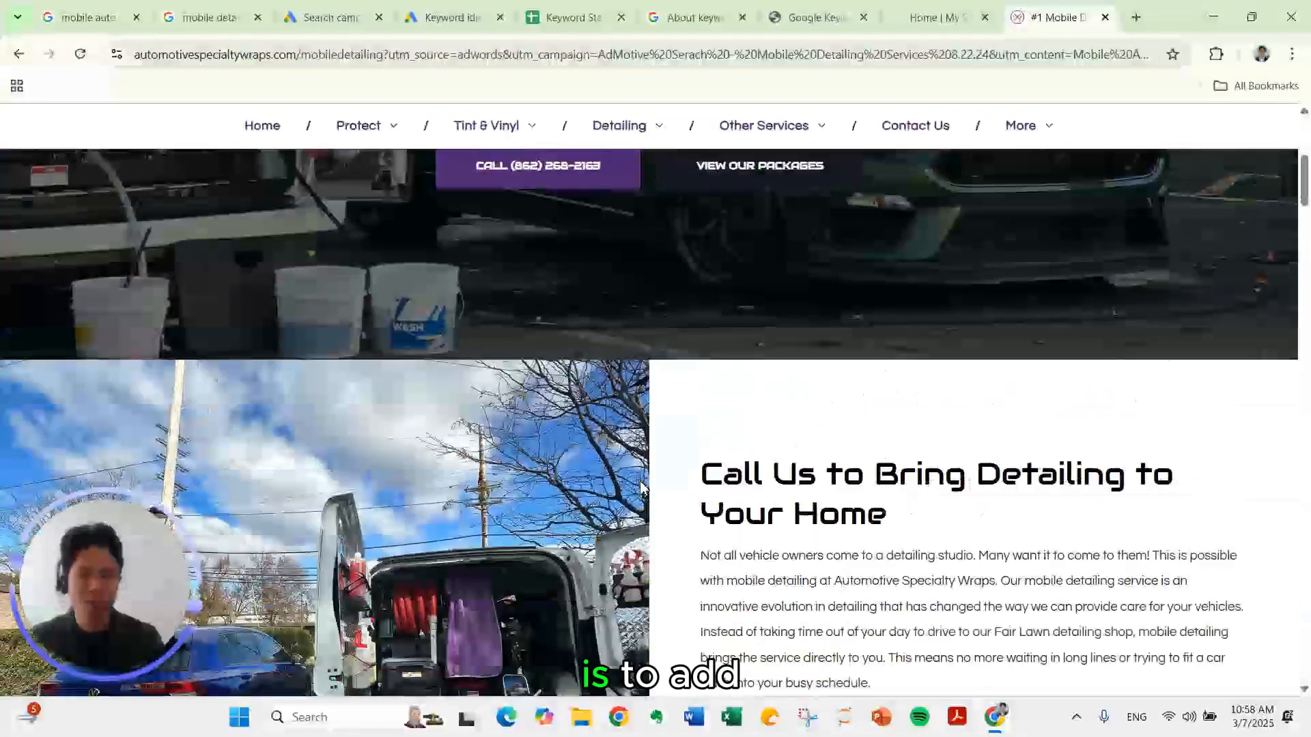
pyautogui.scroll(4, 639, 483)
pyautogui.scroll(-5, 635, 471)
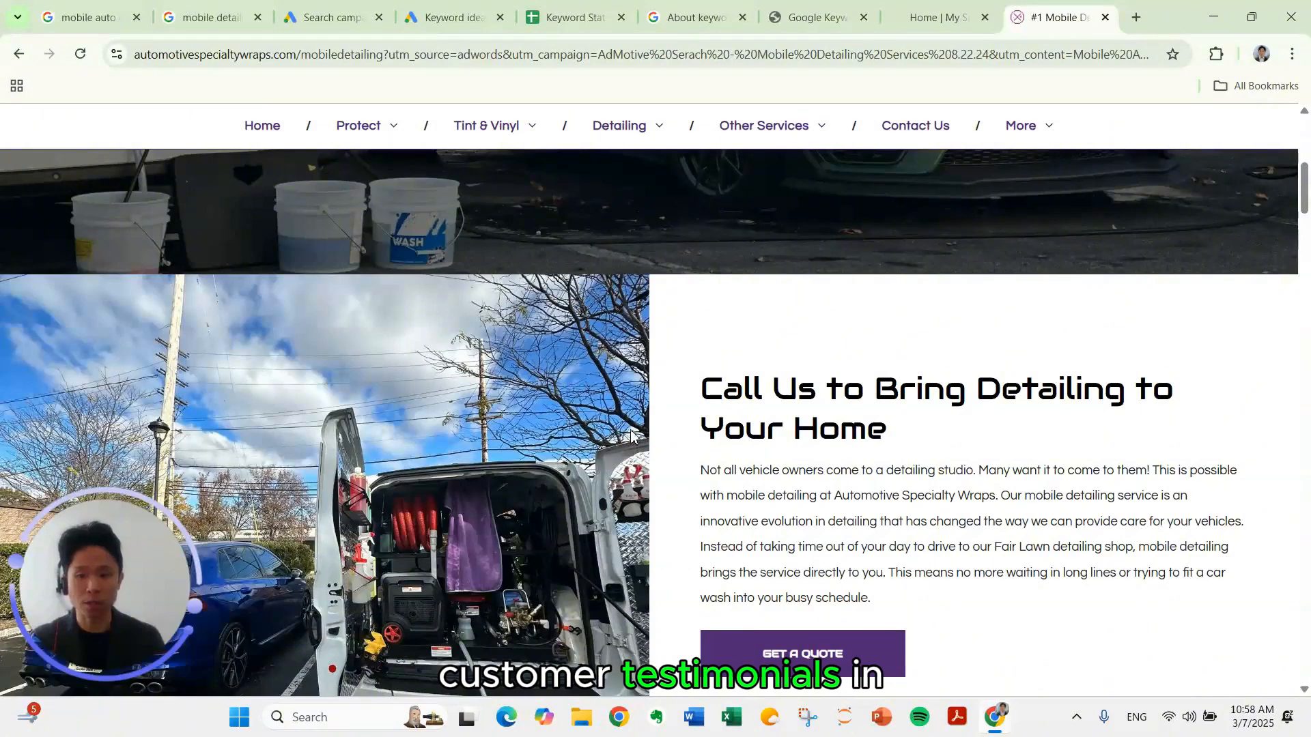
pyautogui.scroll(-5, 632, 437)
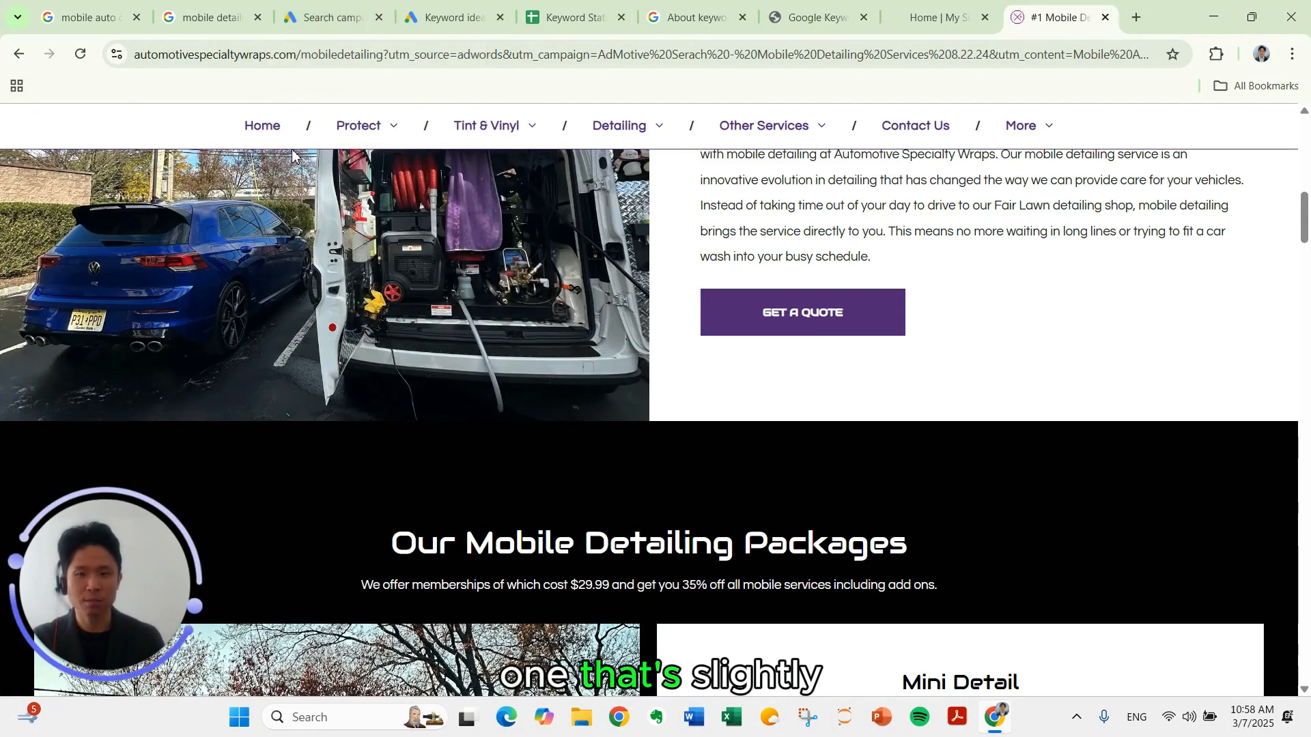
# Return to the Google Ads campaign draft and set the ad's display path to mobile/detailing.
pyautogui.click(328, 26)
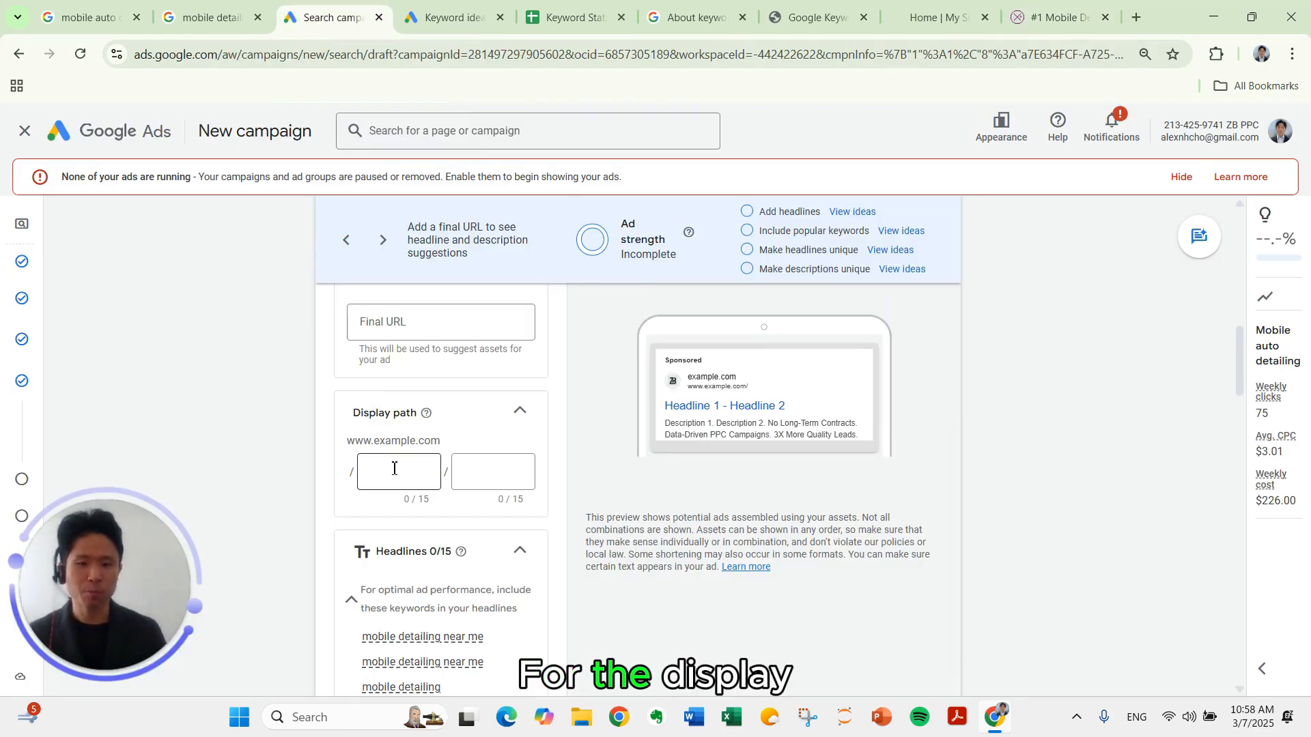
pyautogui.click(396, 485)
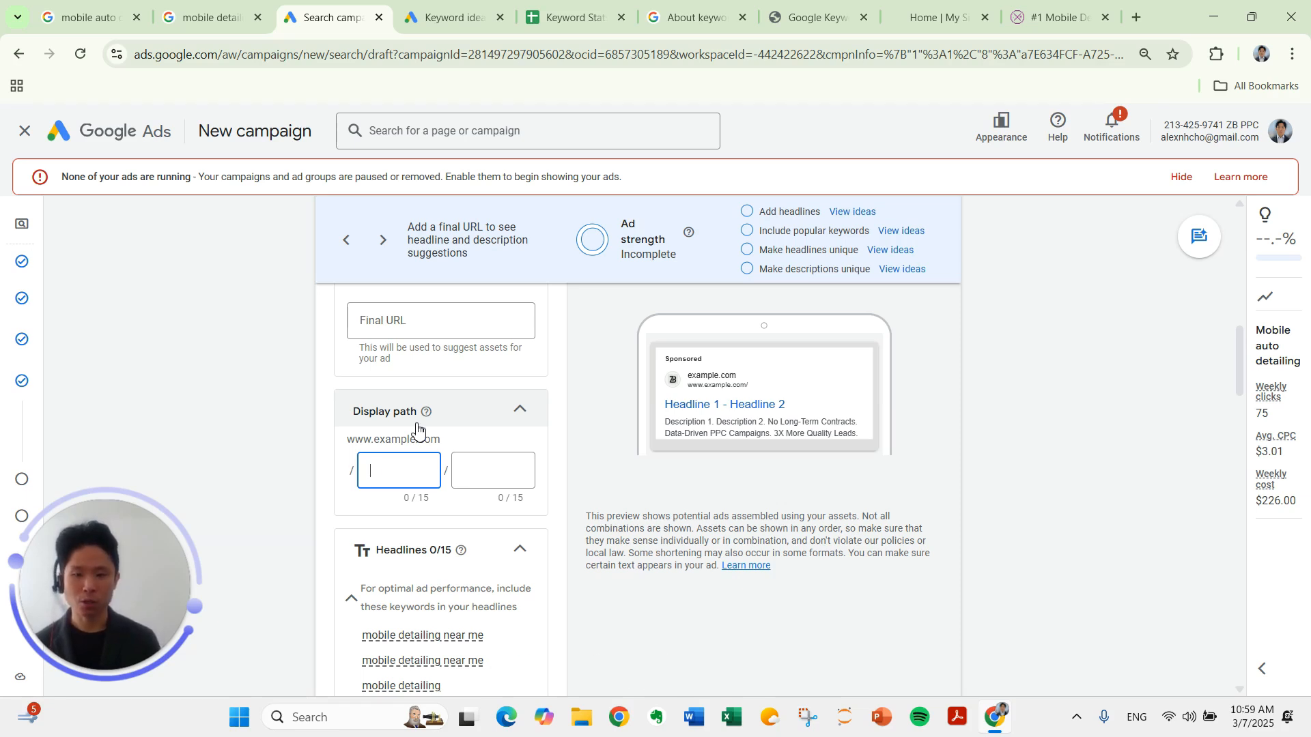
pyautogui.write('mobile')
pyautogui.press('Tab')
pyautogui.write('detailing')
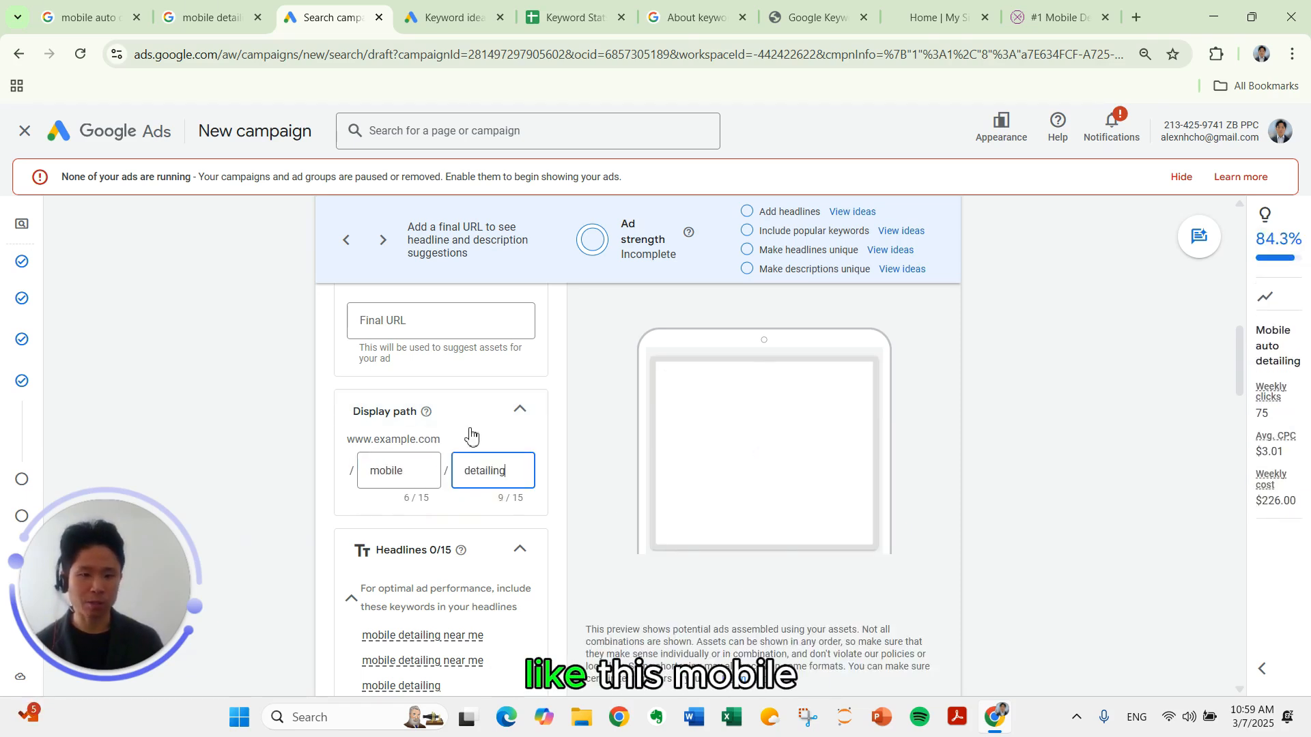
pyautogui.click(455, 325)
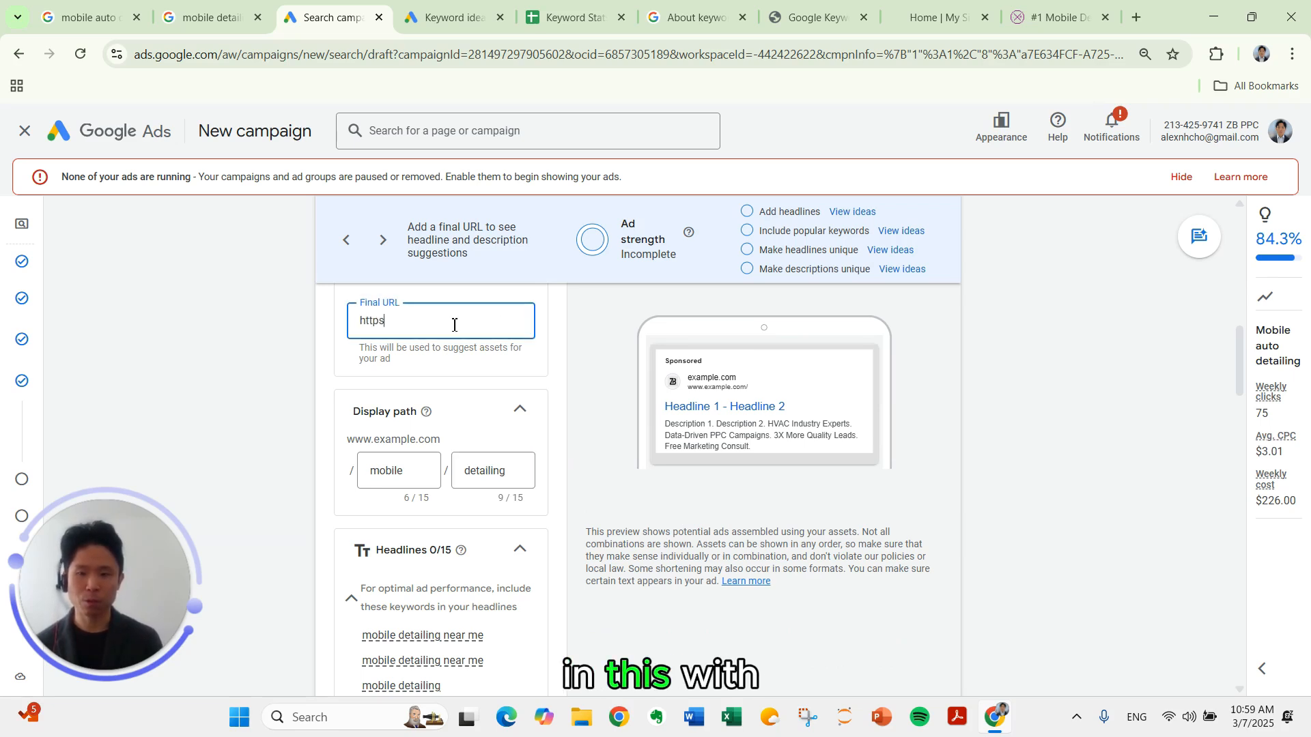
pyautogui.write('https://ww')
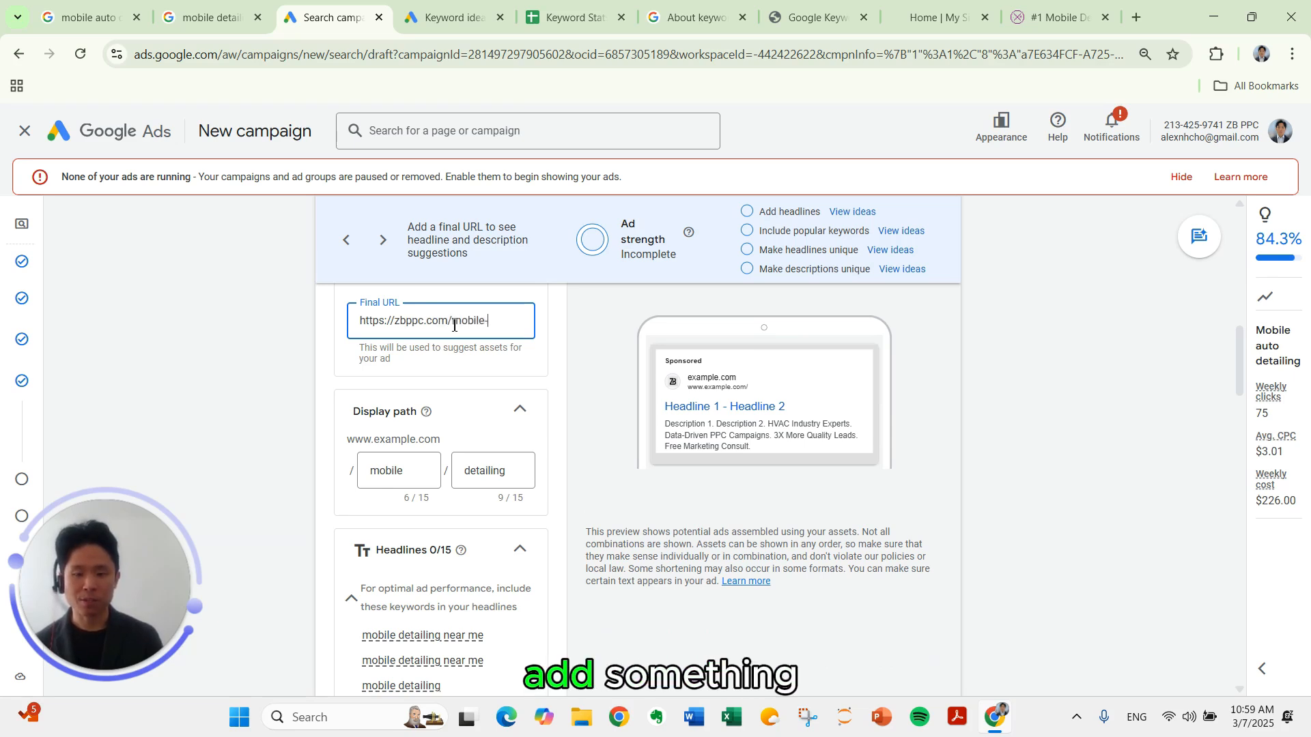
pyautogui.write('detailing')
pyautogui.click(601, 493)
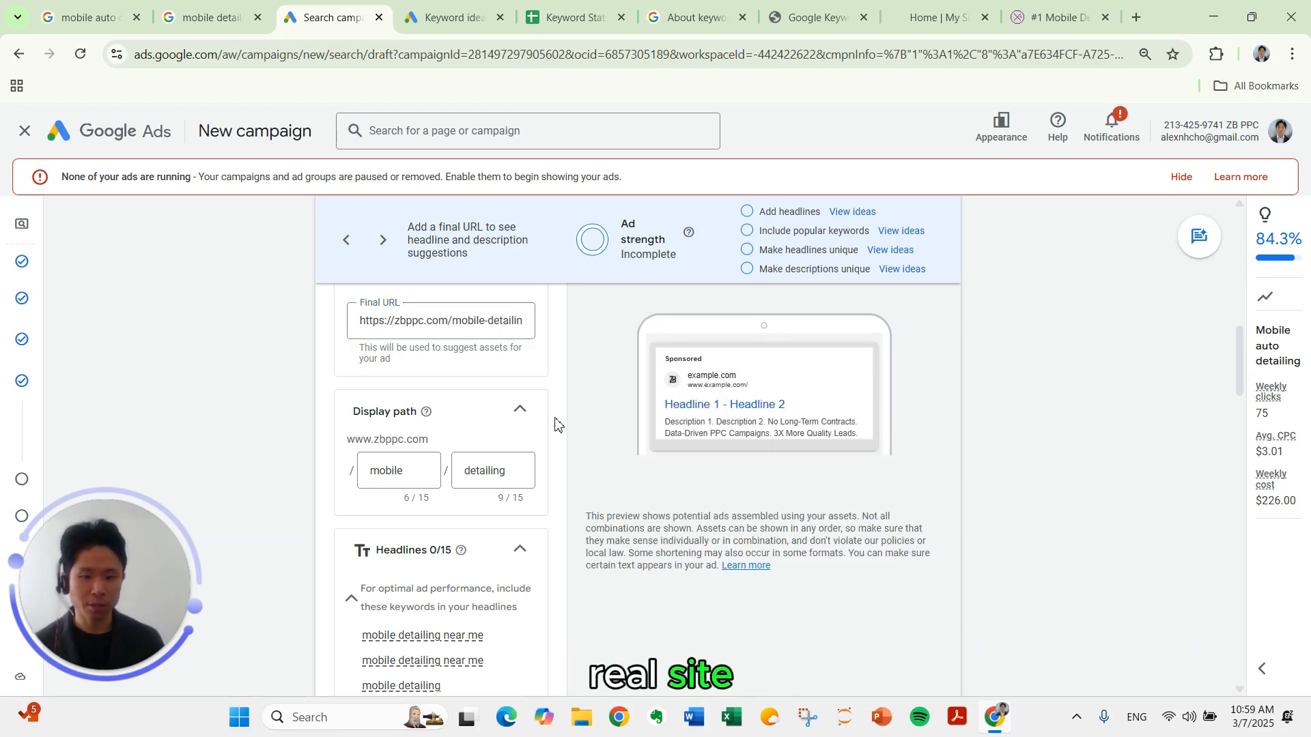
pyautogui.click(495, 453)
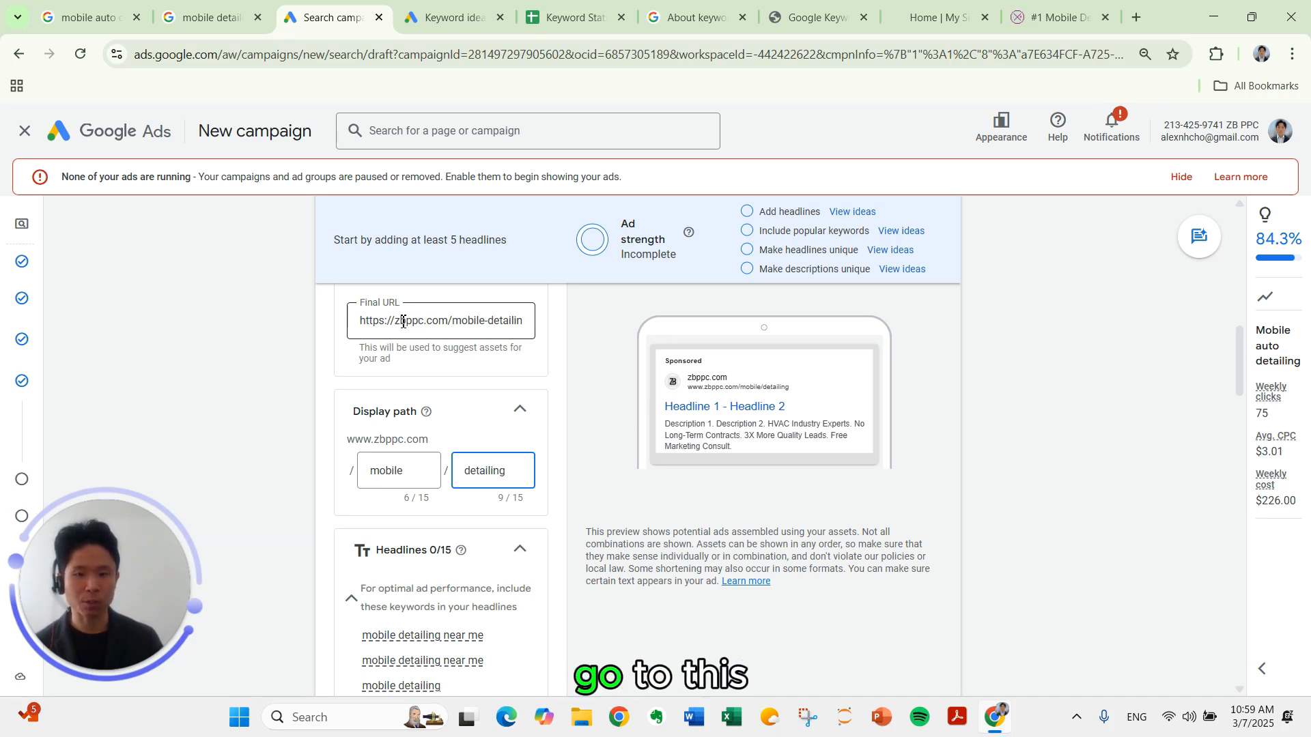
# Enter "Atlanta Mobile Auto Detailing" as the ad's first headline.
pyautogui.scroll(-2, 589, 425)
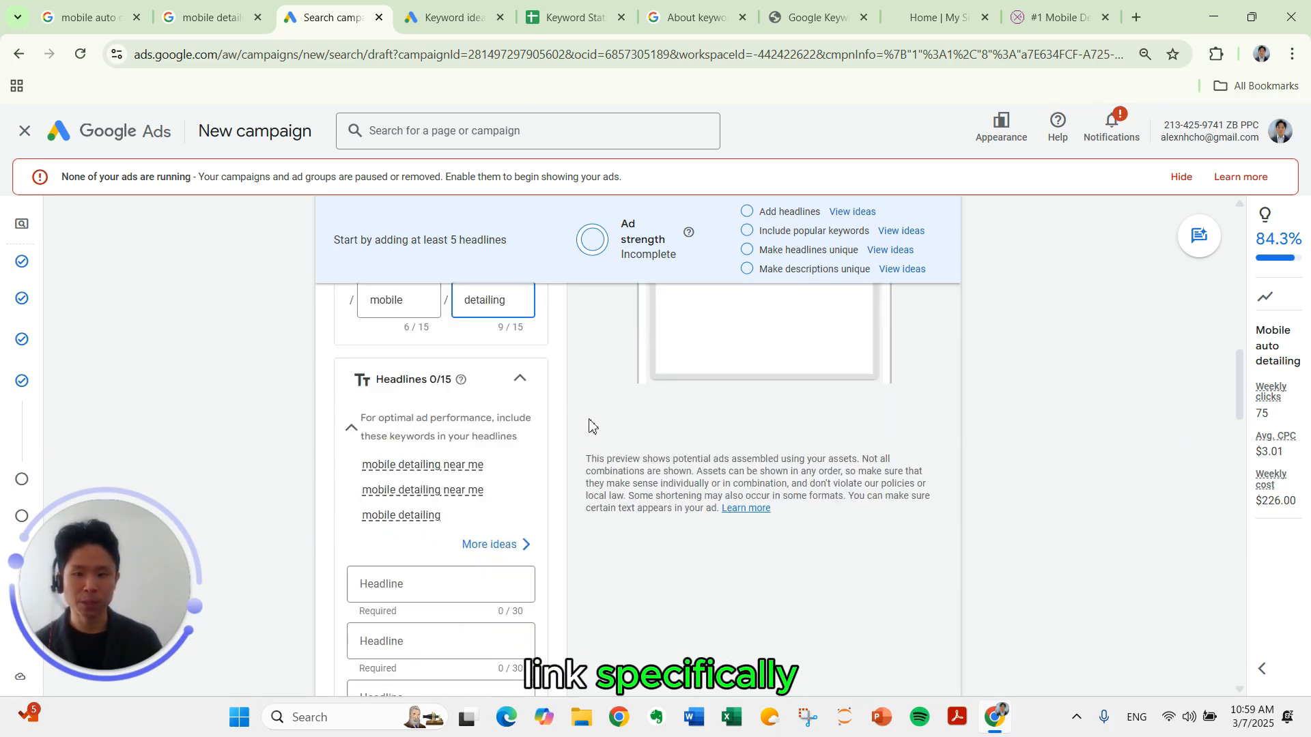
pyautogui.scroll(-1, 591, 425)
pyautogui.scroll(-1, 601, 494)
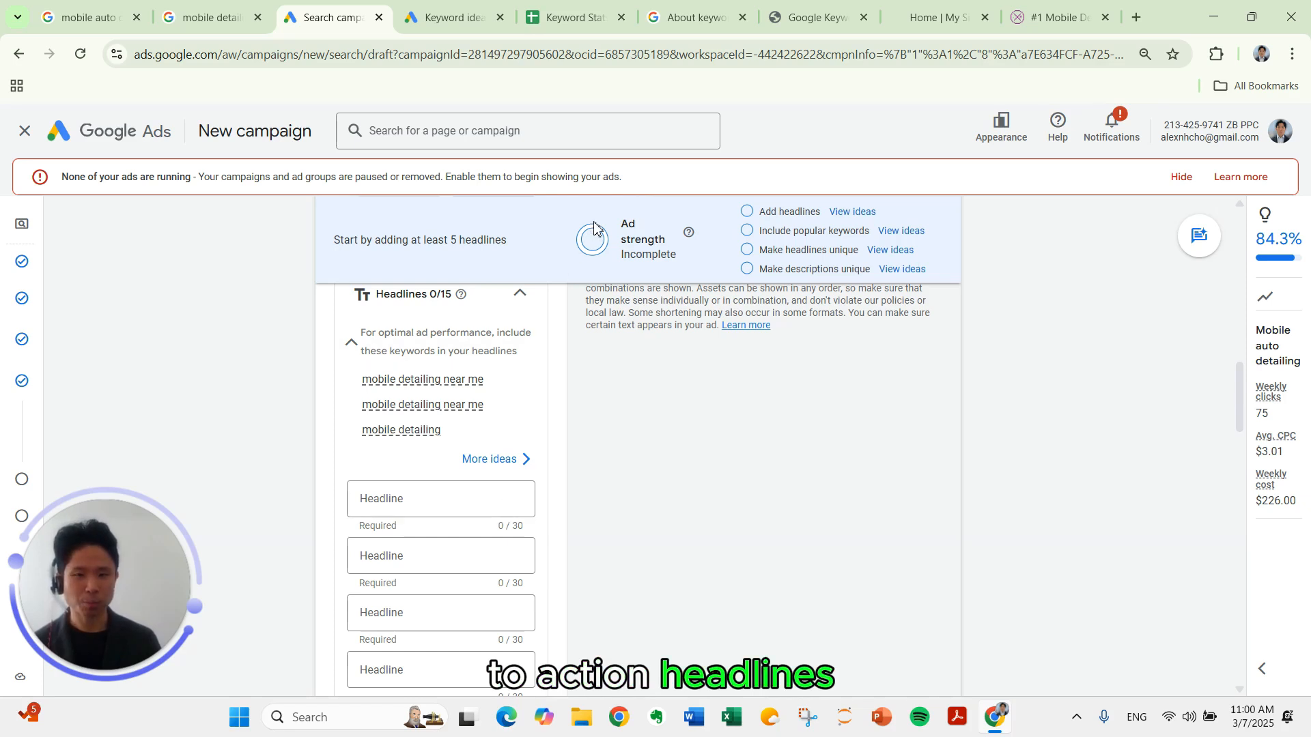
pyautogui.click(429, 497)
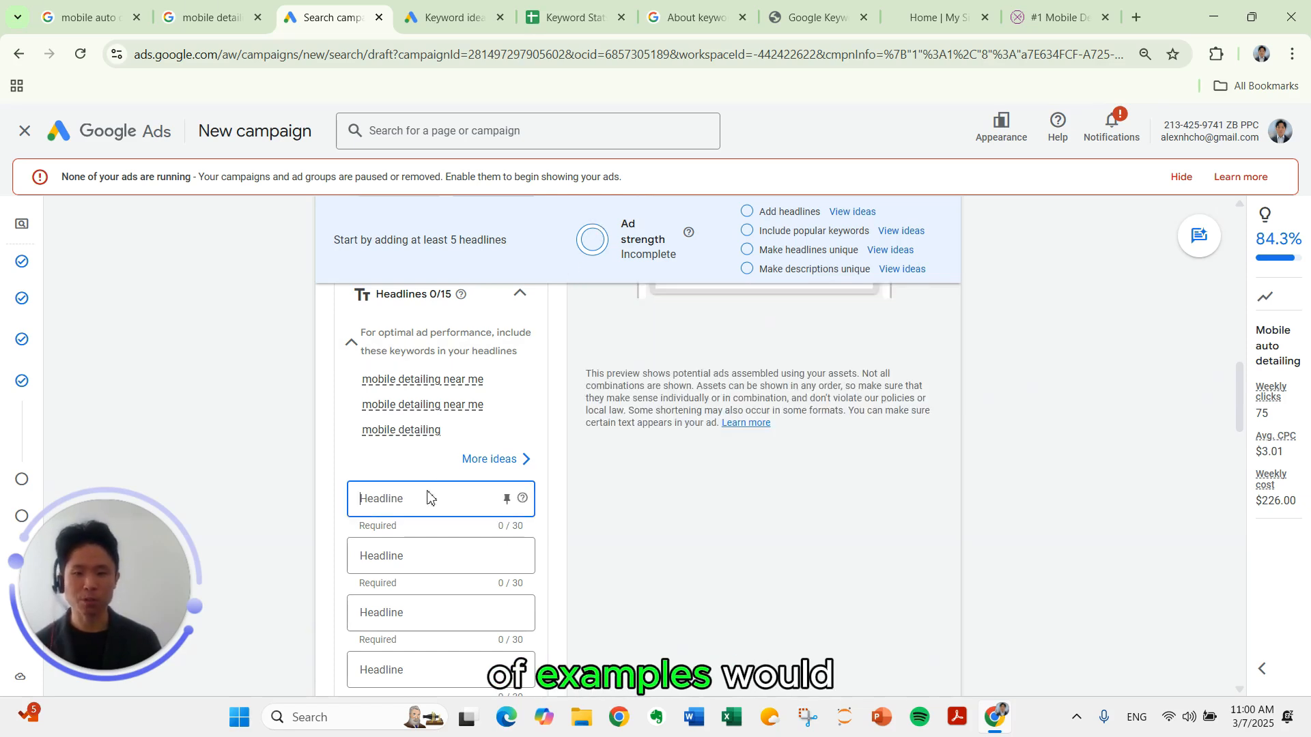
pyautogui.write('Atlant')
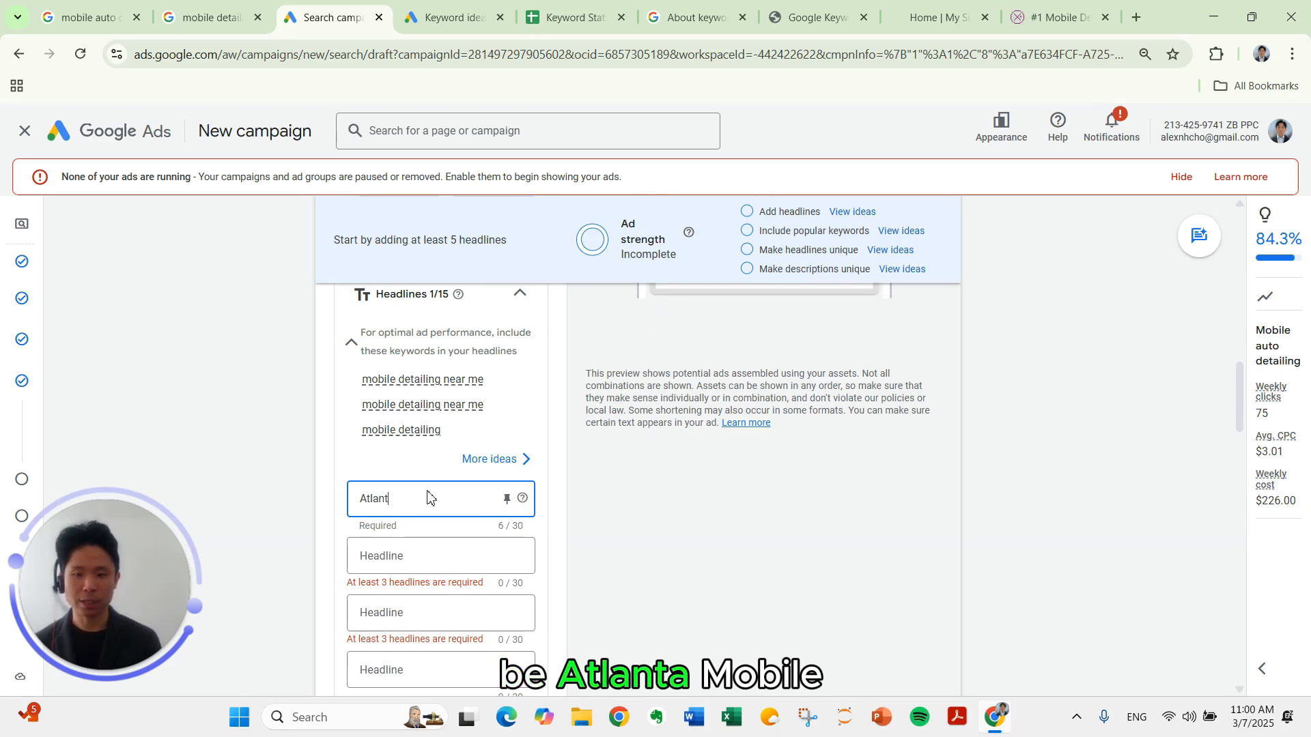
pyautogui.write('a Mobile A')
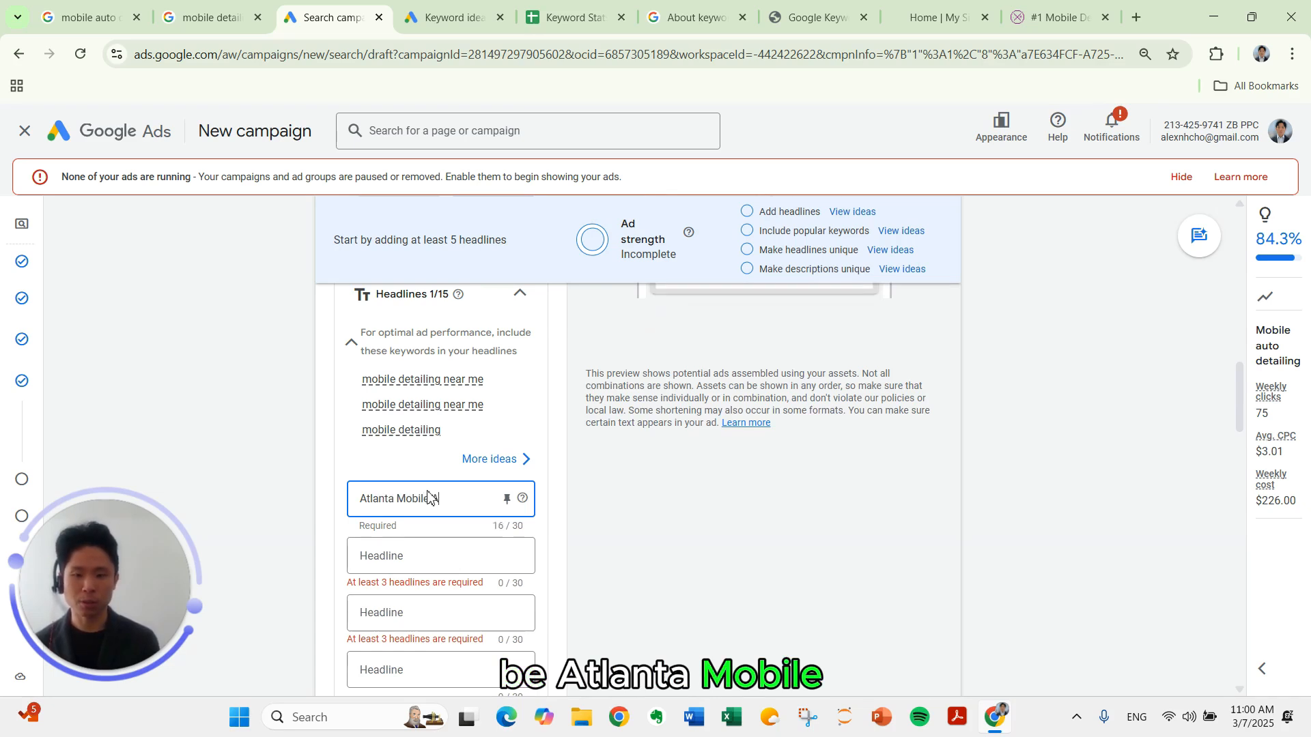
pyautogui.write('uto Detailing')
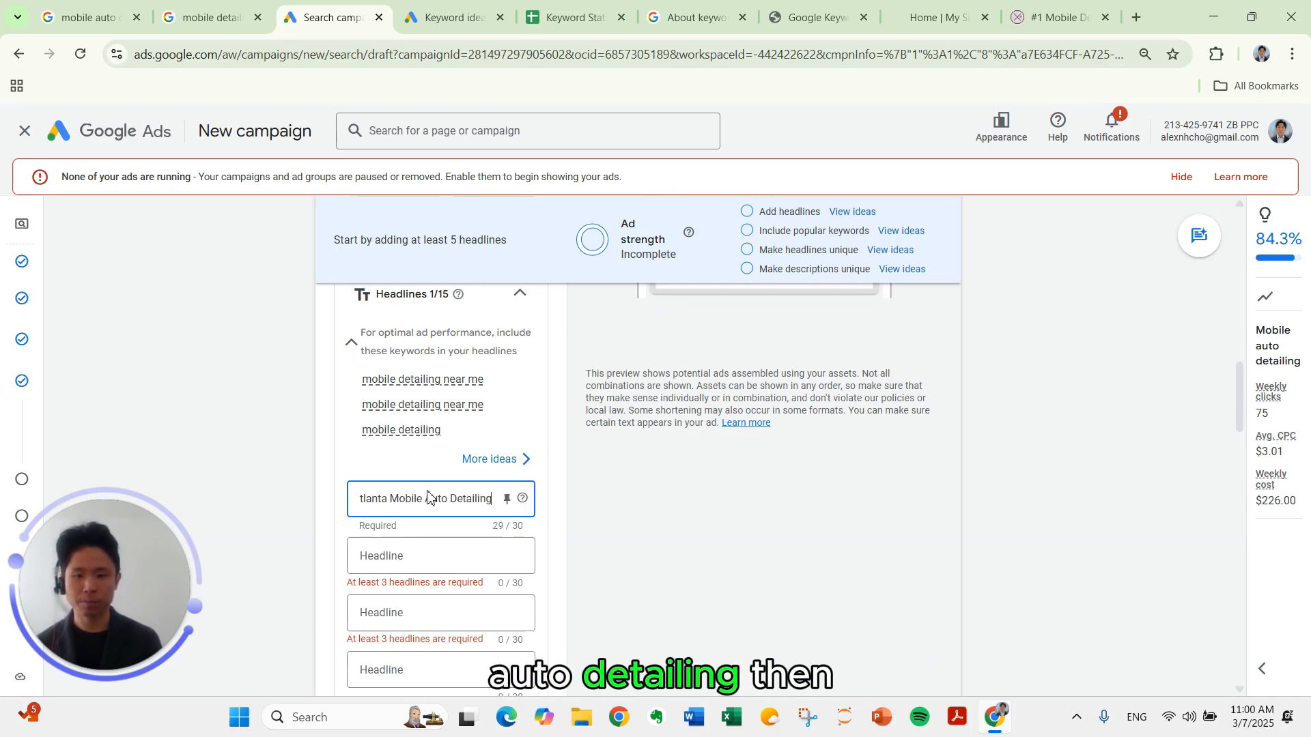
# Enter "Same-Day Mobile Detailing" as the second headline and "Get Your Free Quote Today" as the third.
pyautogui.press('Tab')
pyautogui.write('Same-Day')
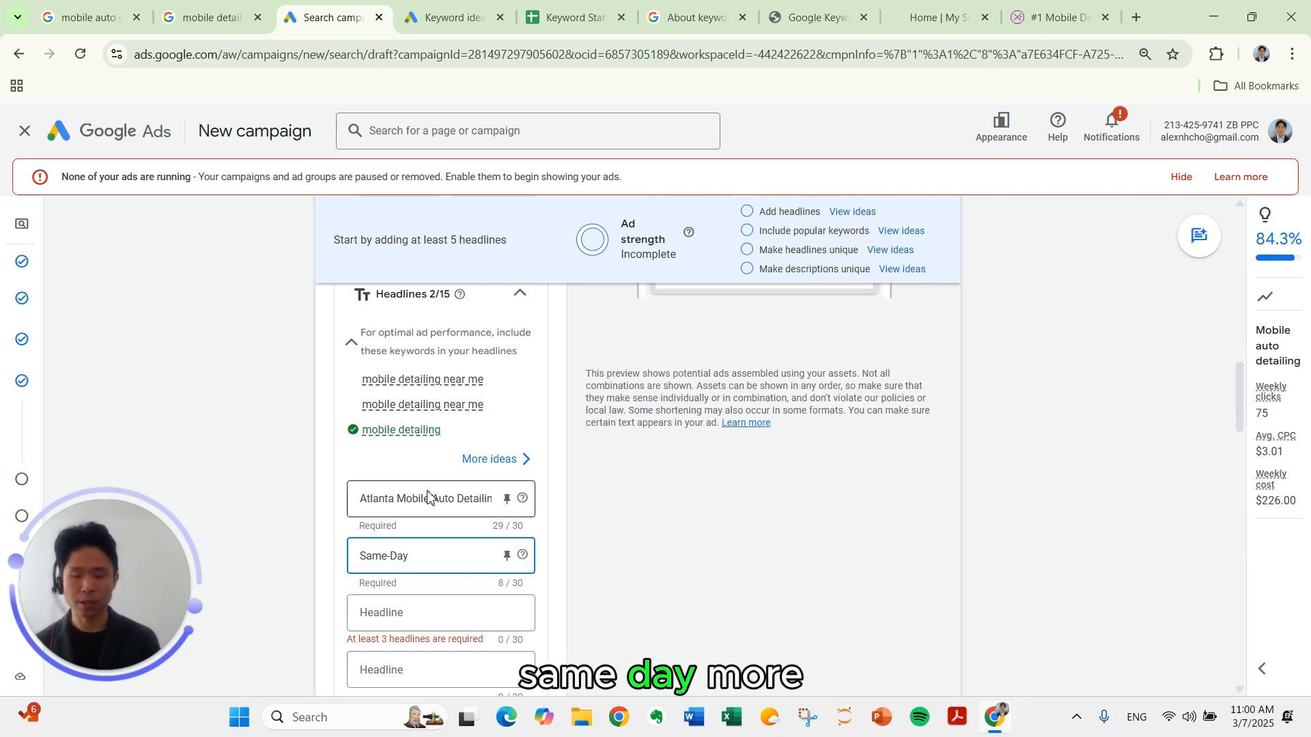
pyautogui.write(' Mobile Detailing')
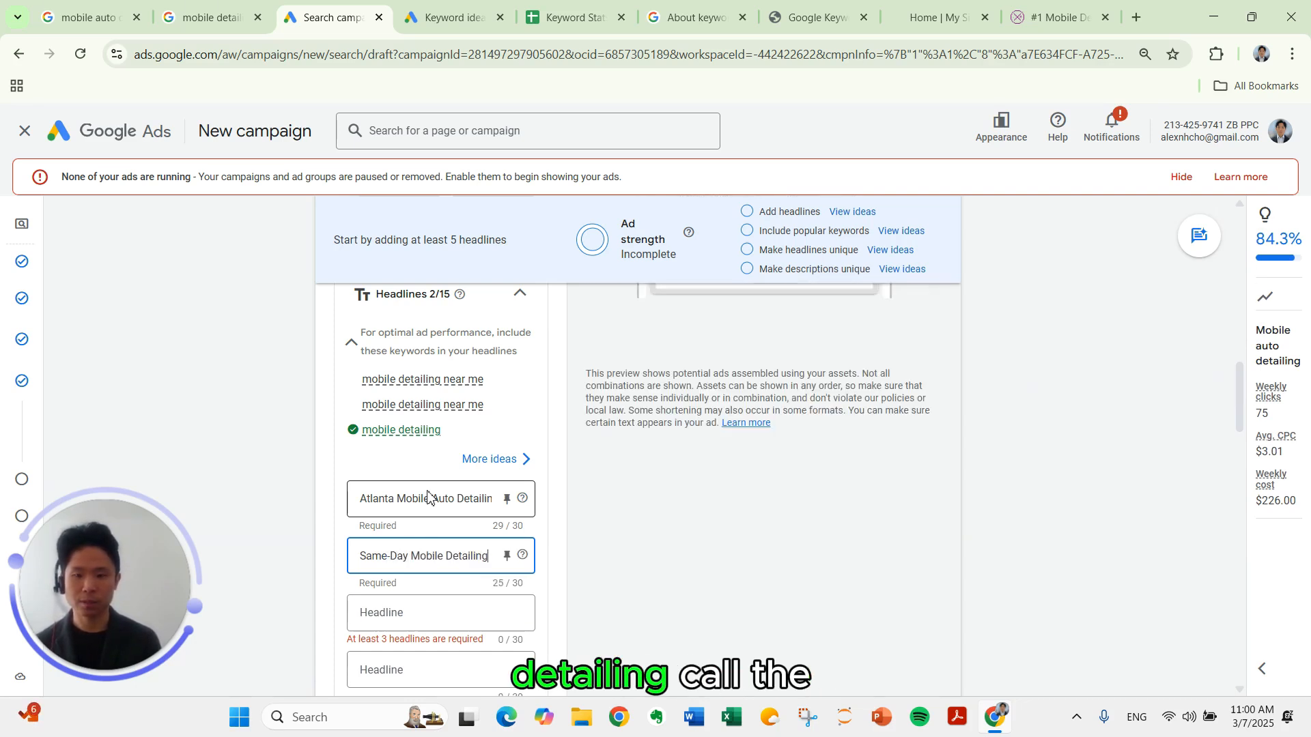
pyautogui.press('Tab')
pyautogui.write('Get ')
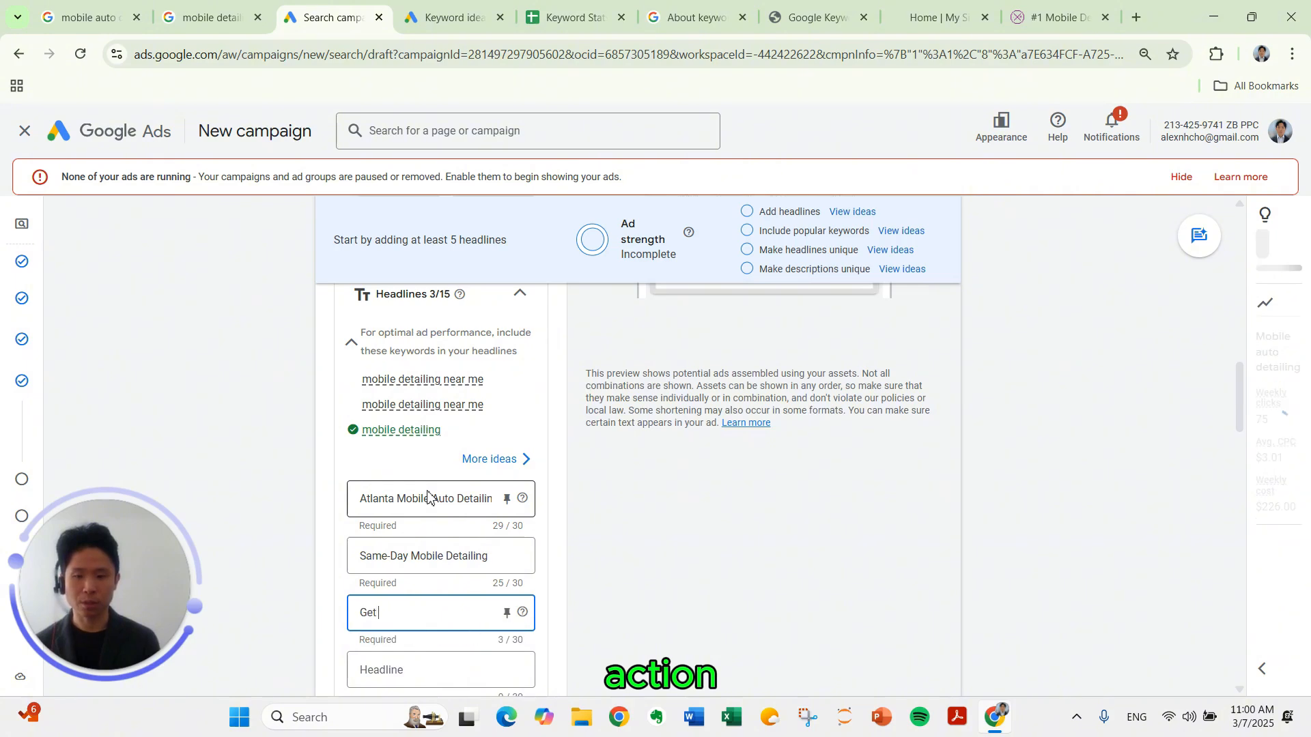
pyautogui.write('Your Free ')
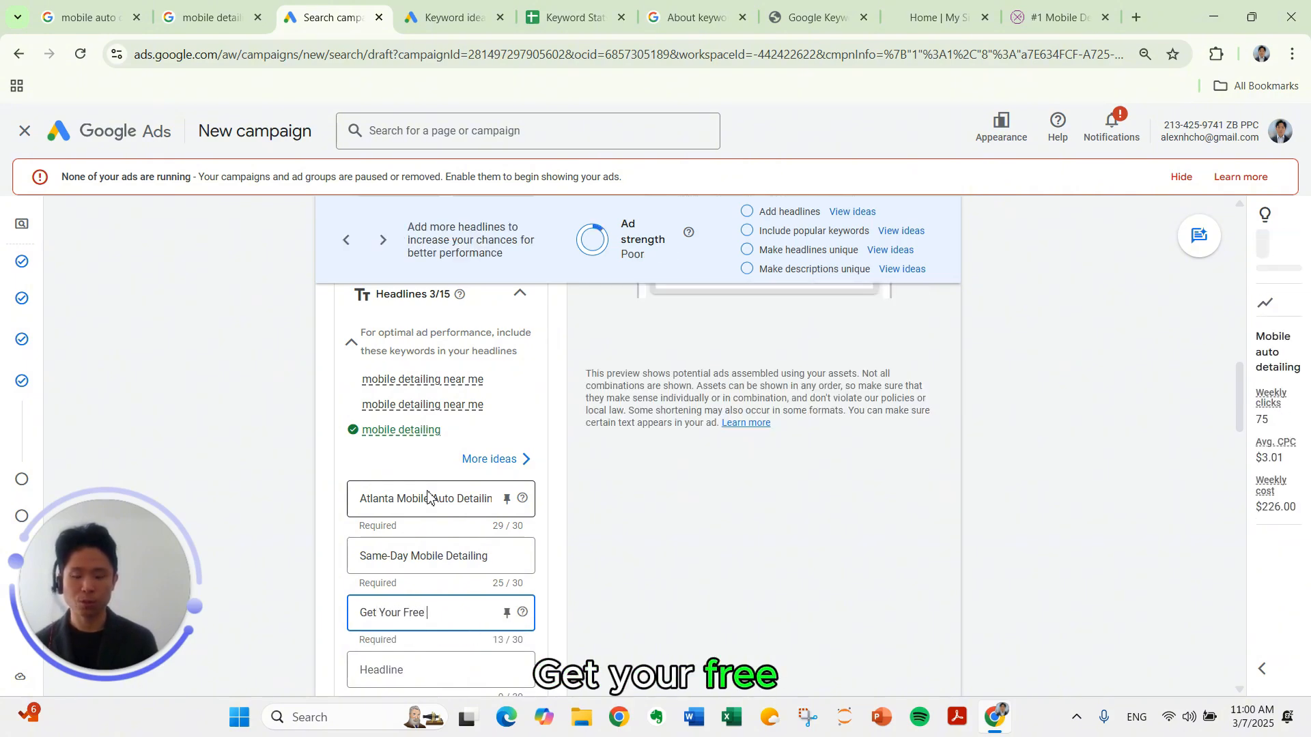
pyautogui.write('Quote Today')
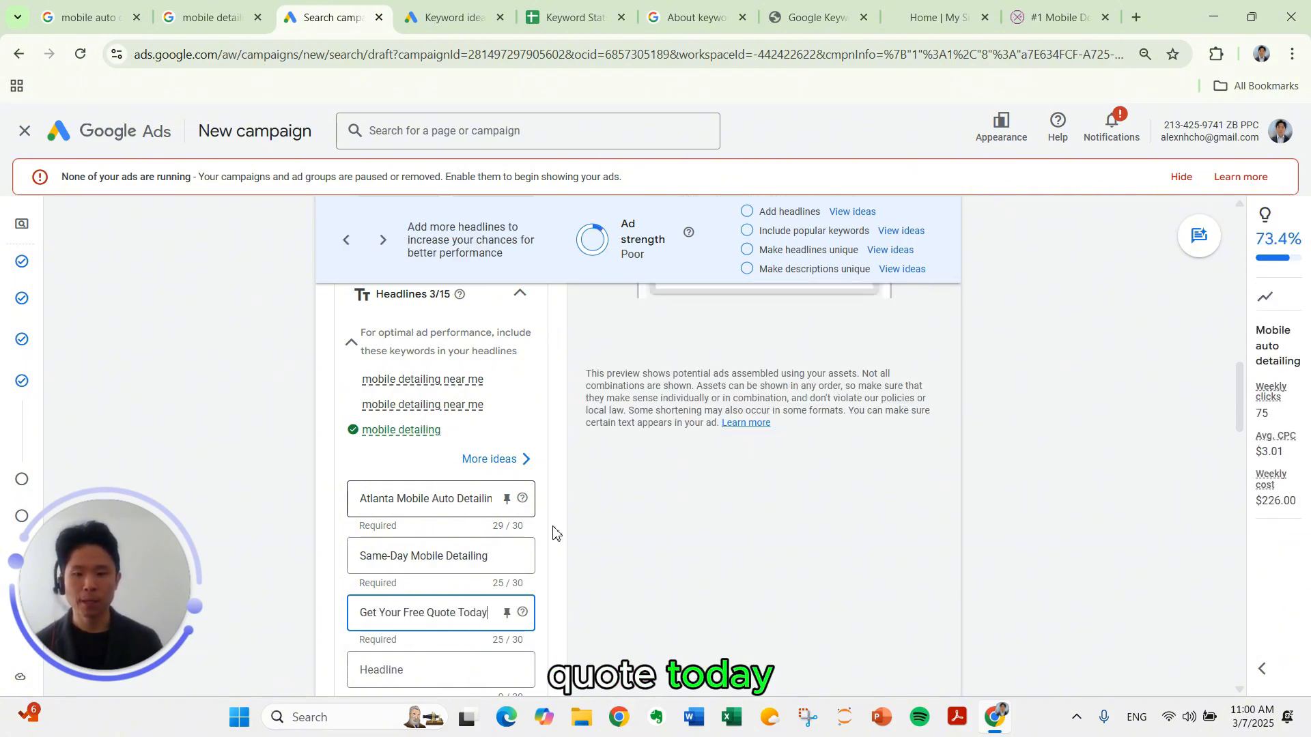
pyautogui.scroll(-3, 553, 533)
pyautogui.scroll(-3, 419, 407)
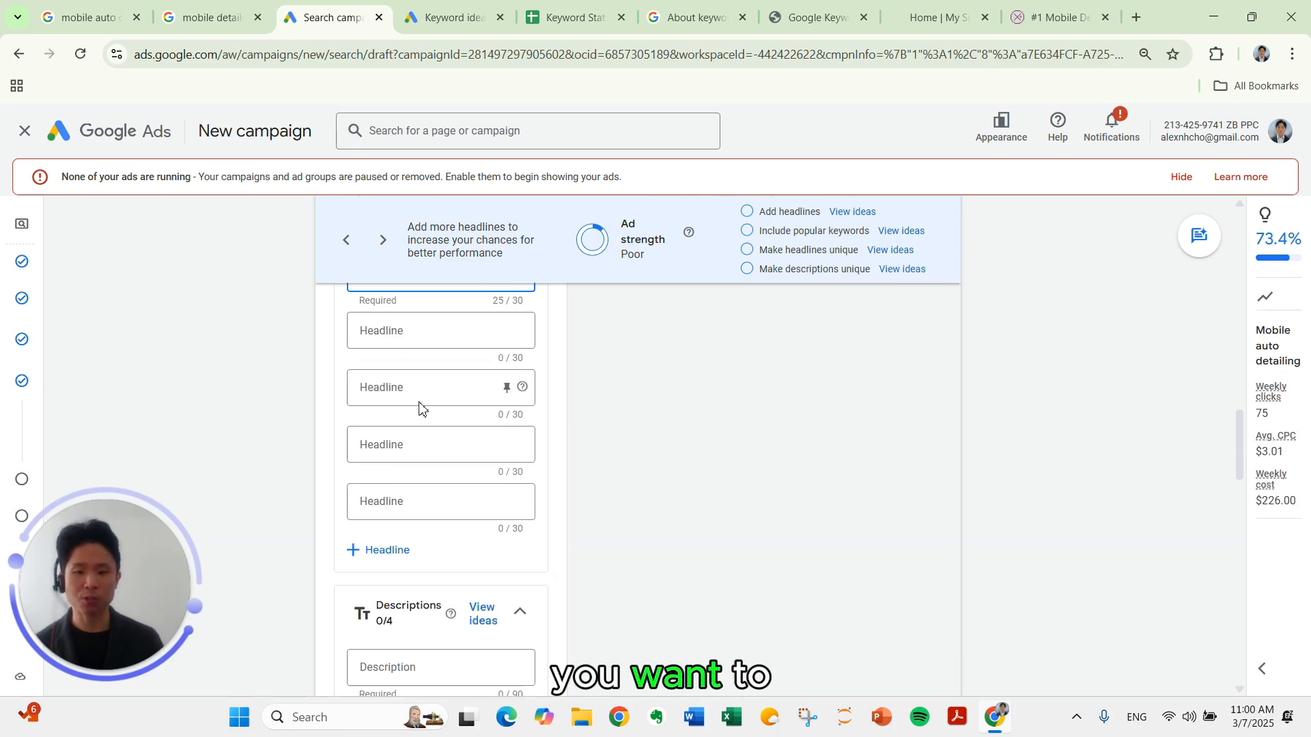
pyautogui.scroll(-1, 358, 464)
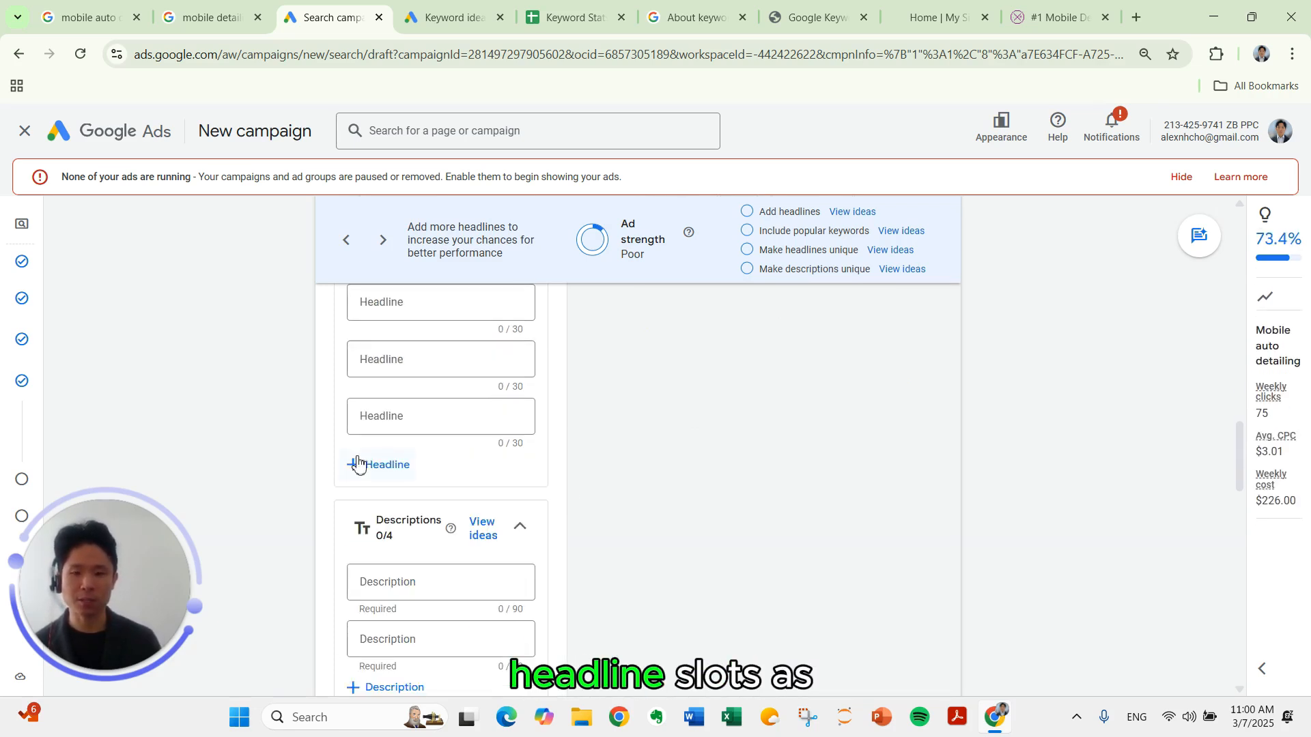
# Enter "Pro detailing comes to you in ATL. Same time, get a spotless car. Call us now." as the ad's first description.
pyautogui.scroll(-2, 357, 465)
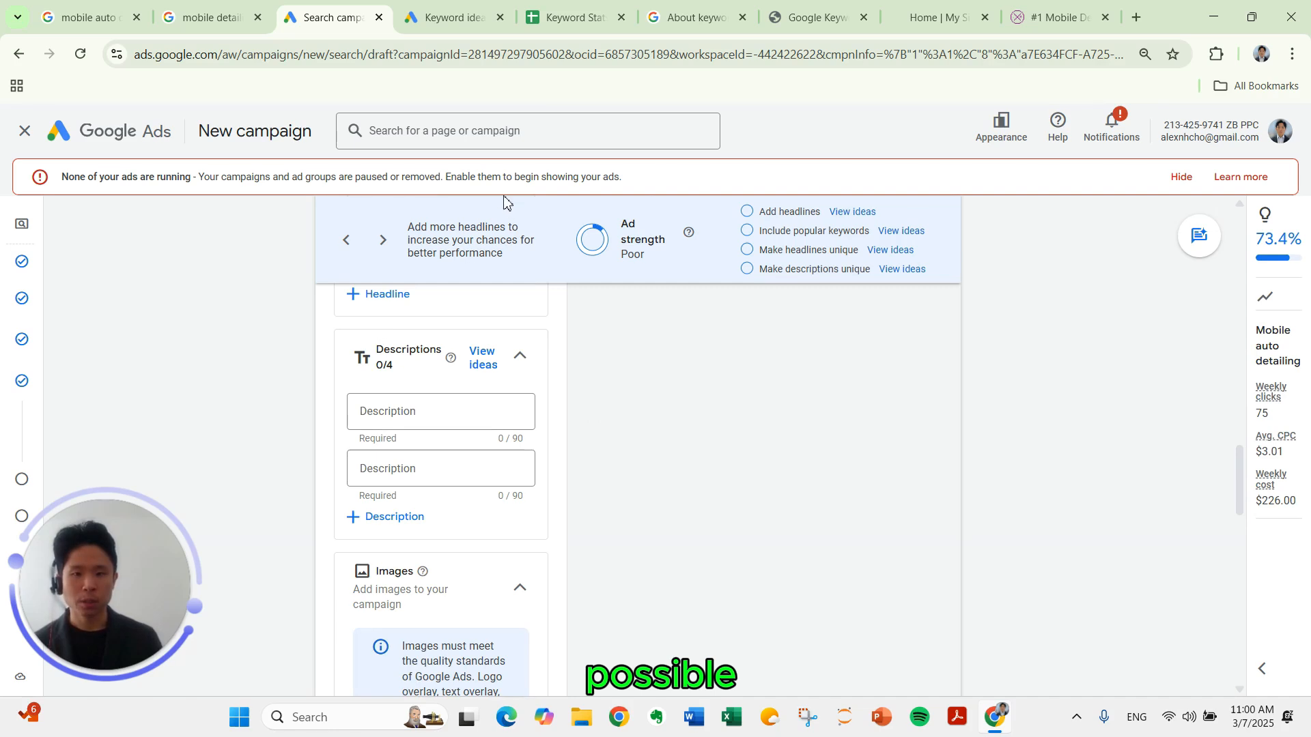
pyautogui.click(384, 410)
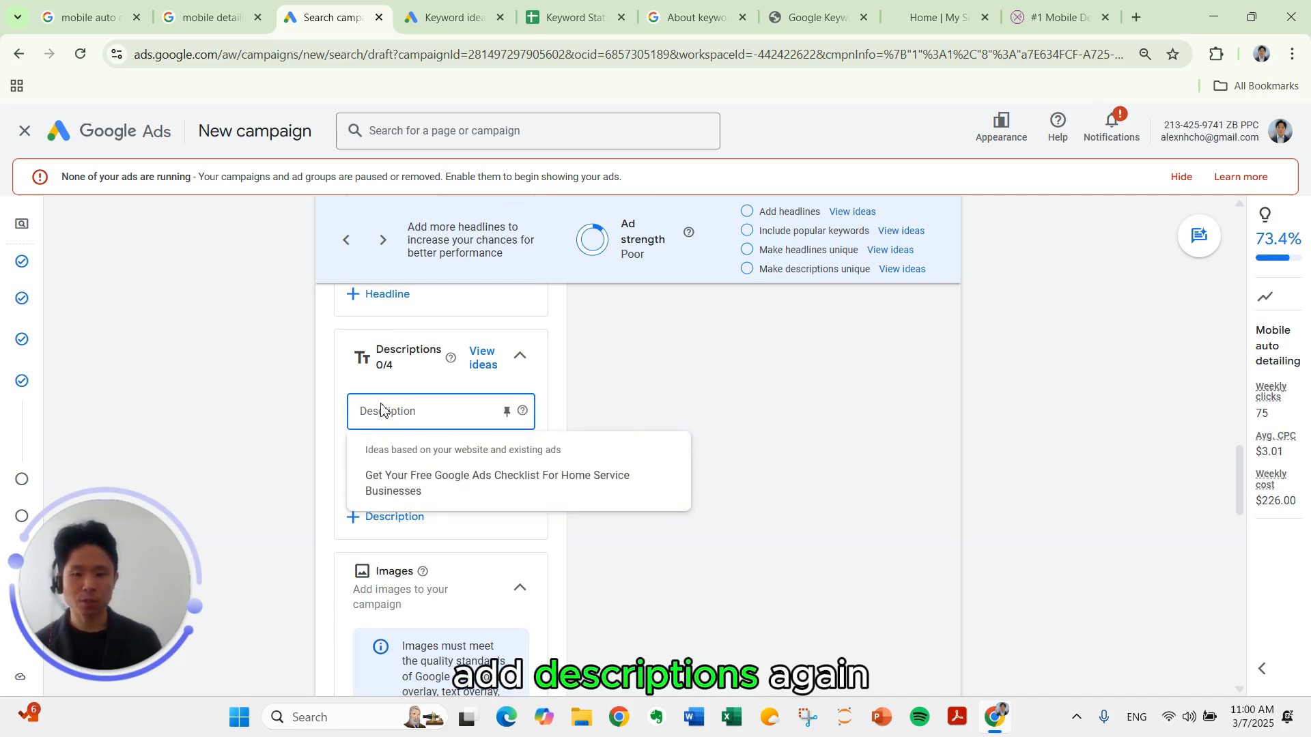
pyautogui.click(344, 408)
pyautogui.click(360, 408)
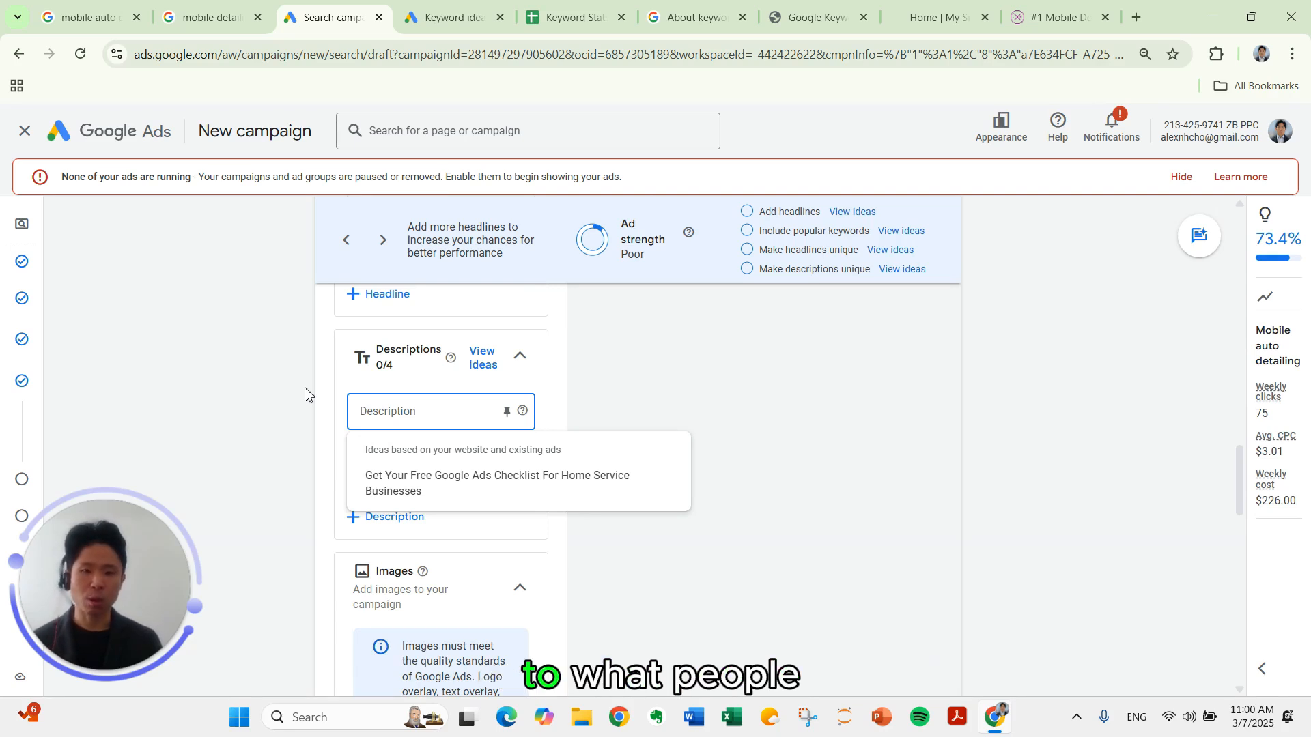
pyautogui.write('Pro')
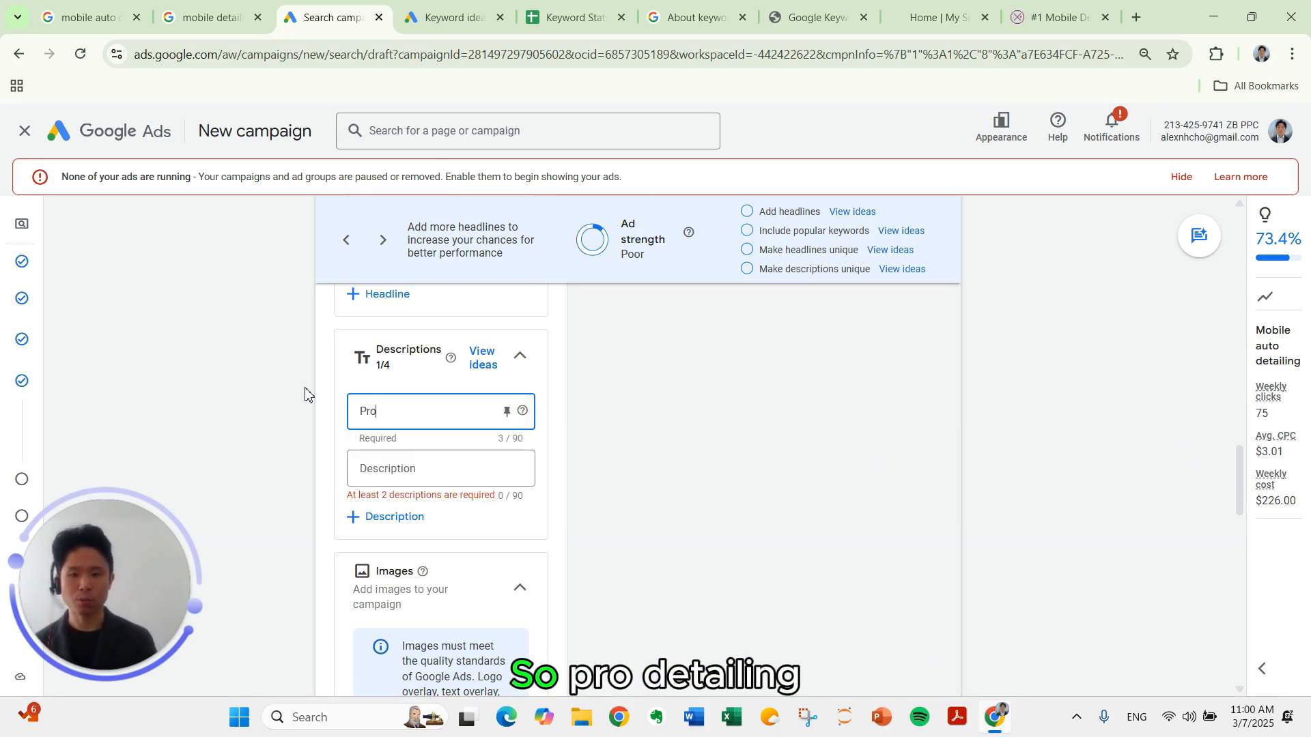
pyautogui.write(' detailing comes')
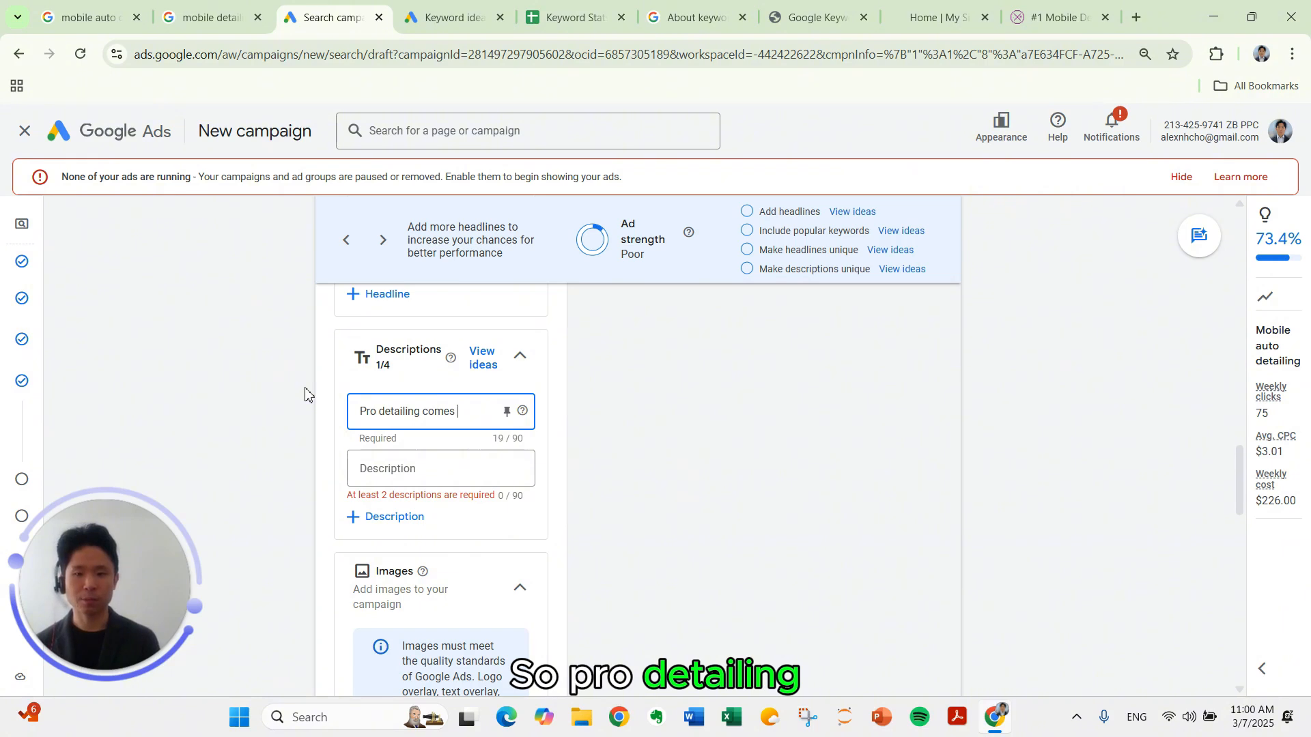
pyautogui.write(' to you in ATL')
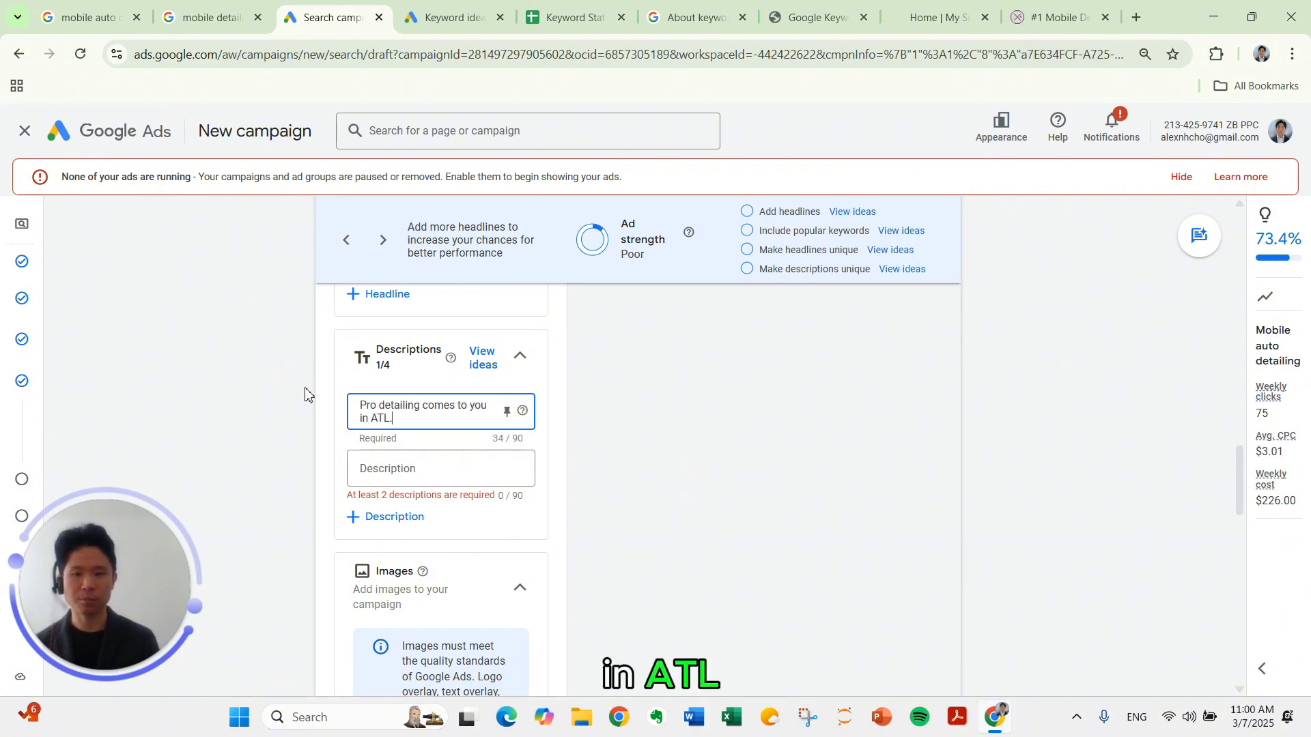
pyautogui.write('. Same time, get')
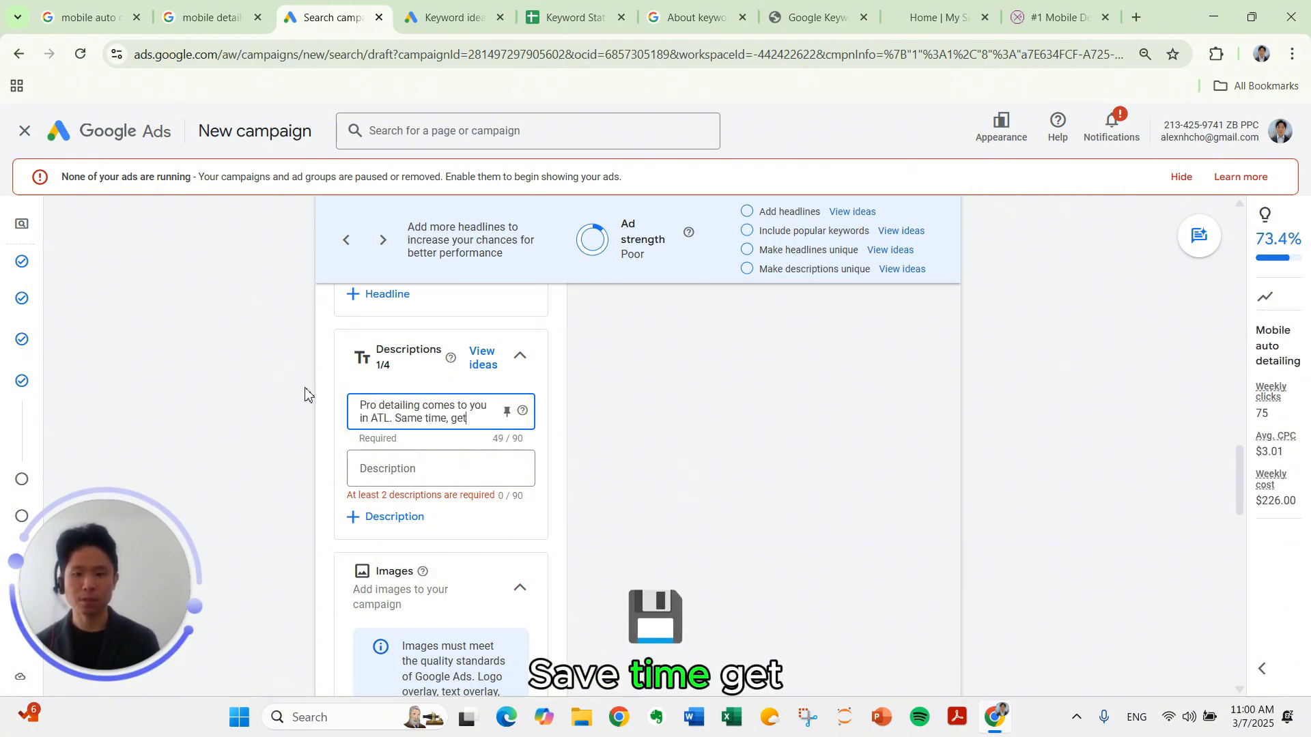
pyautogui.write(' a spotless car')
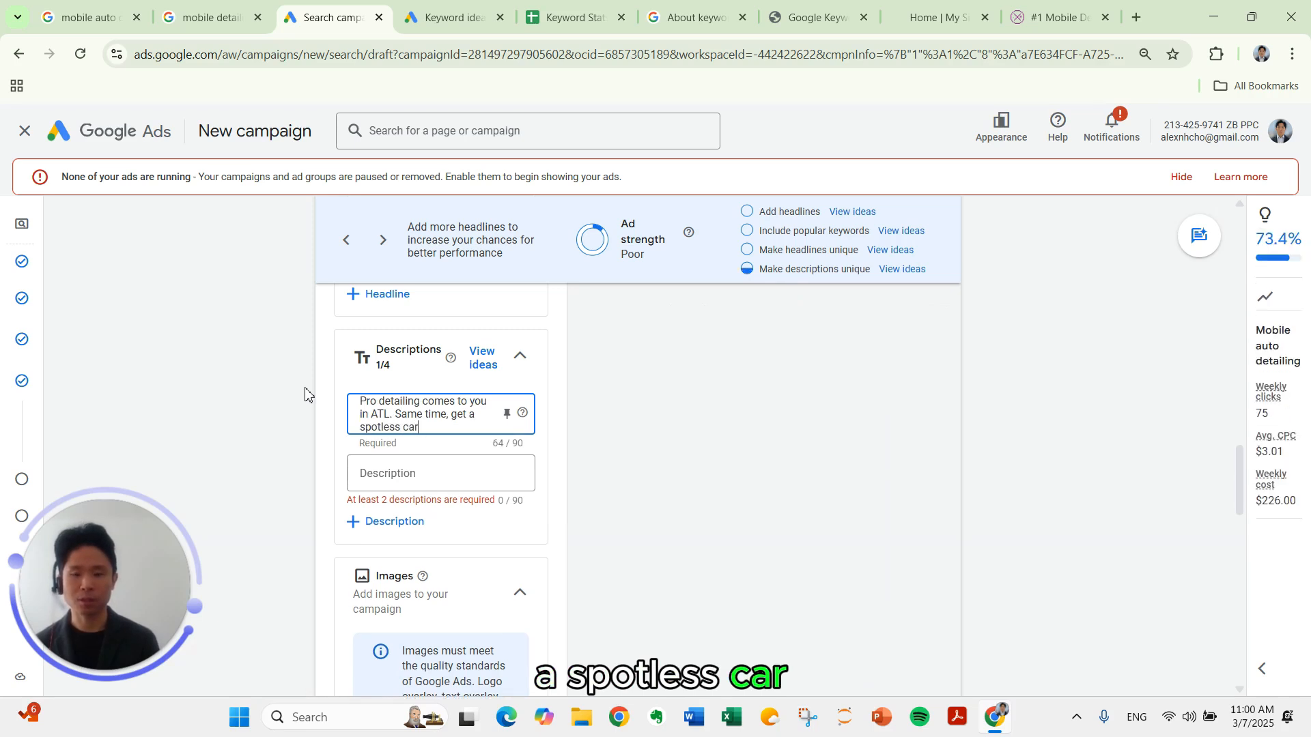
pyautogui.write('. Call us now.')
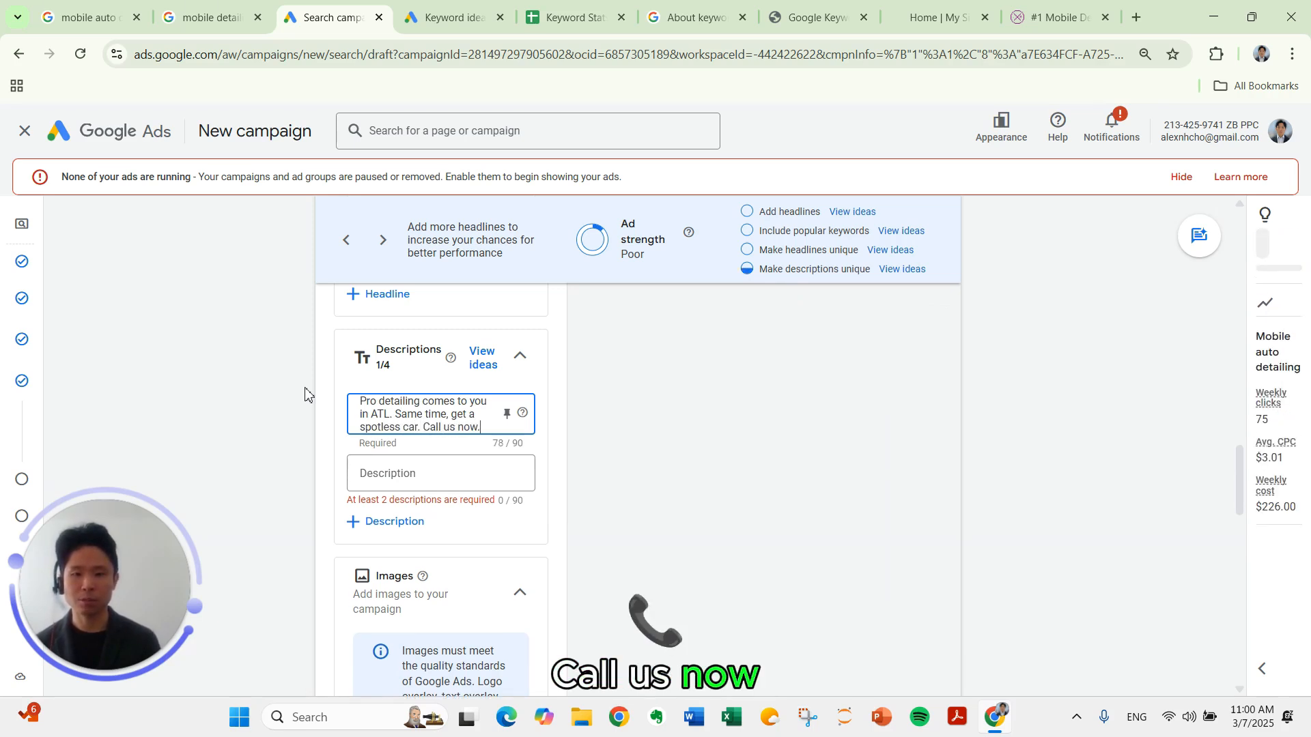
# Enter "Atlanta detailing pros with 20+ years experience. Schedule your appointment today" as the ad's second description.
pyautogui.click(383, 473)
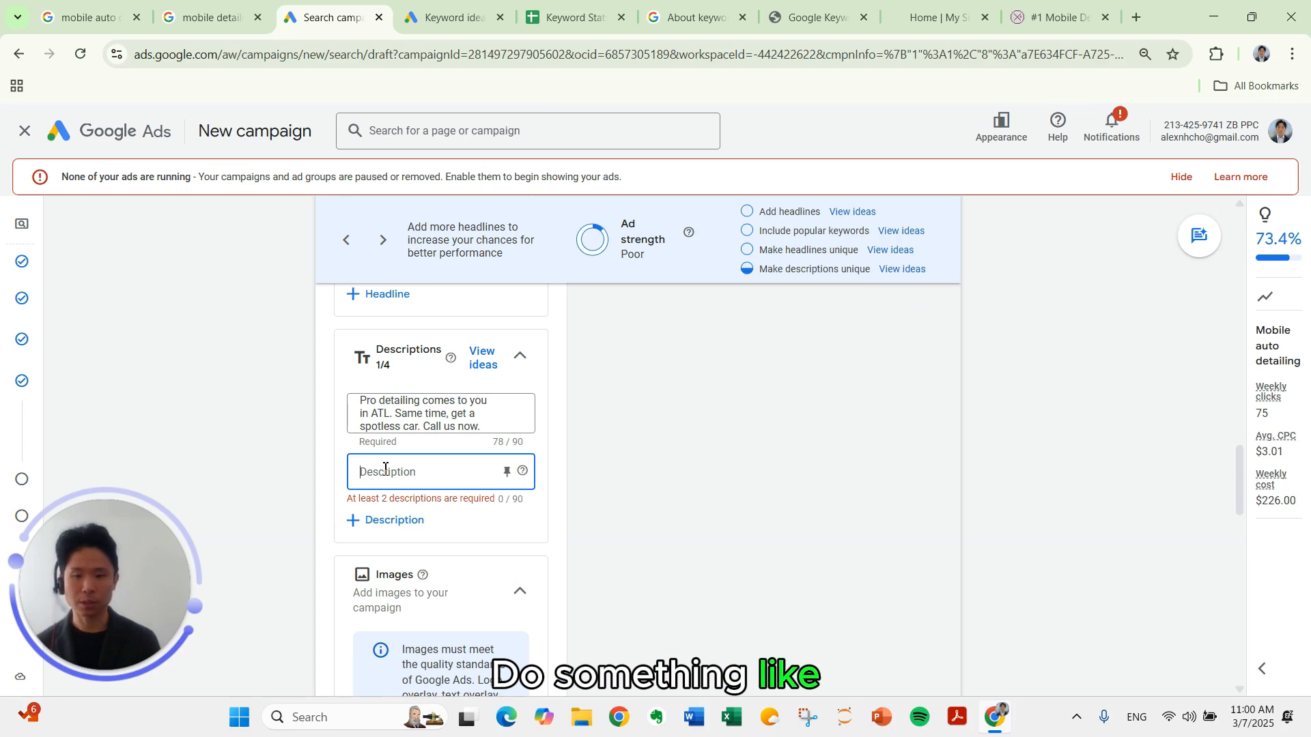
pyautogui.write('Ata')
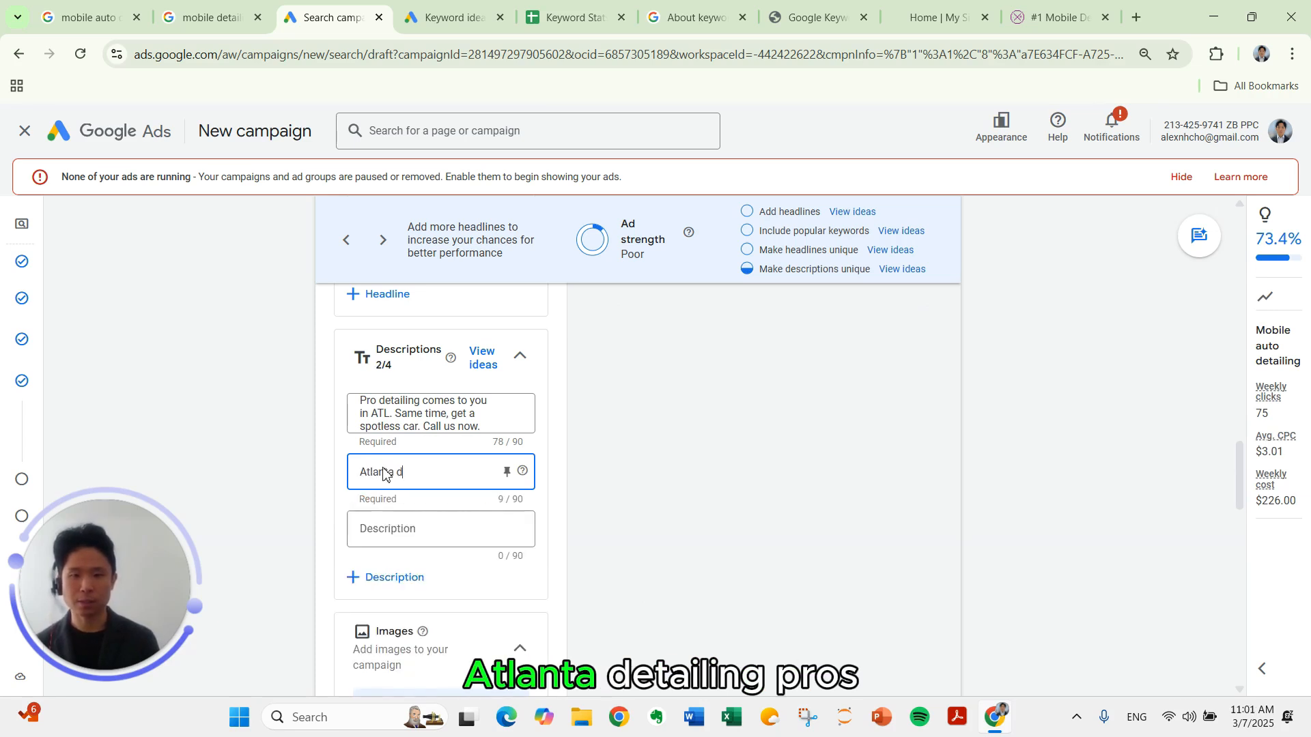
pyautogui.write('anta detailing pros')
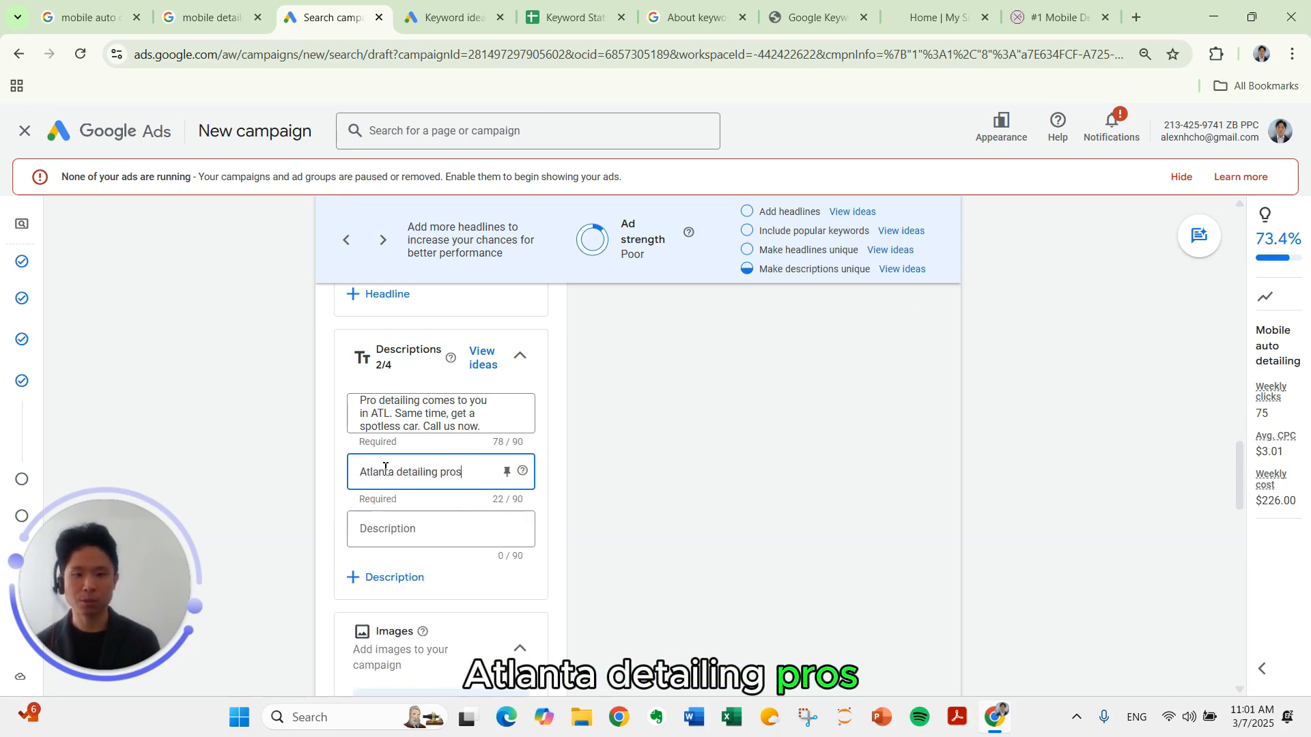
pyautogui.write(' with 20+ years e')
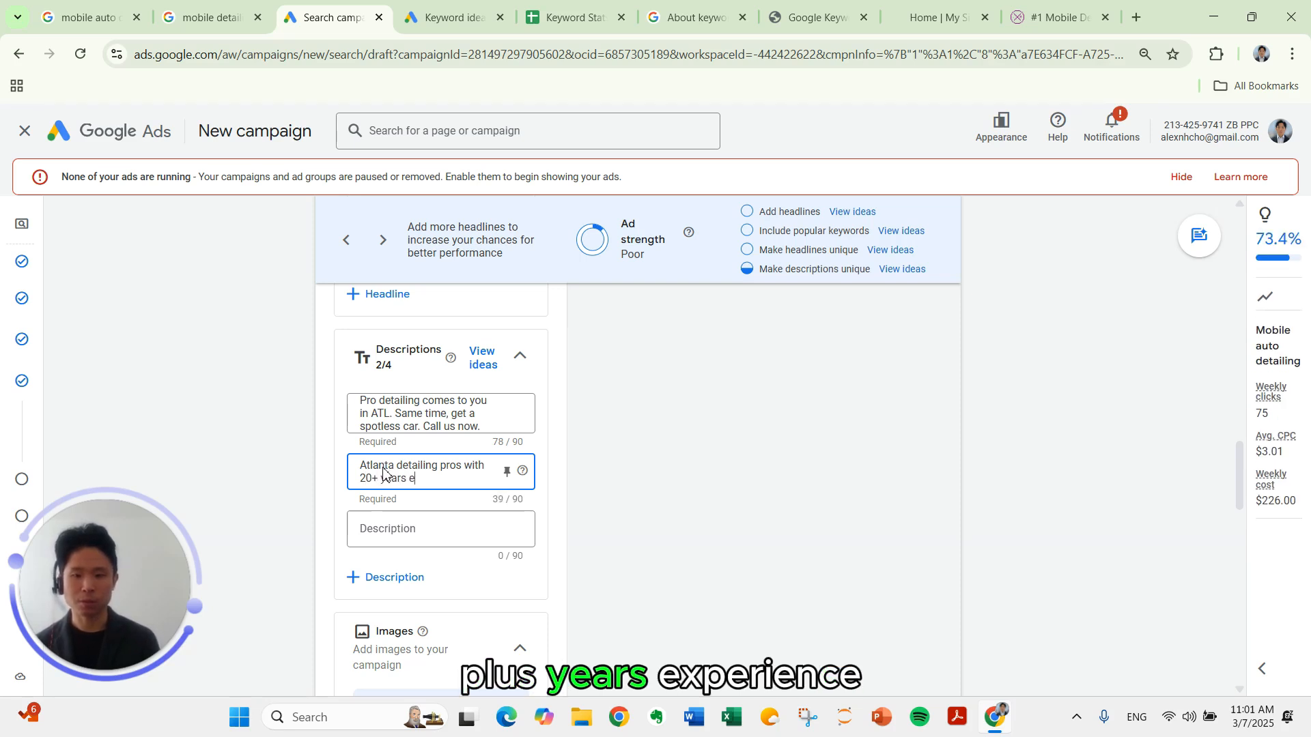
pyautogui.write('xperience. Schedule y')
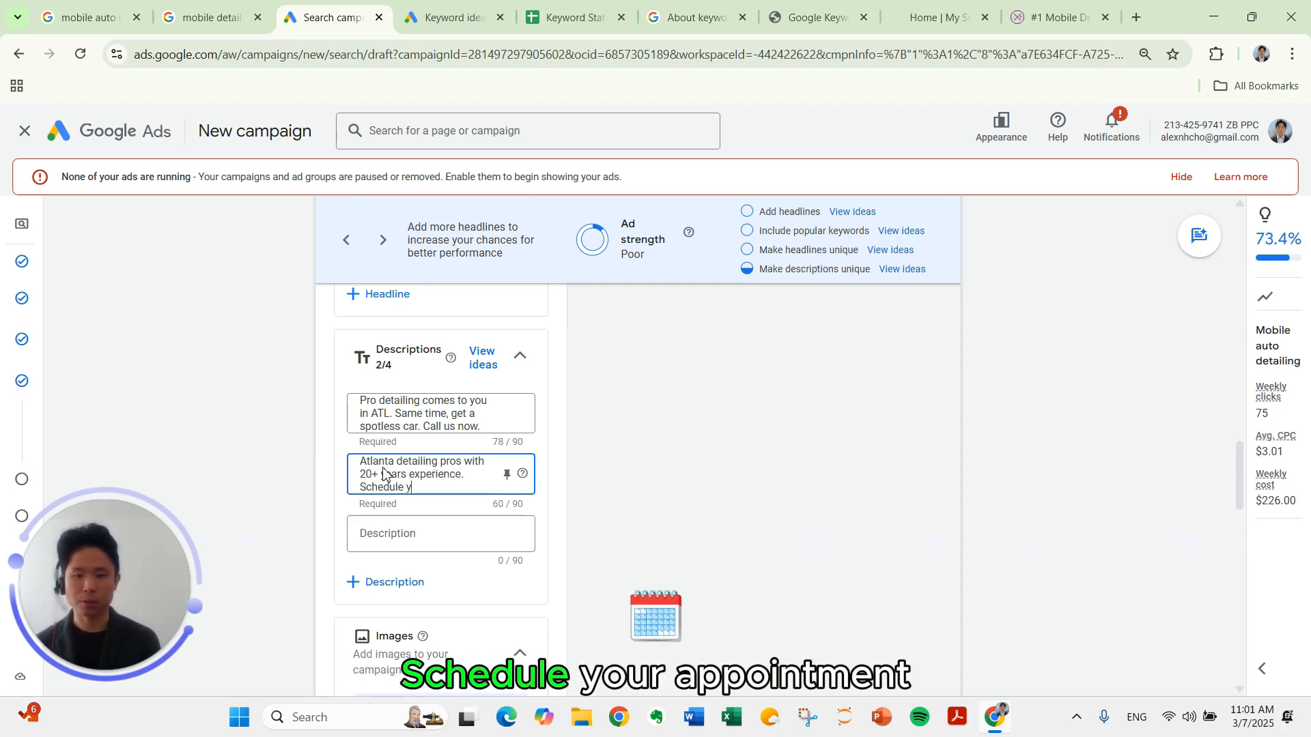
pyautogui.write('our appointment today')
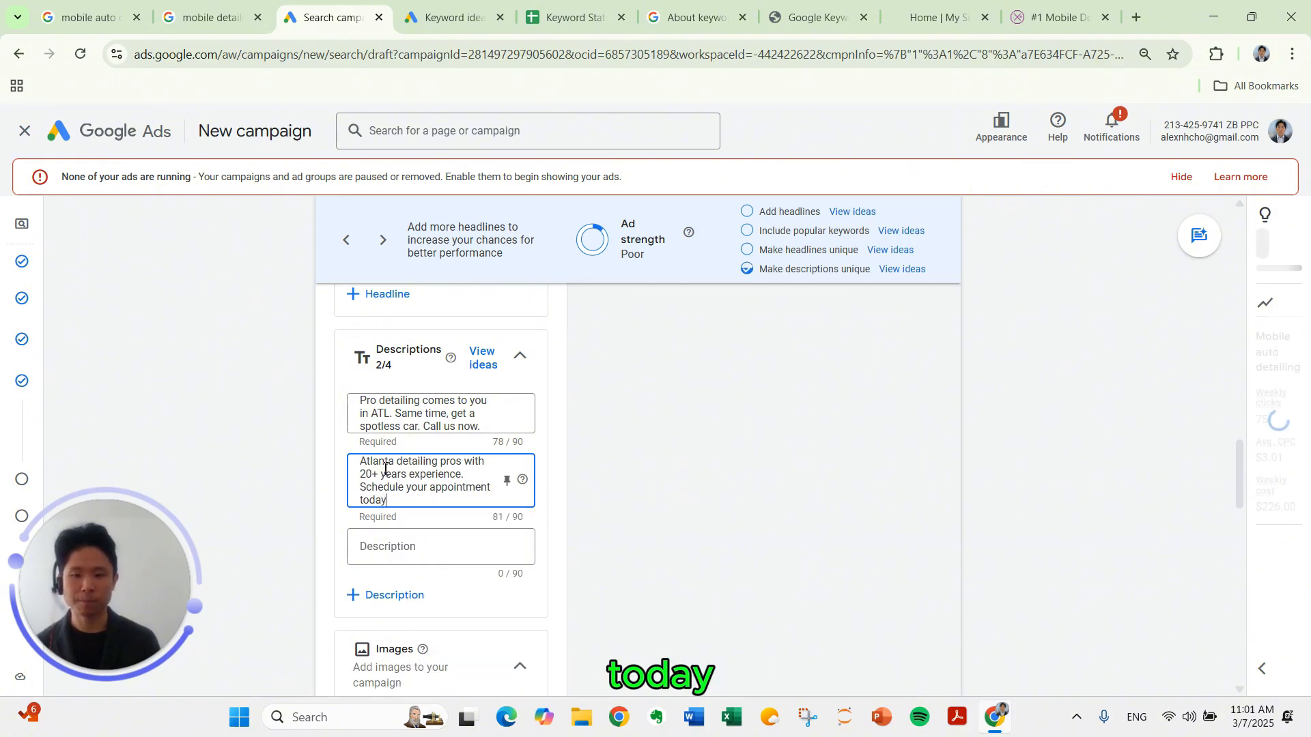
# Start creating sitelinks for the ad and set the first sitelink's text to "Book Online".
pyautogui.scroll(-3, 383, 478)
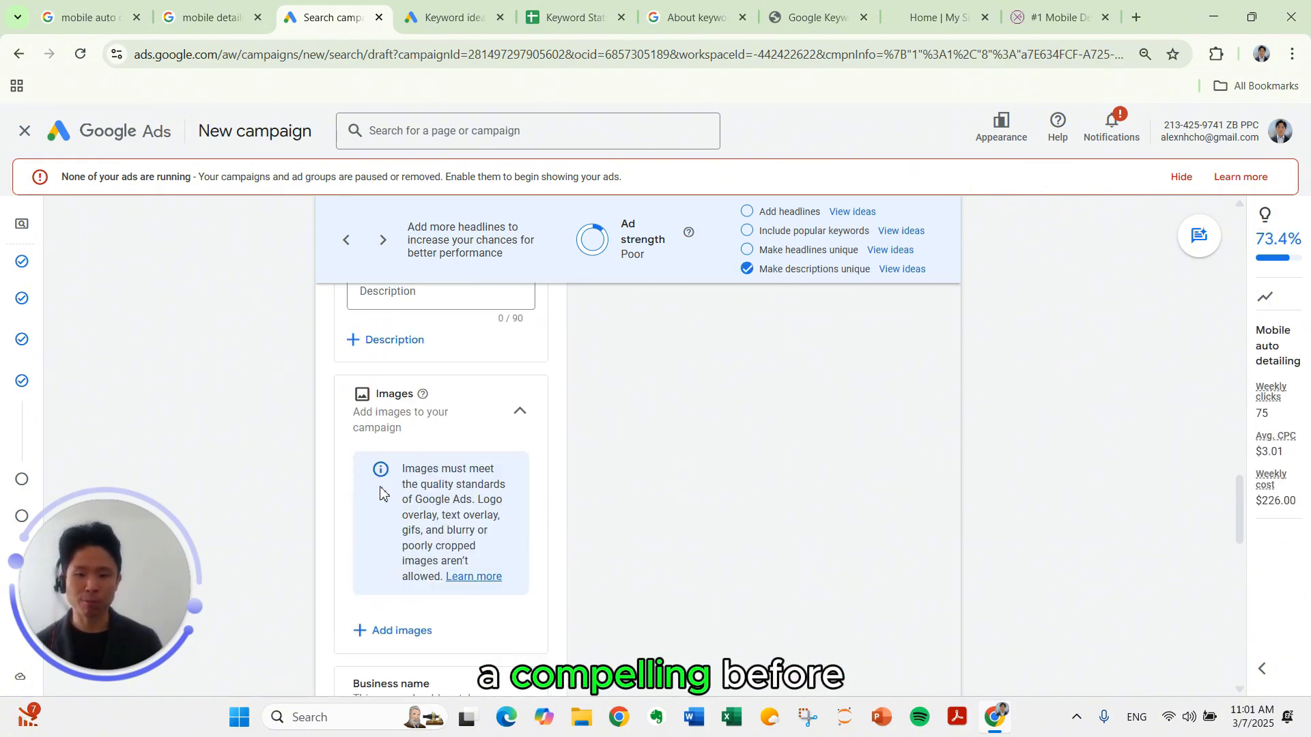
pyautogui.scroll(-1, 378, 493)
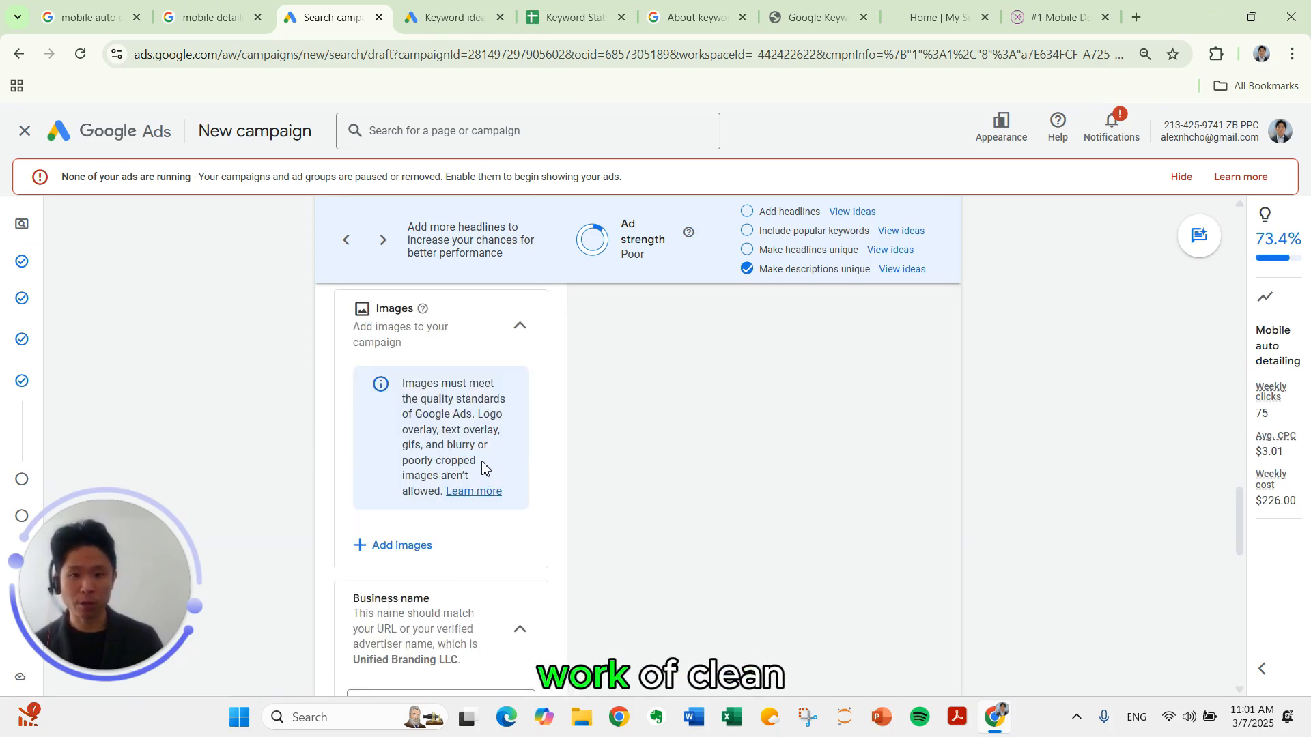
pyautogui.scroll(-4, 515, 440)
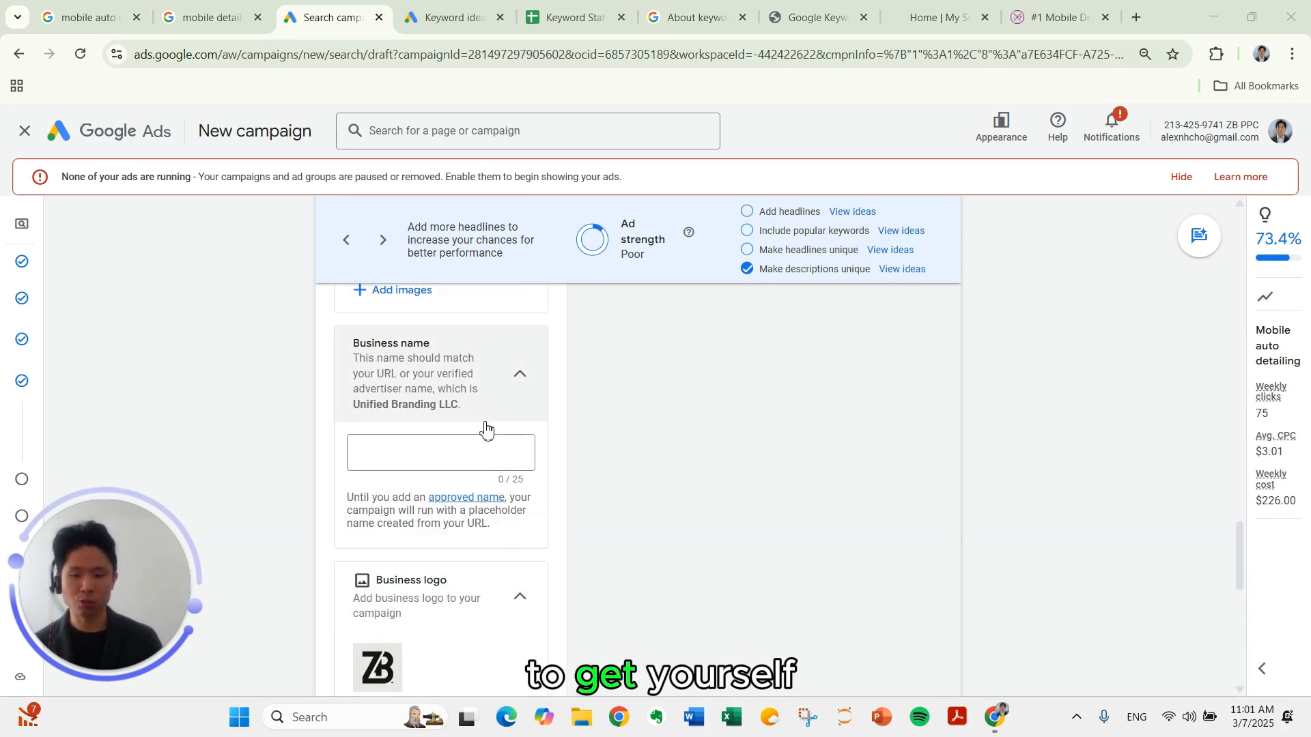
pyautogui.scroll(-1, 482, 437)
pyautogui.scroll(-2, 467, 450)
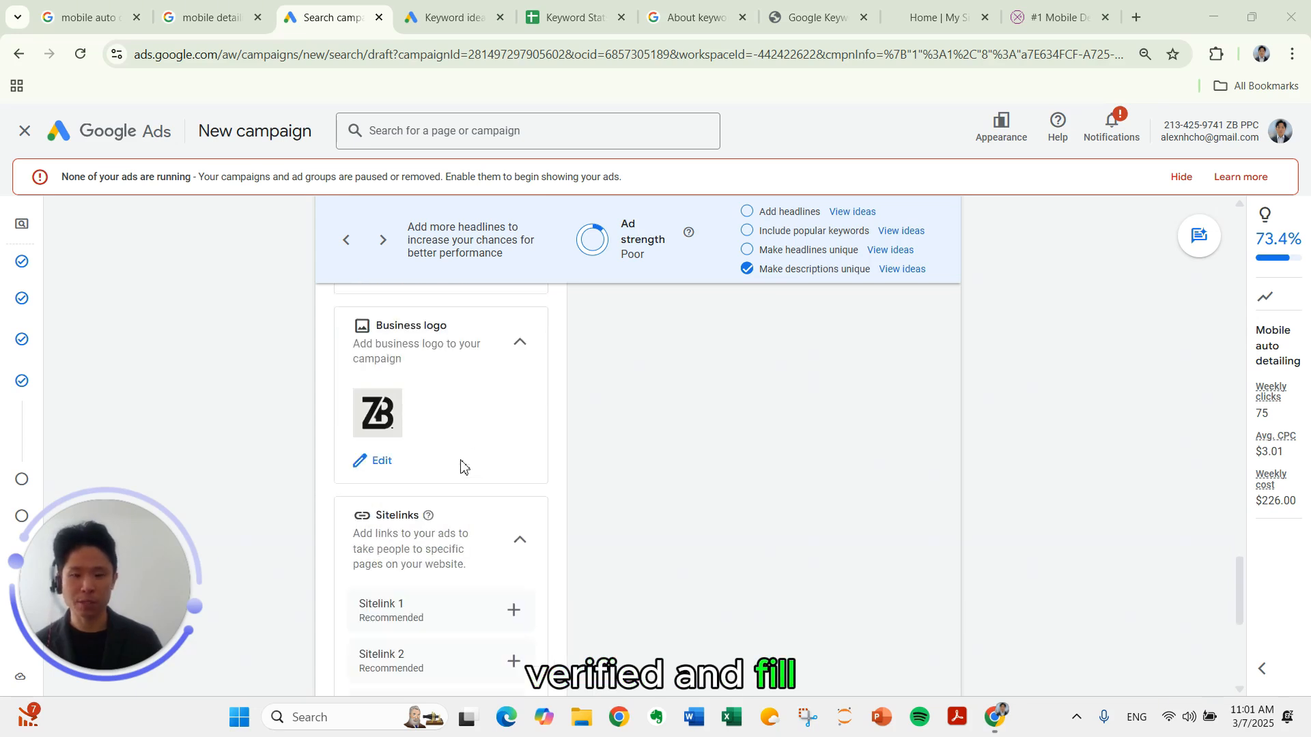
pyautogui.scroll(-3, 403, 431)
pyautogui.scroll(1, 409, 441)
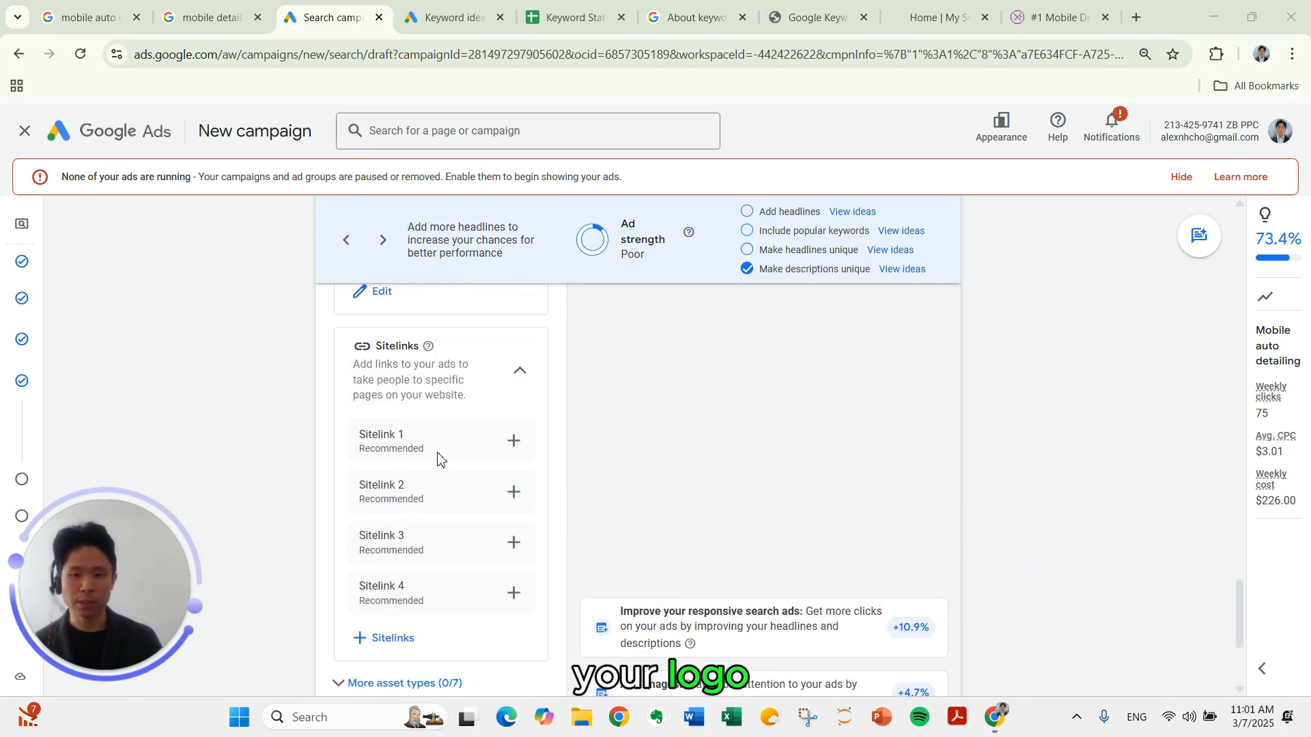
pyautogui.click(513, 441)
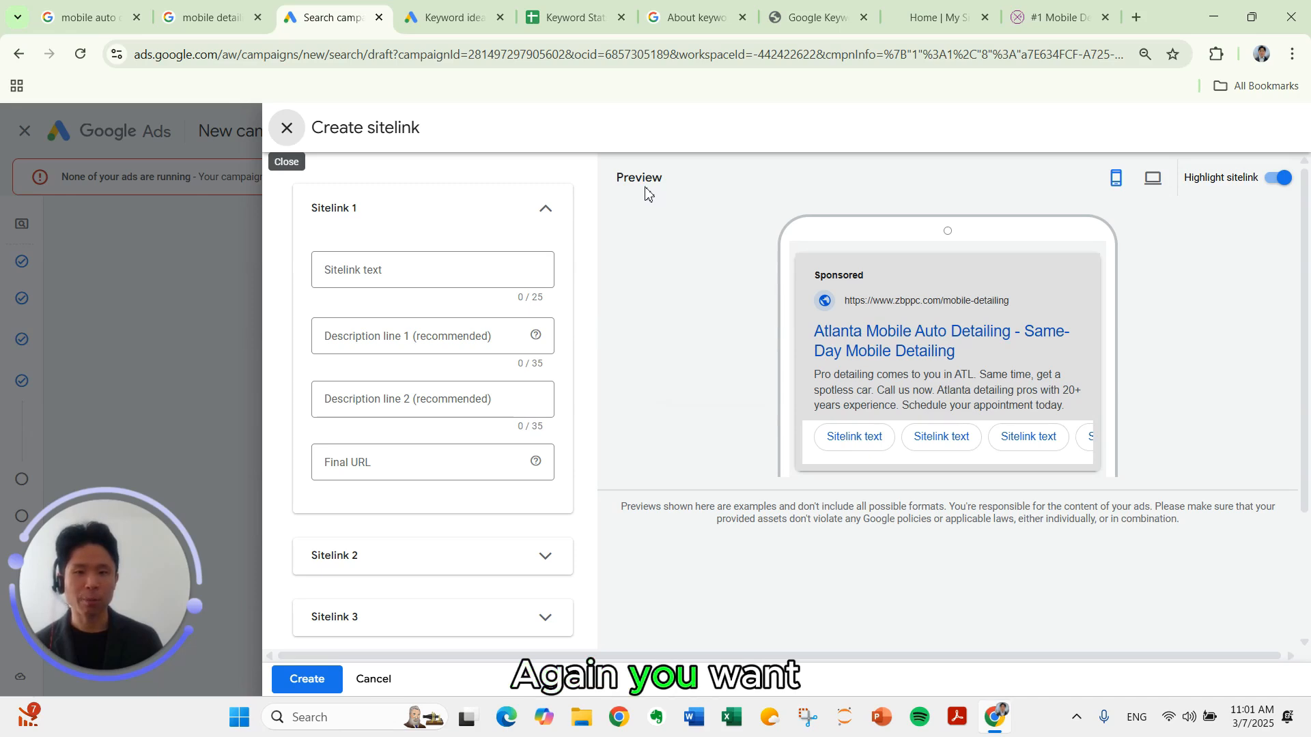
pyautogui.click(362, 277)
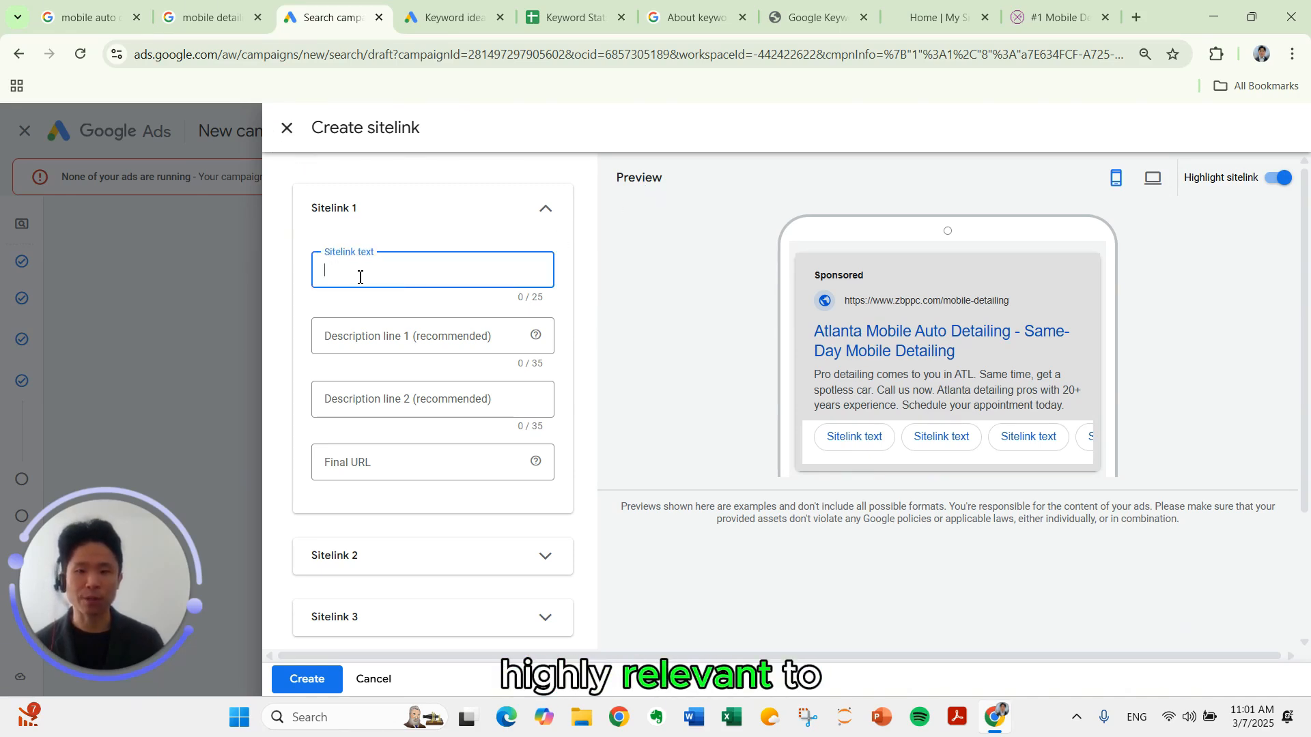
pyautogui.write('B')
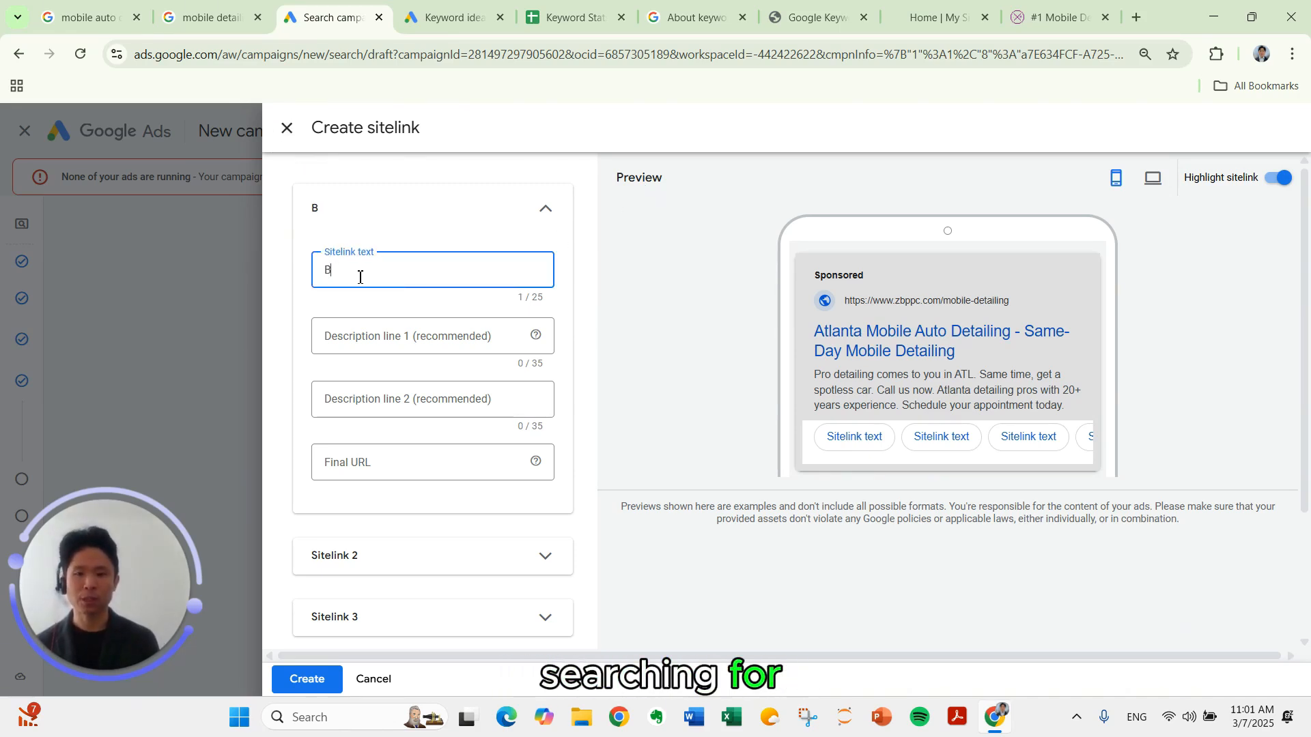
pyautogui.write('ook Online')
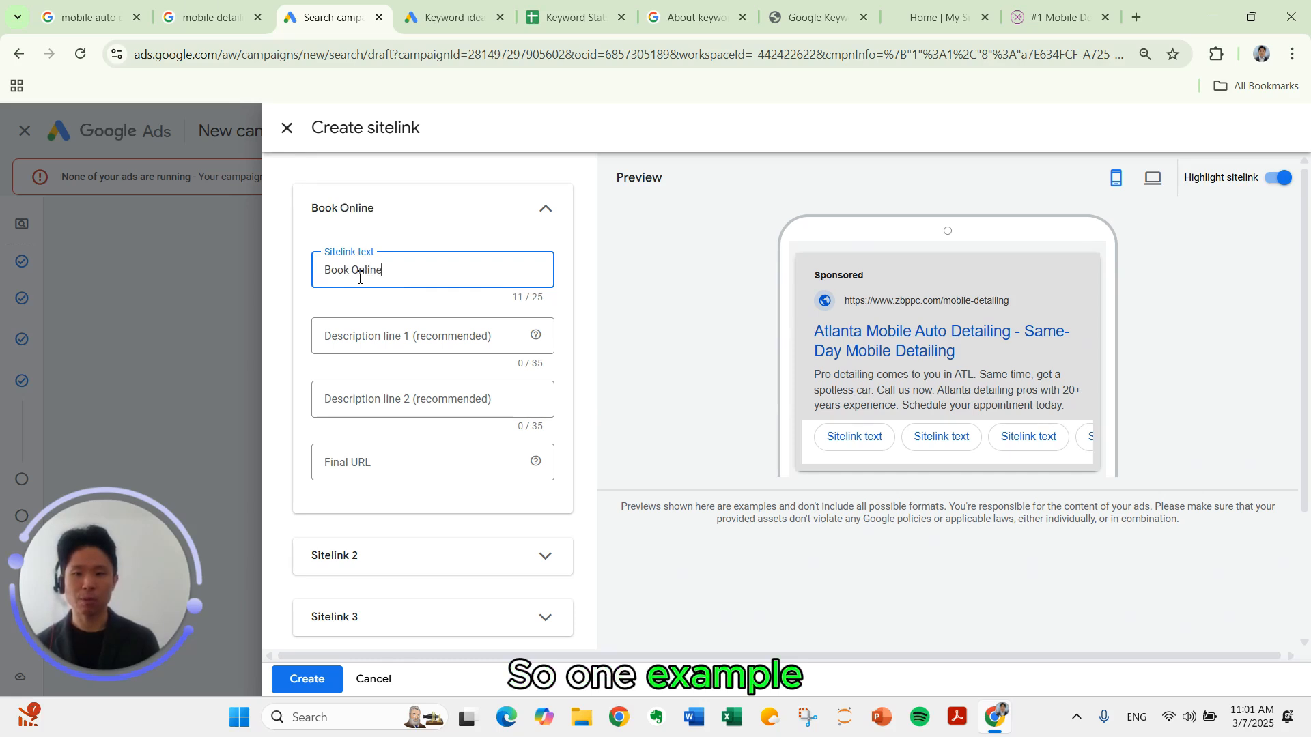
pyautogui.click(347, 330)
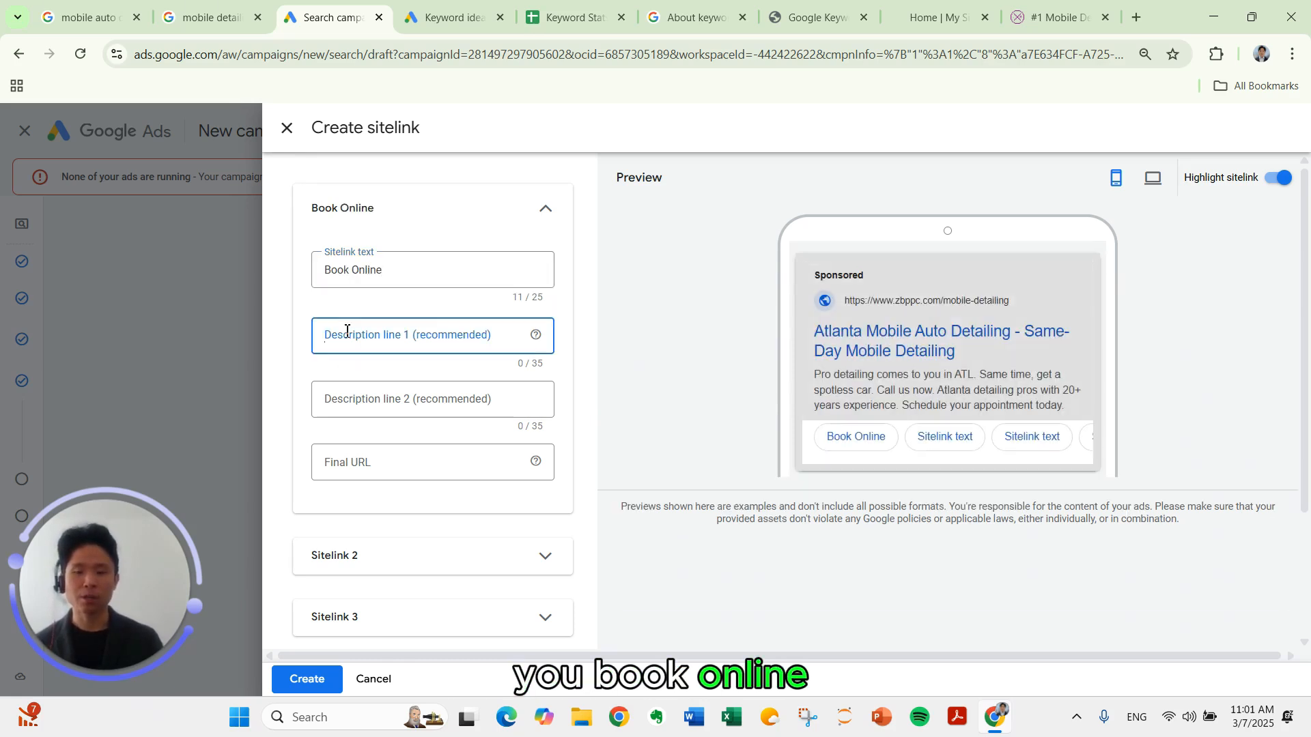
pyautogui.click(362, 404)
pyautogui.click(365, 463)
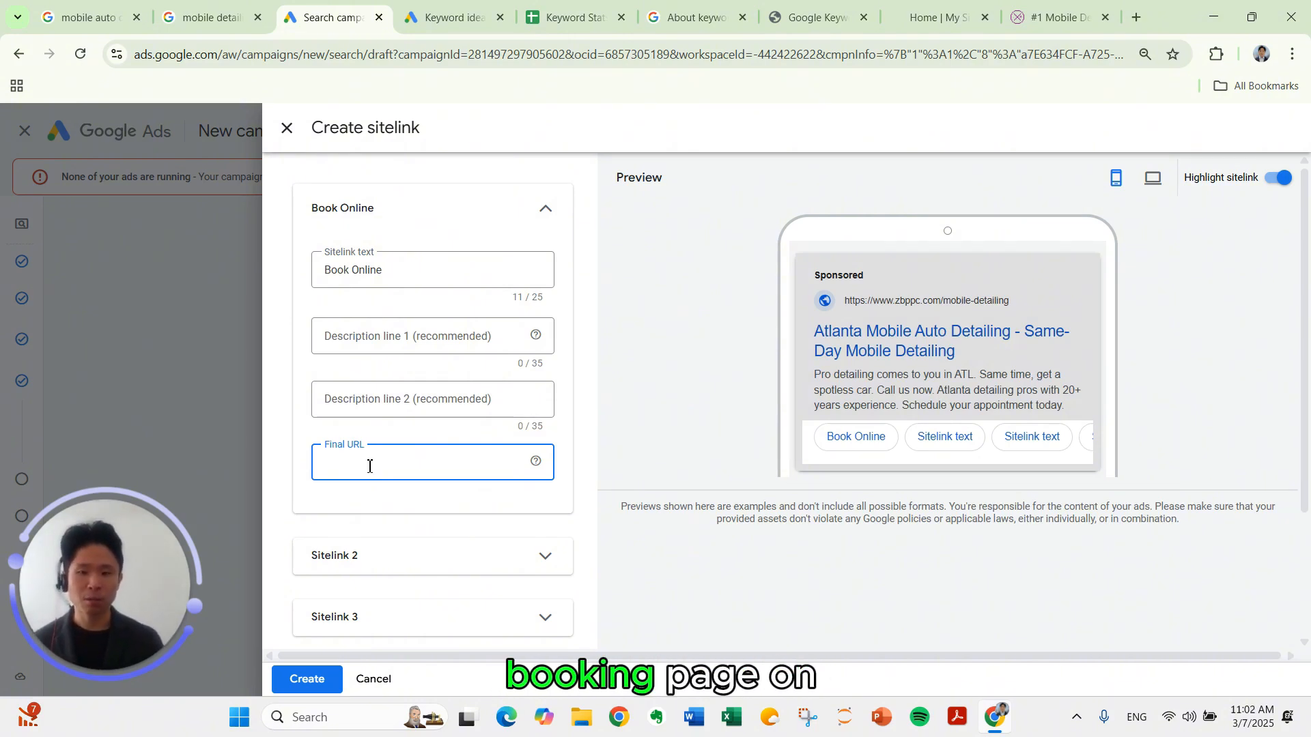
# Expand the second sitelink and set its text to "Before & After".
pyautogui.click(391, 553)
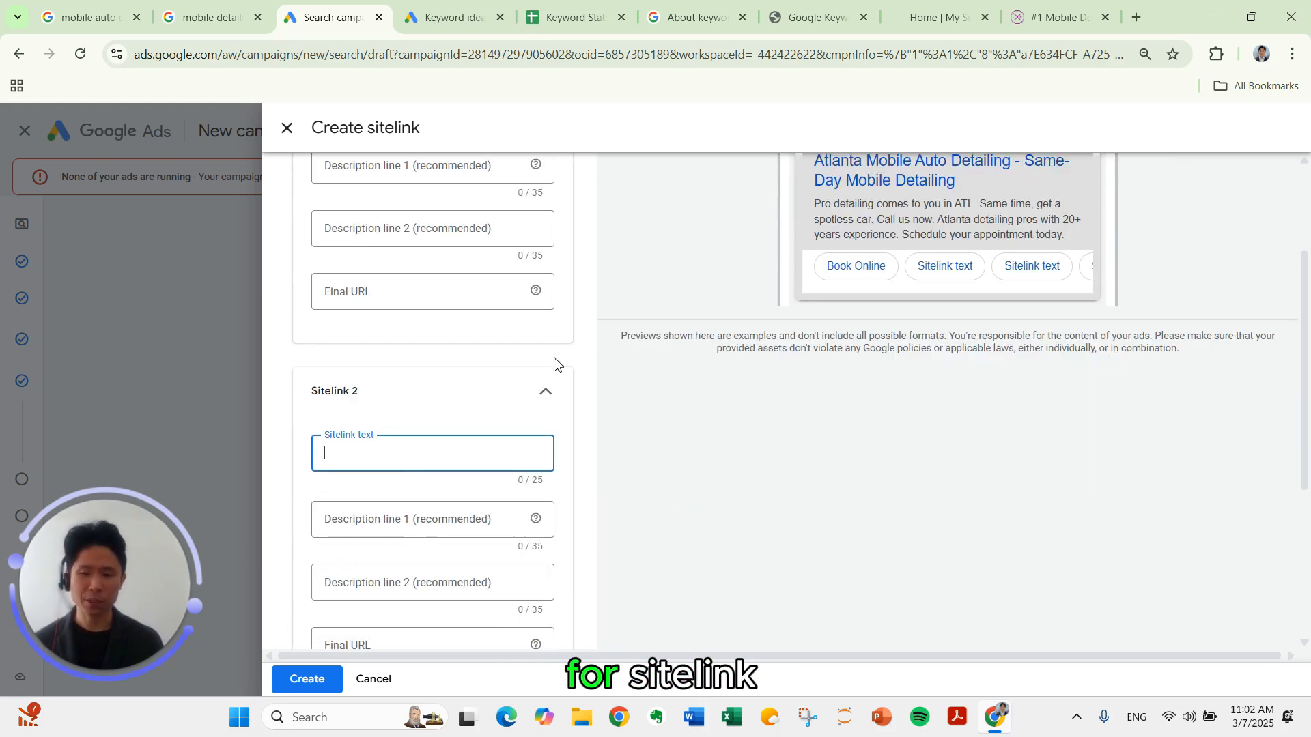
pyautogui.write('Before & Aft')
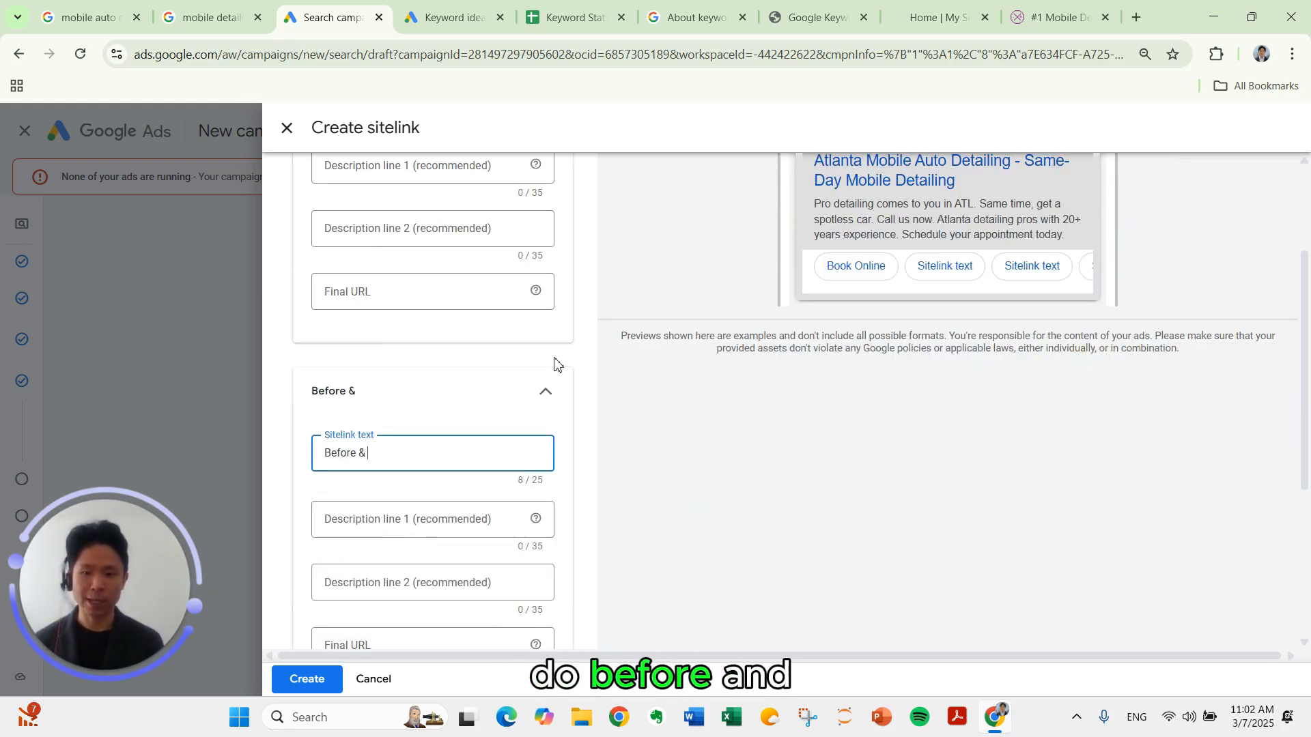
pyautogui.scroll(-2, 556, 364)
pyautogui.click(389, 561)
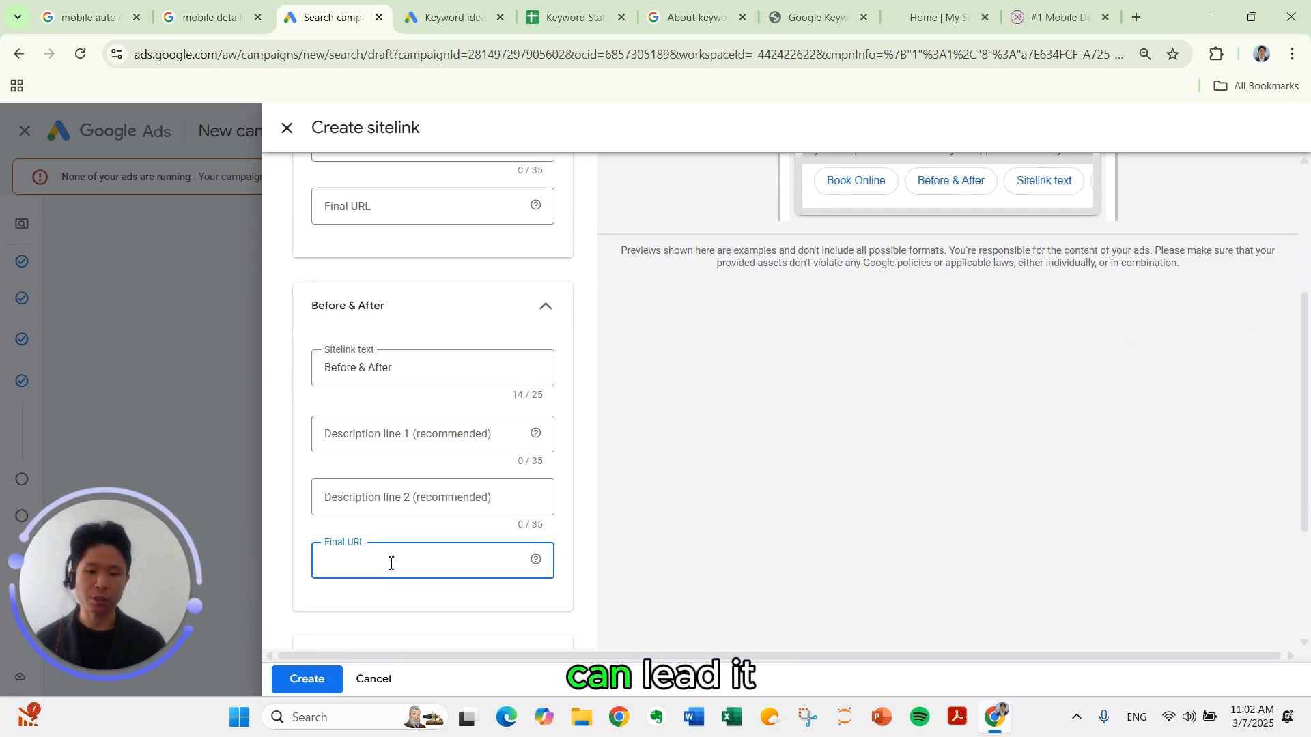
# Expand the third sitelink and set its text to "Client Reviews".
pyautogui.scroll(-2, 387, 550)
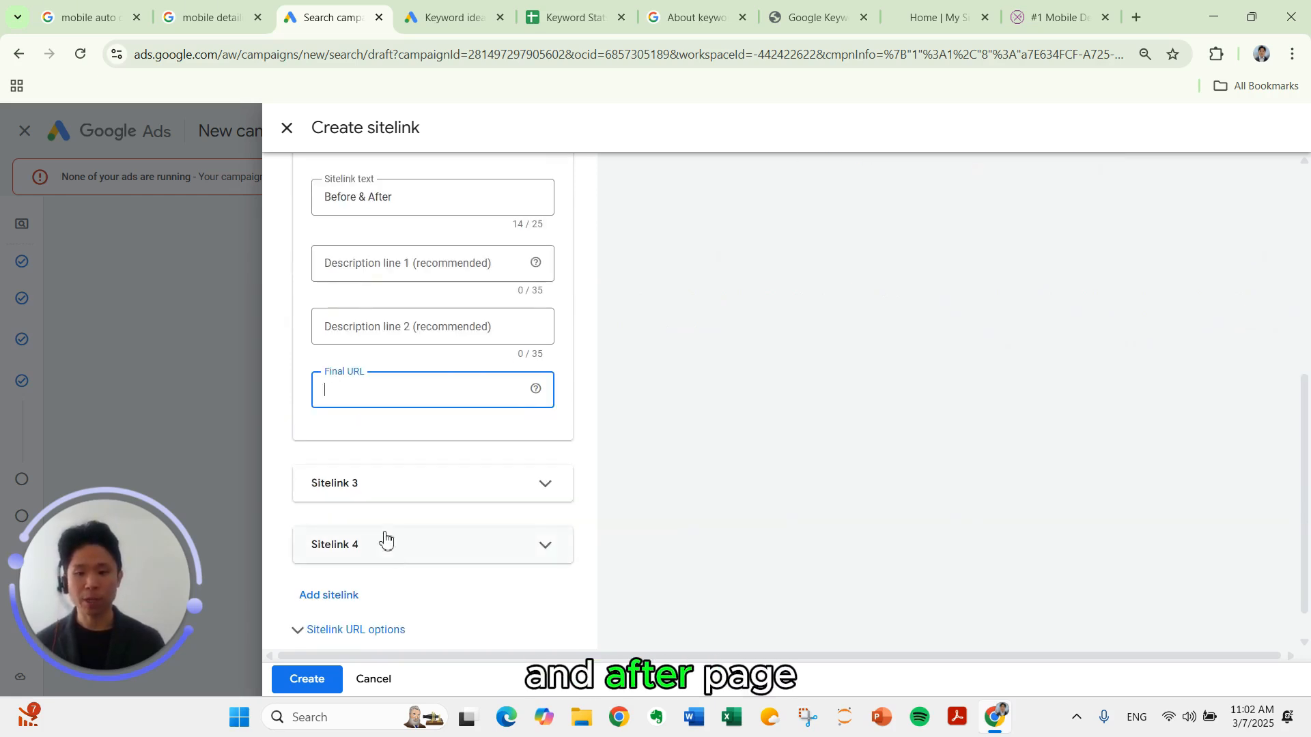
pyautogui.click(381, 492)
pyautogui.scroll(-1, 382, 499)
pyautogui.click(386, 470)
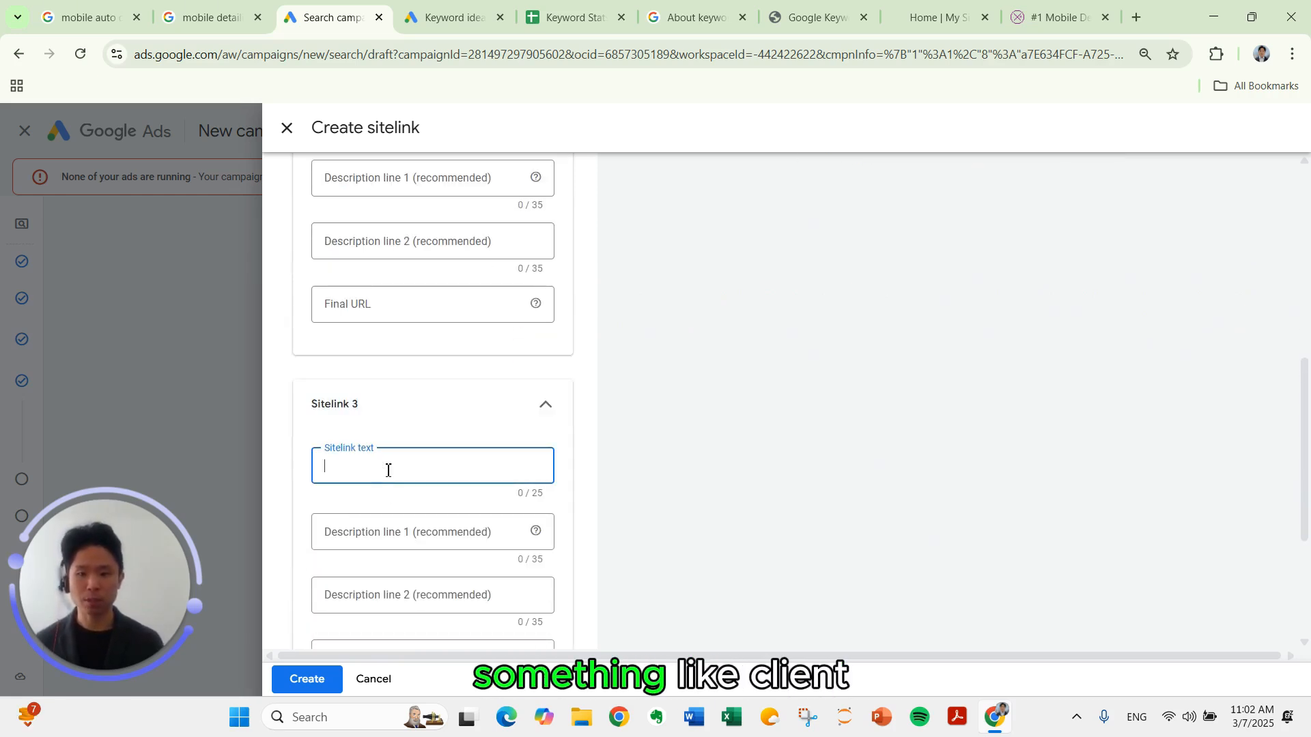
pyautogui.write('Client Reviews')
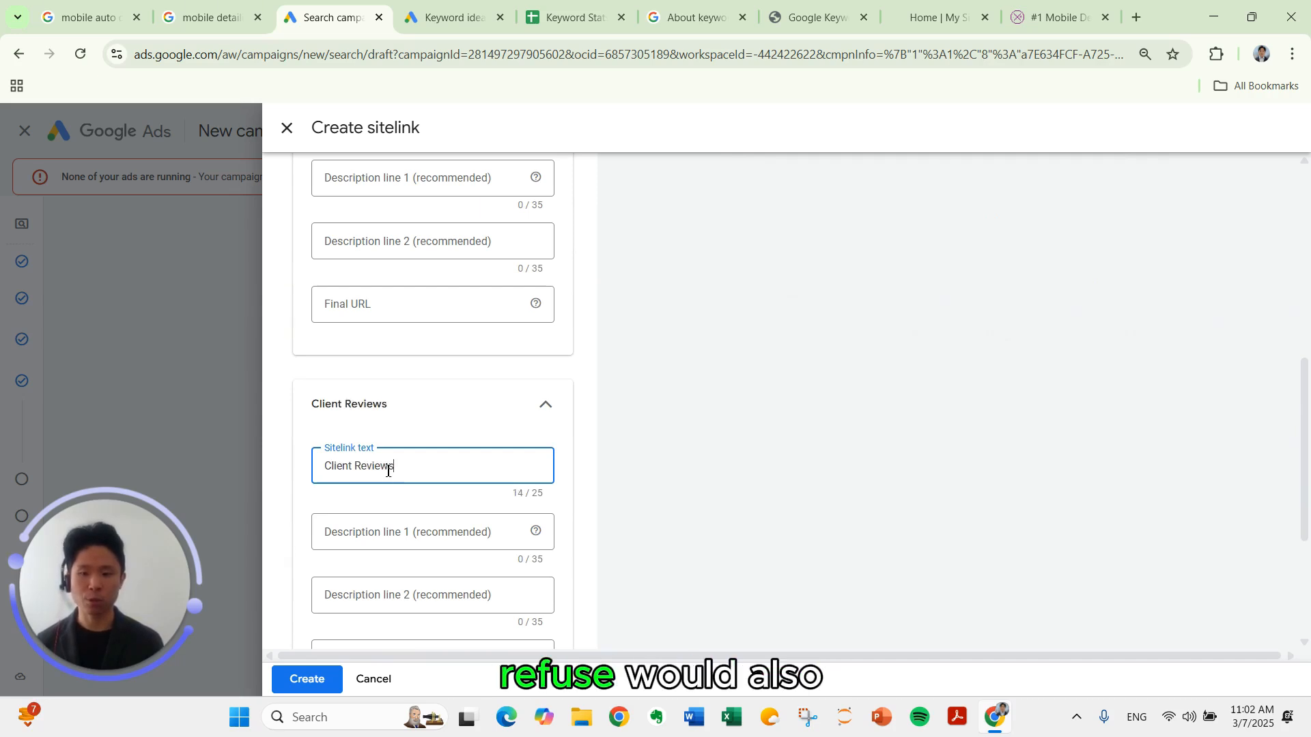
pyautogui.scroll(-1, 403, 502)
pyautogui.click(406, 572)
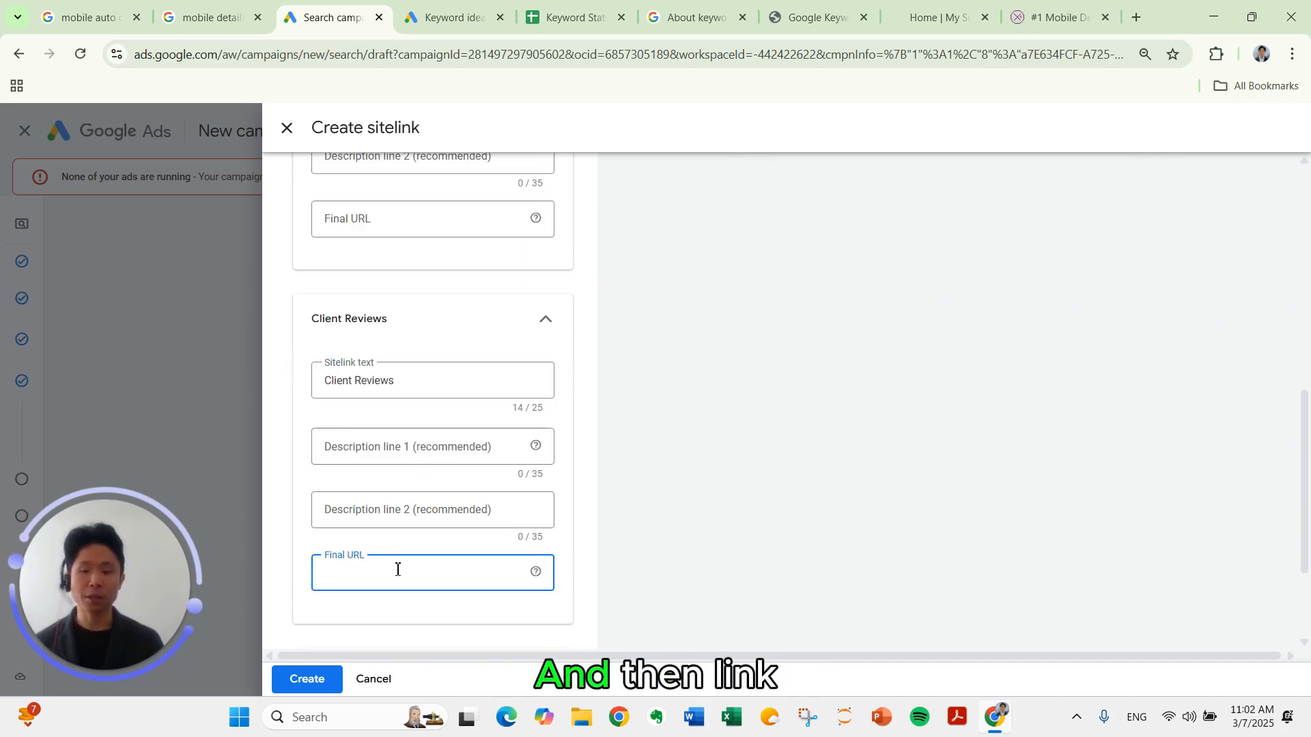
# Expand the fourth sitelink, set its text to "Pricing & Packages", and discard the sitelinks.
pyautogui.scroll(-2, 393, 556)
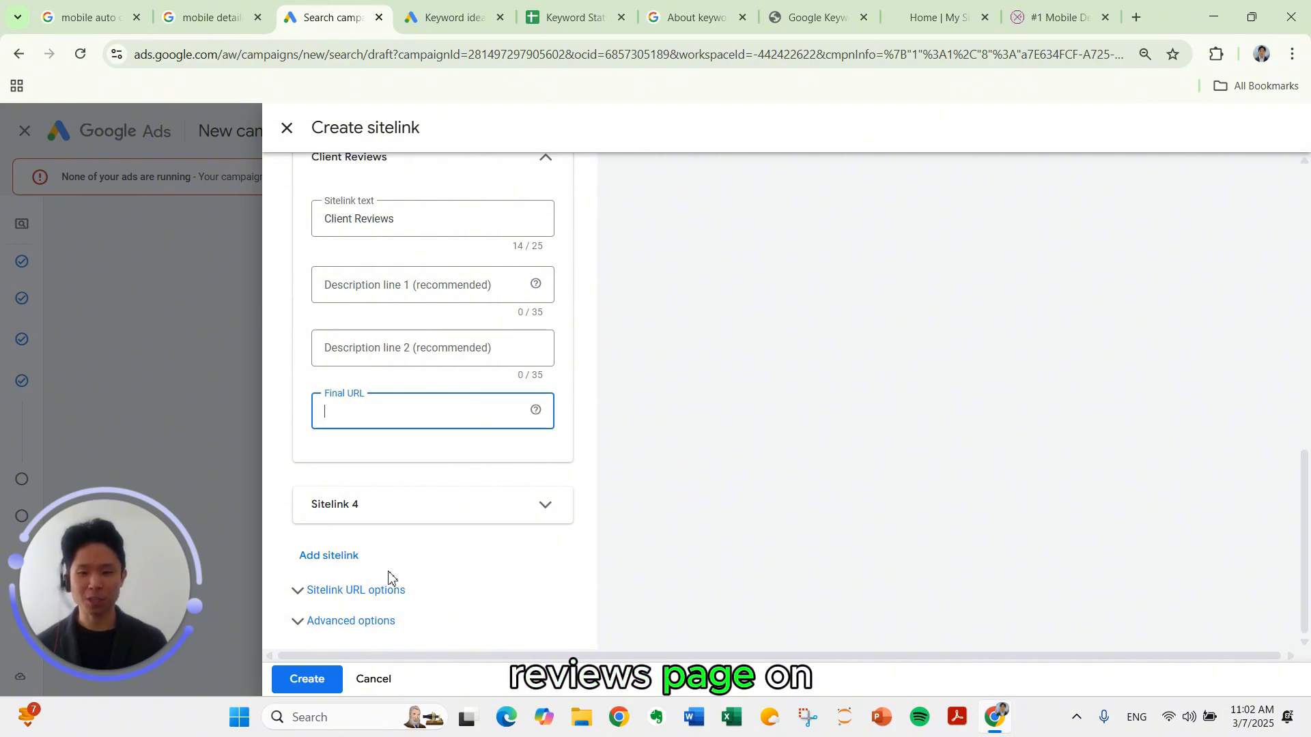
pyautogui.click(403, 505)
pyautogui.click(392, 409)
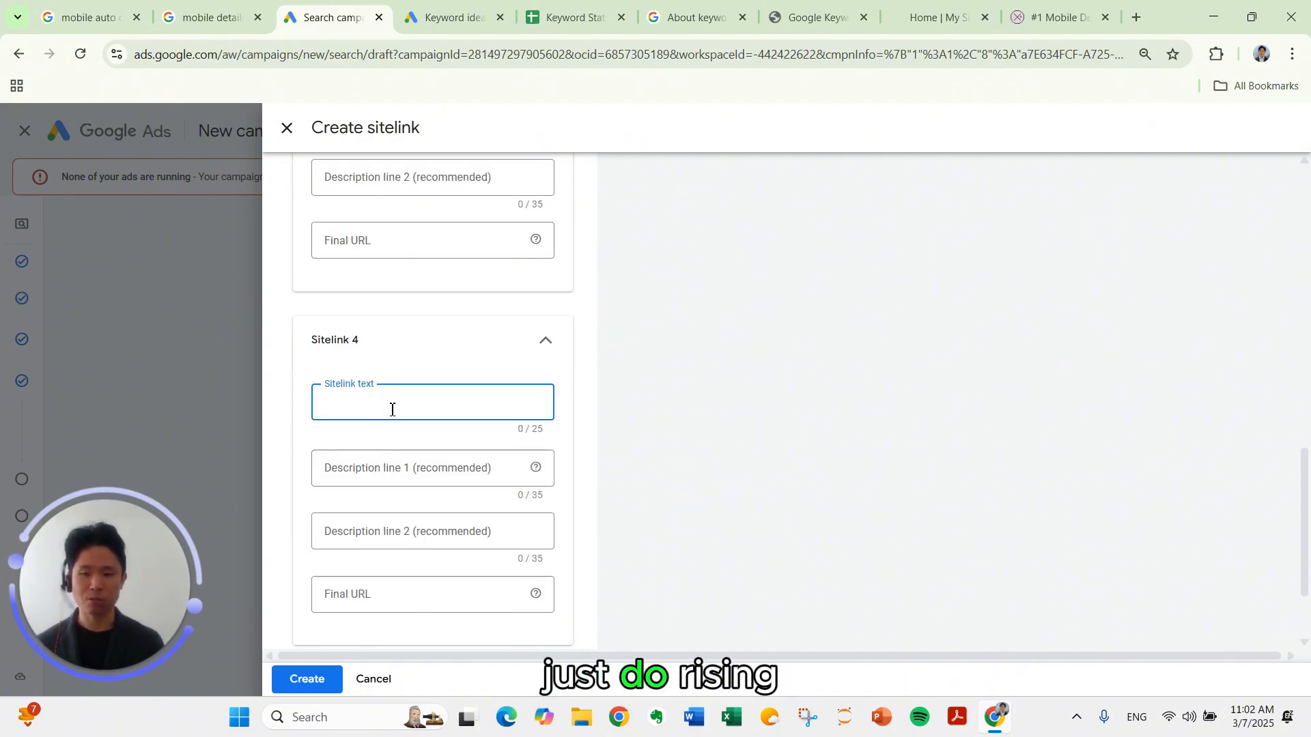
pyautogui.write('Pricing & Packages')
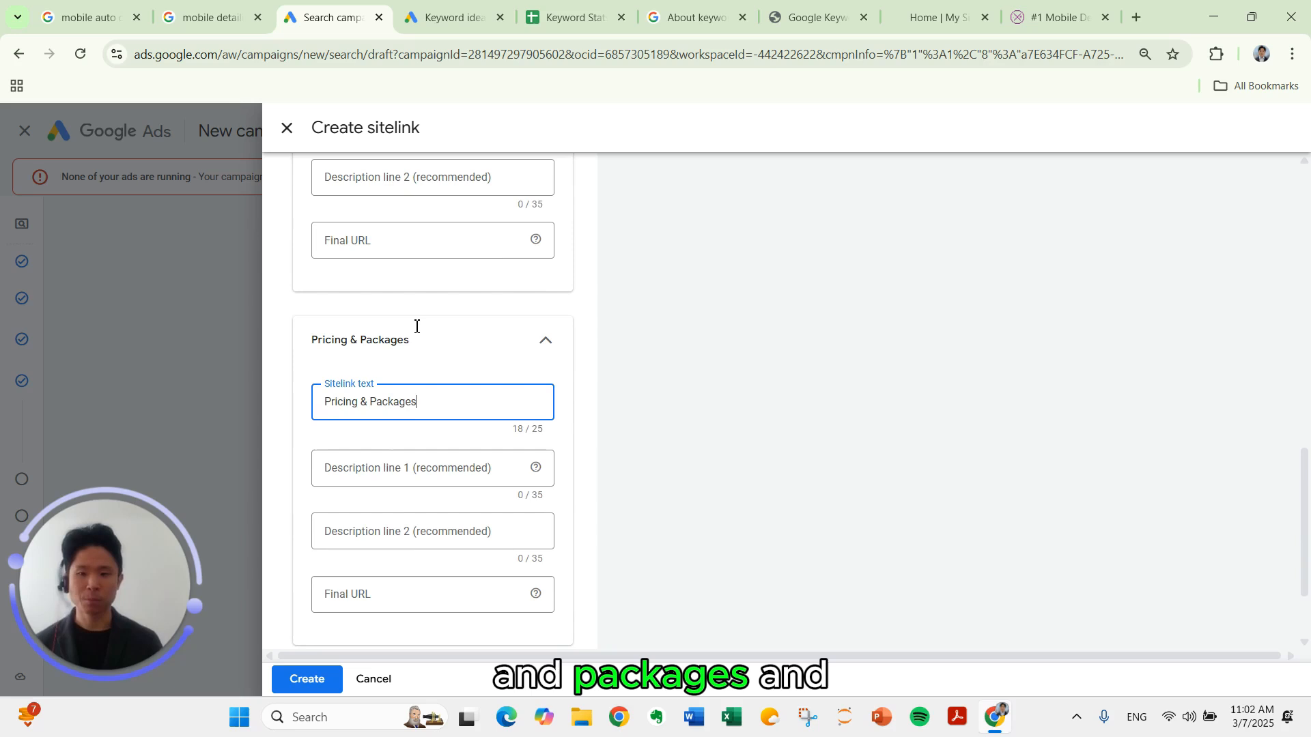
pyautogui.scroll(-1, 416, 327)
pyautogui.click(373, 513)
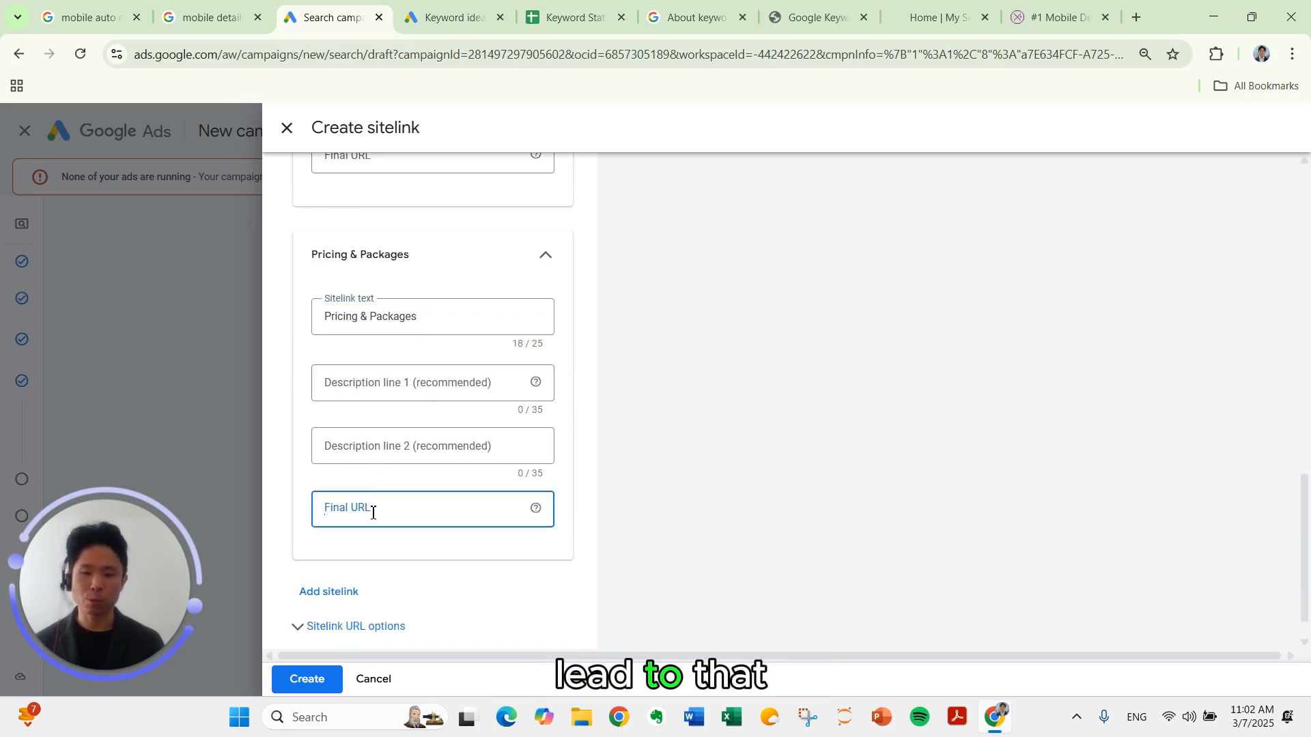
pyautogui.click(375, 680)
# Look through the ad's additional asset types, including promotions, prices, calls, callouts, structured snippets and lead forms.
pyautogui.scroll(-3, 514, 451)
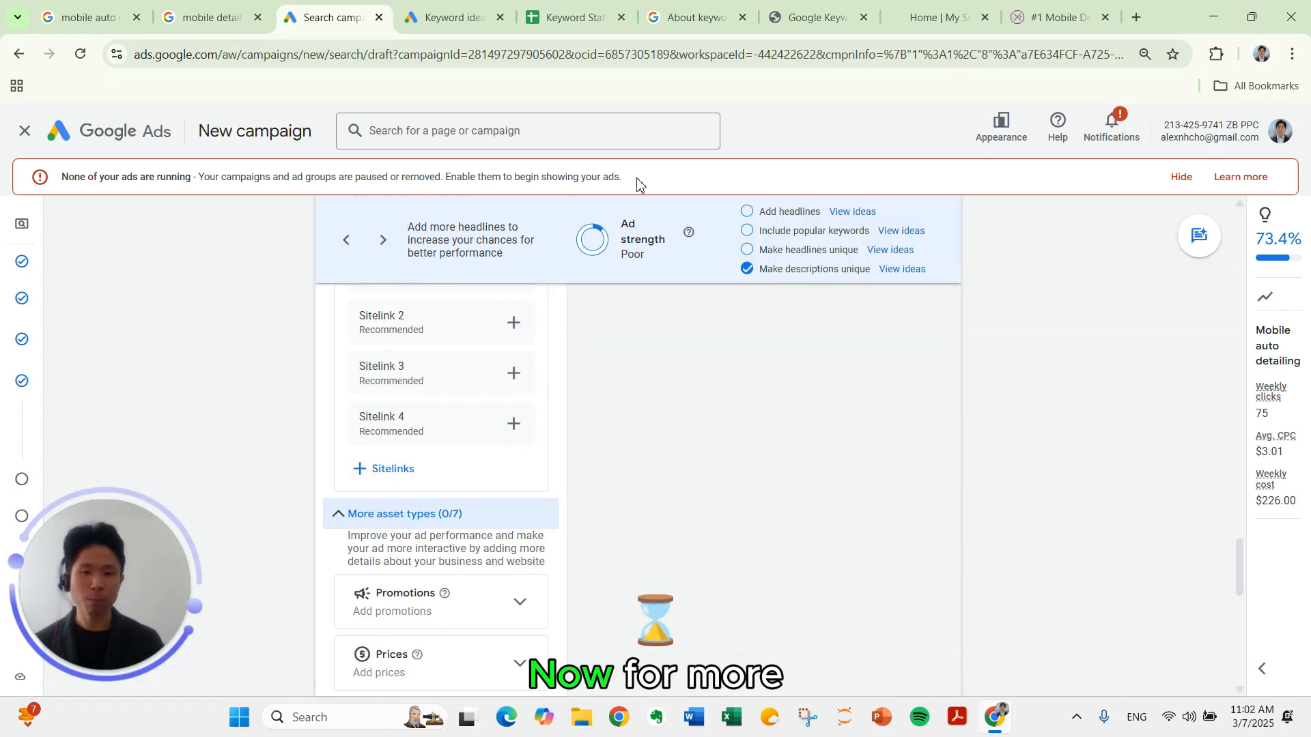
pyautogui.scroll(-2, 653, 529)
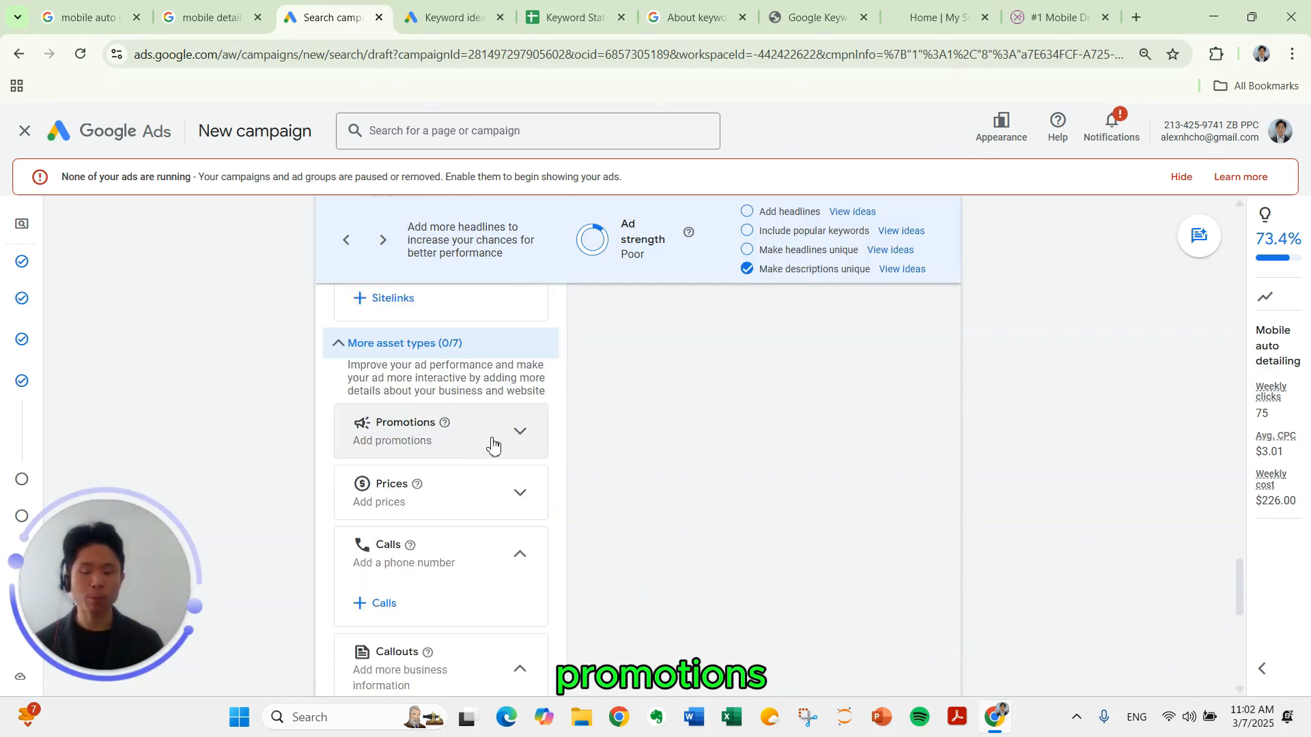
pyautogui.scroll(-1, 490, 430)
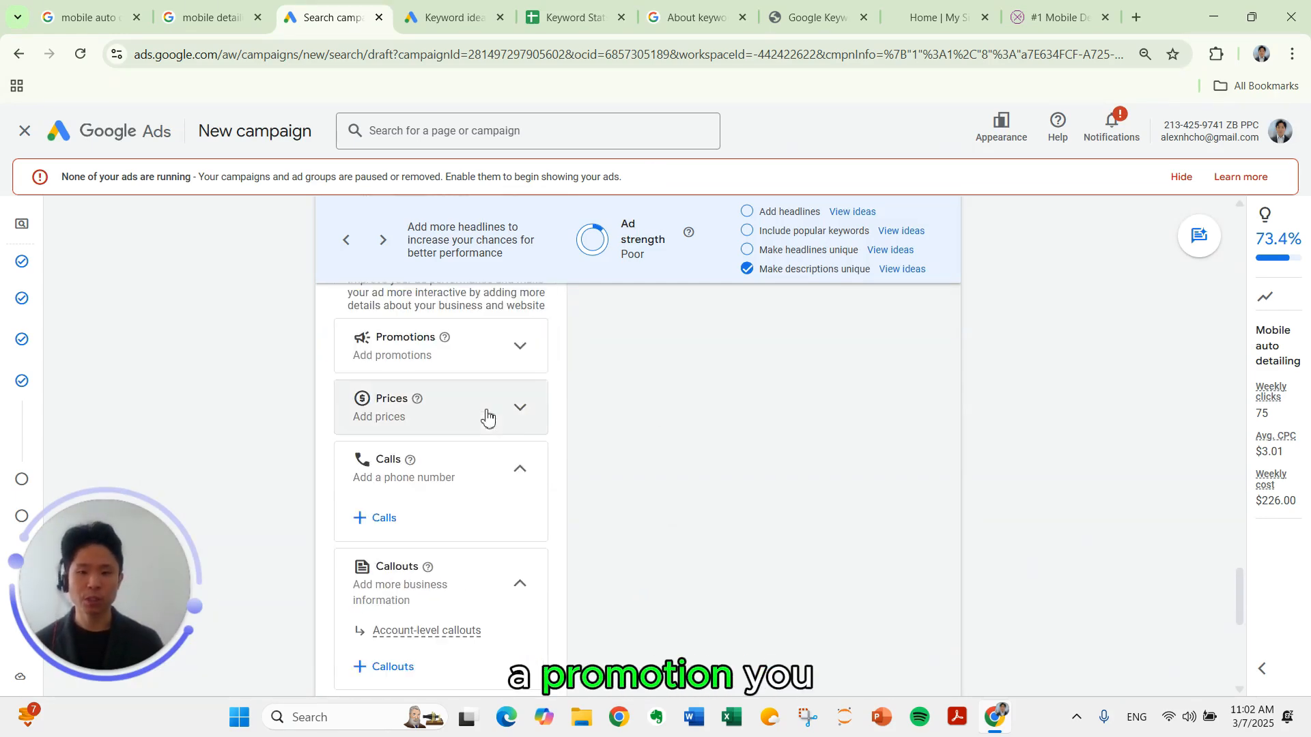
pyautogui.click(522, 420)
pyautogui.scroll(-2, 539, 430)
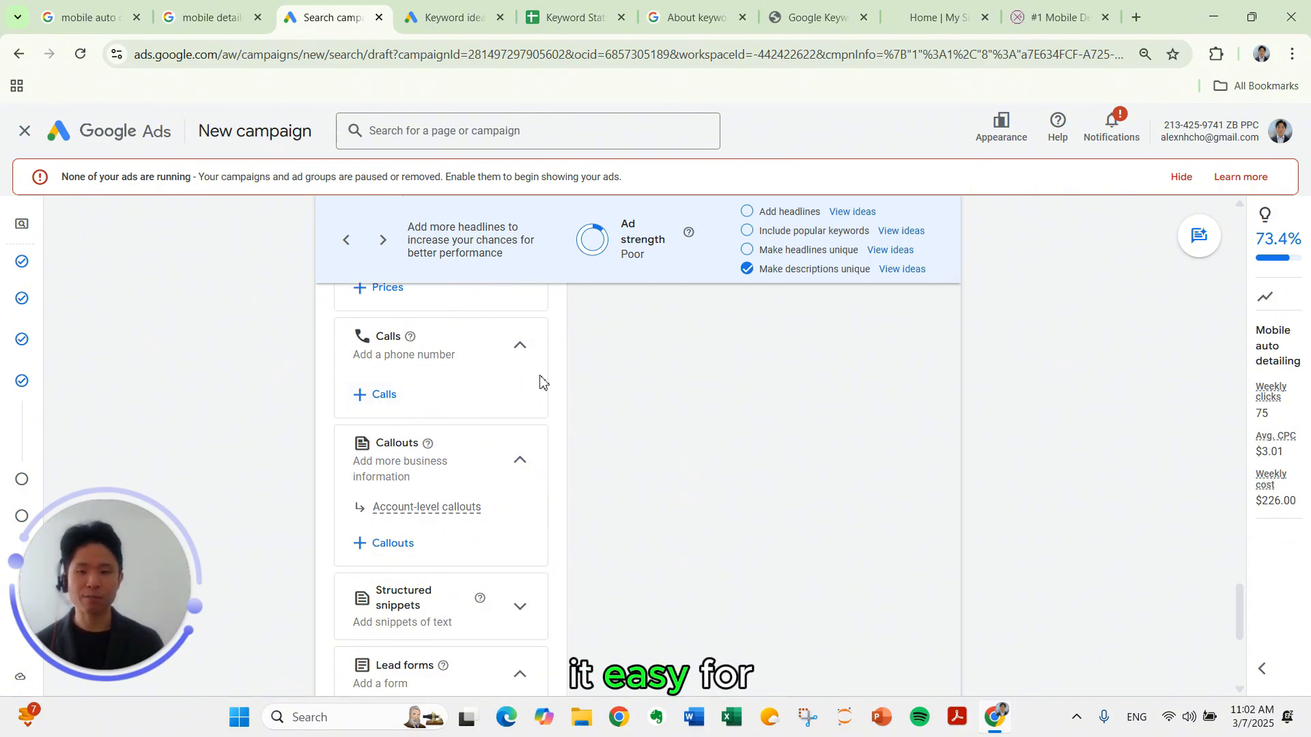
pyautogui.scroll(-1, 558, 423)
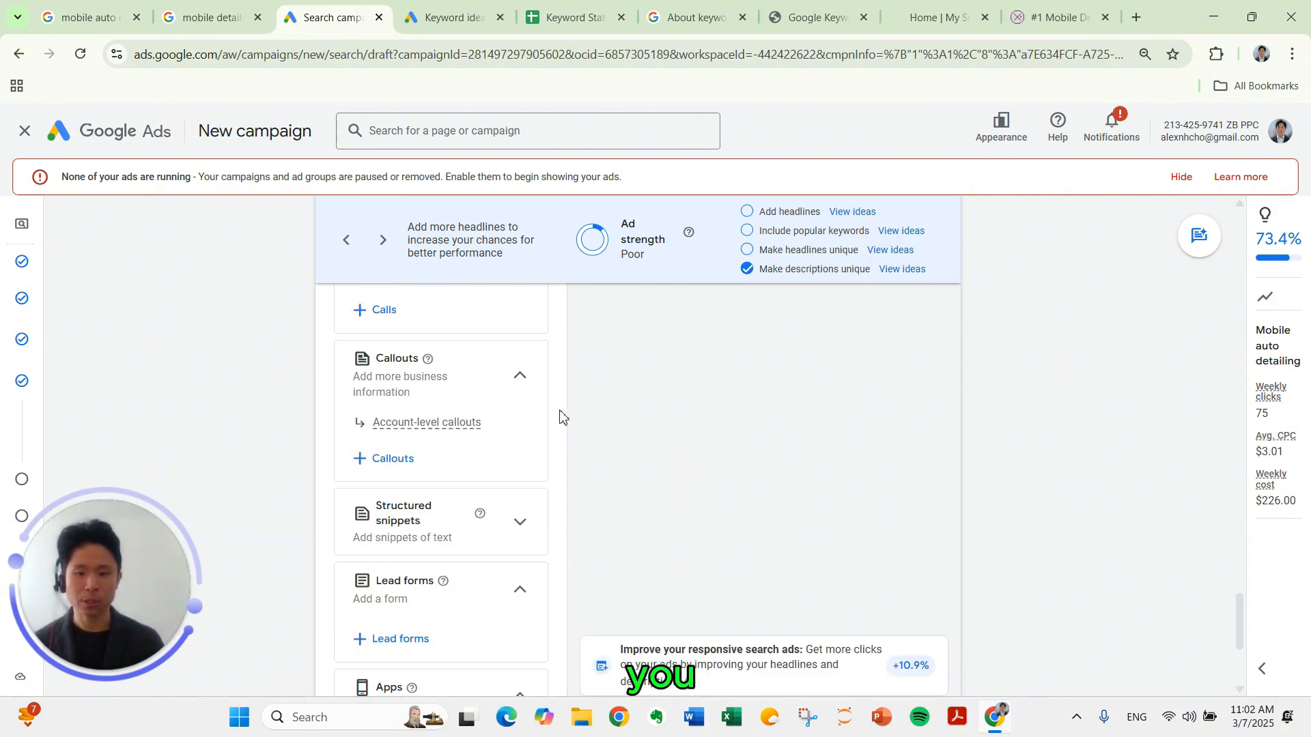
# Start new campaign-level callouts and enter "ATL's best" and "We come to you" as the first two callout texts.
pyautogui.click(403, 464)
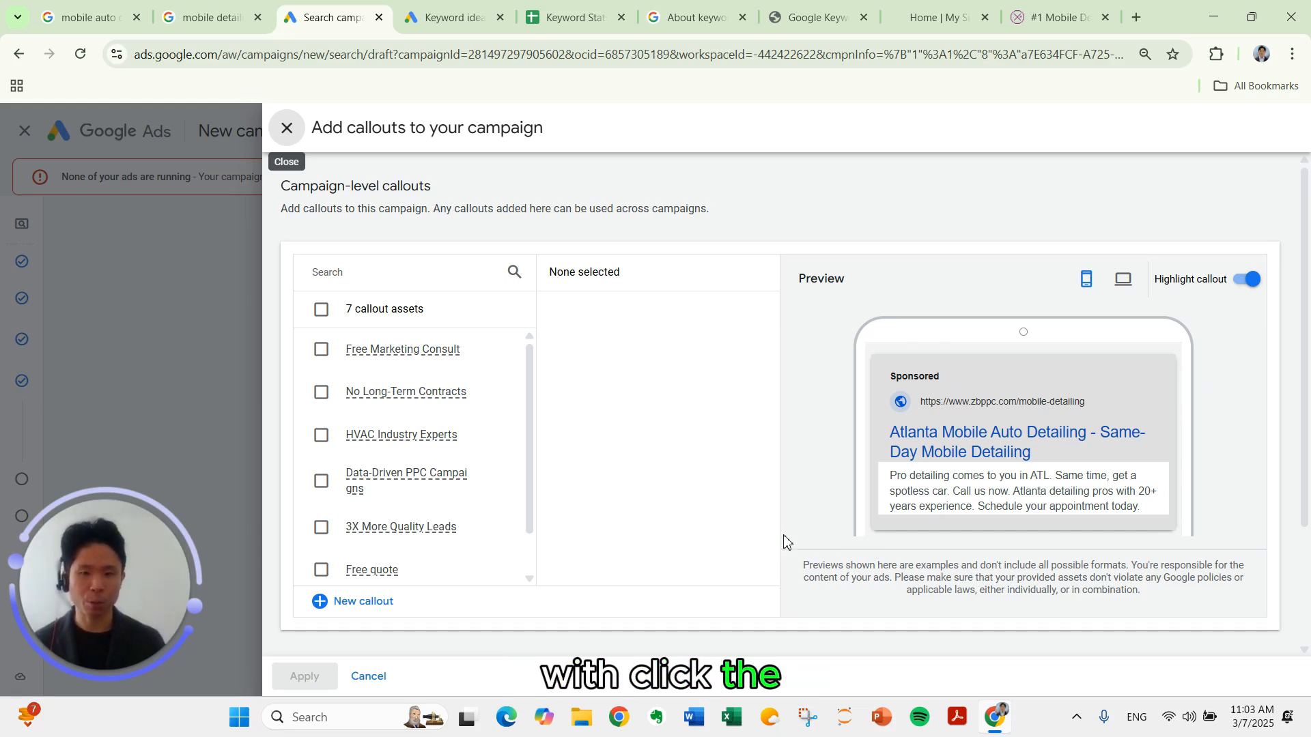
pyautogui.click(388, 606)
pyautogui.click(408, 305)
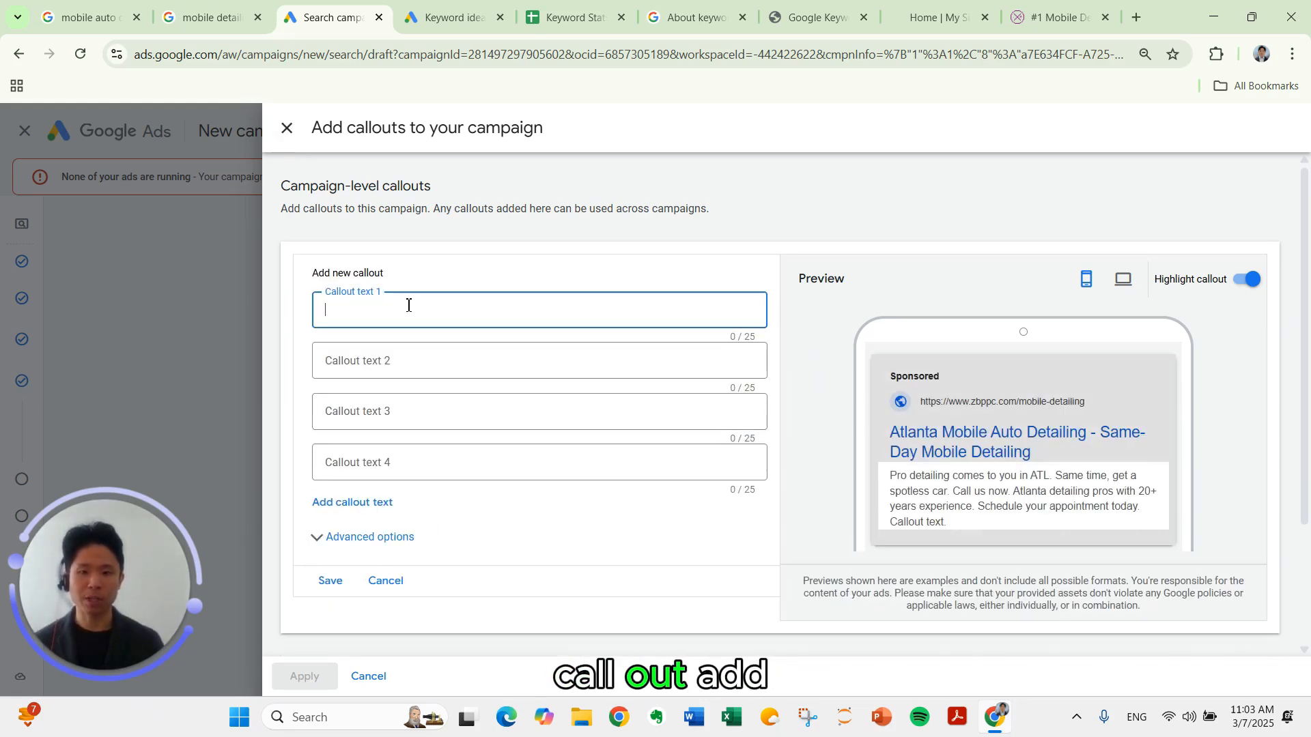
pyautogui.write("ATL'")
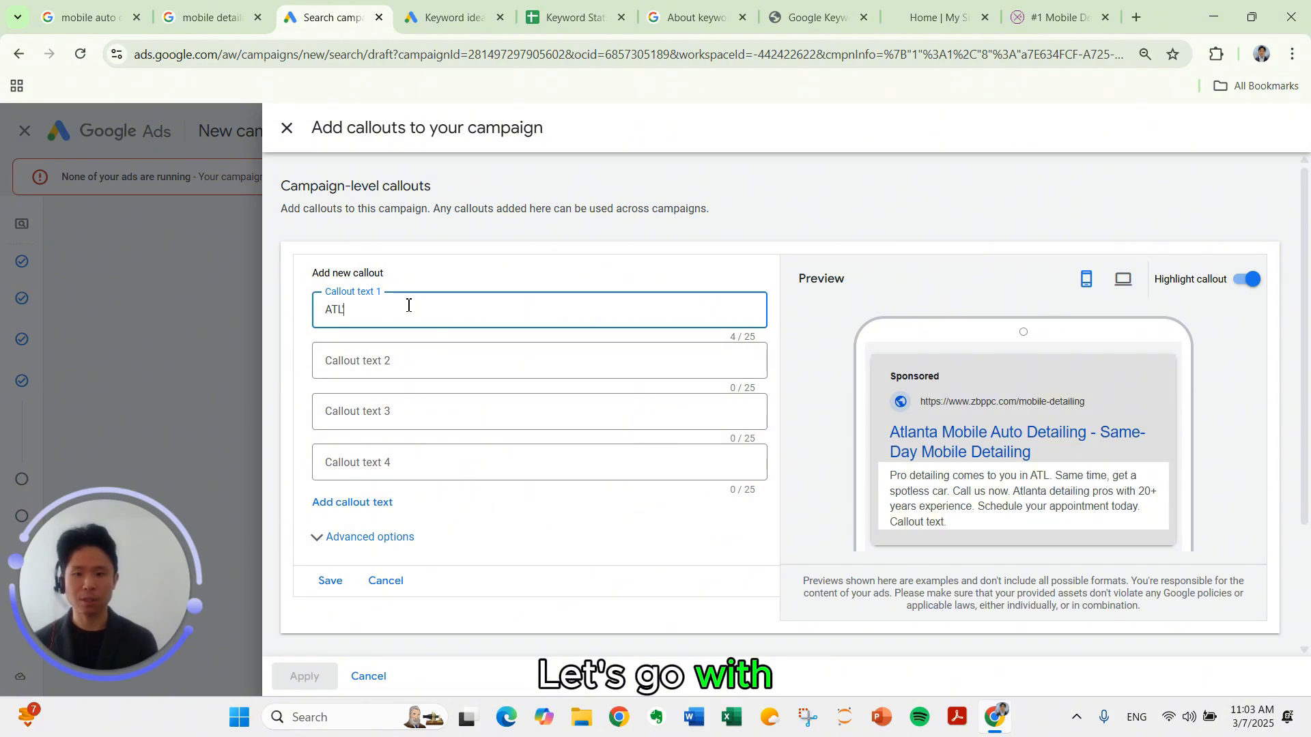
pyautogui.write('s best')
pyautogui.press('Tab')
pyautogui.write('We co')
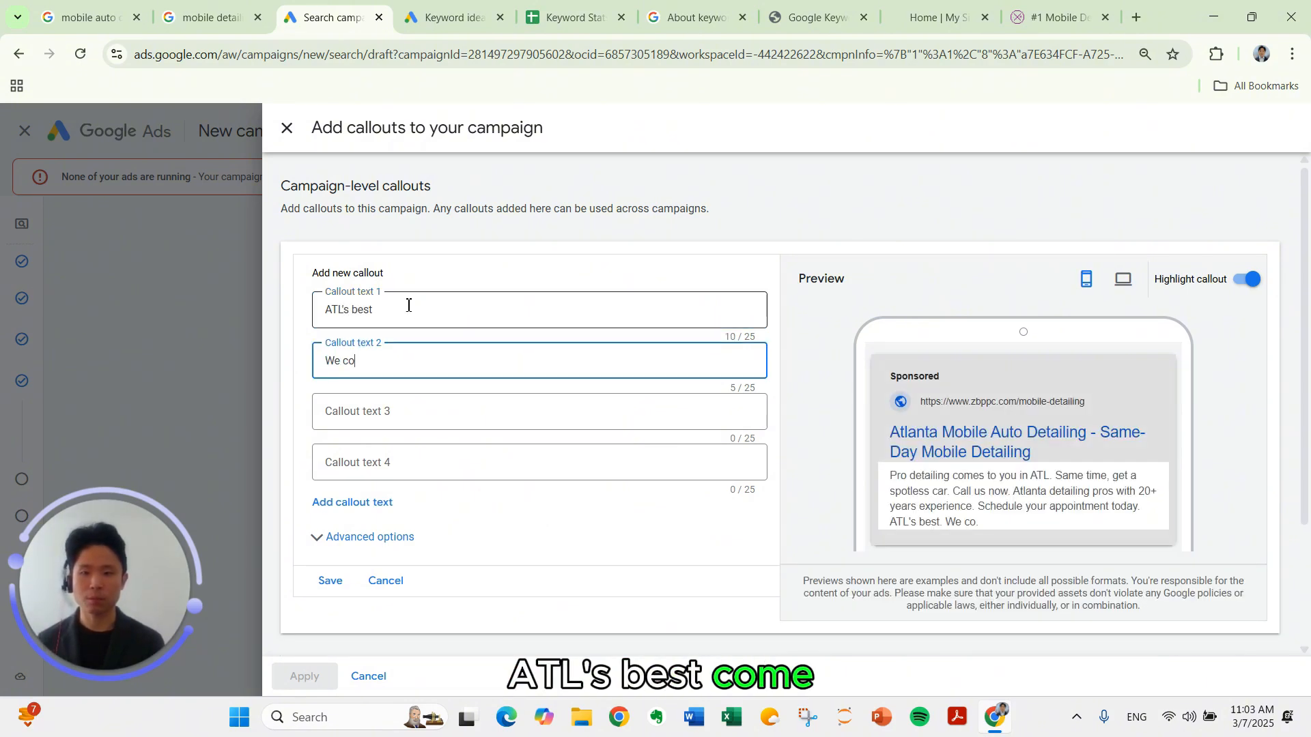
pyautogui.write('me to you')
# Enter "5-star rated" and "Prices from $99" as the third and fourth callout texts, and discard the callouts.
pyautogui.press('Tab')
pyautogui.write('5-star rated')
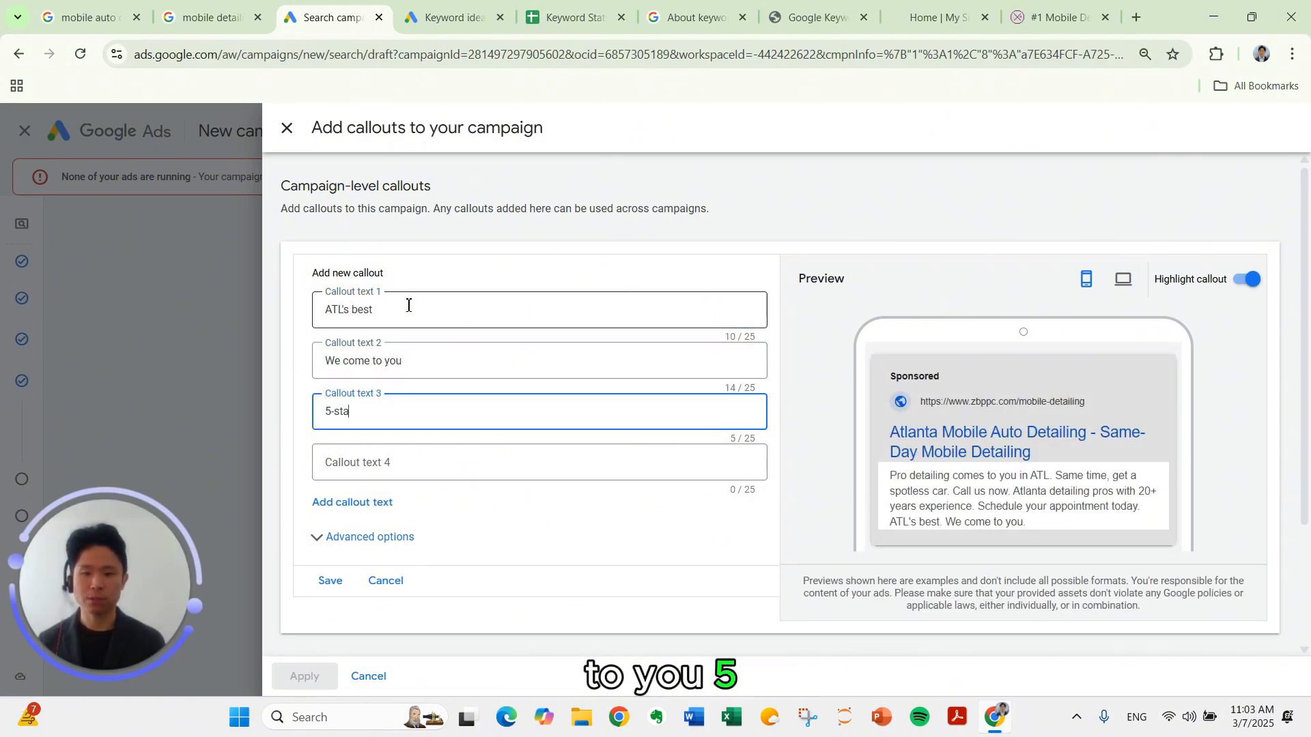
pyautogui.press('Tab')
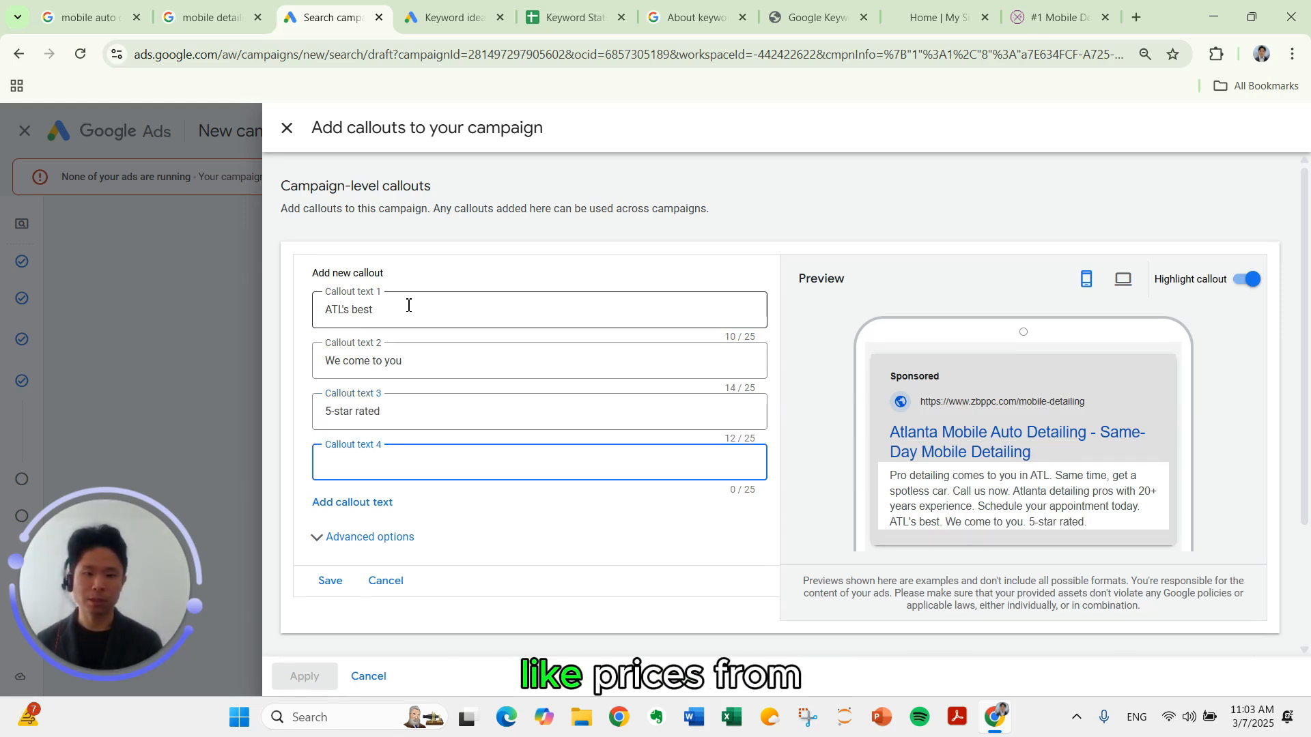
pyautogui.write('Prices from $99')
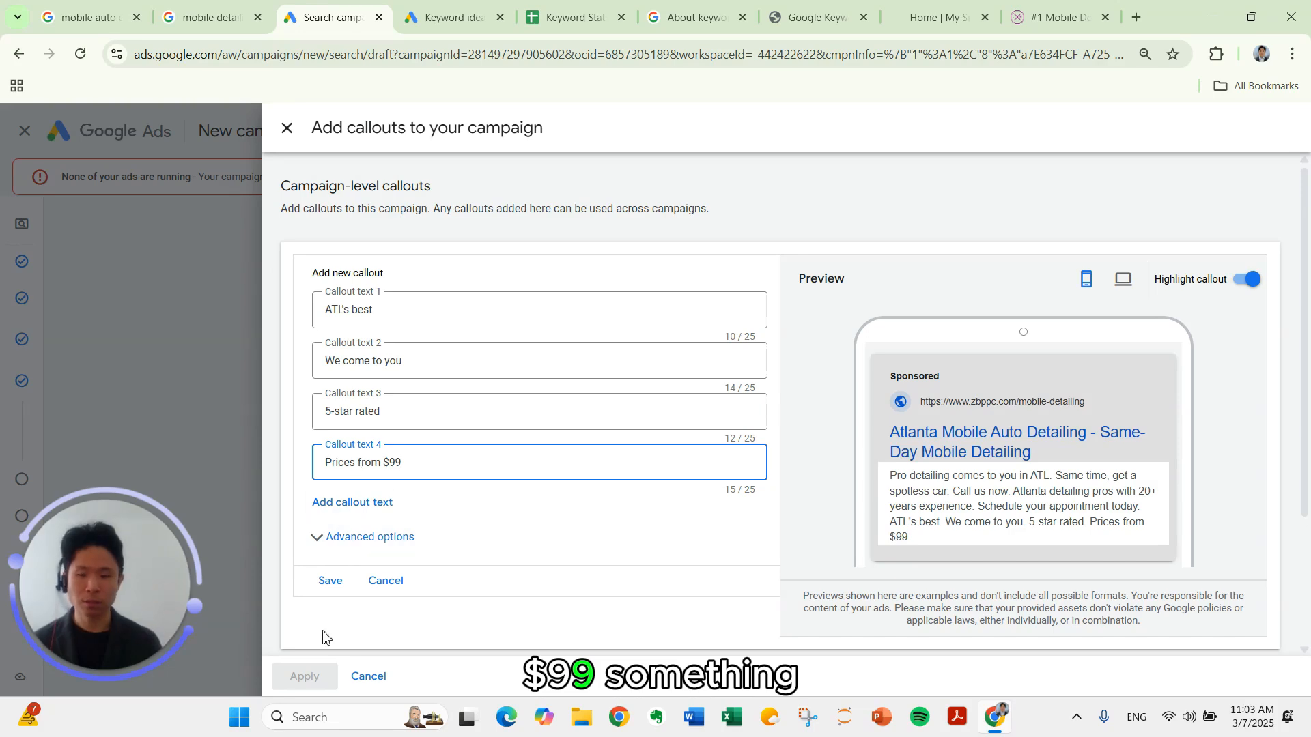
pyautogui.click(375, 676)
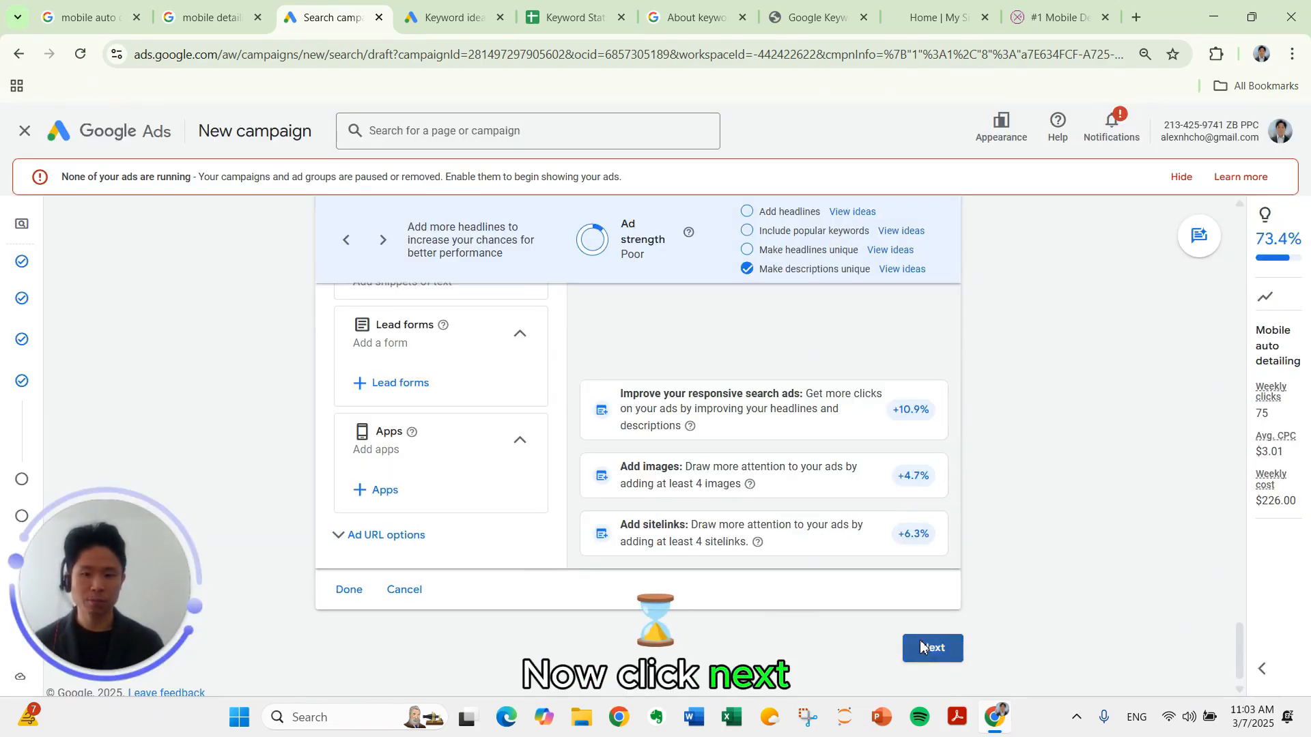
# Proceed to the campaign budget and set a custom average daily budget of $30.
pyautogui.click(921, 647)
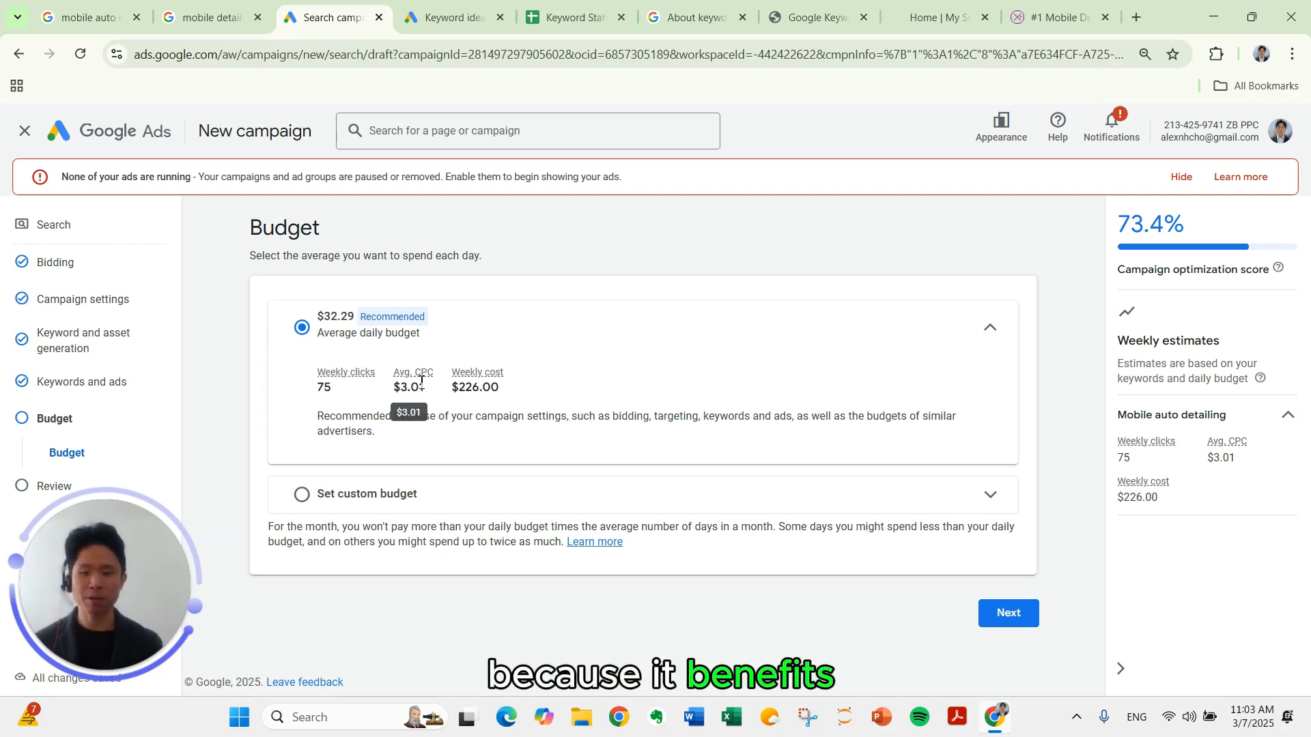
pyautogui.click(393, 493)
pyautogui.moveTo(454, 476)
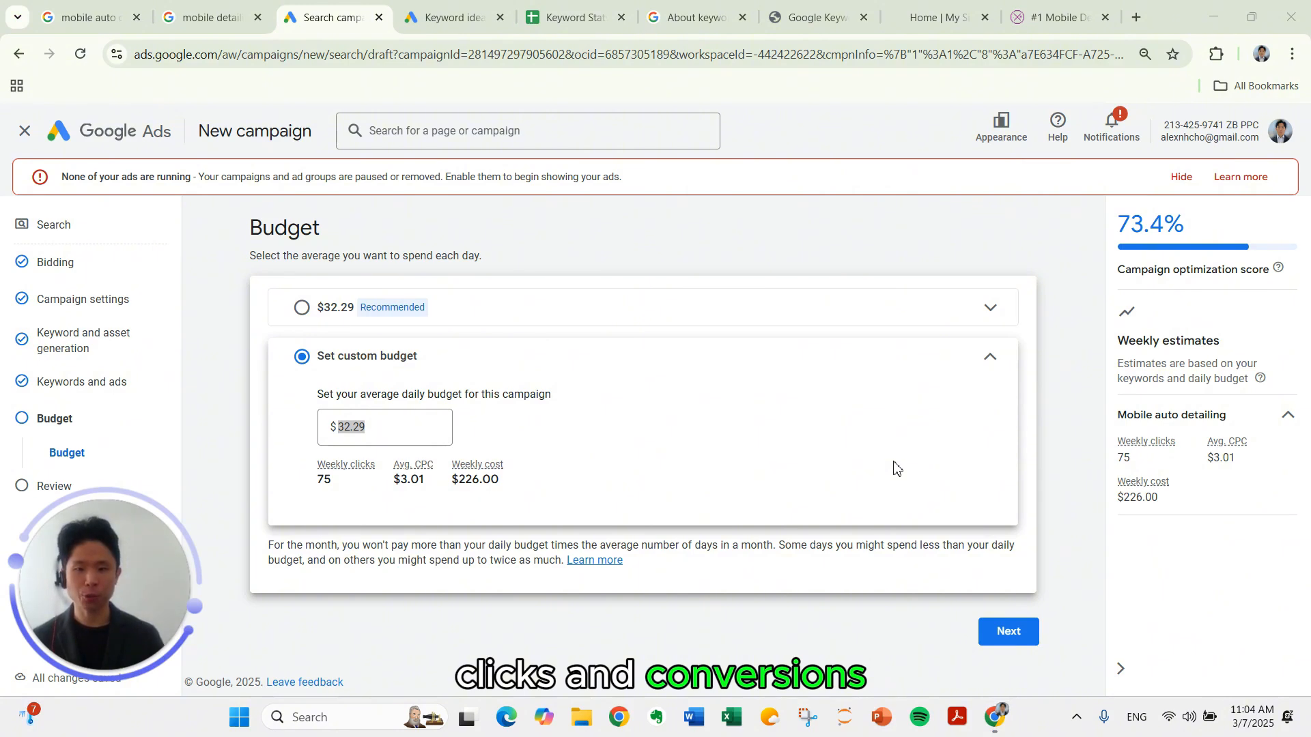
pyautogui.click(363, 441)
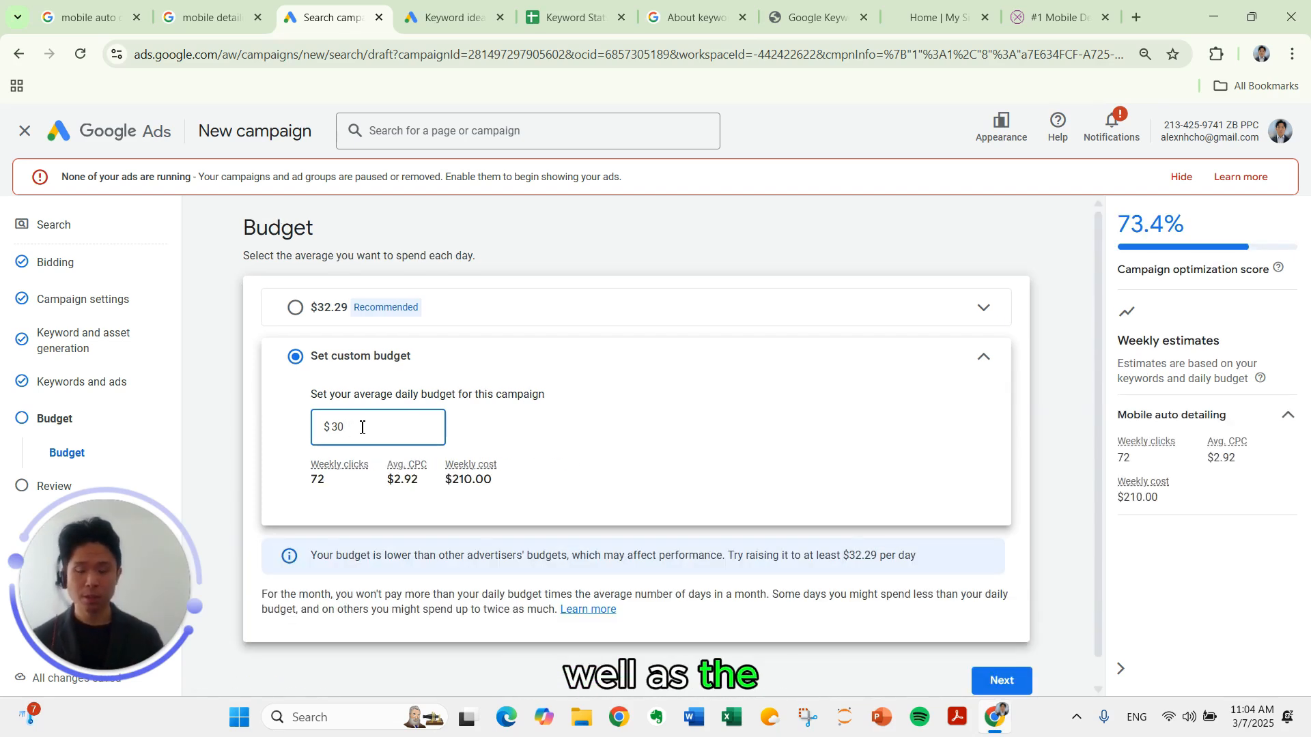
pyautogui.click(542, 448)
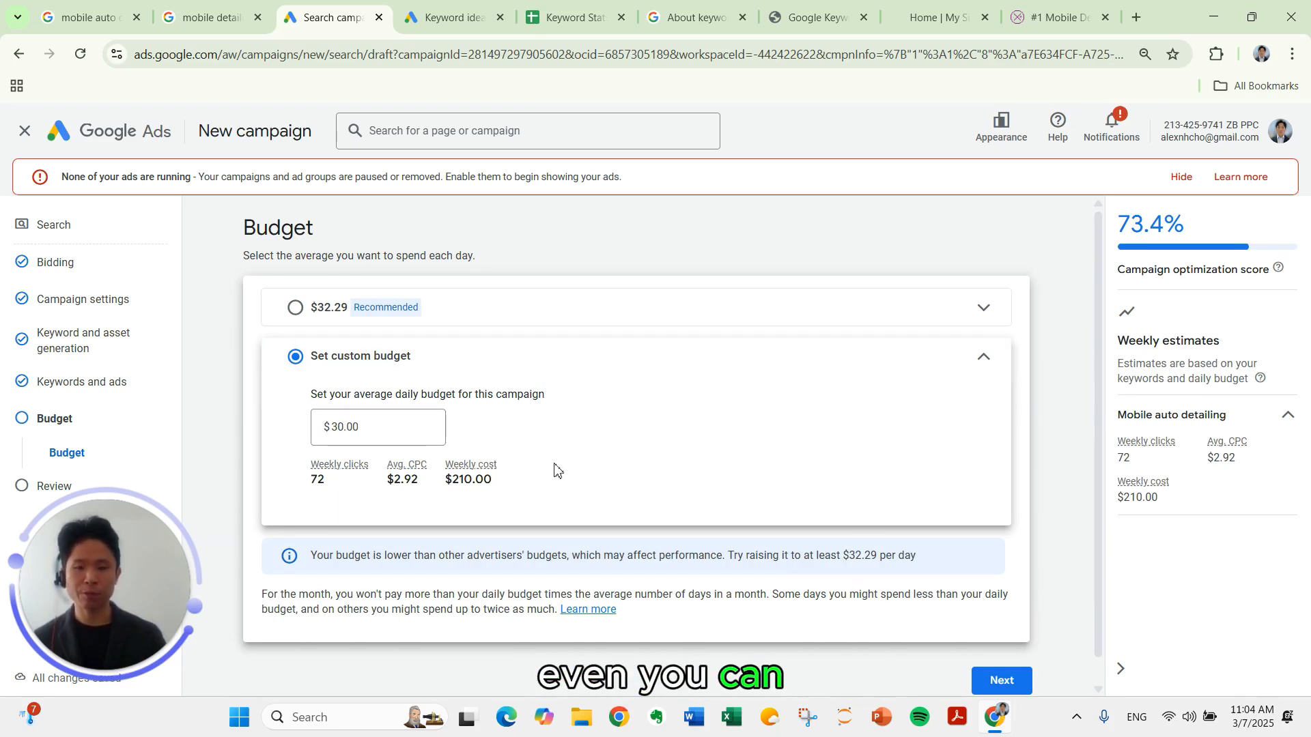
pyautogui.scroll(-1, 557, 470)
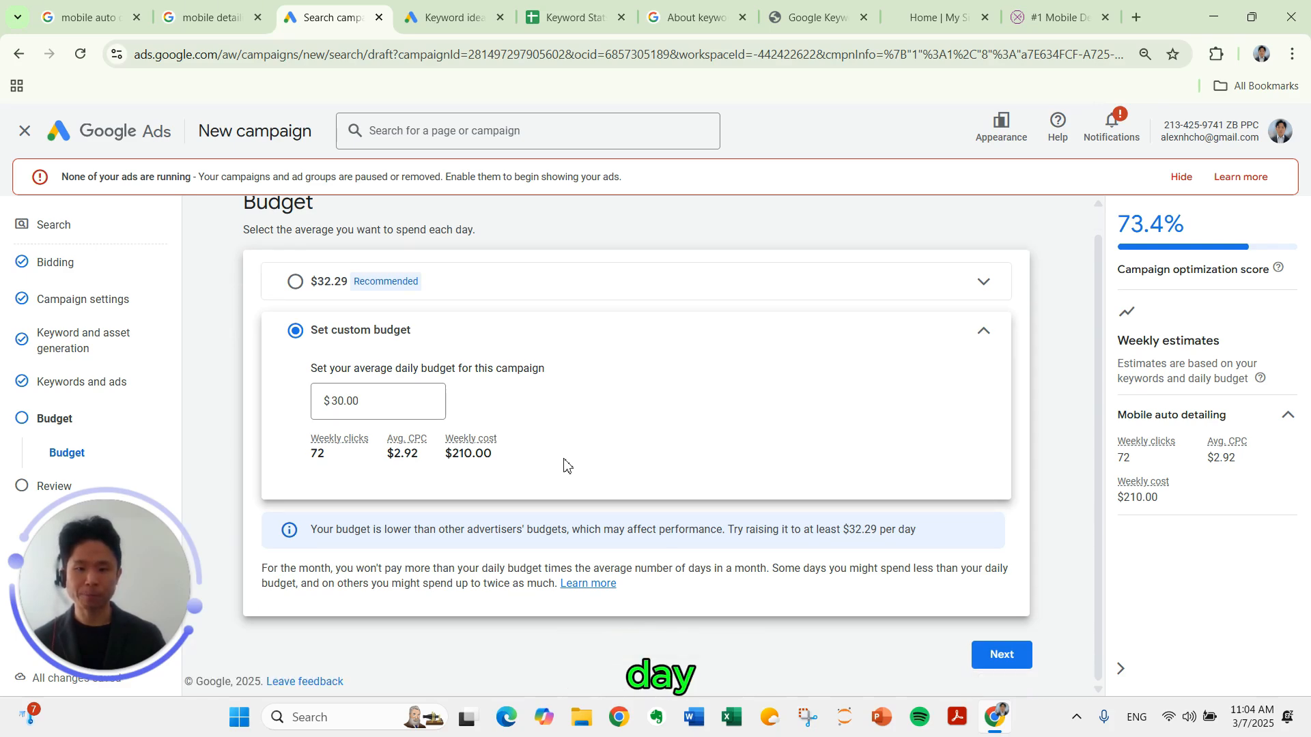
# Continue to the campaign review, go through the summary and publish the campaign.
pyautogui.click(1001, 655)
pyautogui.scroll(-5, 655, 404)
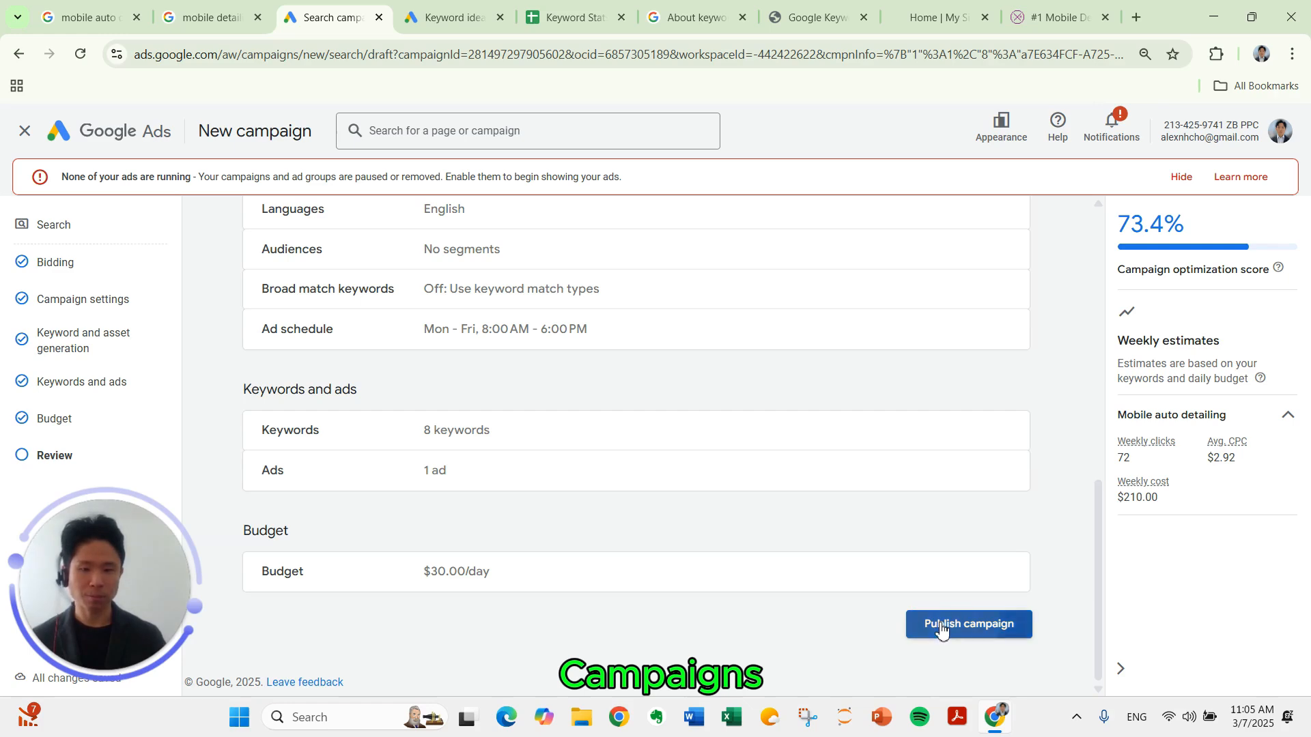
# Go to the campaigns list and pause the Auto Detailing campaign.
pyautogui.click(234, 316)
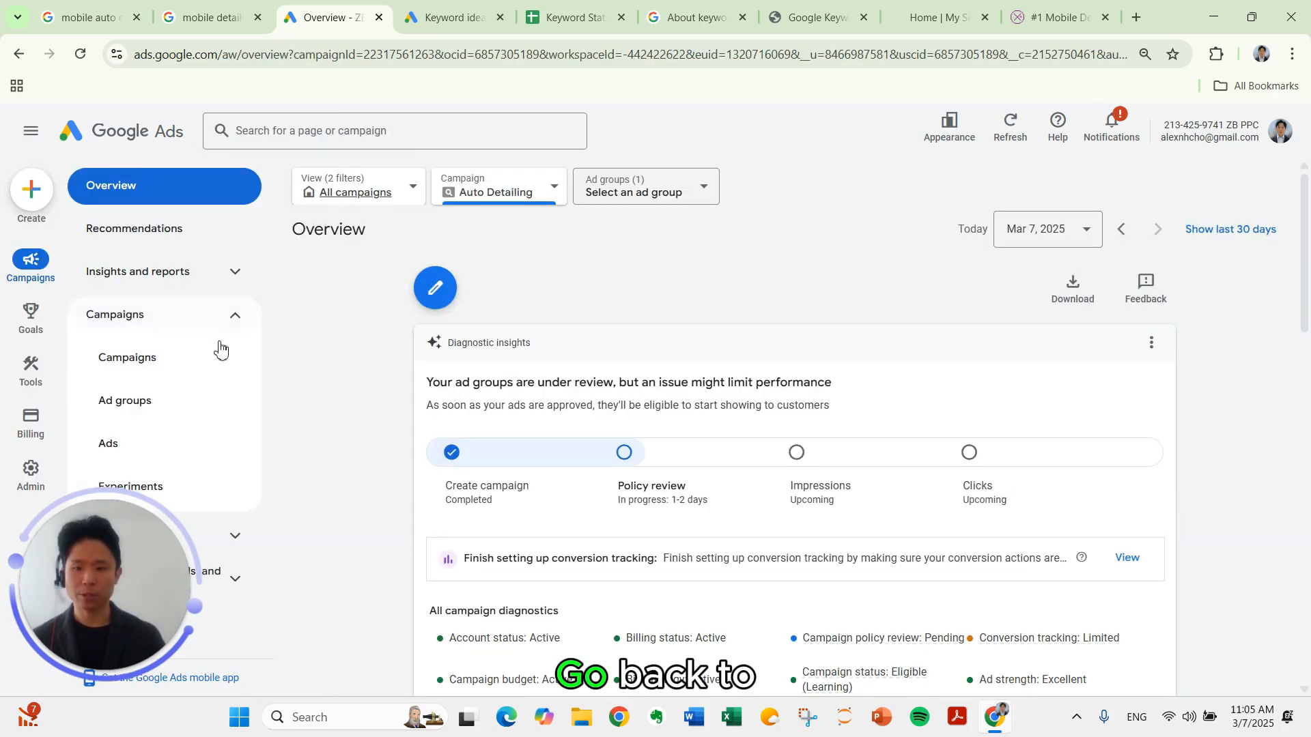
pyautogui.click(203, 349)
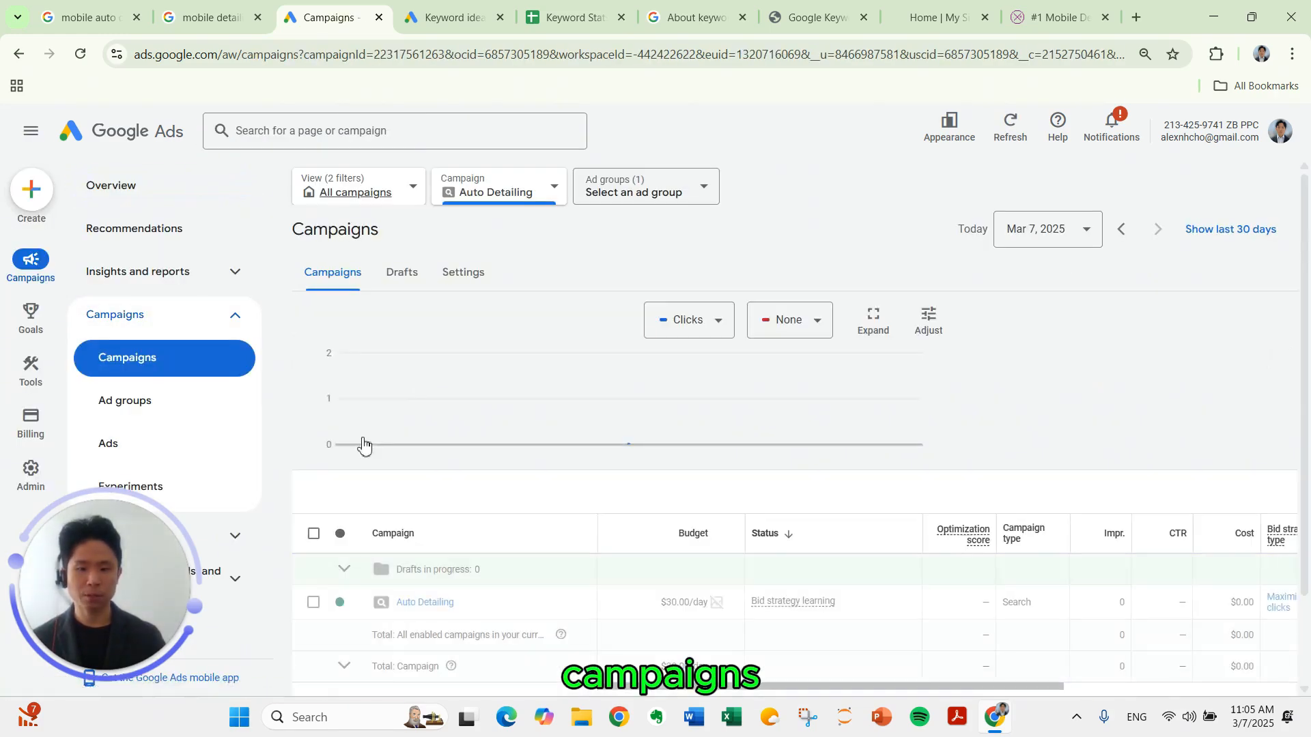
pyautogui.scroll(-1, 363, 444)
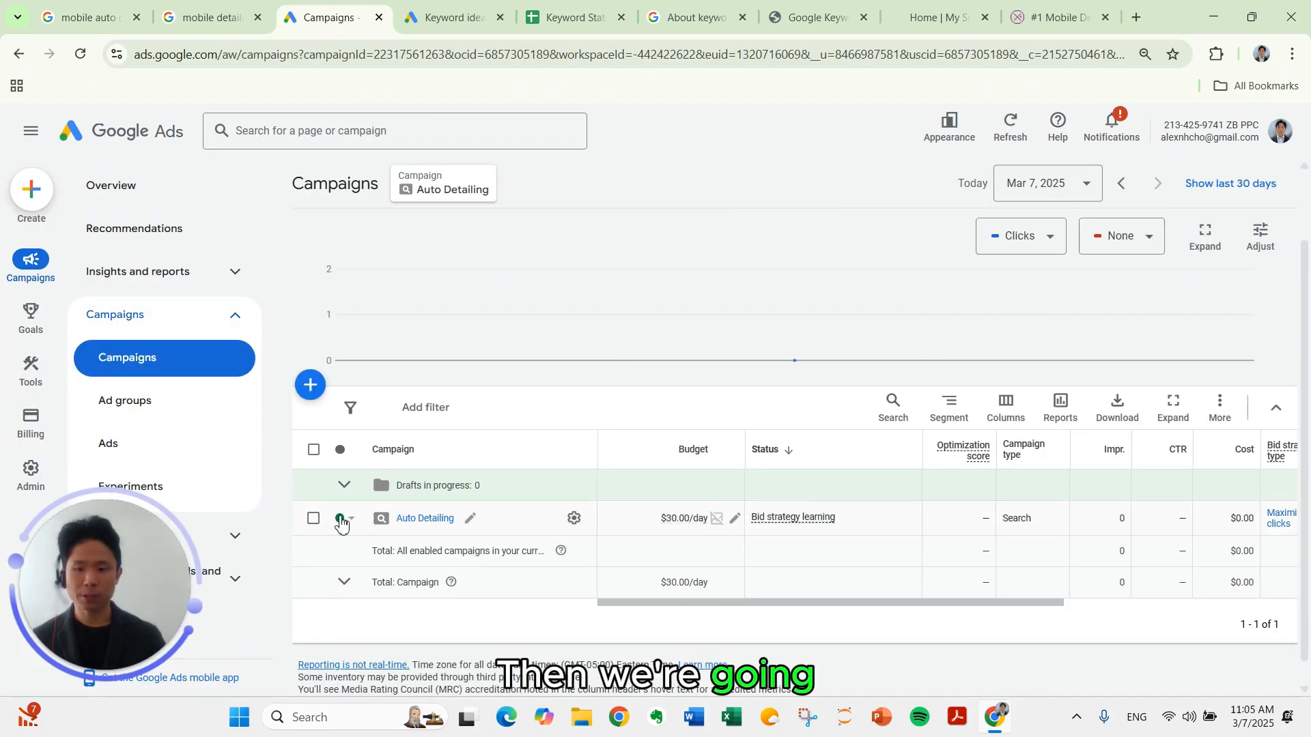
pyautogui.click(342, 519)
pyautogui.click(371, 569)
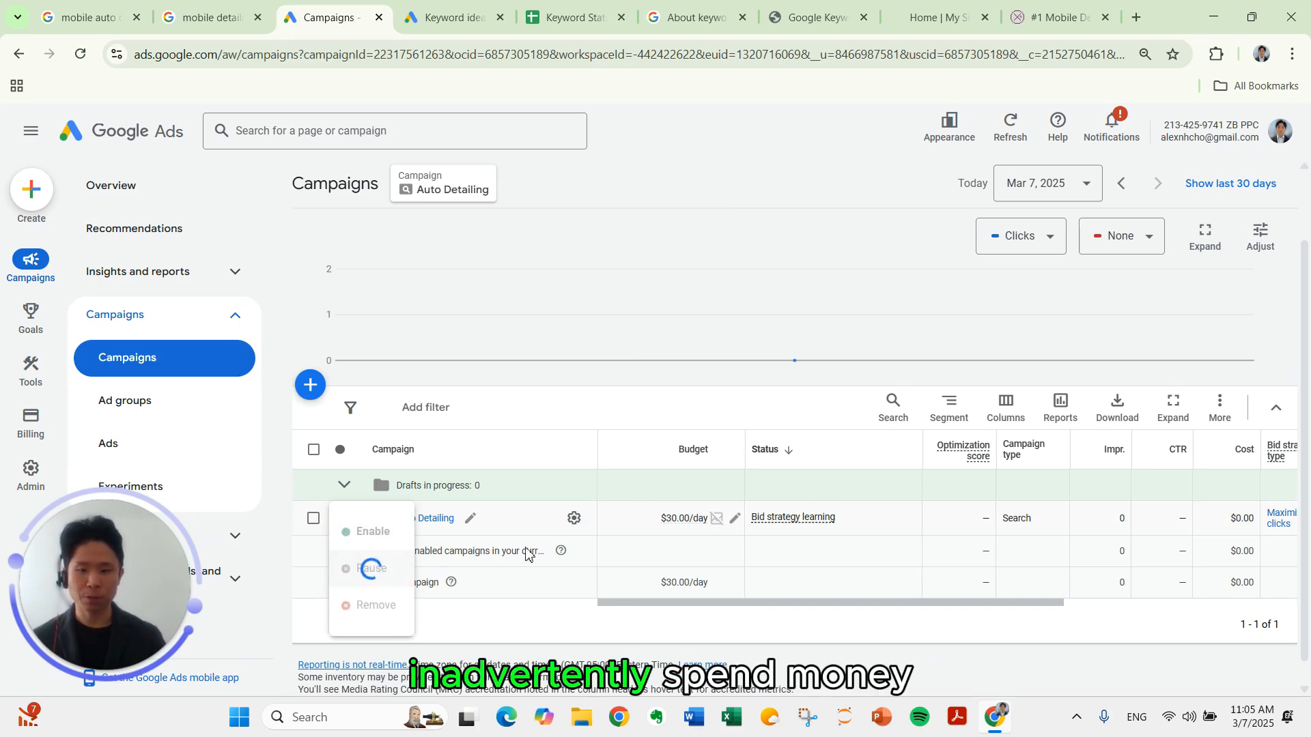
# In the Auto Detailing campaign's settings, select Manual CPC directly as the bid strategy and save the change.
pyautogui.scroll(-1, 601, 555)
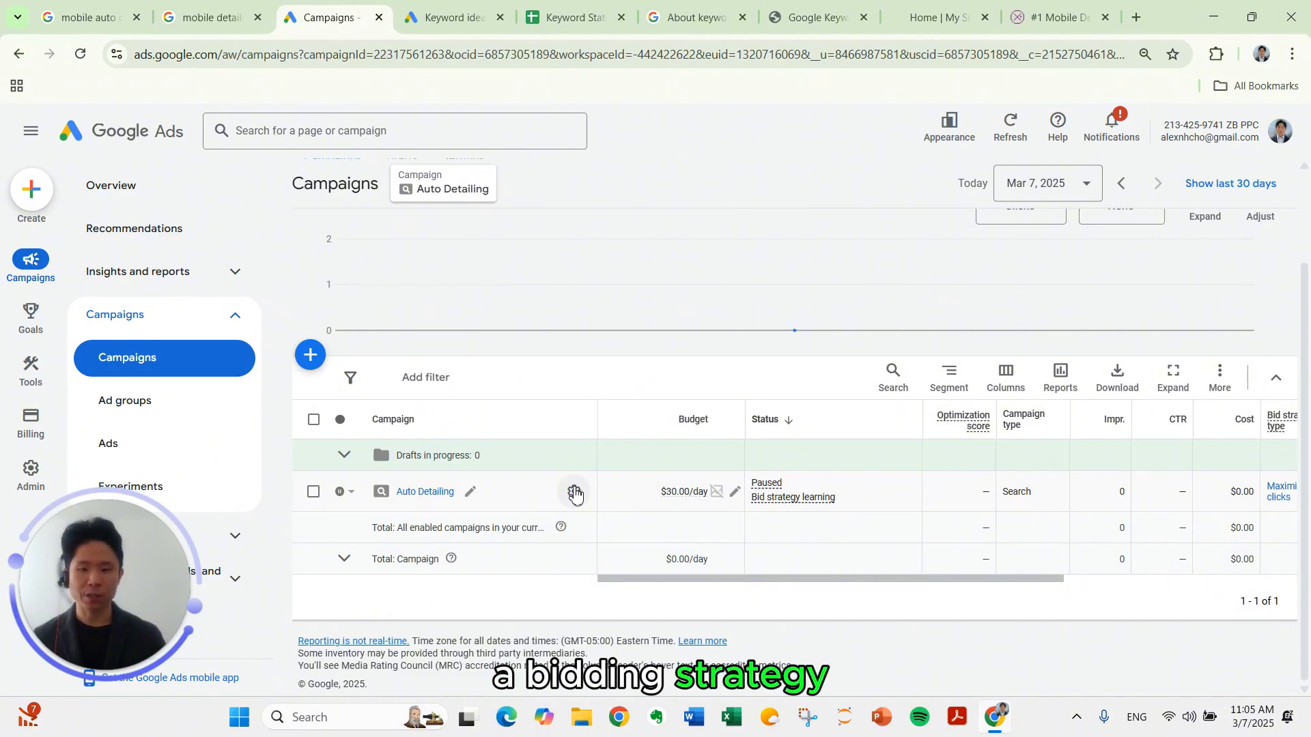
pyautogui.click(574, 492)
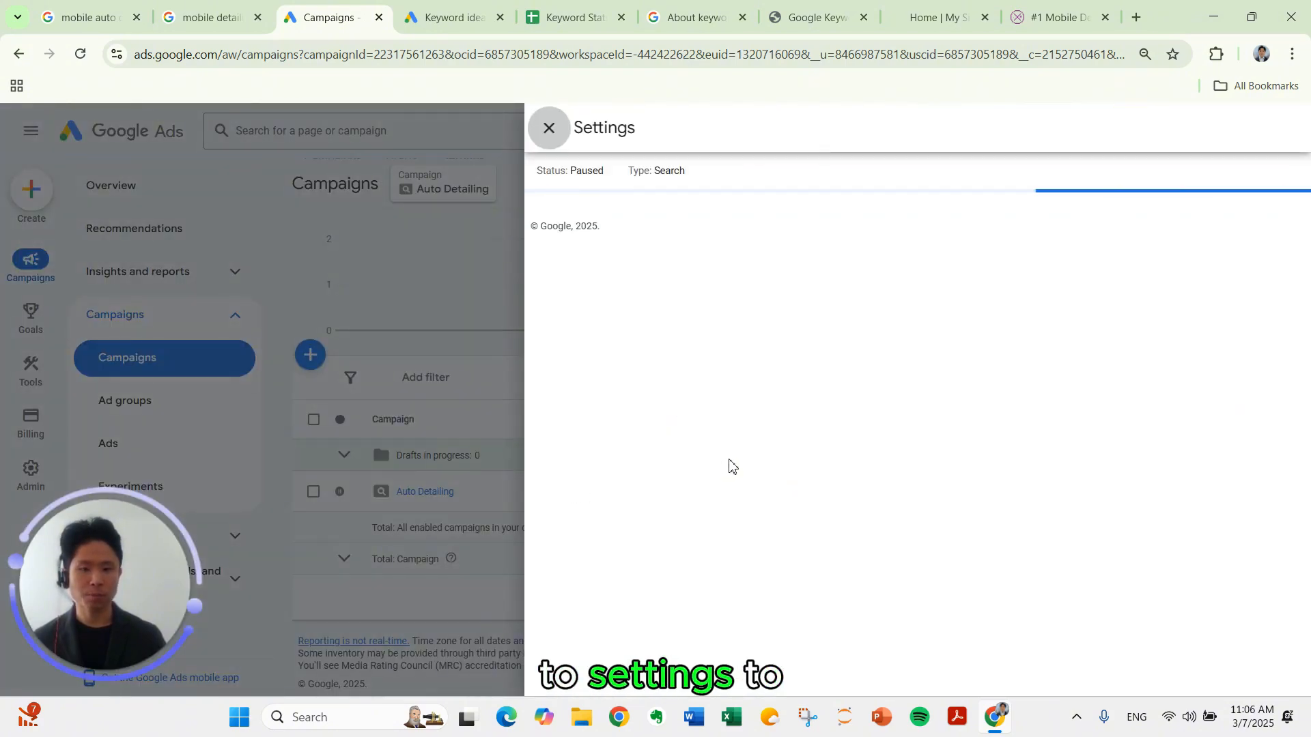
pyautogui.click(768, 497)
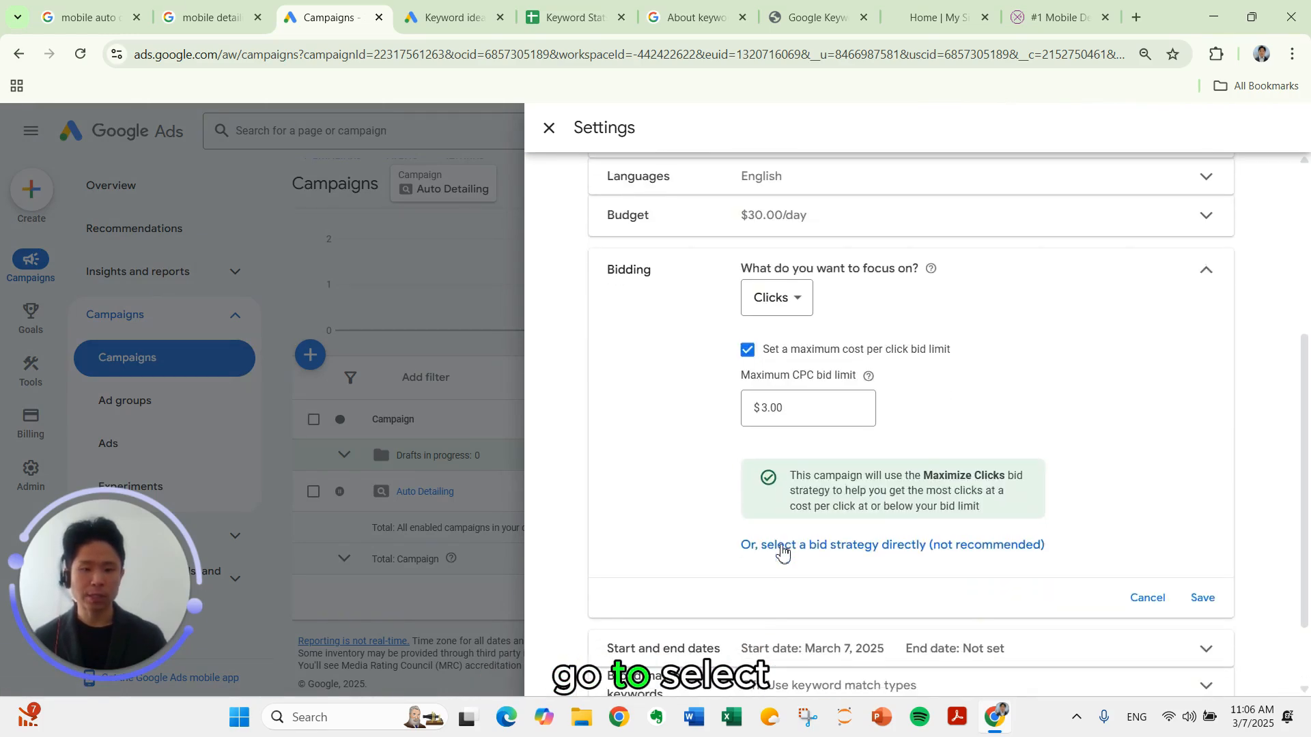
pyautogui.click(782, 544)
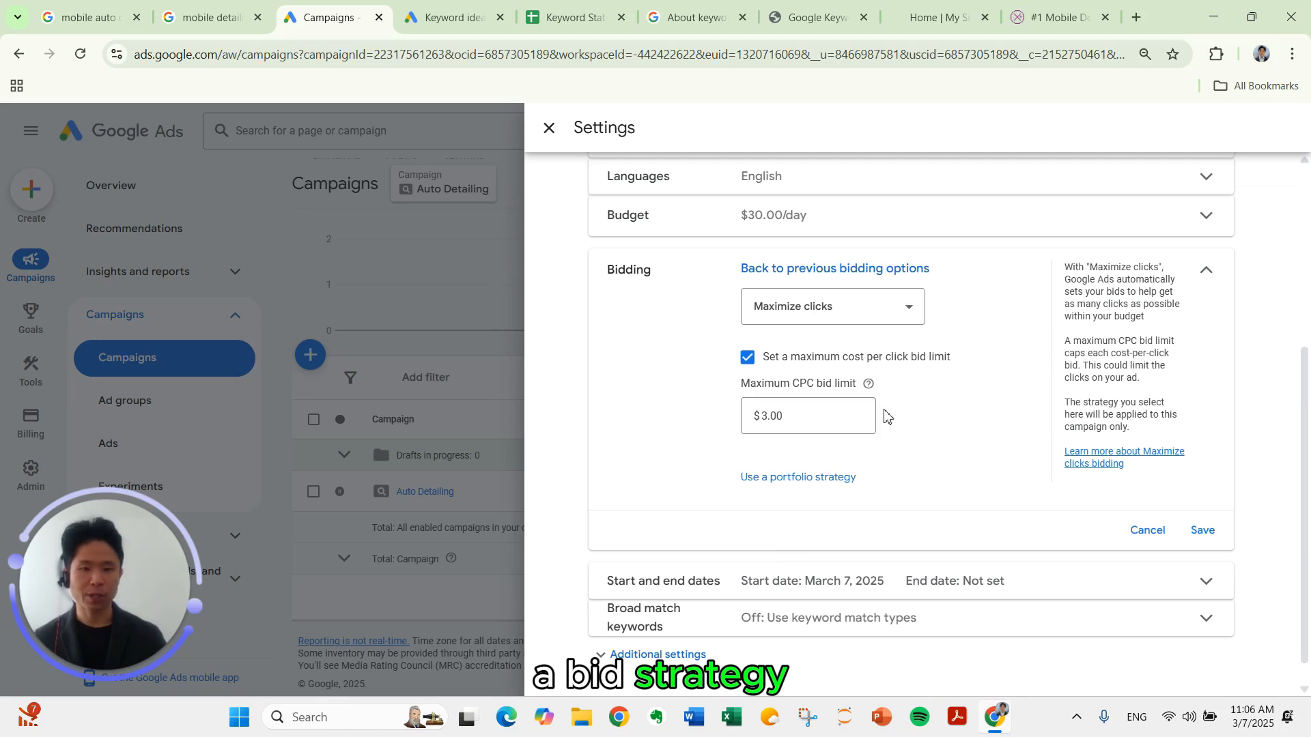
pyautogui.scroll(1, 886, 416)
pyautogui.click(897, 390)
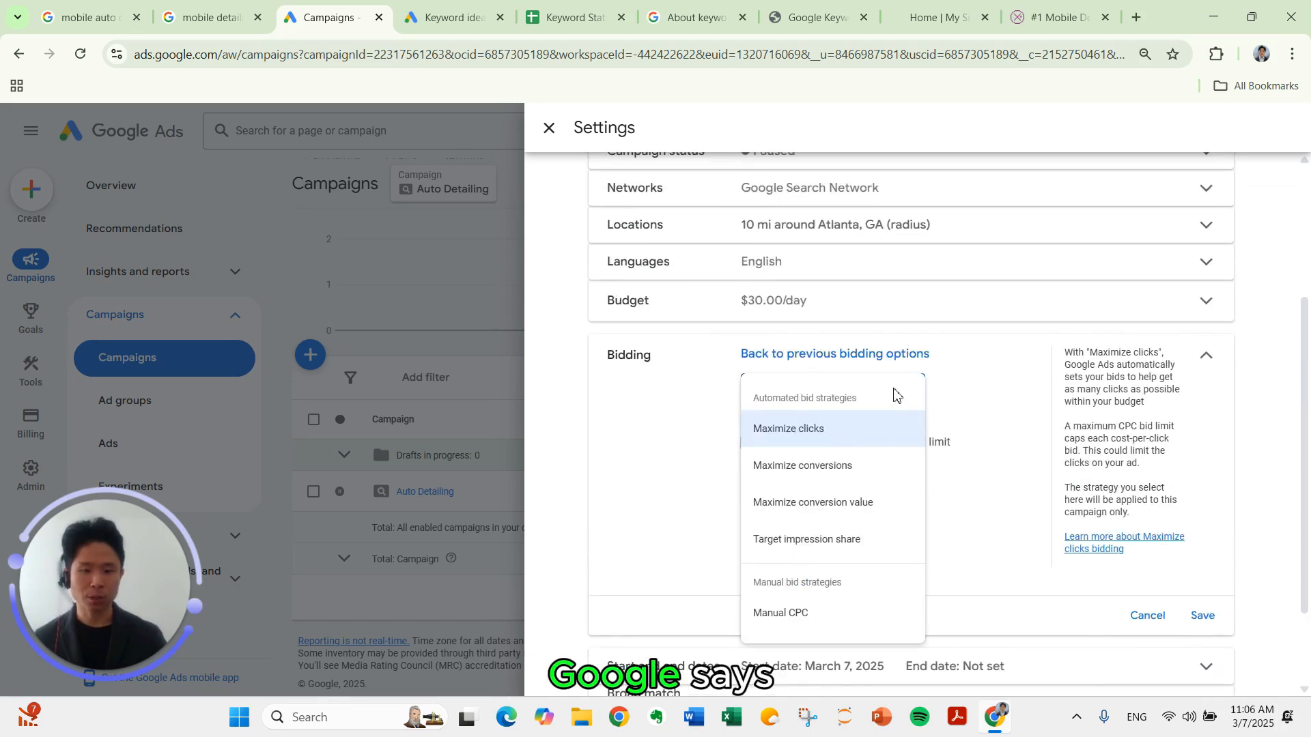
pyautogui.click(842, 615)
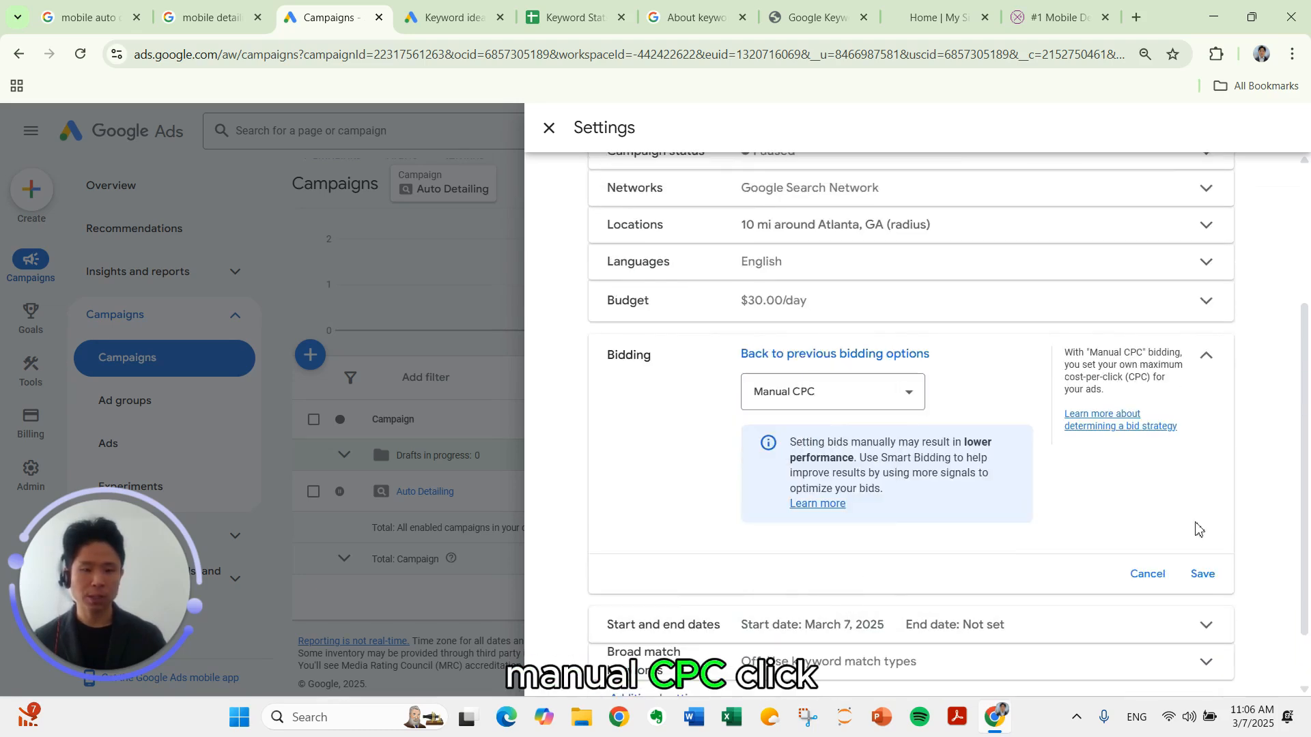
pyautogui.click(1204, 576)
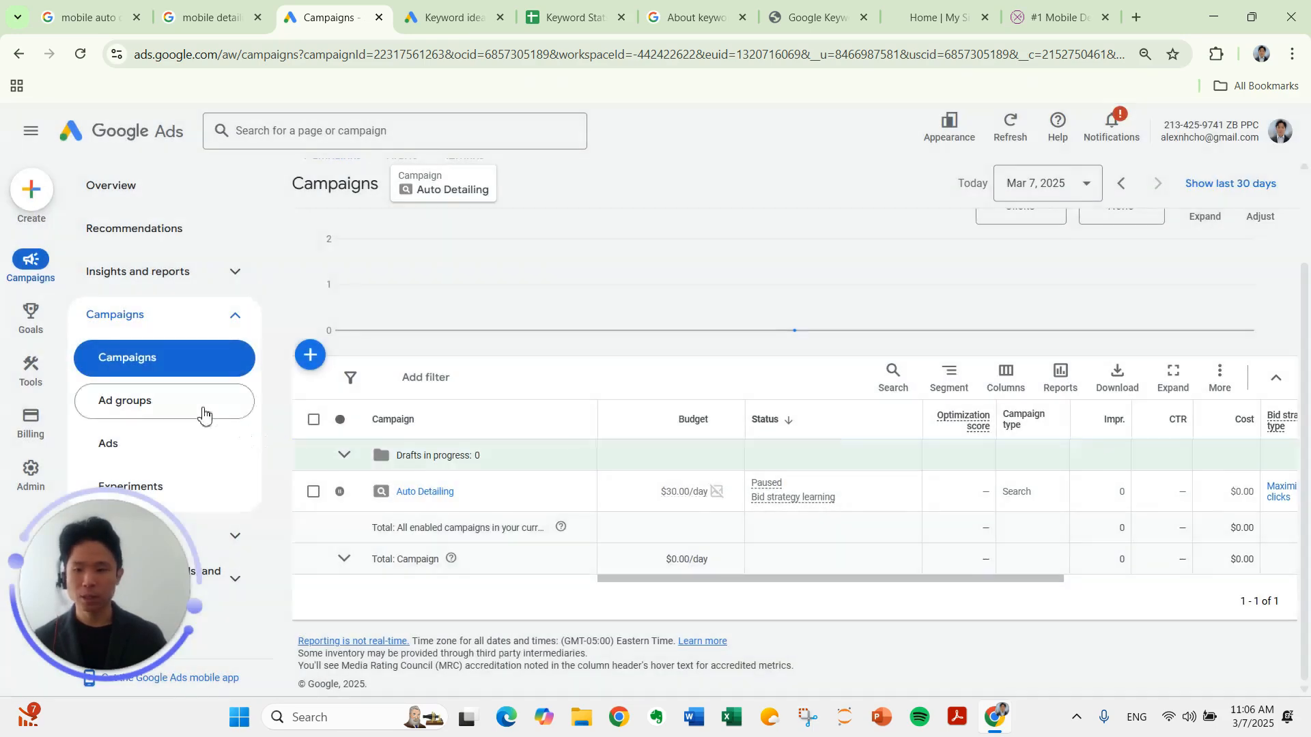
# Go to the Auto Detailing campaign's ad groups and reload the page to check the default max. CPC.
pyautogui.click(202, 408)
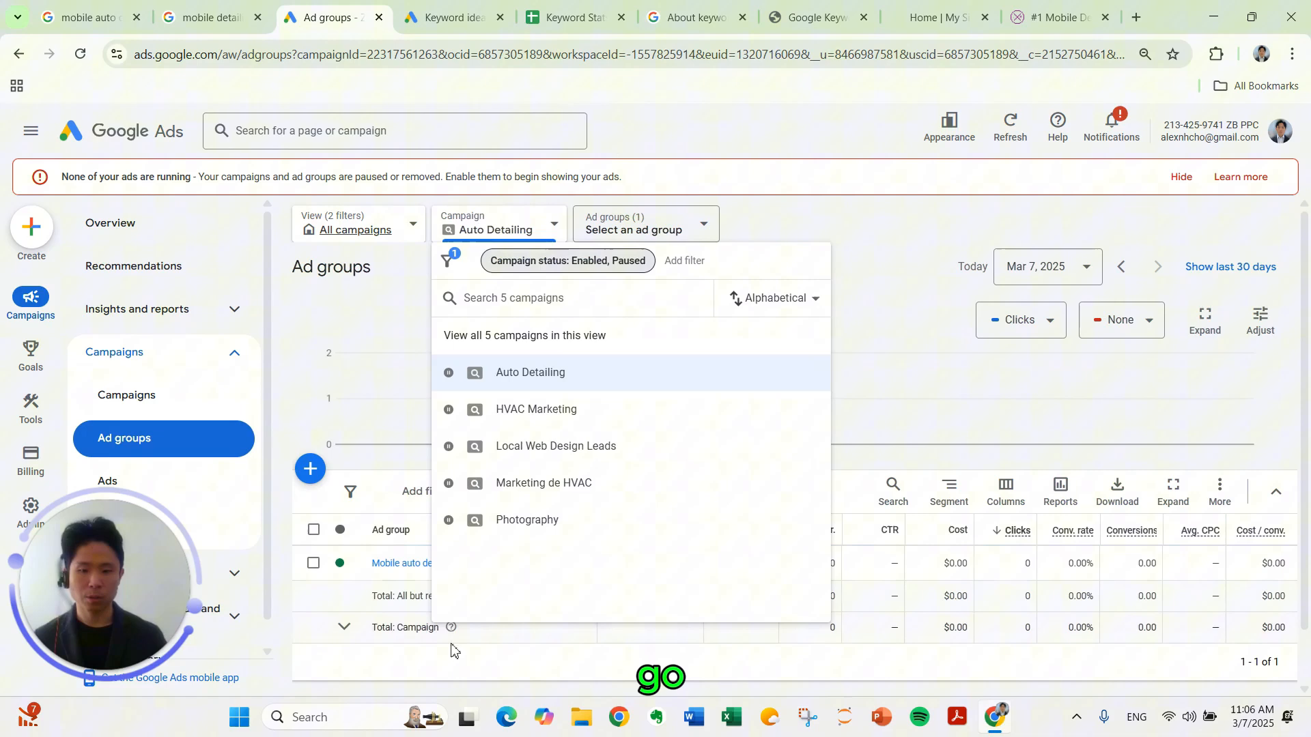
pyautogui.click(458, 657)
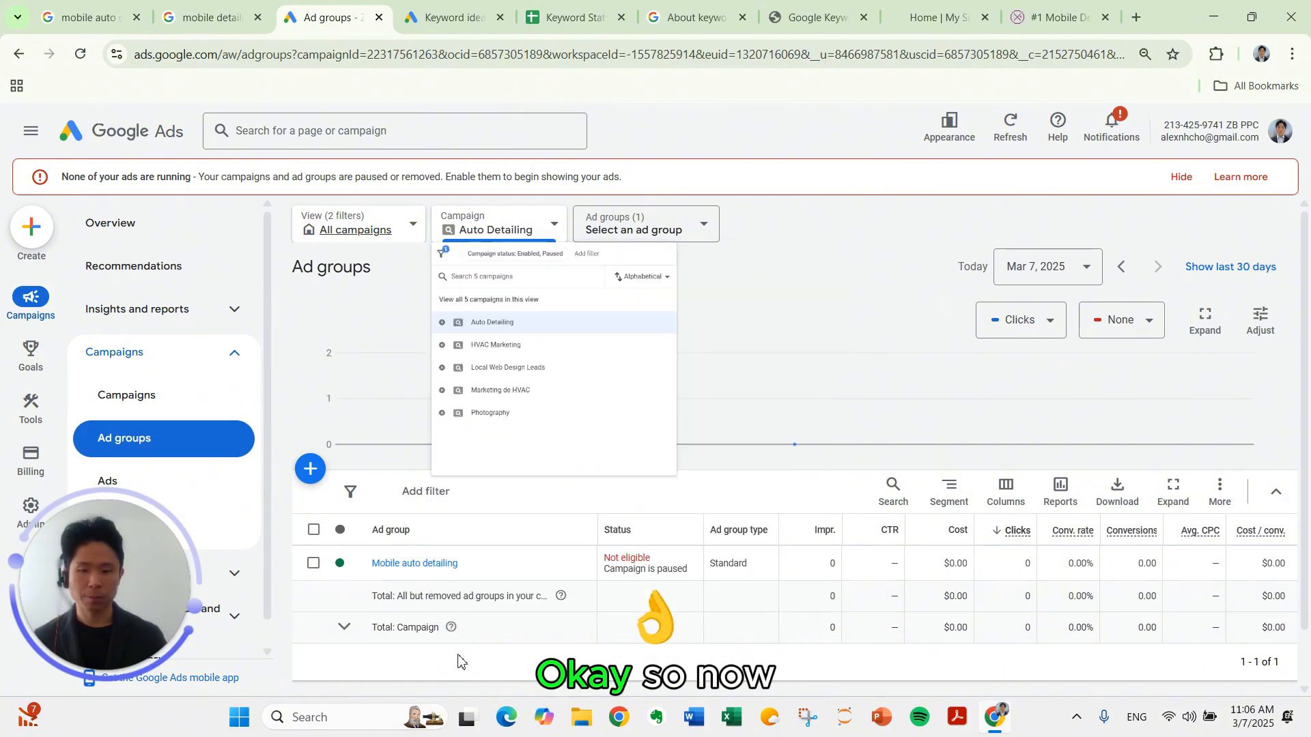
pyautogui.scroll(-1, 512, 543)
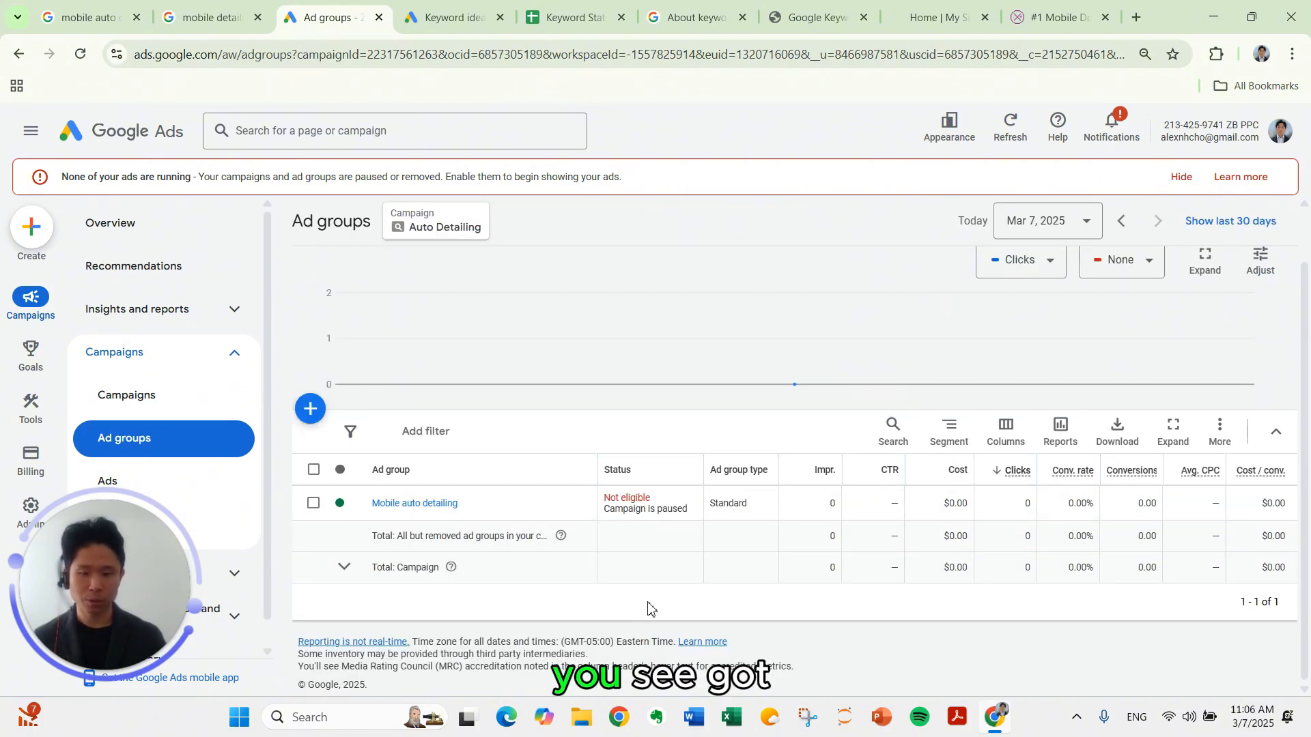
pyautogui.press('F5')
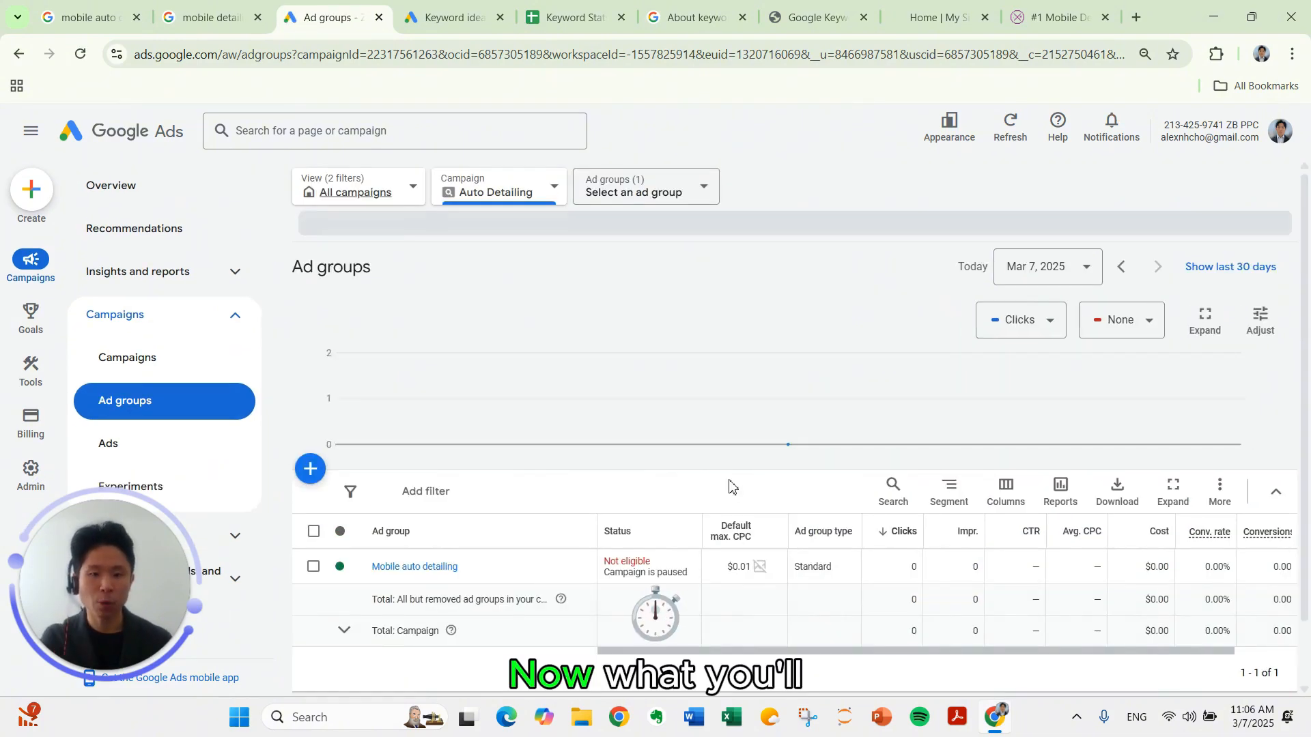
pyautogui.moveTo(761, 521)
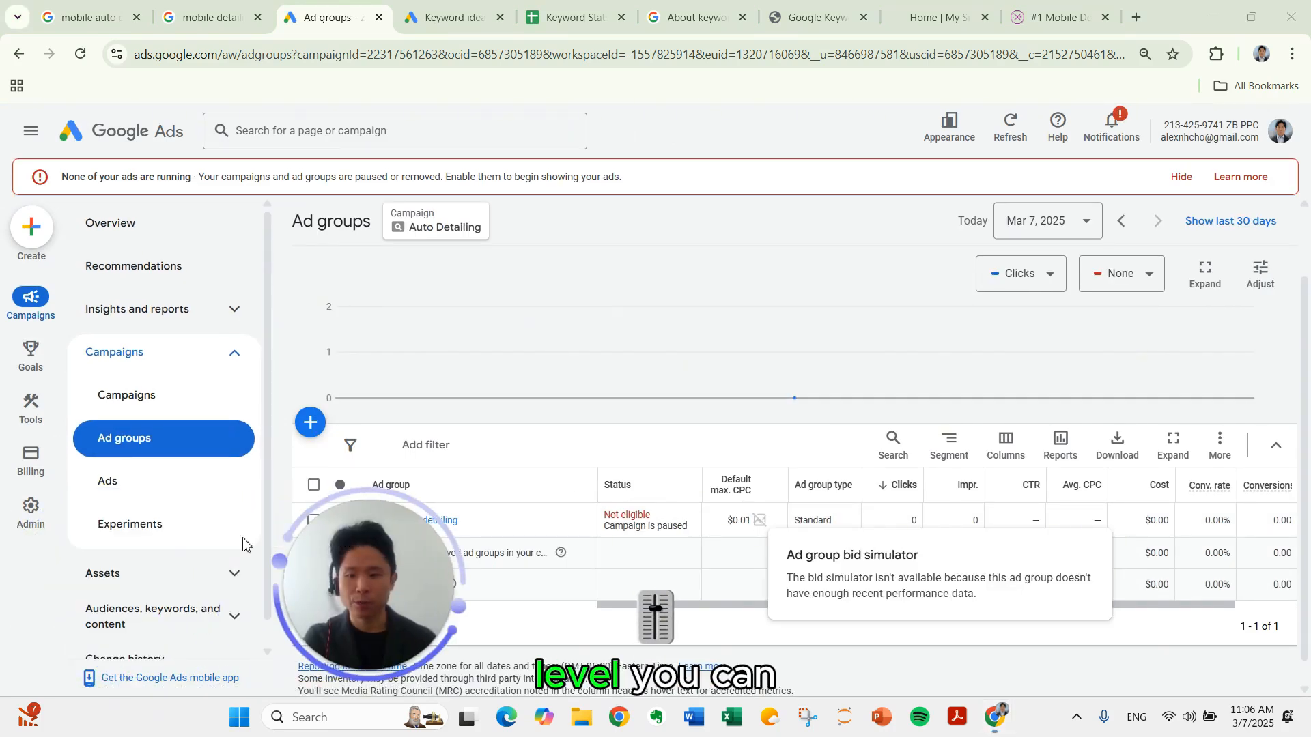
# Open the Auto Detailing campaign's search keywords and look through the max. CPC of each keyword.
pyautogui.scroll(-1, 161, 540)
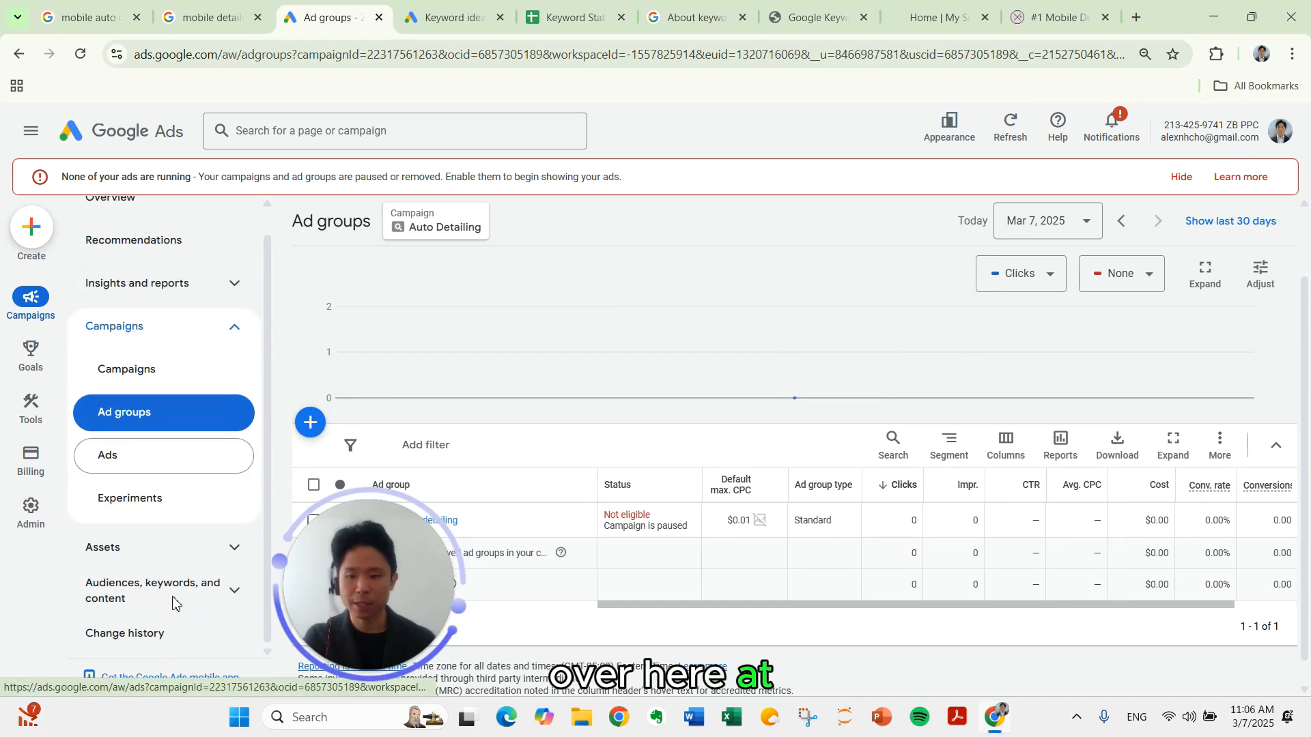
pyautogui.click(169, 555)
pyautogui.scroll(-1, 188, 604)
pyautogui.click(167, 588)
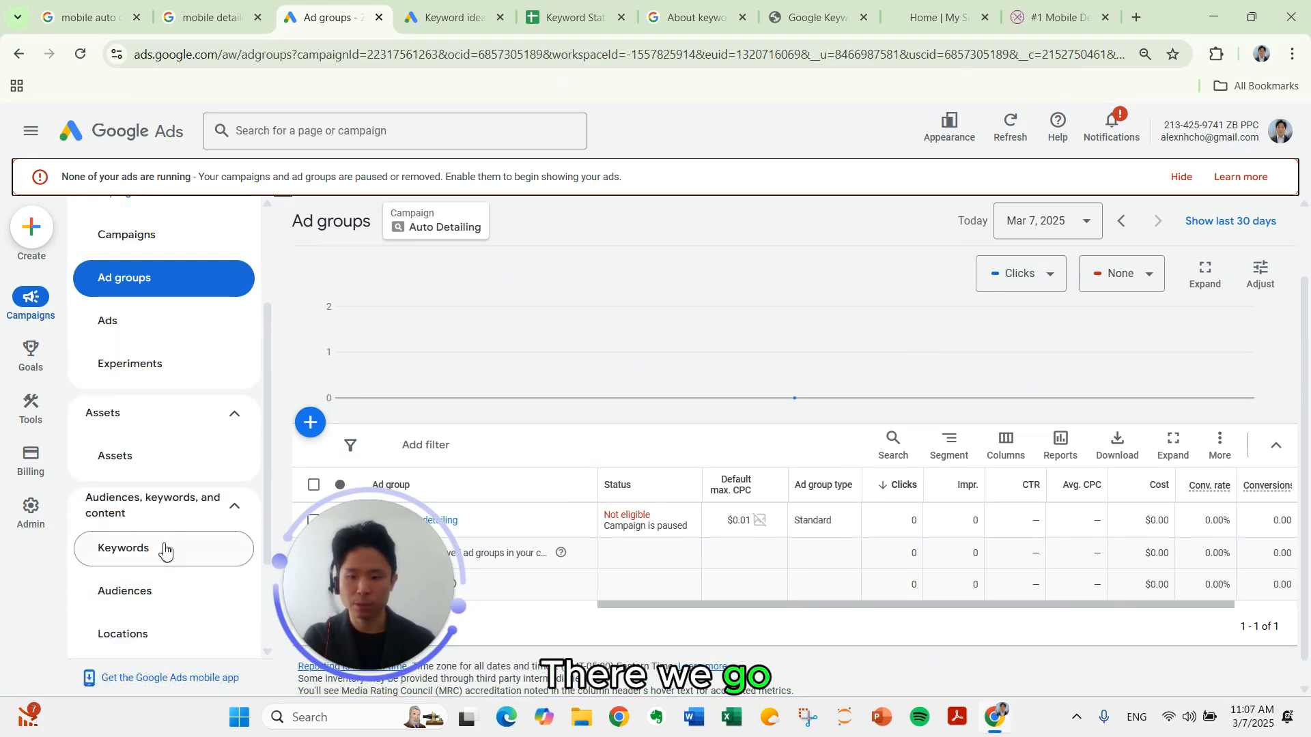
pyautogui.click(167, 548)
pyautogui.scroll(-3, 802, 501)
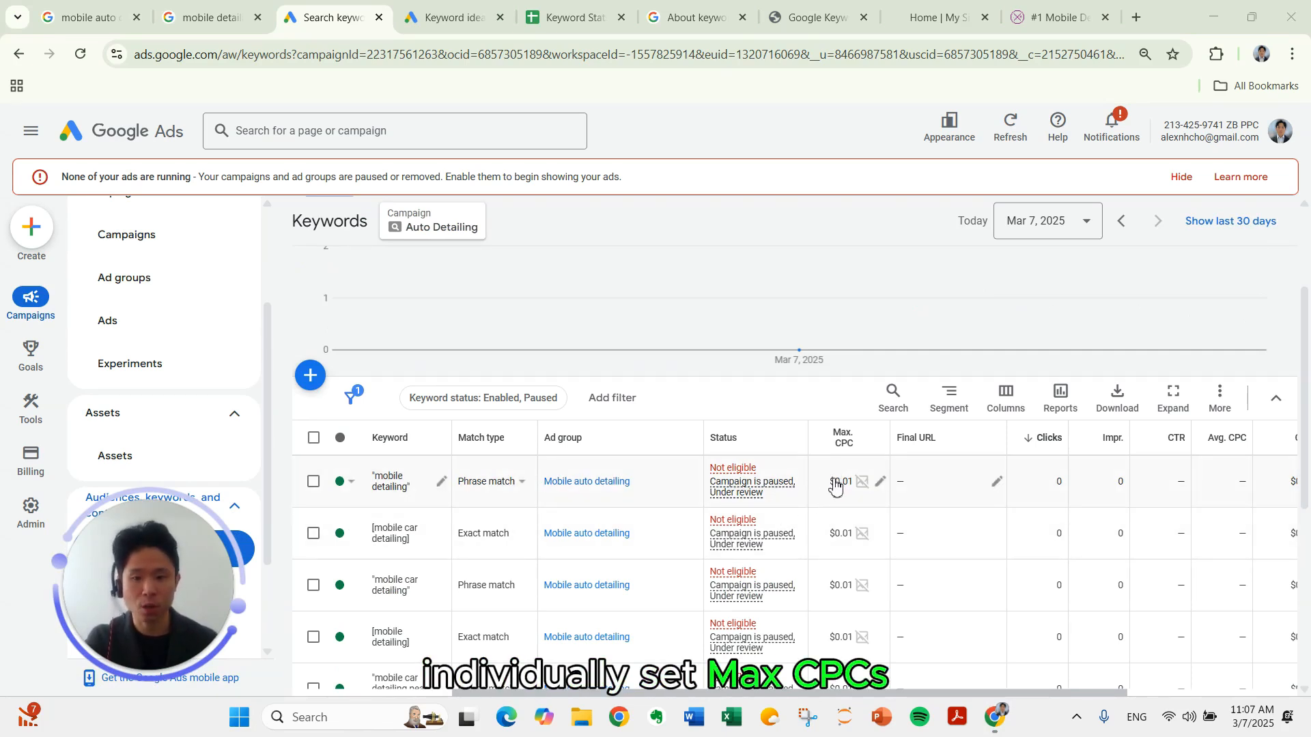
pyautogui.scroll(-4, 840, 505)
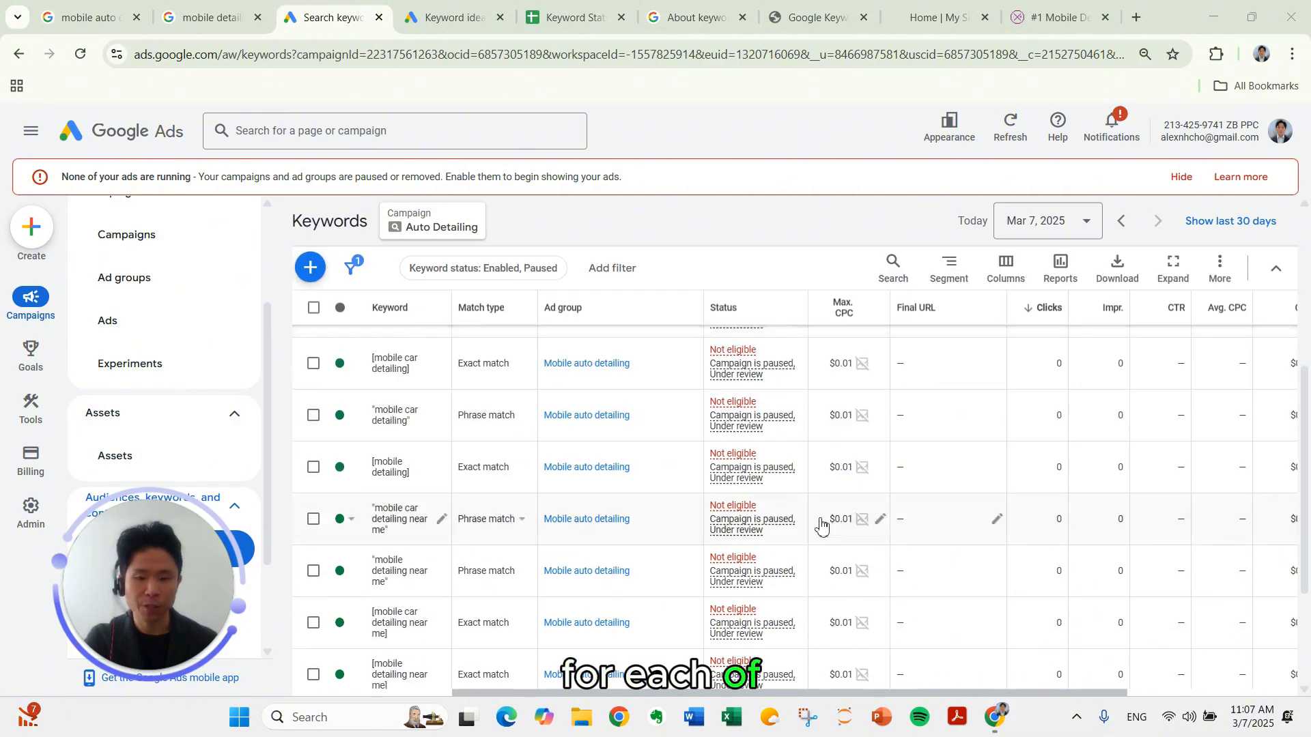
pyautogui.scroll(4, 819, 540)
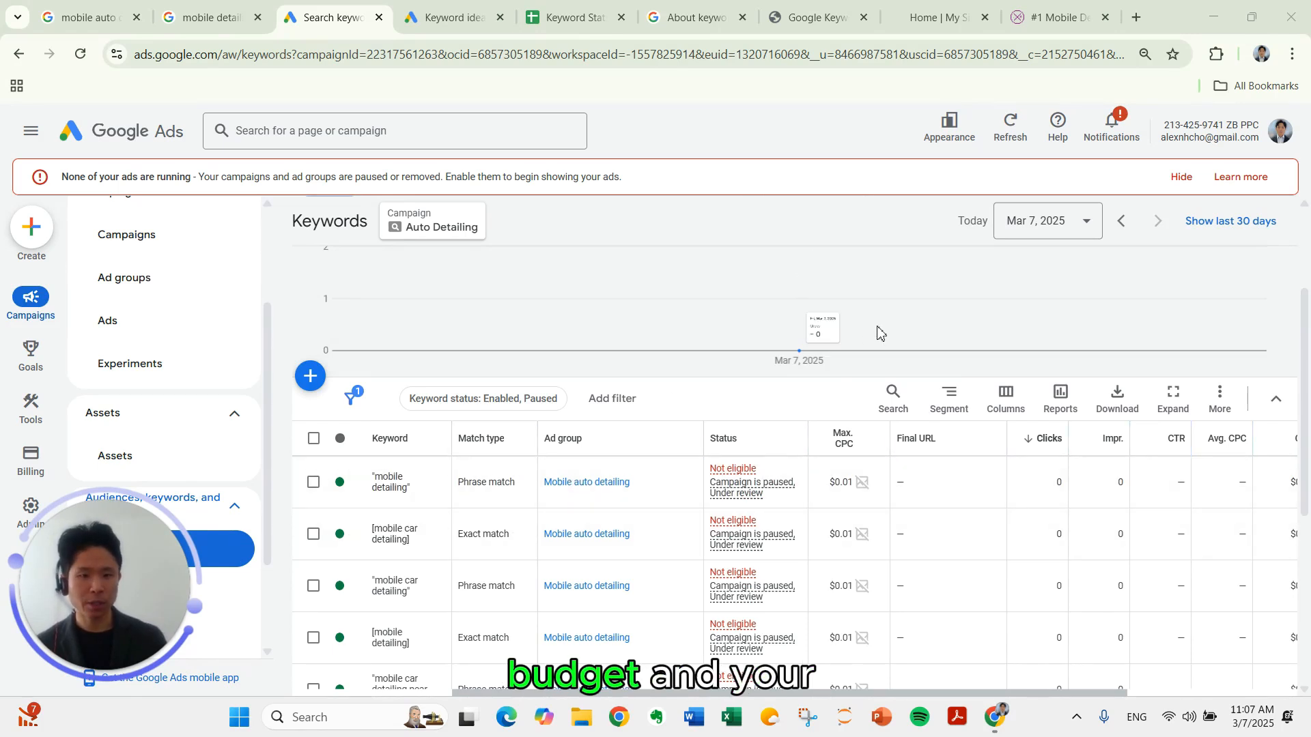
pyautogui.scroll(3, 543, 502)
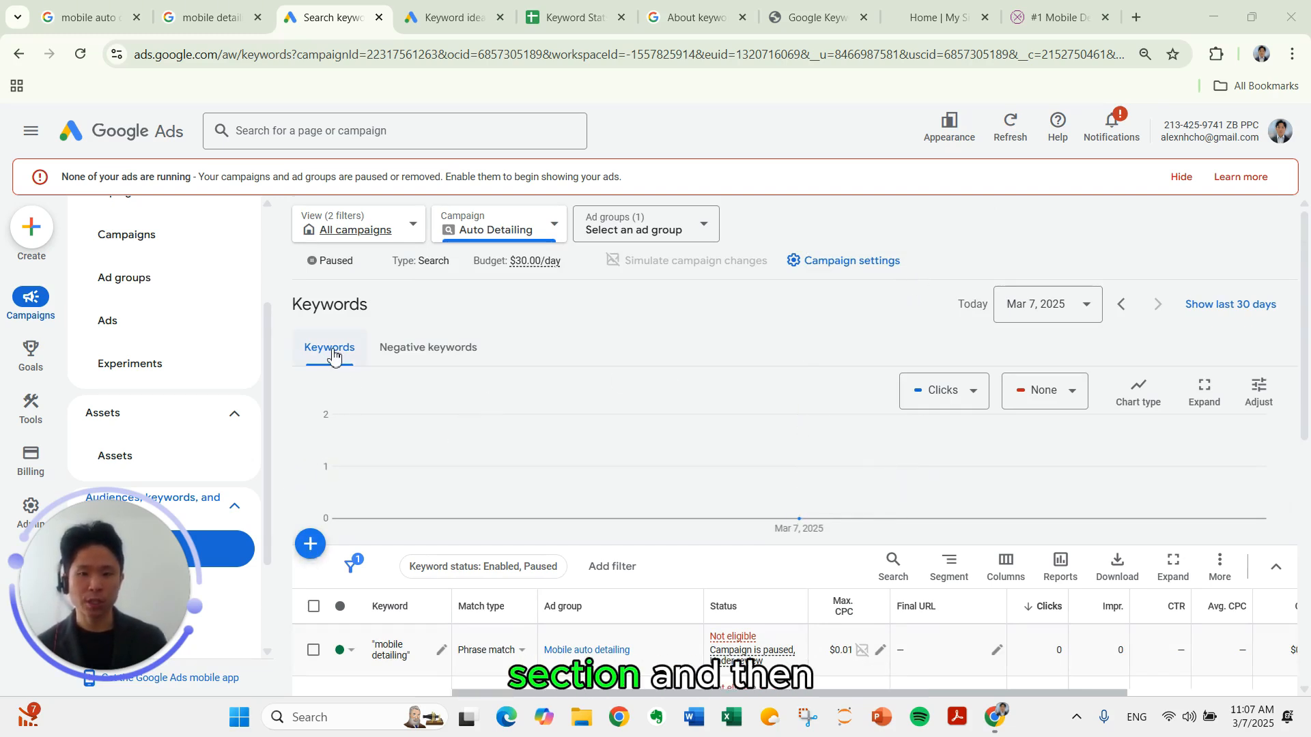
# Start adding new negative keywords at ad group level, targeting the Mobile auto detailing ad group.
pyautogui.click(385, 353)
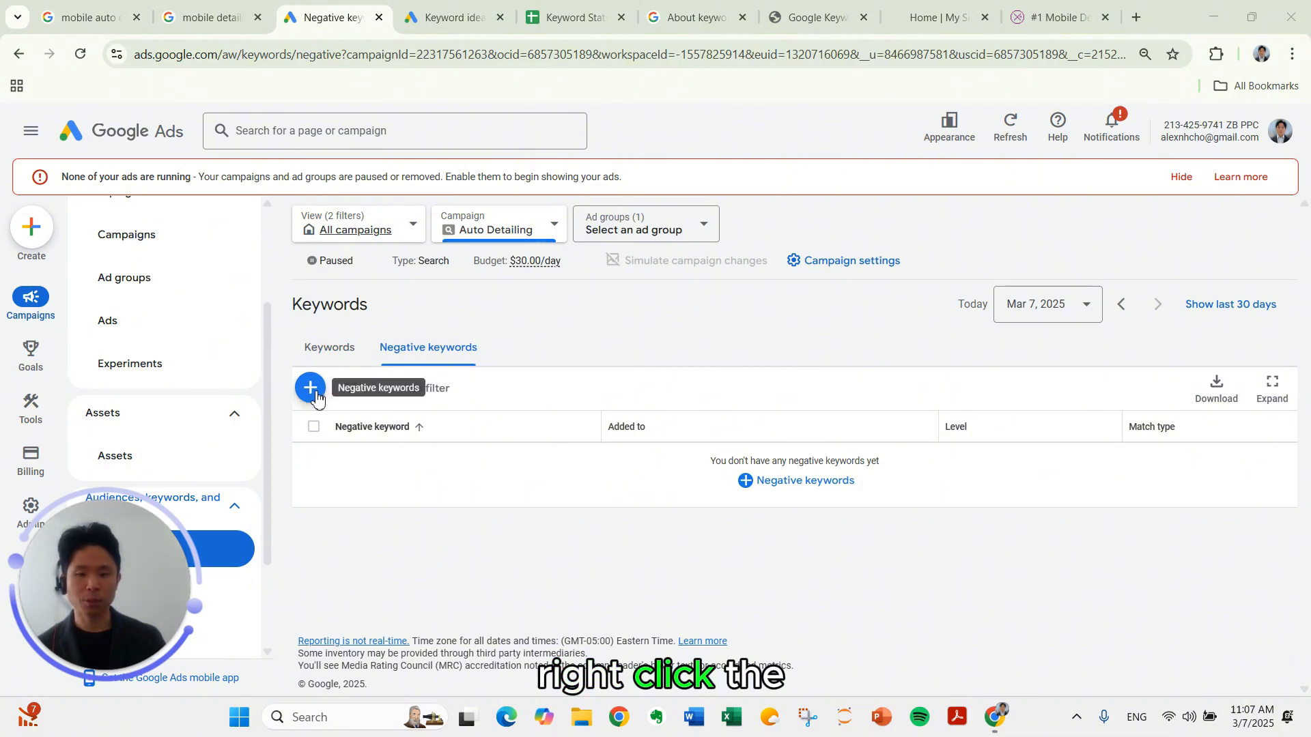
pyautogui.click(315, 396)
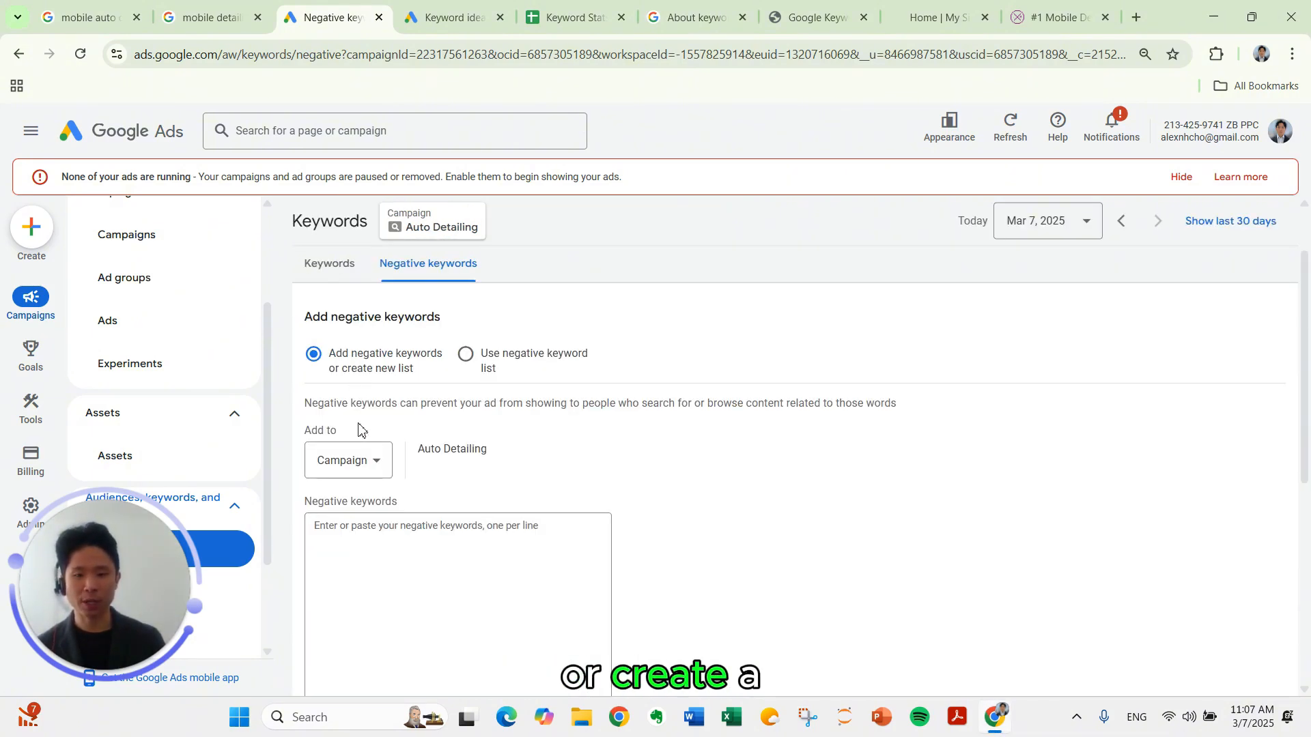
pyautogui.scroll(-1, 362, 434)
pyautogui.click(372, 454)
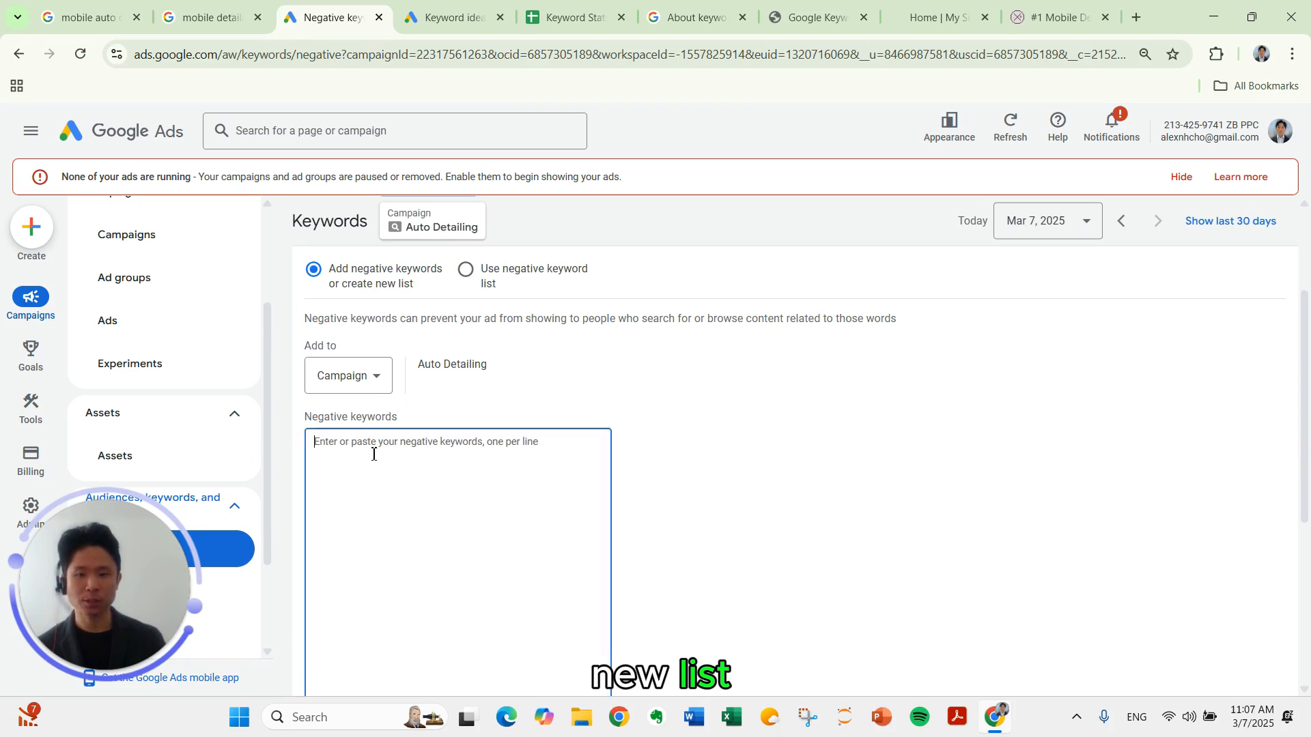
pyautogui.click(377, 393)
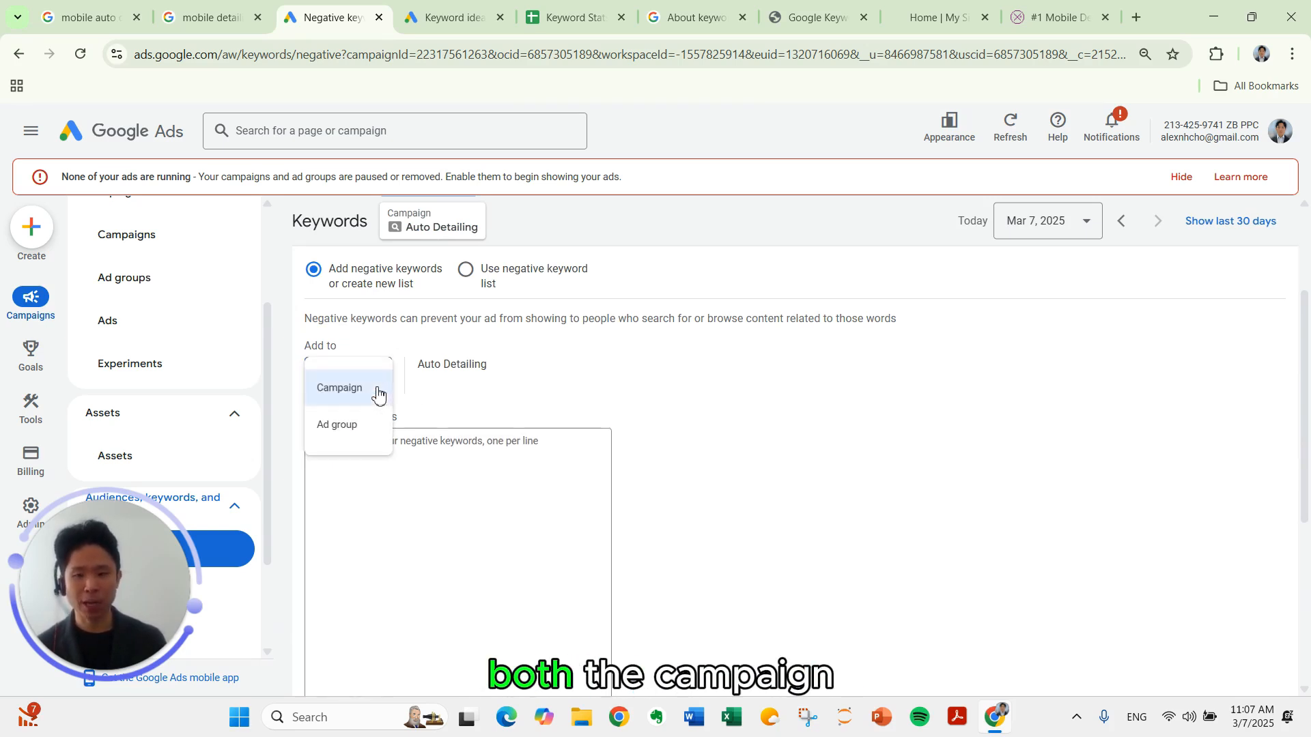
pyautogui.click(444, 362)
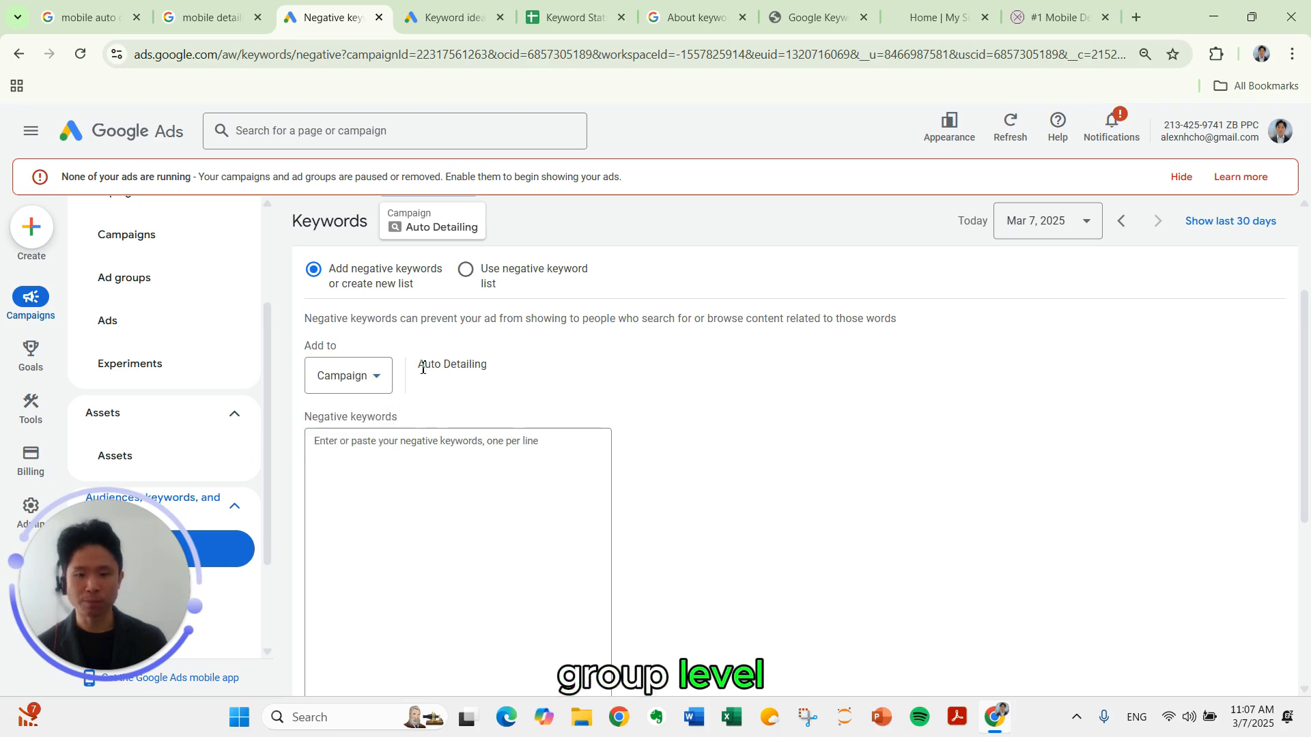
pyautogui.click(360, 381)
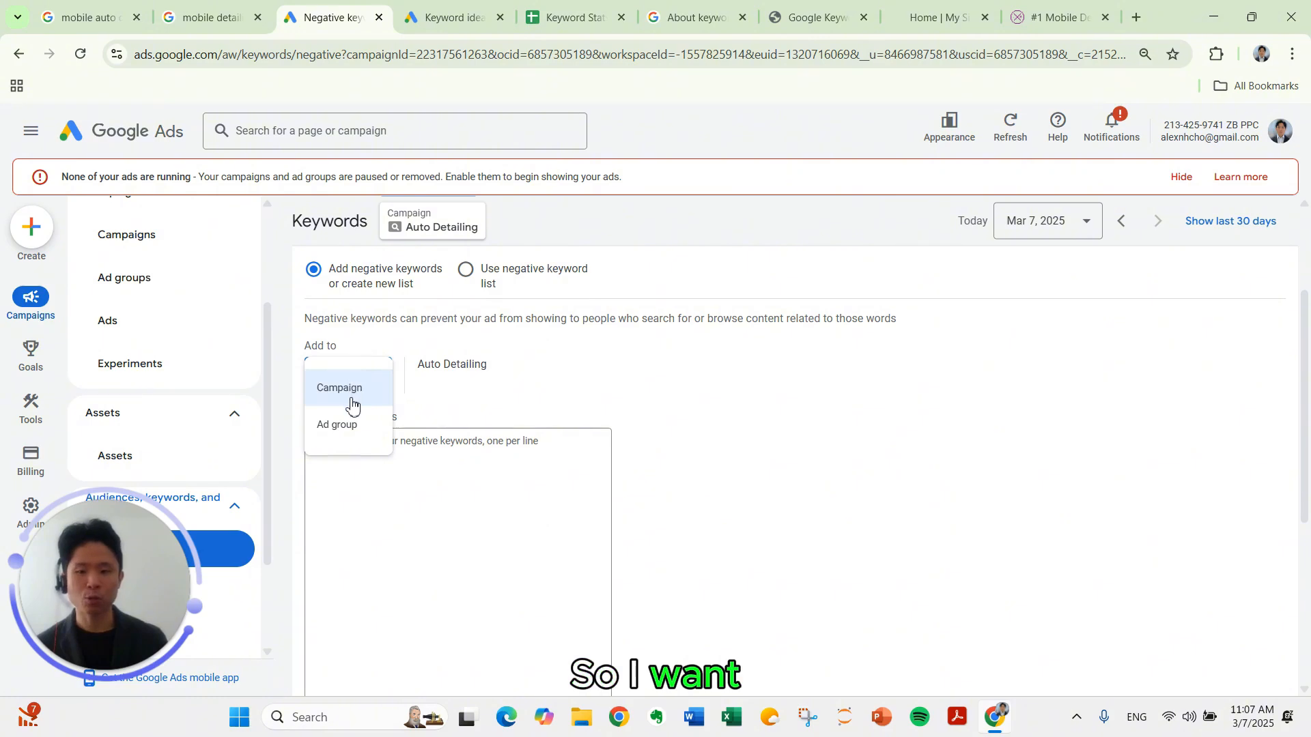
pyautogui.click(362, 427)
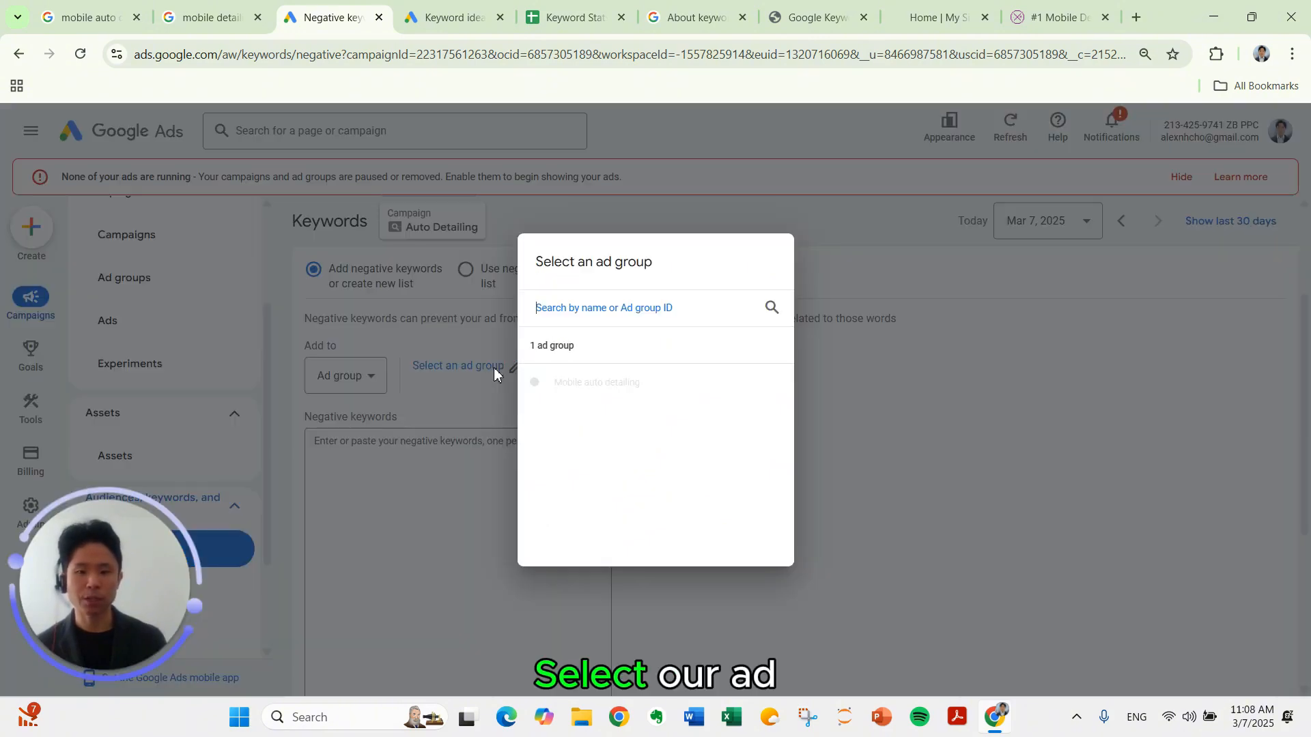
pyautogui.click(557, 387)
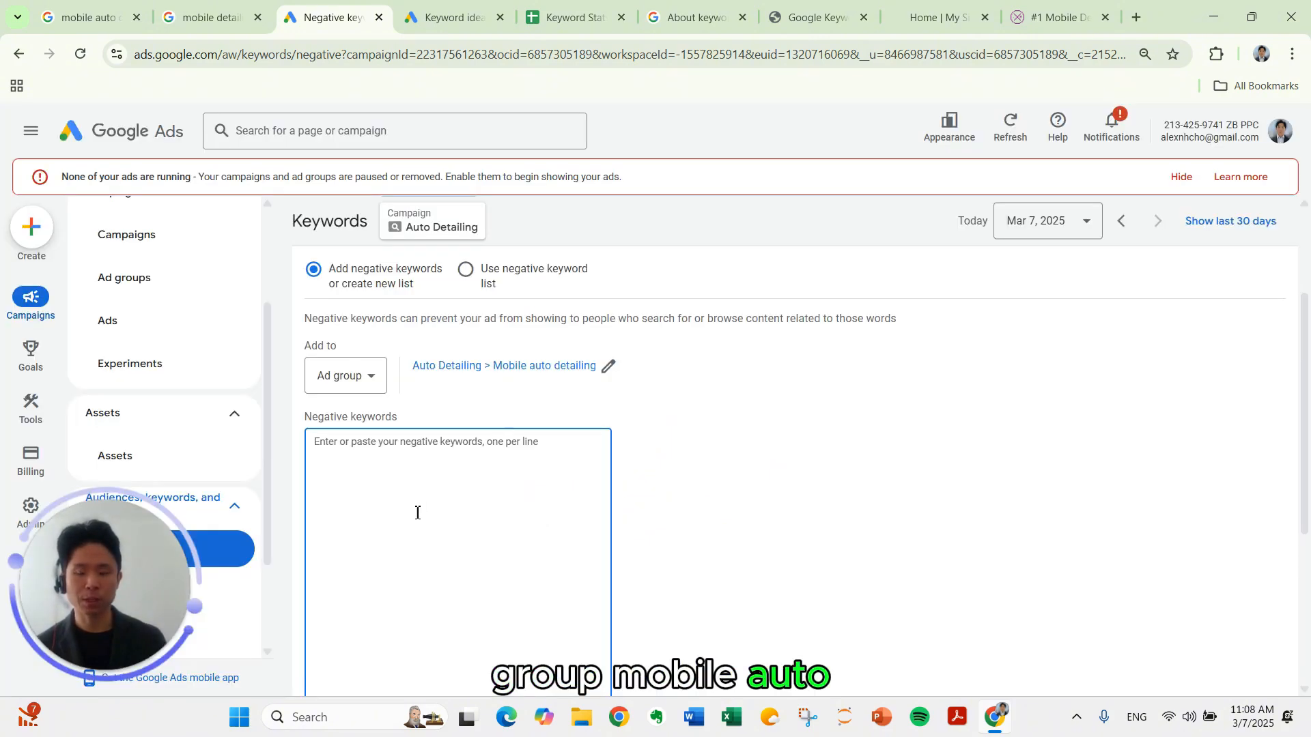
# Enter the exact-match negative keywords [mobile car wash] and [cheap mobile car detailing near me], one per line.
pyautogui.scroll(-1, 690, 400)
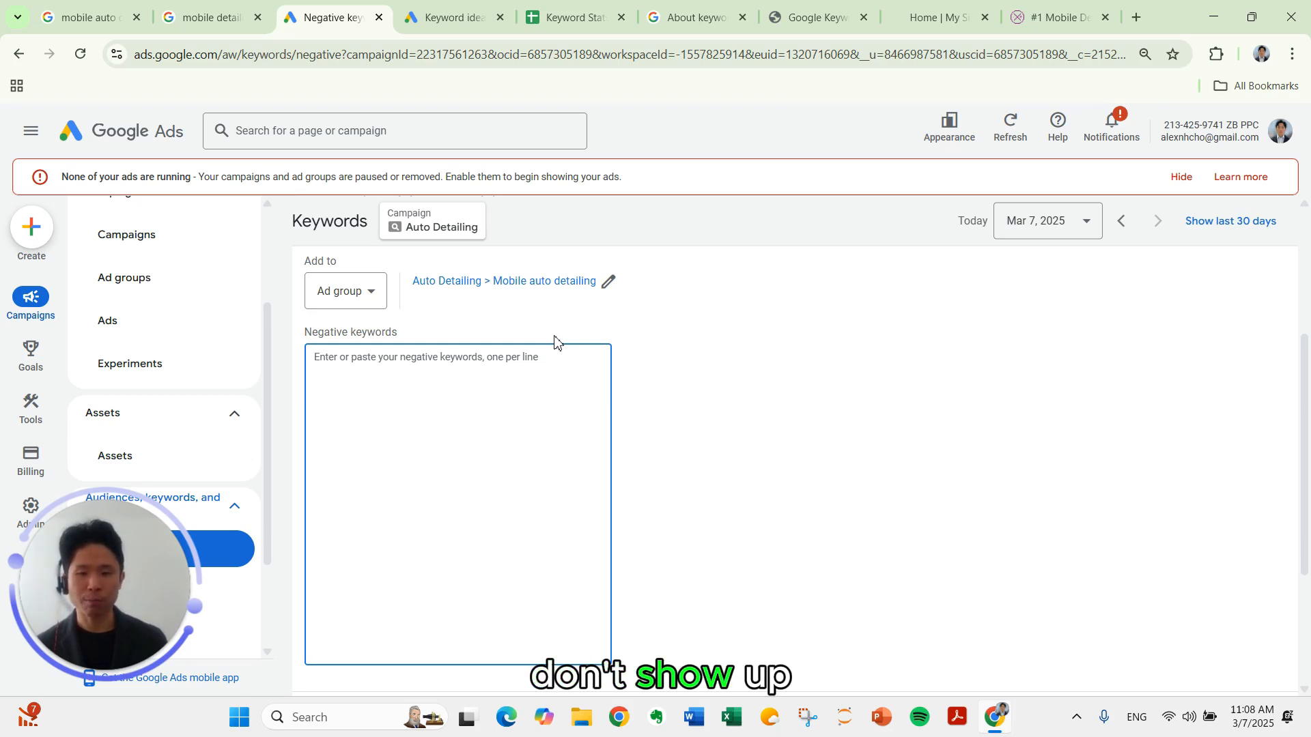
pyautogui.write('[mobile car')
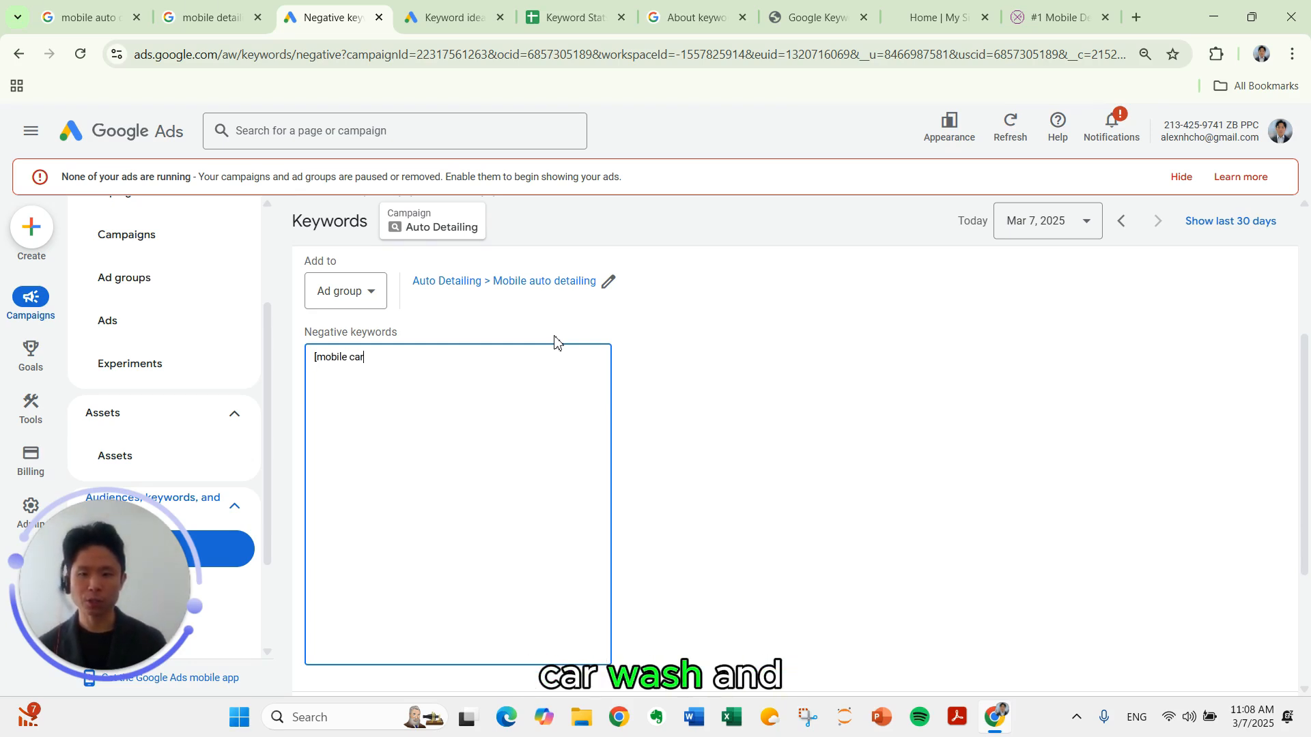
pyautogui.write(' wash] [cheap mobile ')
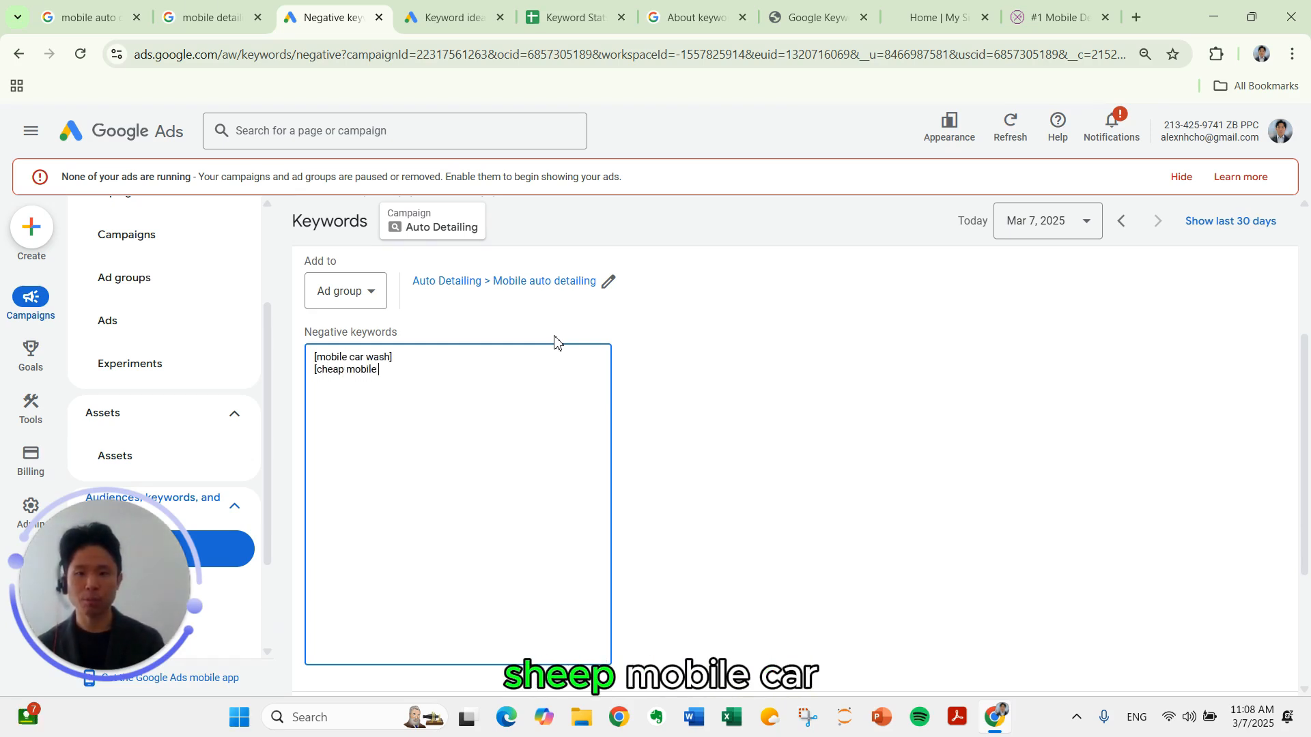
pyautogui.write('car detailing ')
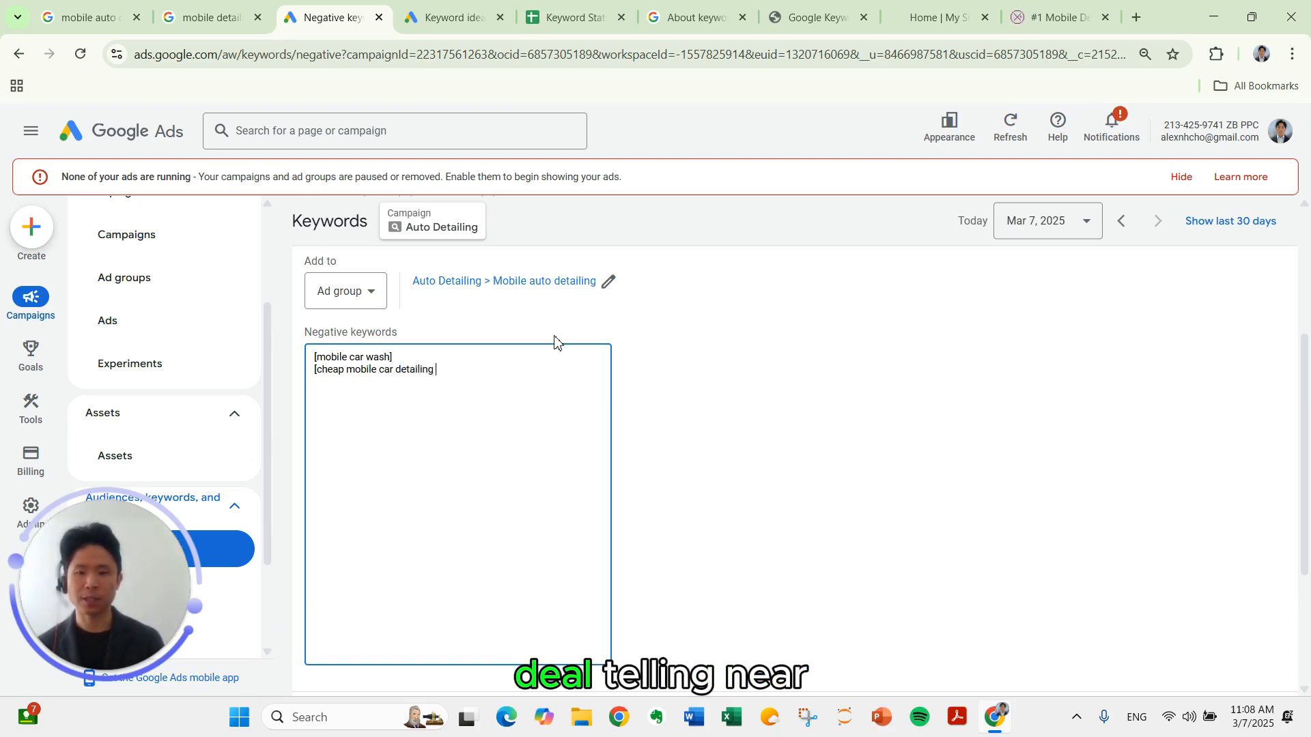
pyautogui.write('near me]')
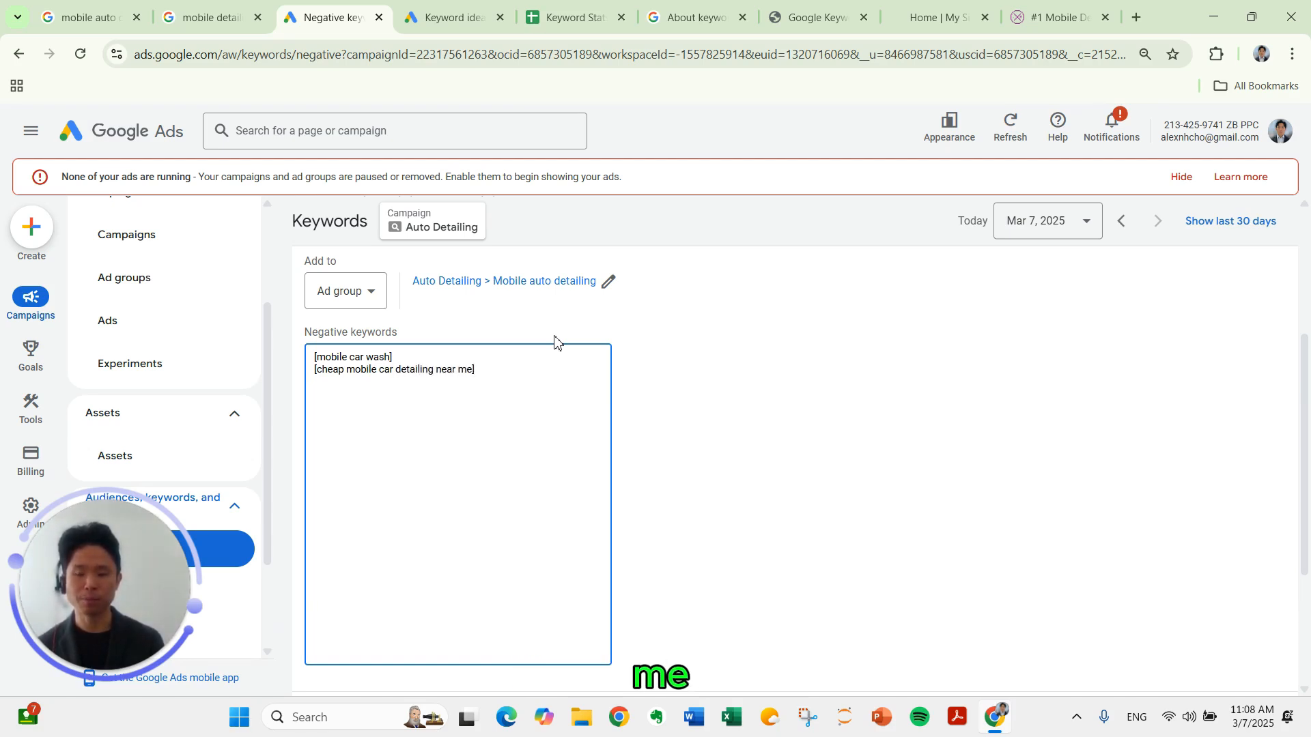
pyautogui.tripleClick(490, 373)
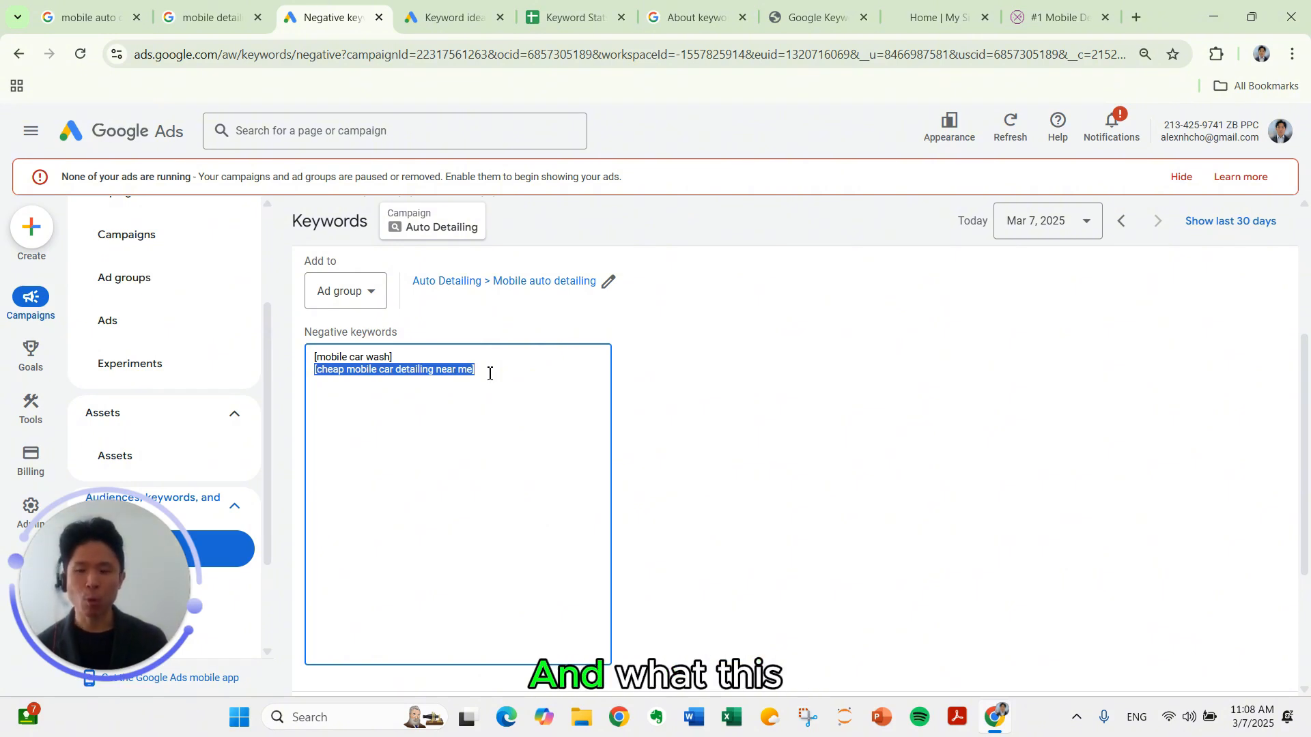
pyautogui.click(489, 373)
pyautogui.moveTo(489, 373); pyautogui.dragTo(310, 362)
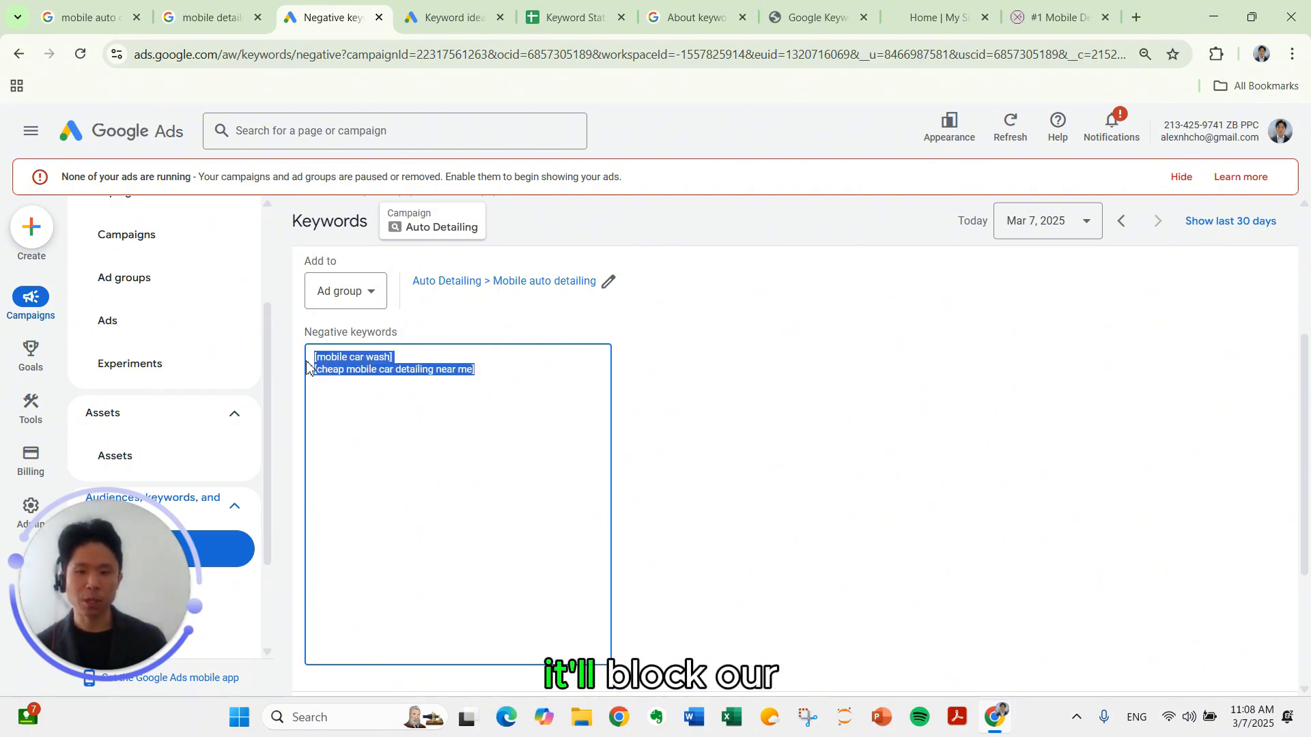
pyautogui.click(383, 388)
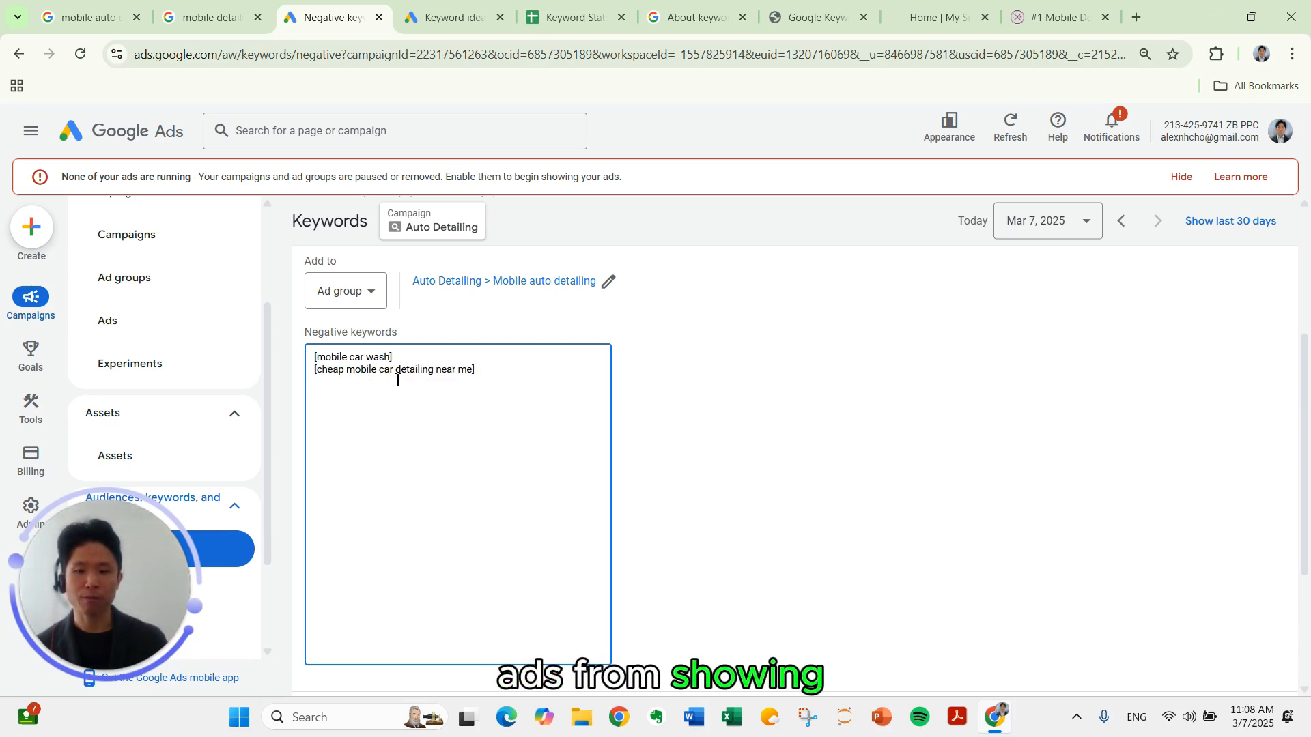
pyautogui.tripleClick(397, 380)
pyautogui.tripleClick(360, 371)
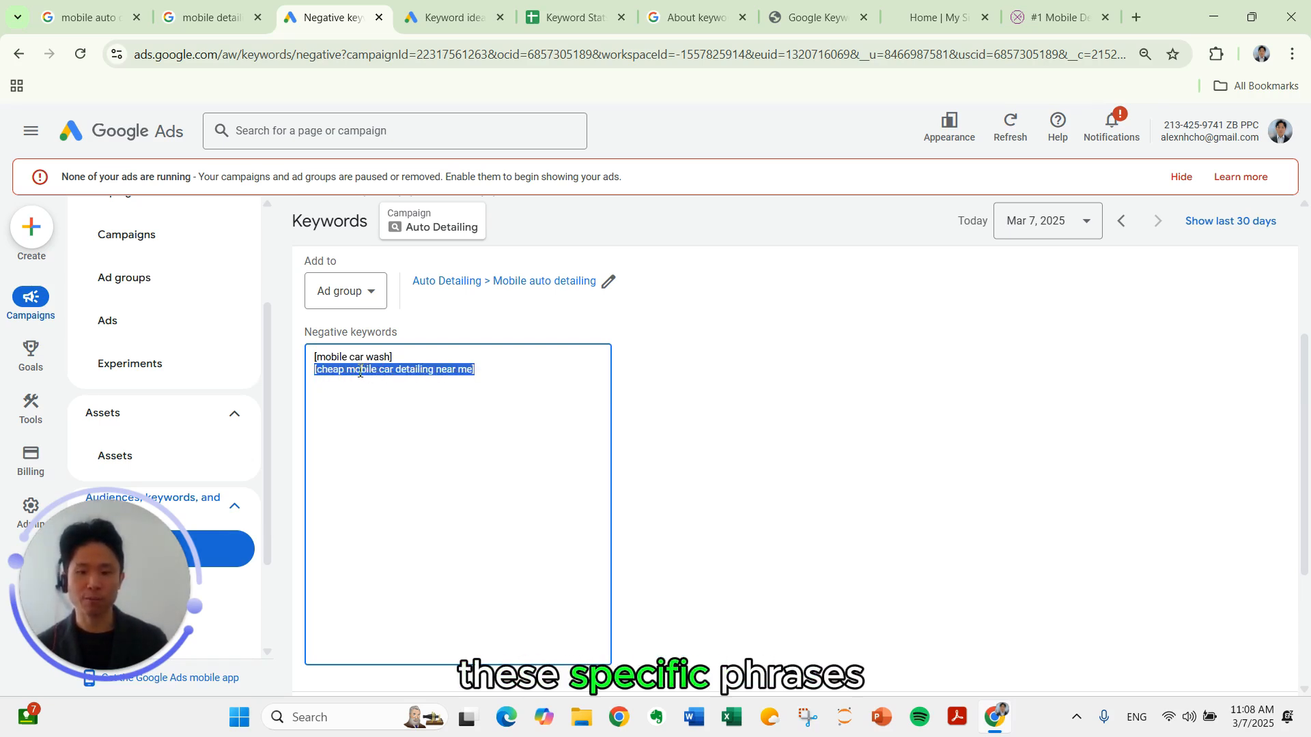
pyautogui.tripleClick(360, 371)
pyautogui.click(344, 355)
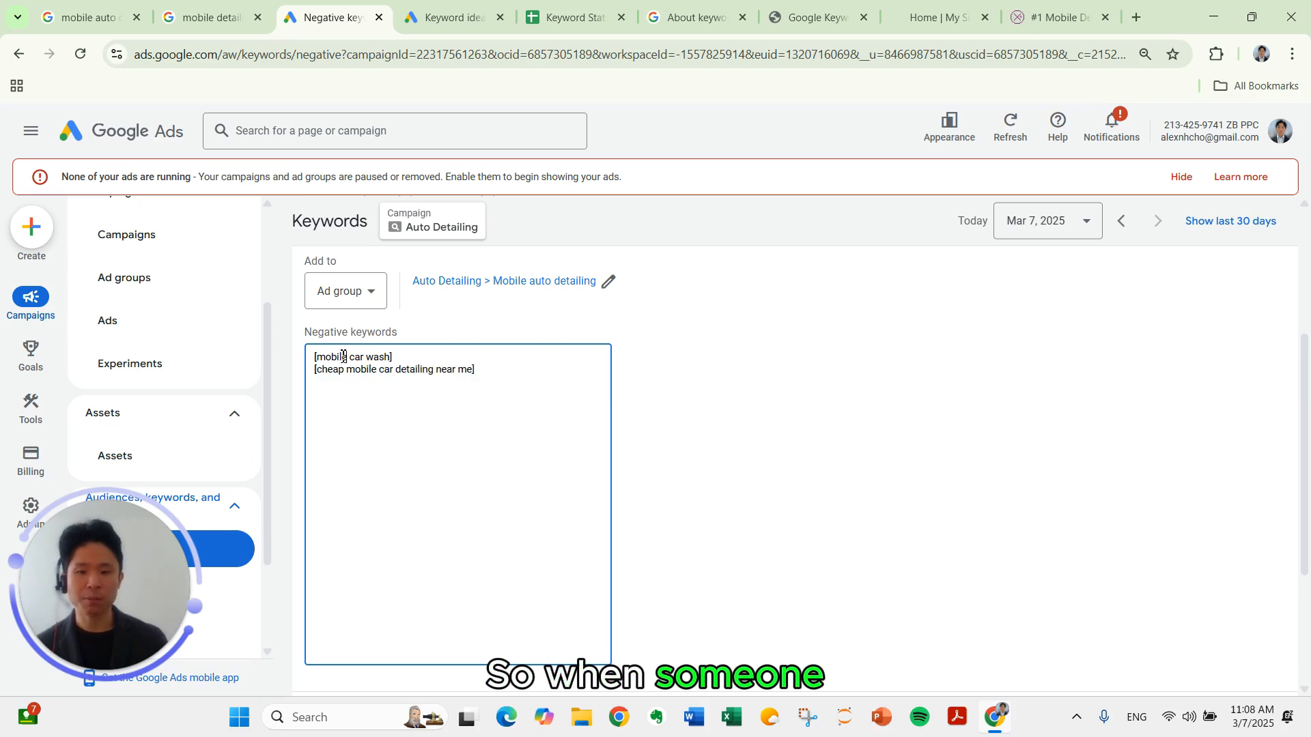
pyautogui.doubleClick(343, 355)
pyautogui.click(412, 358)
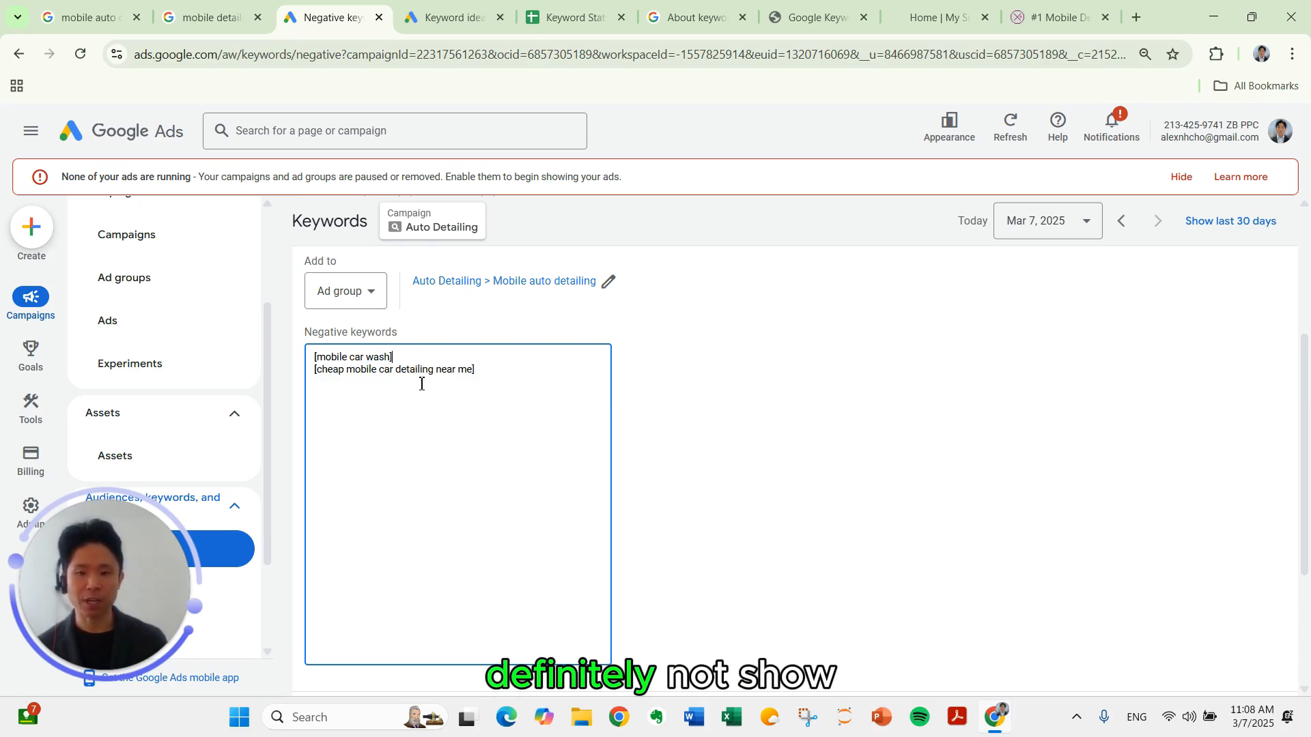
pyautogui.moveTo(316, 369); pyautogui.dragTo(472, 369)
pyautogui.click(792, 369)
# Save the new negative keywords for the Mobile auto detailing ad group.
pyautogui.scroll(-3, 792, 370)
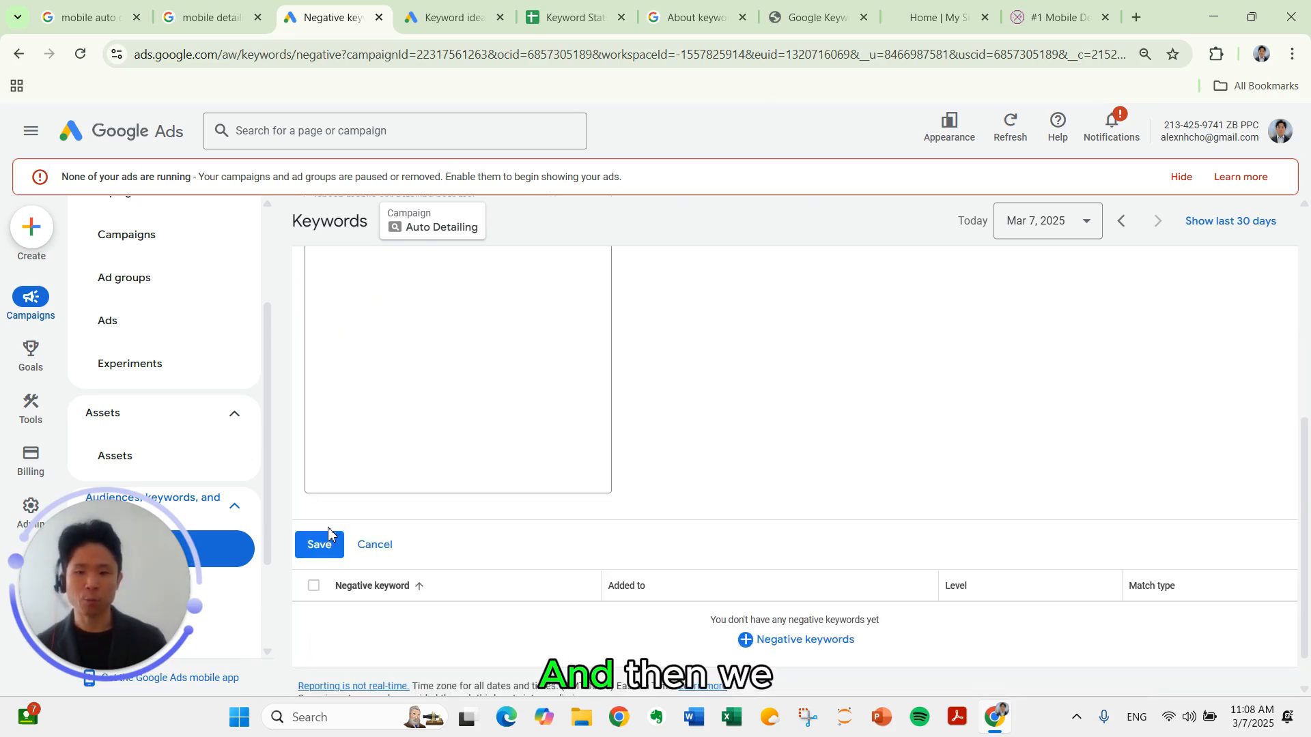
pyautogui.click(321, 544)
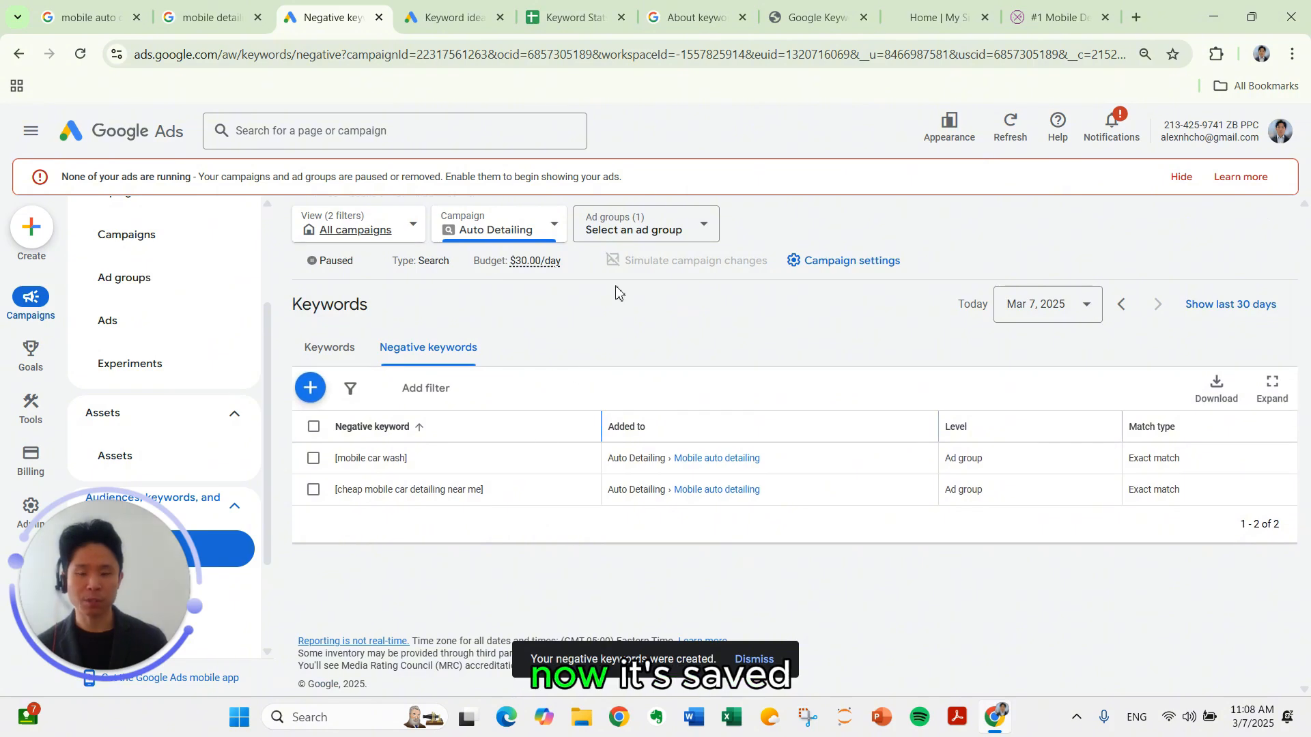